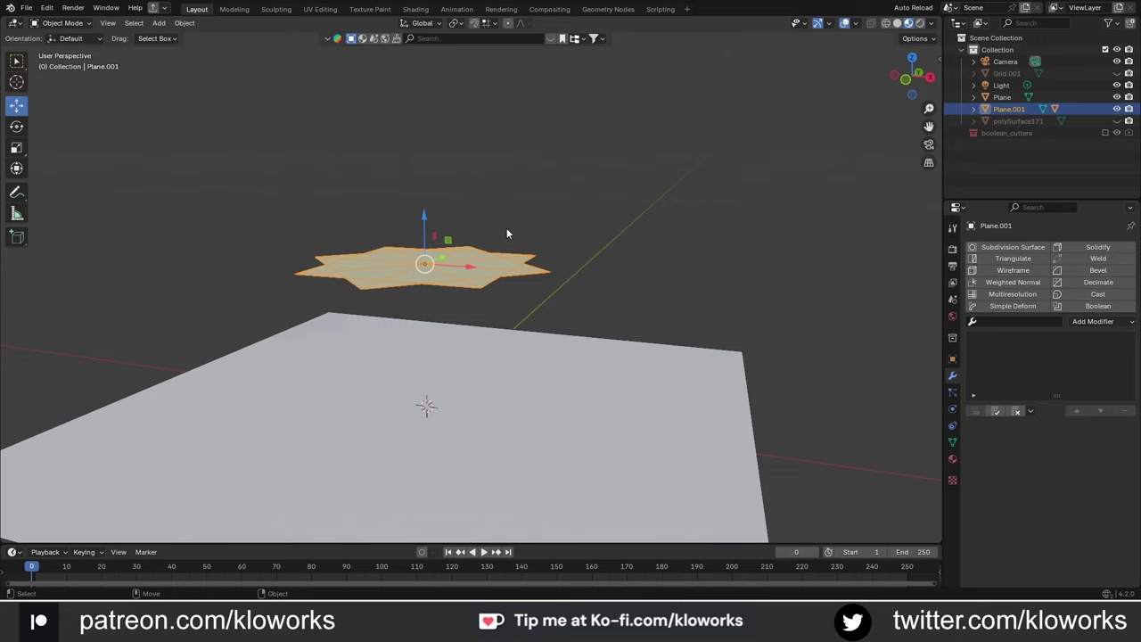
# Step: Isolate the star plane Plane.001 on its own and zoom in on it
pyautogui.press('Tab')
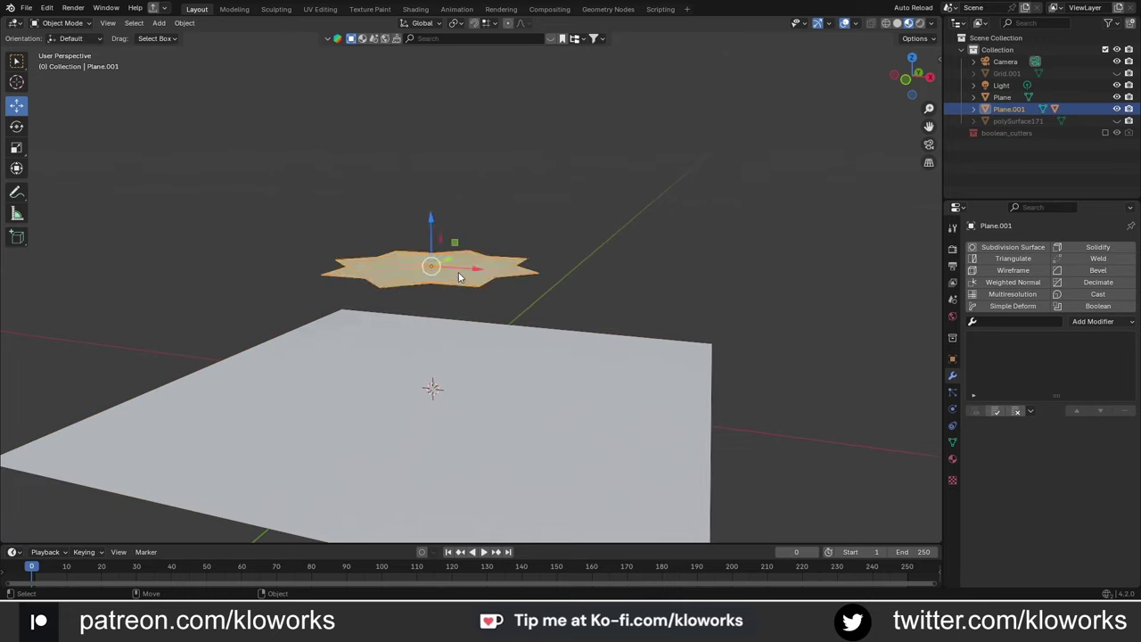
pyautogui.scroll(4, 464, 267)
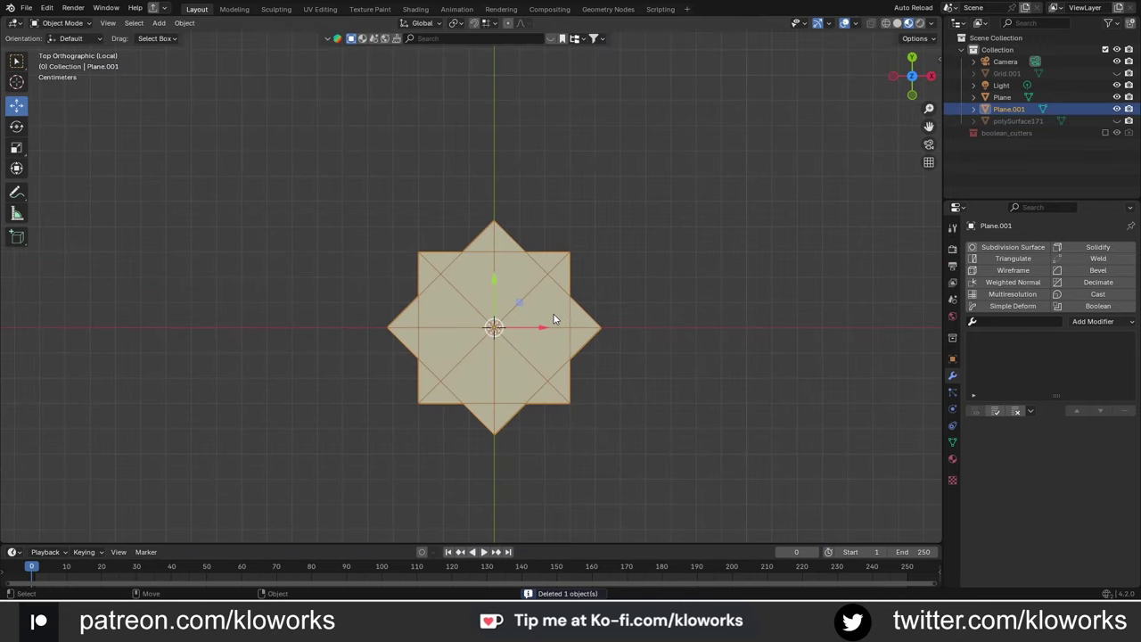
# Step: Extrude the star's outer edges, scale them outward, and delete the four diamond star tips
pyautogui.click(556, 255)
pyautogui.press('s')
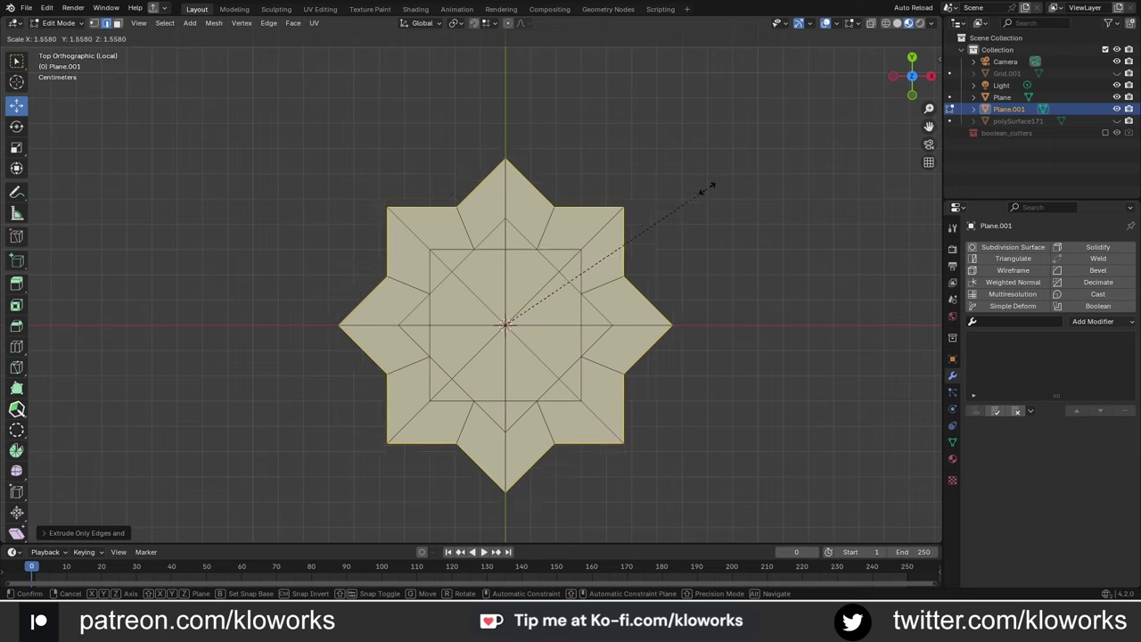
pyautogui.keyDown('shift'); pyautogui.click(402, 390); pyautogui.keyUp('shift')
pyautogui.press('Delete')
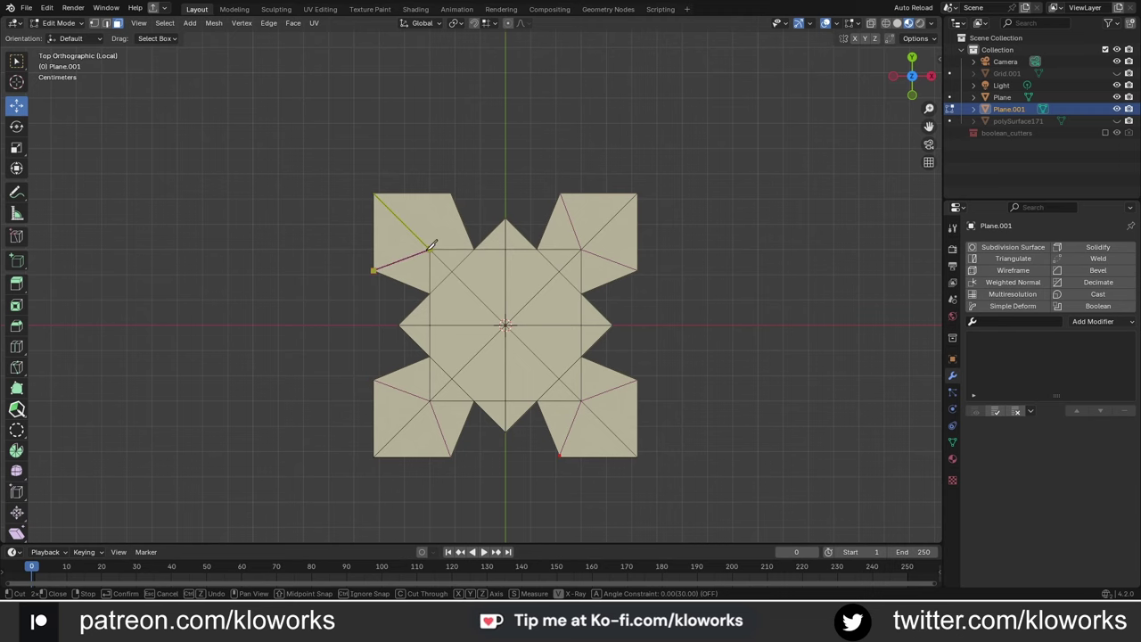
# Step: With vertex snapping on, shift the lower-right piece's corner vertex along Y to square it off
pyautogui.press('1')
pyautogui.click(486, 22)
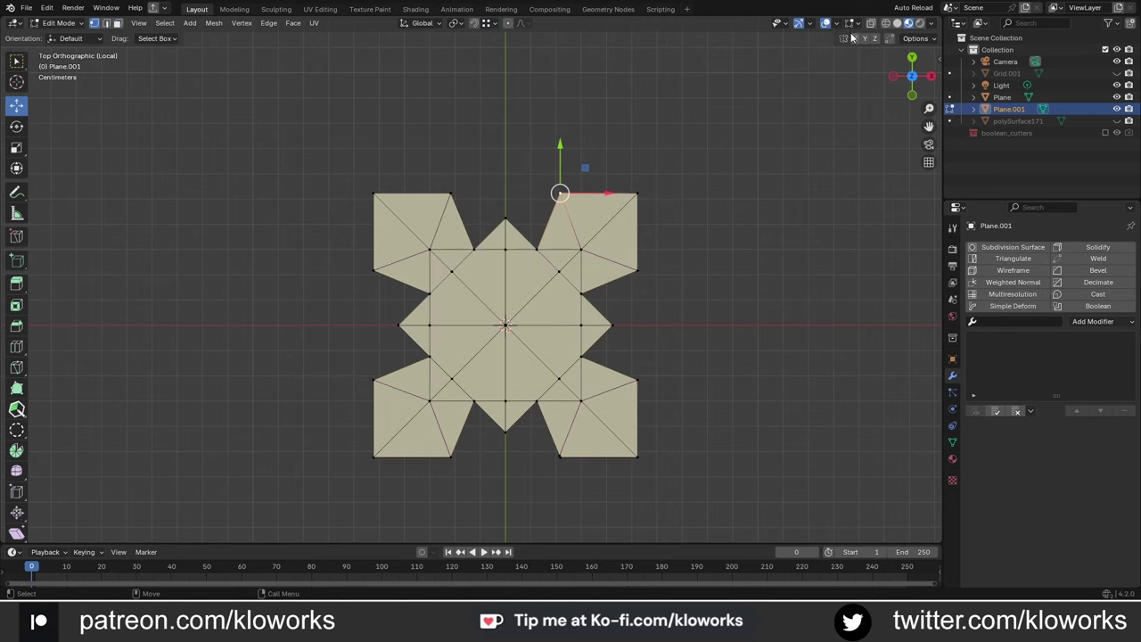
pyautogui.press('y')
pyautogui.click(563, 460)
pyautogui.scroll(3, 563, 460)
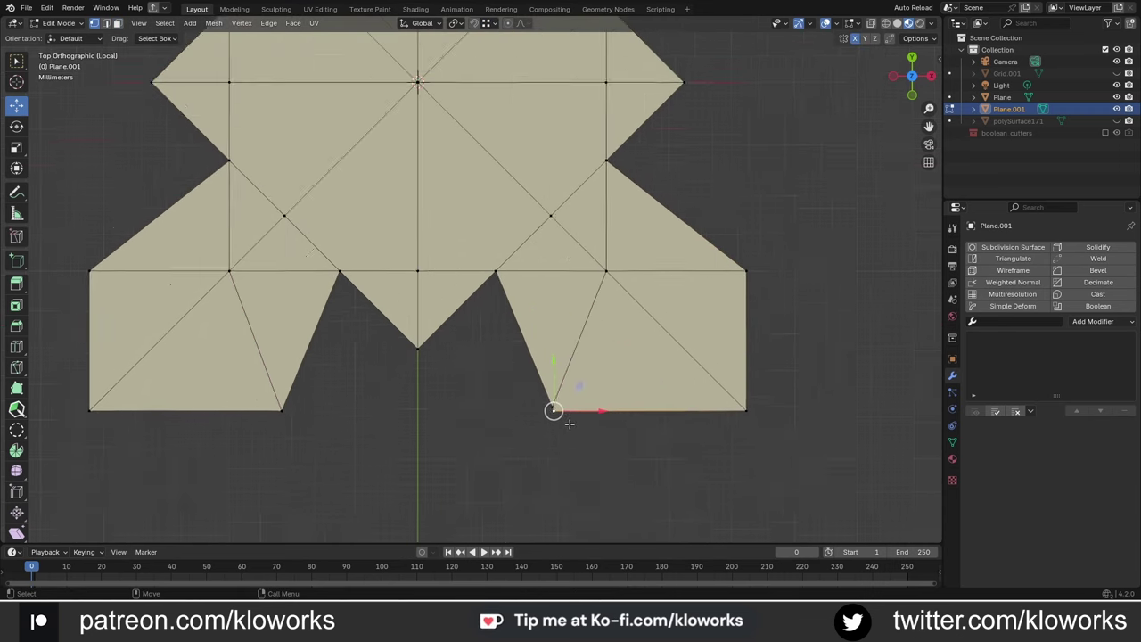
pyautogui.moveTo(565, 416); pyautogui.dragTo(571, 428)
pyautogui.scroll(-4, 540, 387)
pyautogui.press('Home')
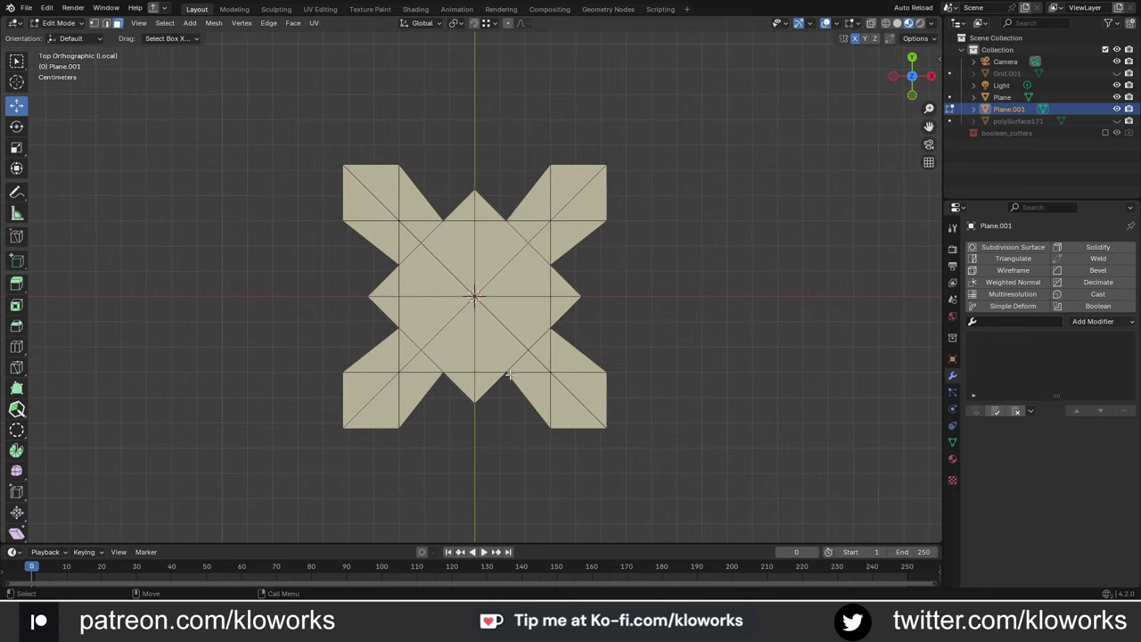
# Step: Undo the irregular lower-right vertex edit and return to face selection
pyautogui.press('1')
pyautogui.scroll(2, 515, 386)
pyautogui.scroll(-3, 506, 308)
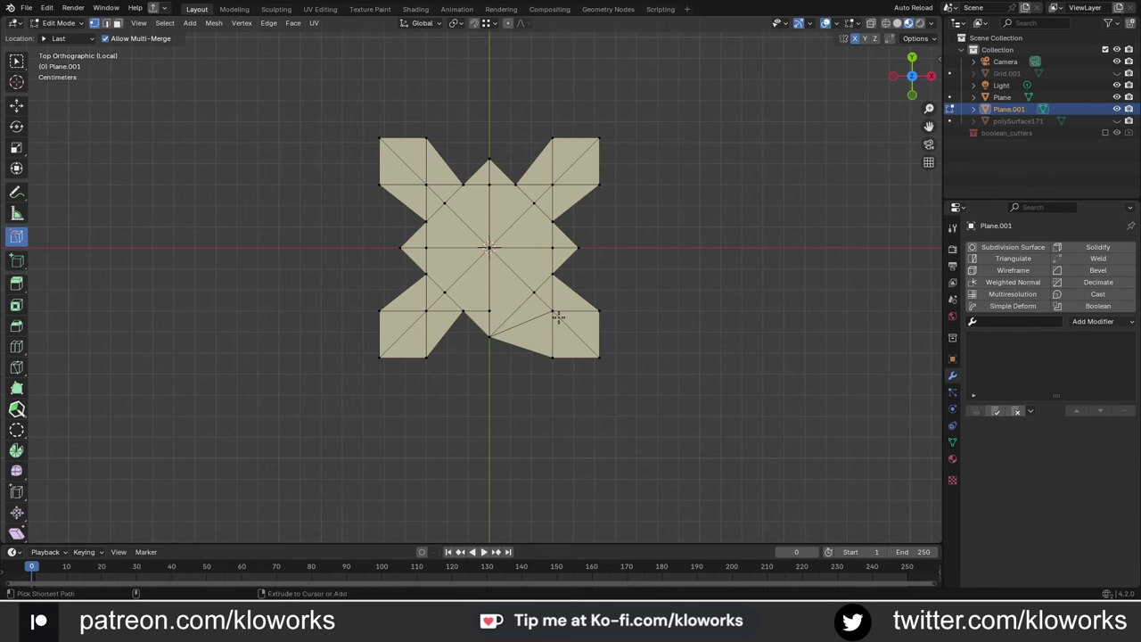
pyautogui.hotkey('ctrl', 'z')
pyautogui.press('3')
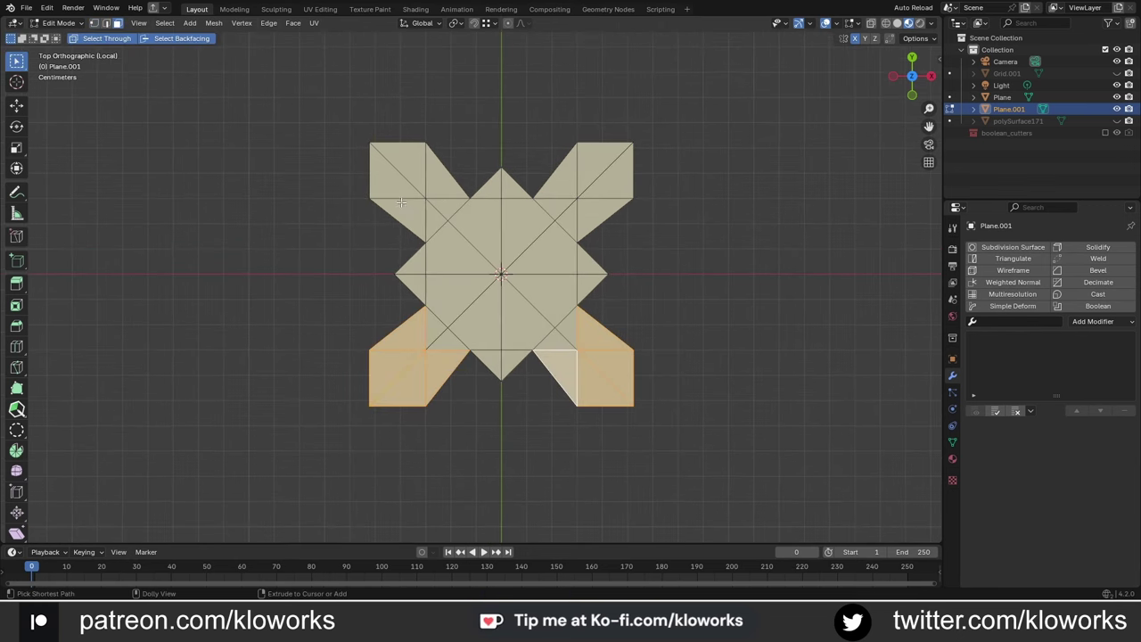
# Step: Delete the selected corner faces and set snapping to target vertices
pyautogui.click(952, 458)
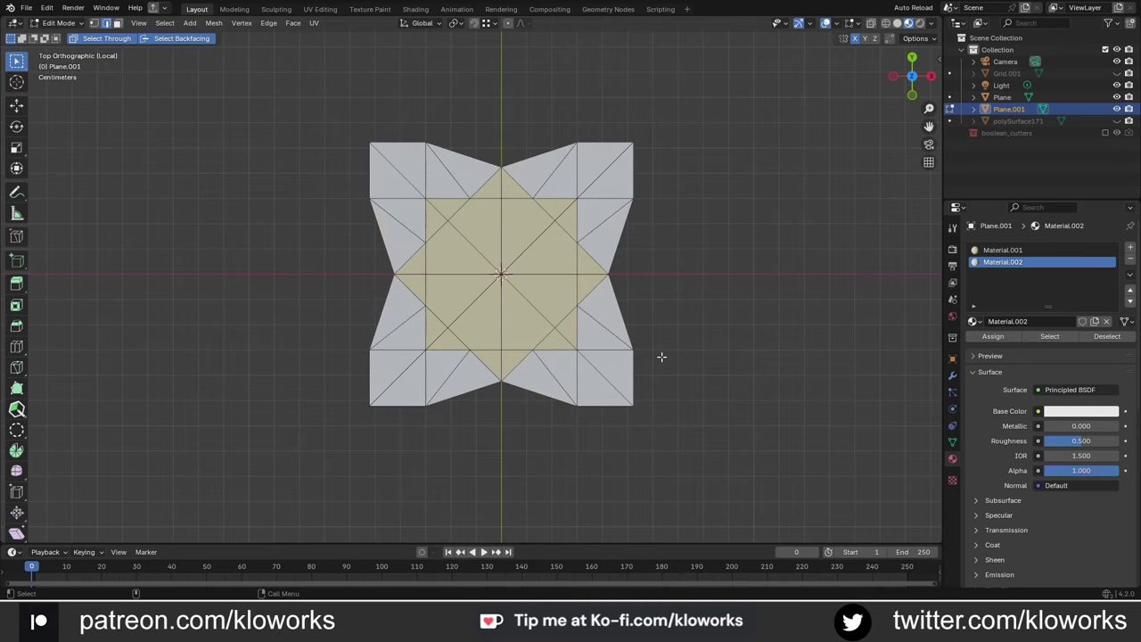
pyautogui.press('x')
pyautogui.click(653, 144)
pyautogui.click(646, 256)
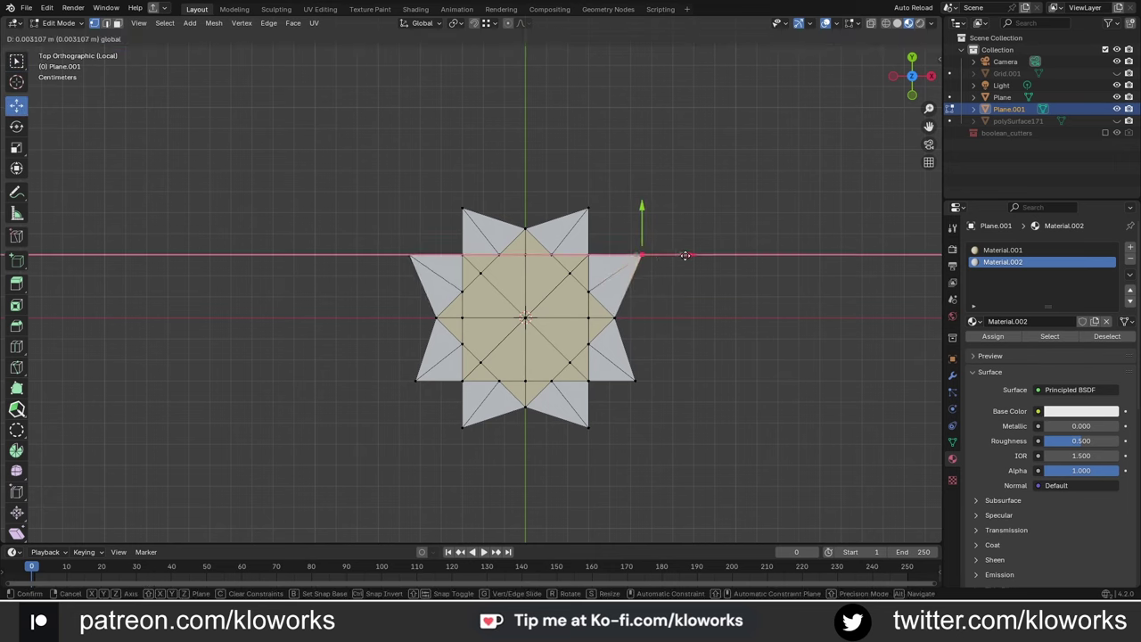
pyautogui.press('g')
pyautogui.press('x')
pyautogui.click(486, 23)
# Step: Move the star points' corner vertices along Y to lengthen the eight points
pyautogui.press('g')
pyautogui.press('x')
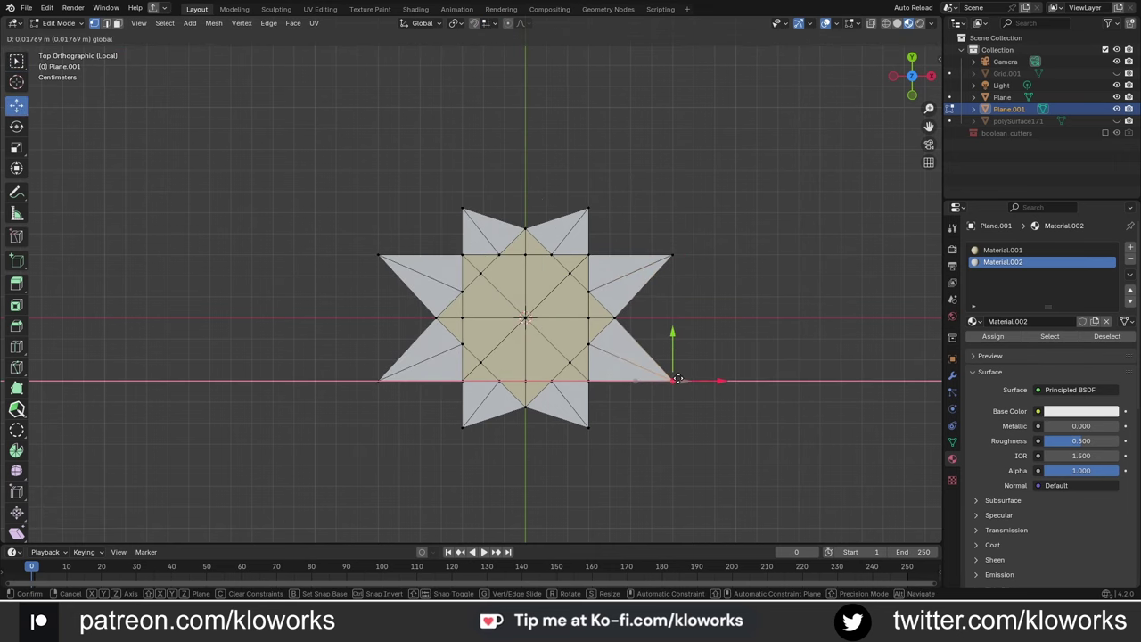
pyautogui.press('y')
pyautogui.click(593, 463)
pyautogui.click(588, 210)
pyautogui.press('g')
pyautogui.press('y')
pyautogui.click(588, 170)
# Step: Back in Object Mode, select the star object and duplicate it with Shift+D
pyautogui.press('Tab')
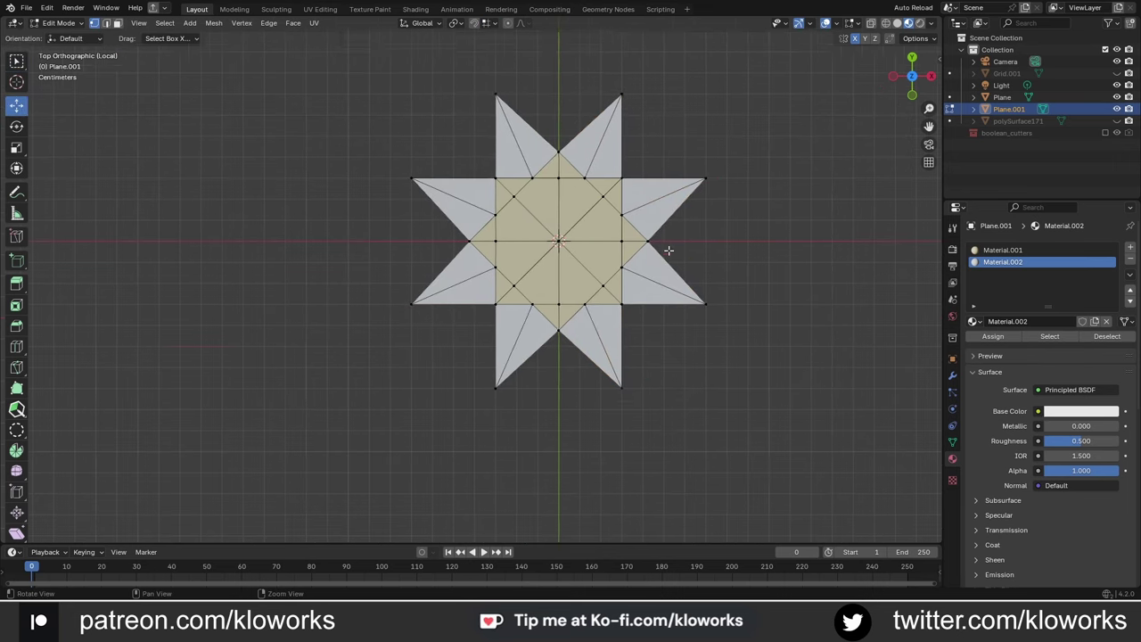
pyautogui.keyDown('shift'); pyautogui.moveTo(698, 389); pyautogui.dragTo(726, 347, button='middle'); pyautogui.keyUp('shift')
pyautogui.click(604, 300)
pyautogui.hotkey('shift', 'd')
# Step: Raise the copy above the original and give it a new pink material, previewed in the viewport
pyautogui.moveTo(578, 331); pyautogui.dragTo(518, 240, button='middle')
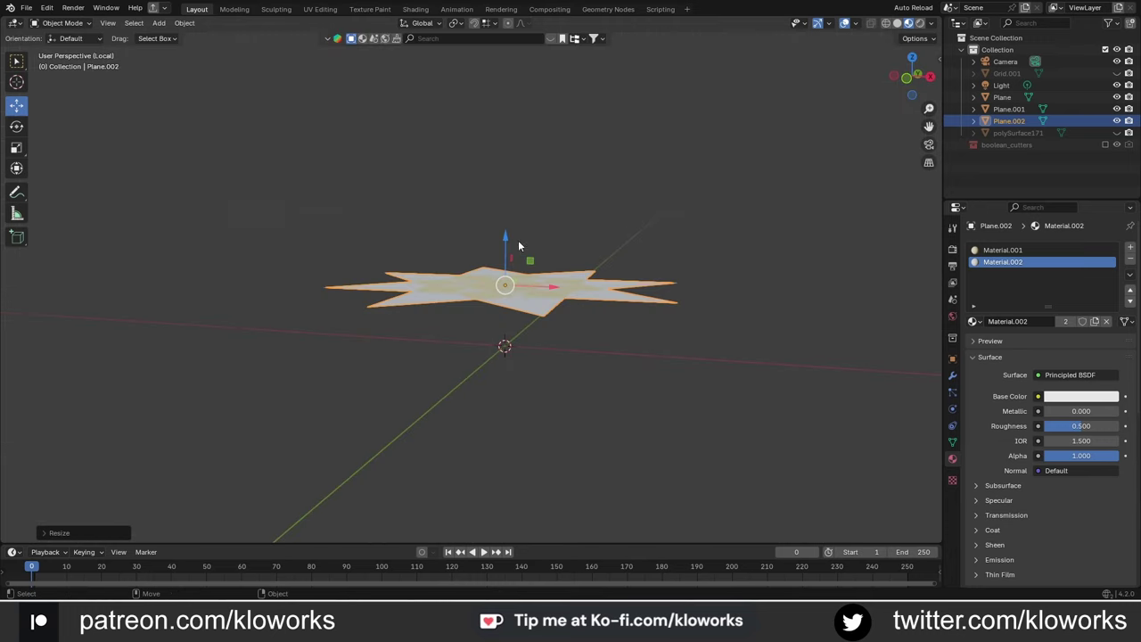
pyautogui.moveTo(518, 239); pyautogui.dragTo(515, 205)
pyautogui.click(1130, 259)
pyautogui.click(1130, 247)
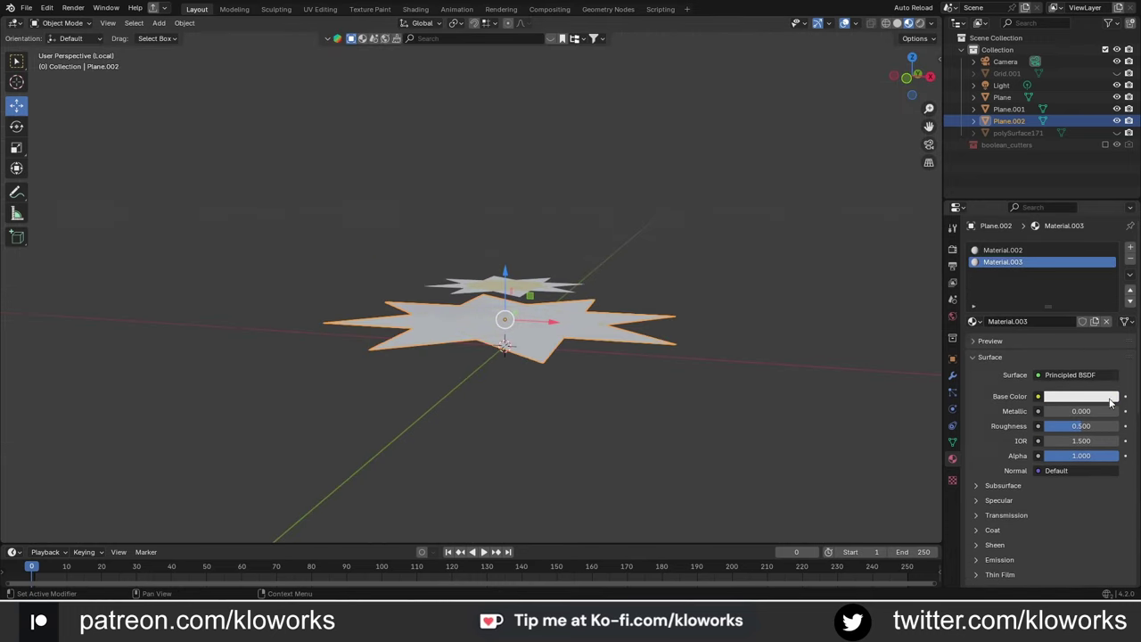
pyautogui.click(977, 321)
pyautogui.click(1052, 268)
pyautogui.moveTo(743, 267); pyautogui.dragTo(909, 27, button='middle')
pyautogui.click(908, 23)
pyautogui.moveTo(767, 205); pyautogui.dragTo(621, 382, button='middle')
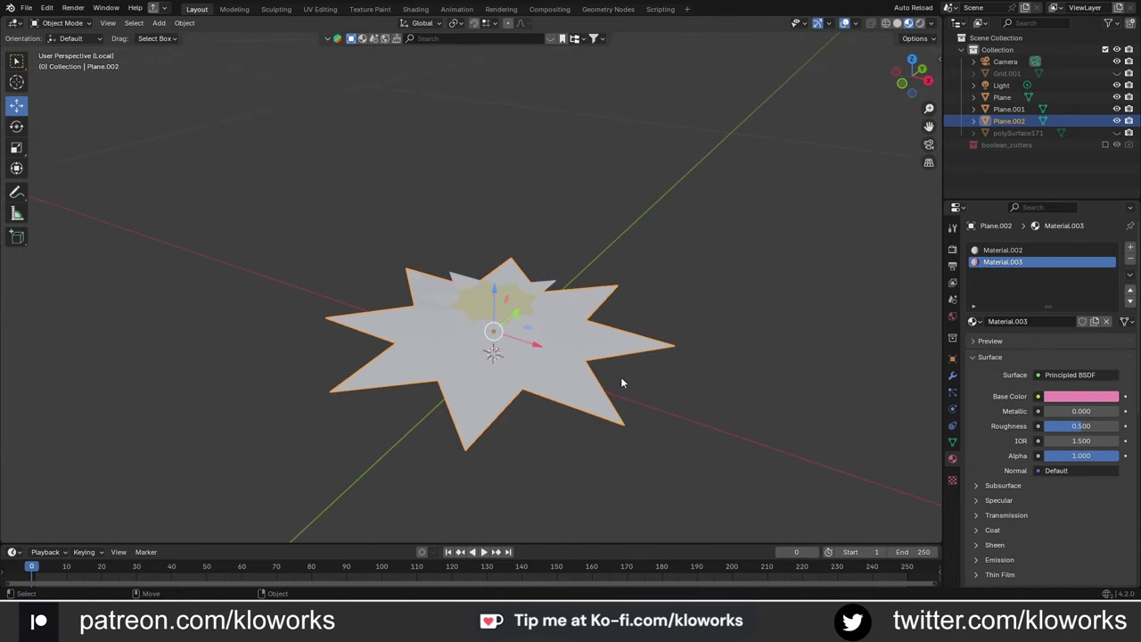
# Step: Remove the old white material slot and delete the copy's outer star-point faces
pyautogui.click(1130, 259)
pyautogui.press('KP_7')
pyautogui.press('Tab')
pyautogui.keyDown('ctrl'); pyautogui.click(582, 170); pyautogui.keyUp('ctrl')
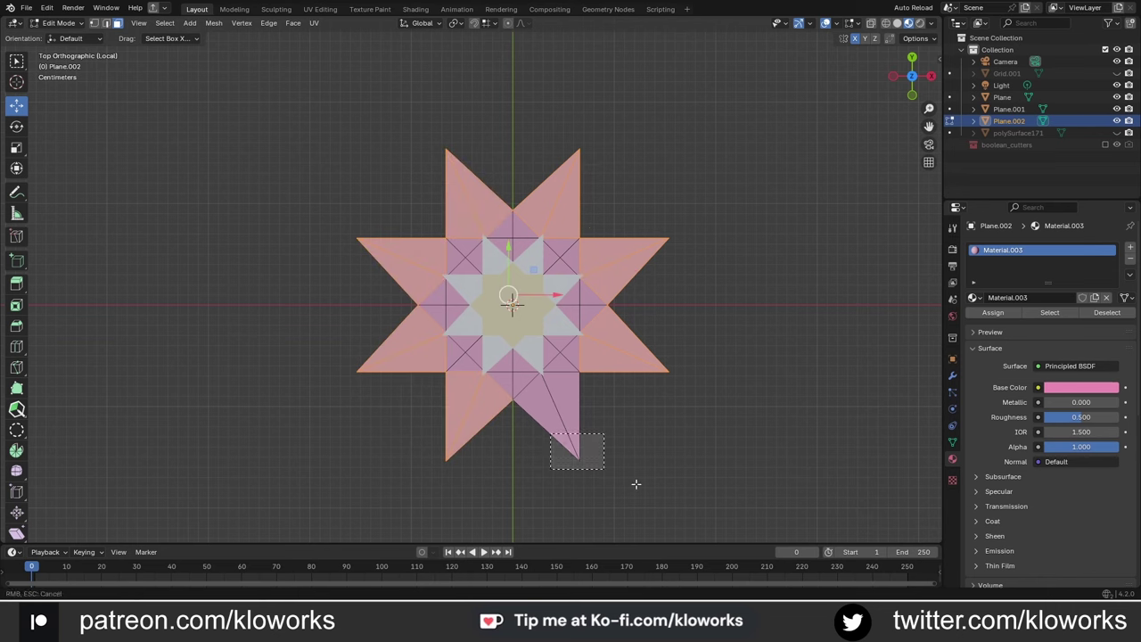
pyautogui.press('x')
pyautogui.press('Tab')
# Step: Enlarge the pink copy and shrink the white star to 0.7
pyautogui.press('s')
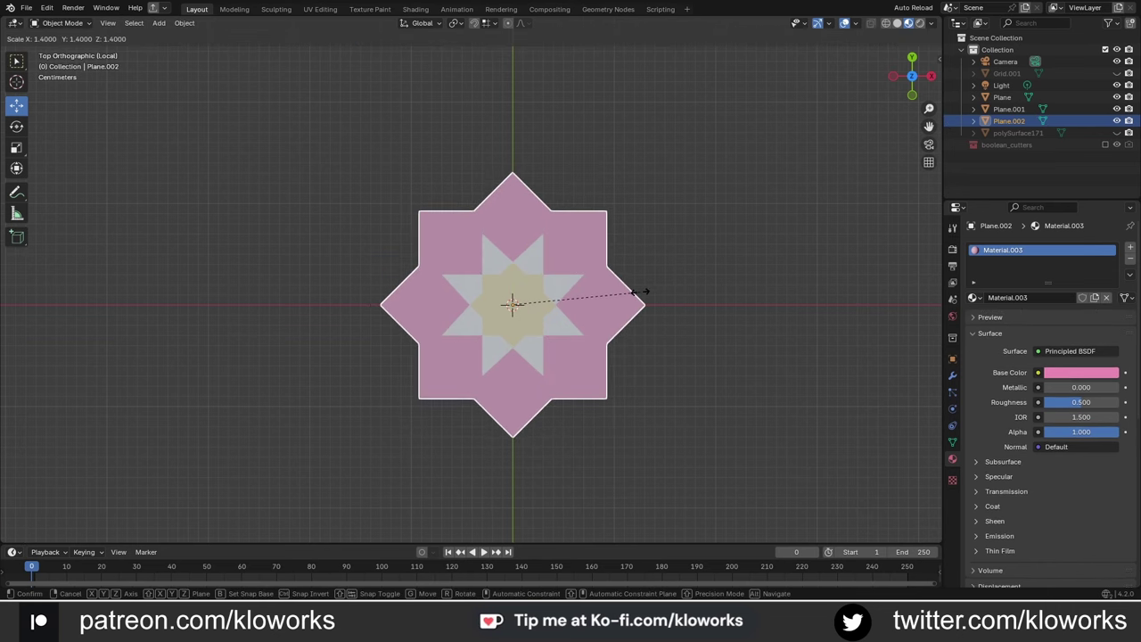
pyautogui.click(603, 303)
pyautogui.press('KP_Decimal')
pyautogui.press('s')
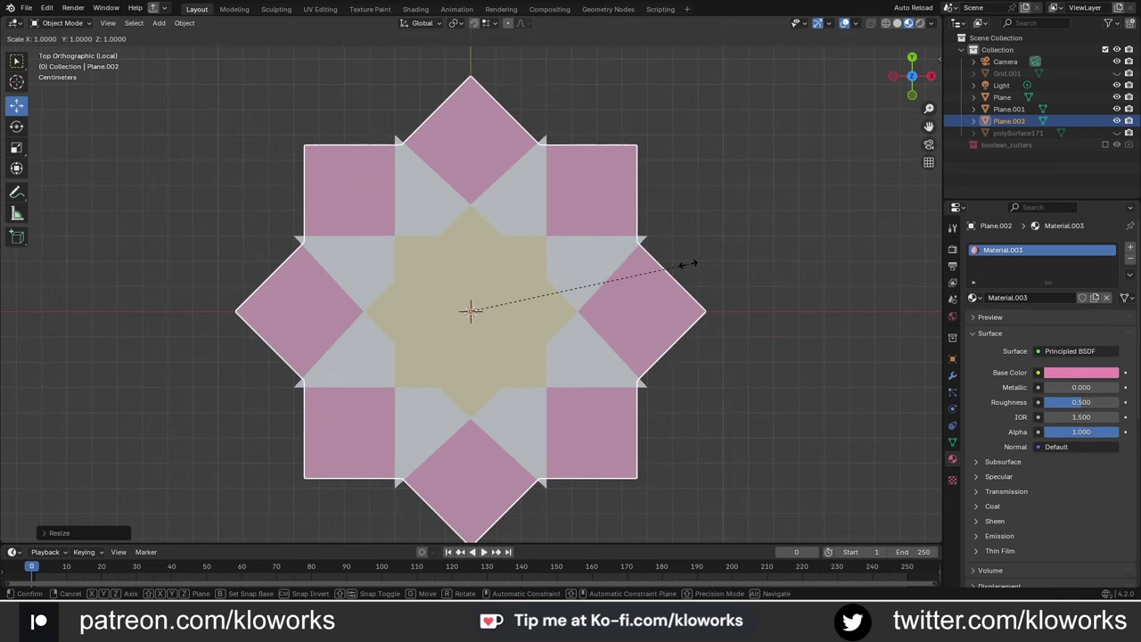
pyautogui.click(683, 267)
pyautogui.press('s')
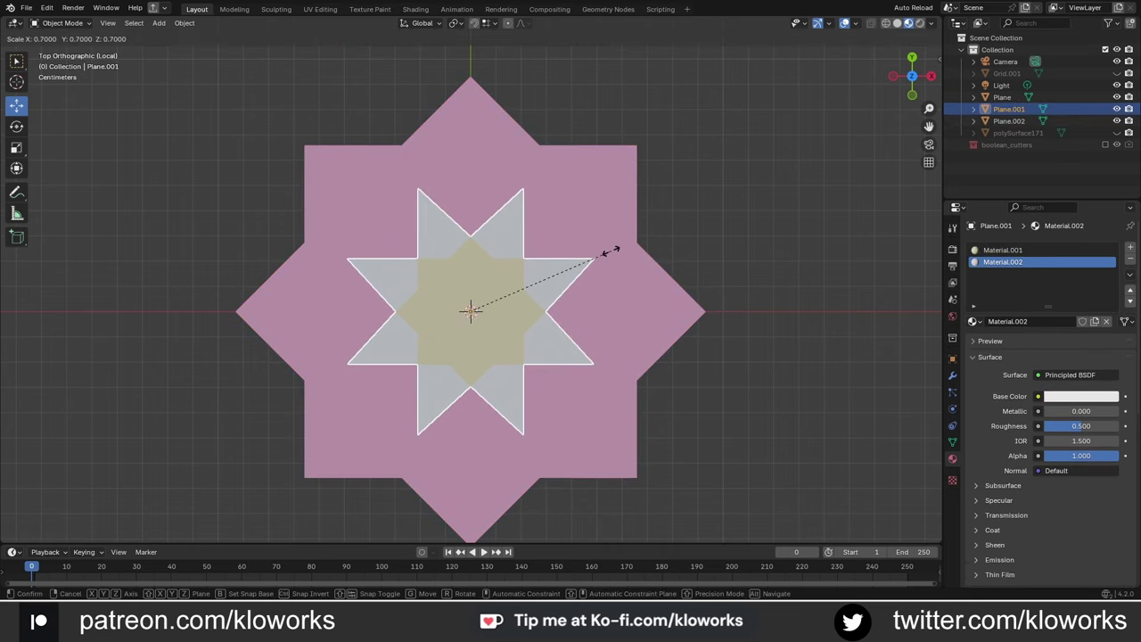
pyautogui.click(693, 303)
# Step: Undo a trial extrusion on the pink star's edge, then select and move its whole mesh
pyautogui.press('Tab')
pyautogui.hotkey('ctrl', 't')
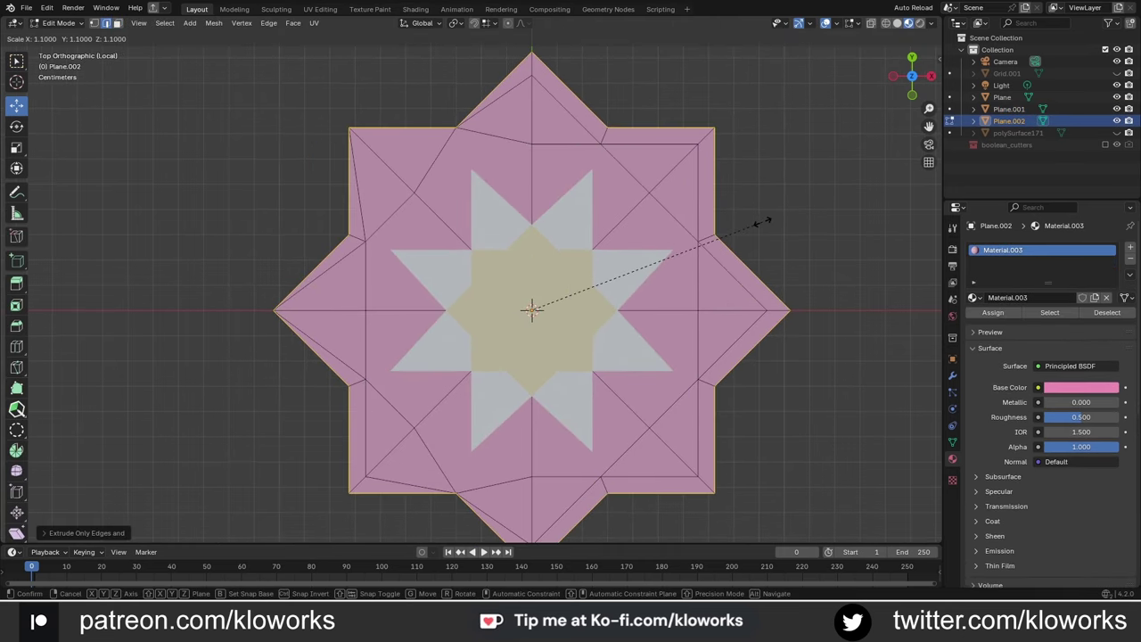
pyautogui.hotkey('ctrl', 'z')
pyautogui.scroll(2, 597, 176)
pyautogui.press('a')
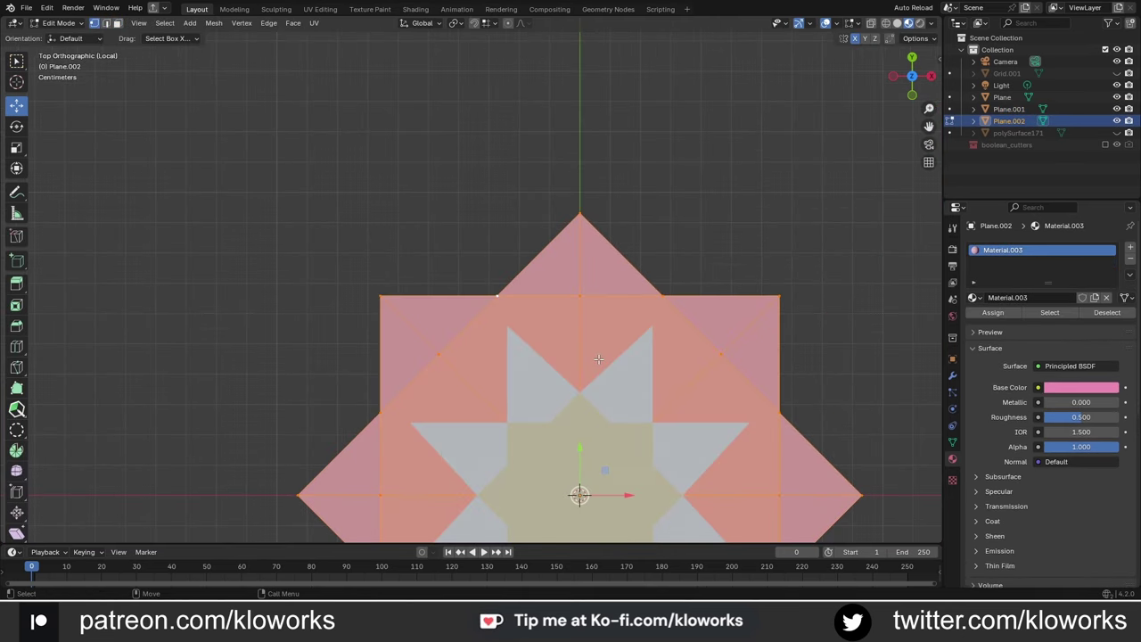
pyautogui.scroll(-4, 519, 273)
pyautogui.press('g')
pyautogui.click(758, 190)
pyautogui.moveTo(759, 190)
pyautogui.mouseDown(button='middle')
pyautogui.moveTo(500, 321)
pyautogui.moveTo(581, 318)
pyautogui.mouseUp(button='middle')
# Step: Select the pink star's triangle faces and split them from the rest of the mesh
pyautogui.press('a')
pyautogui.rightClick(555, 486)
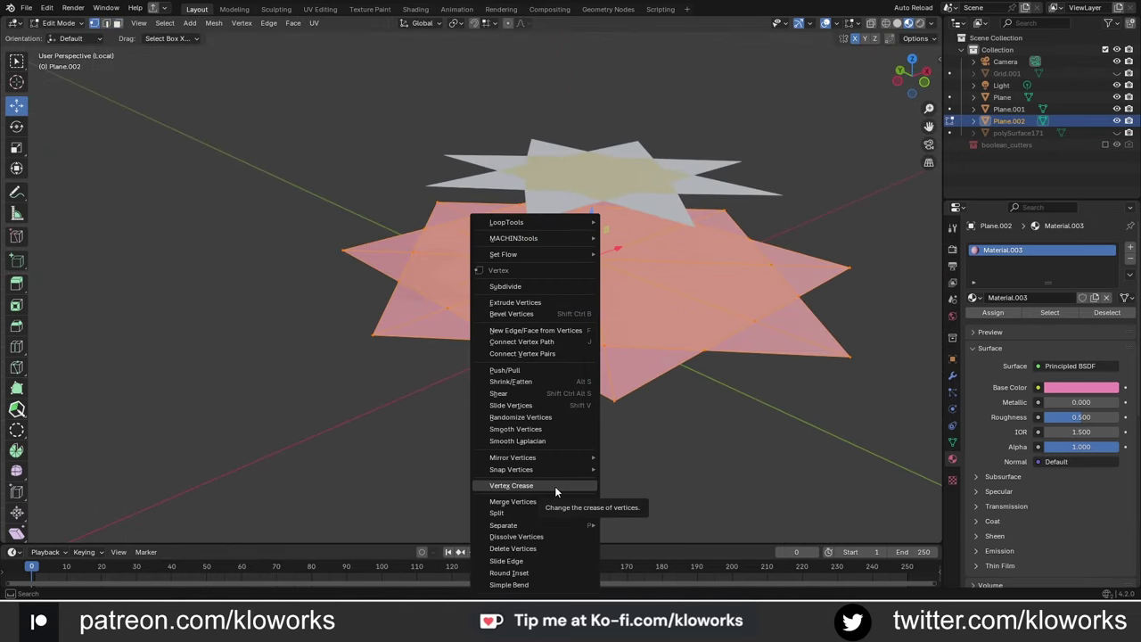
pyautogui.press('3')
pyautogui.keyDown('shift'); pyautogui.click(566, 347); pyautogui.keyUp('shift')
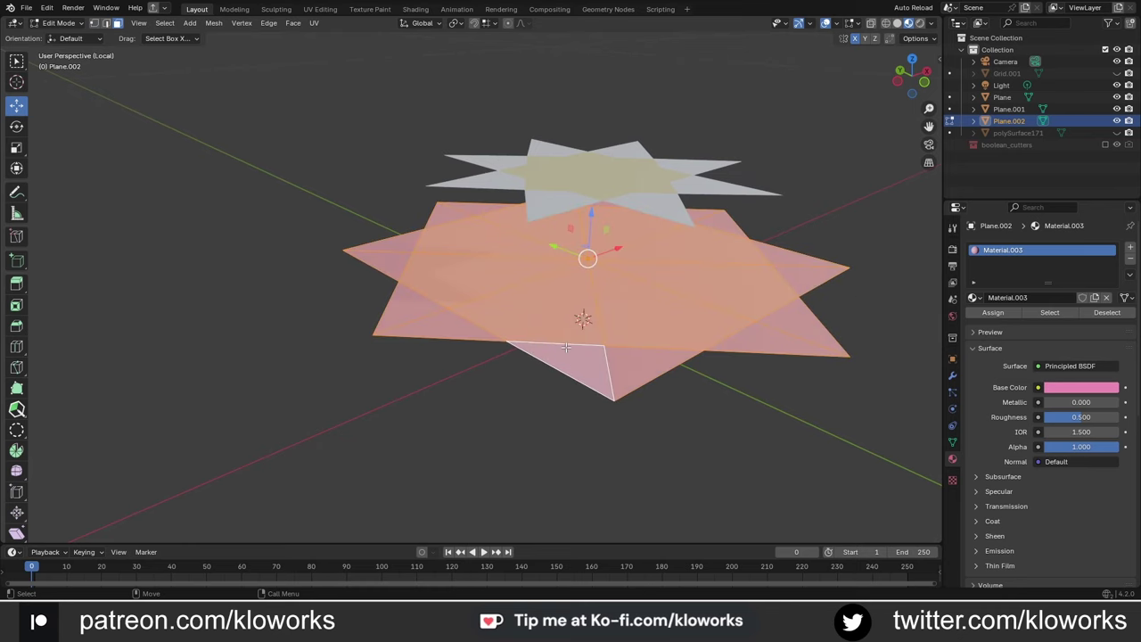
pyautogui.click(565, 347)
pyautogui.keyDown('ctrl'); pyautogui.click(471, 337); pyautogui.keyUp('ctrl')
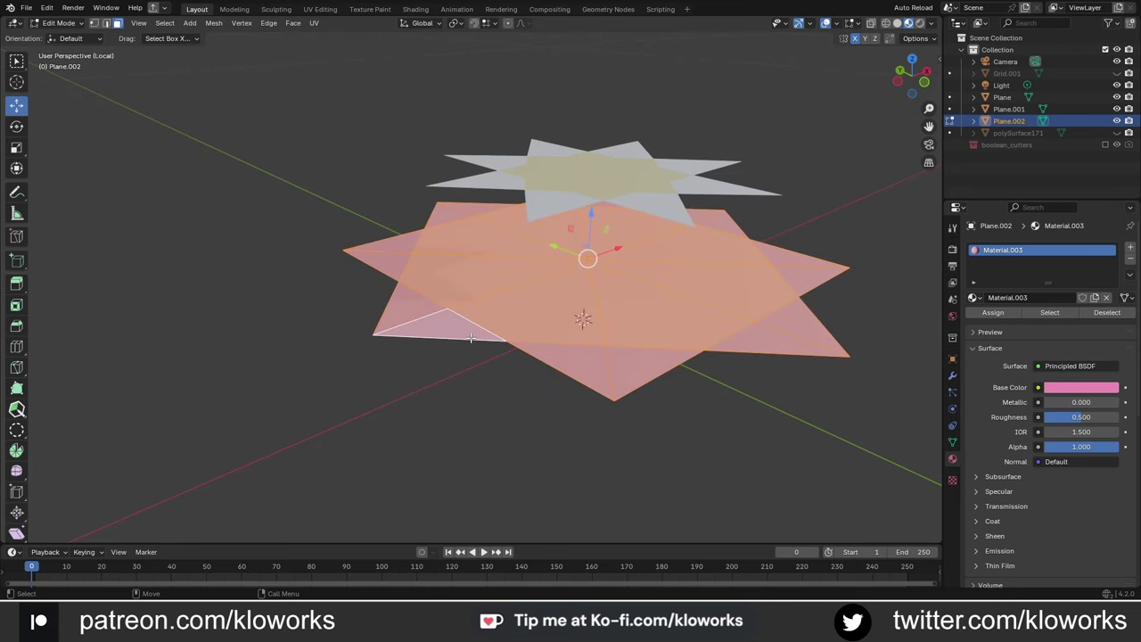
pyautogui.click(437, 337)
# Step: Merge the pink star's overlapping vertices by distance, removing the 87 duplicates
pyautogui.press('w')
pyautogui.hotkey('alt', 'a')
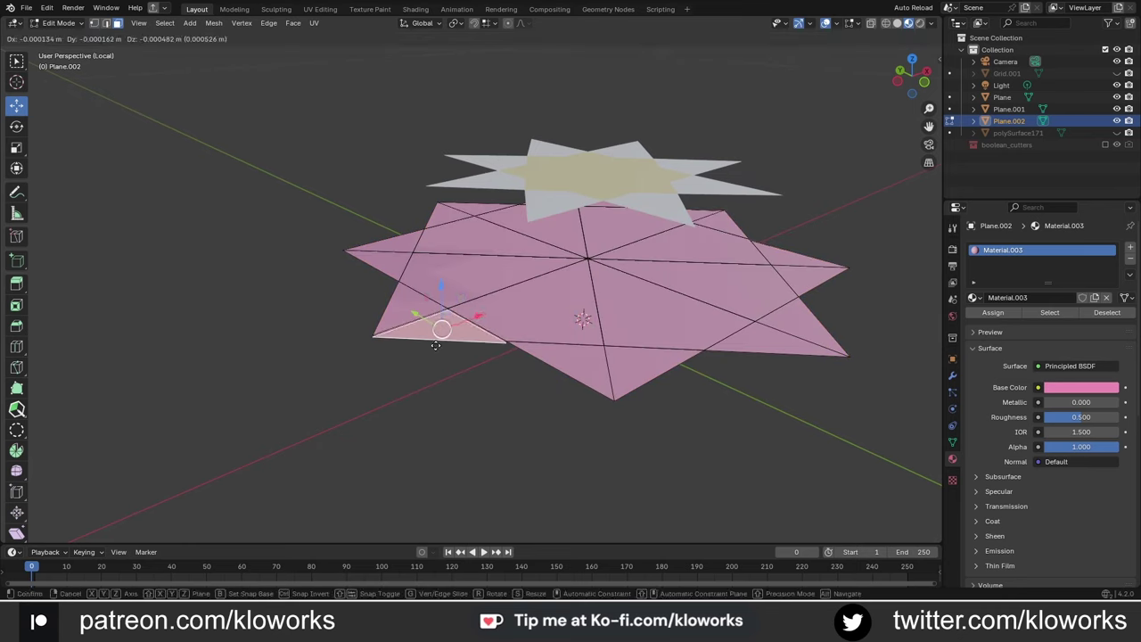
pyautogui.press('a')
pyautogui.click(461, 322)
pyautogui.hotkey('alt', 'a')
# Step: From top view, extrude the star's outer edges and scale them outward into a border
pyautogui.press('KP_7')
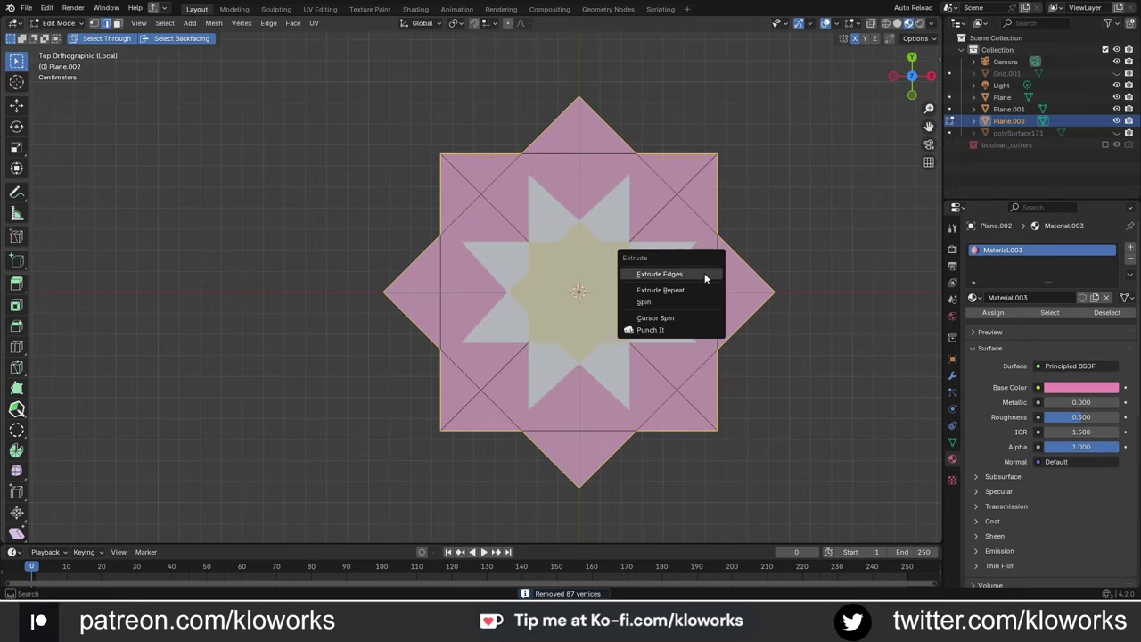
pyautogui.hotkey('alt', 'e')
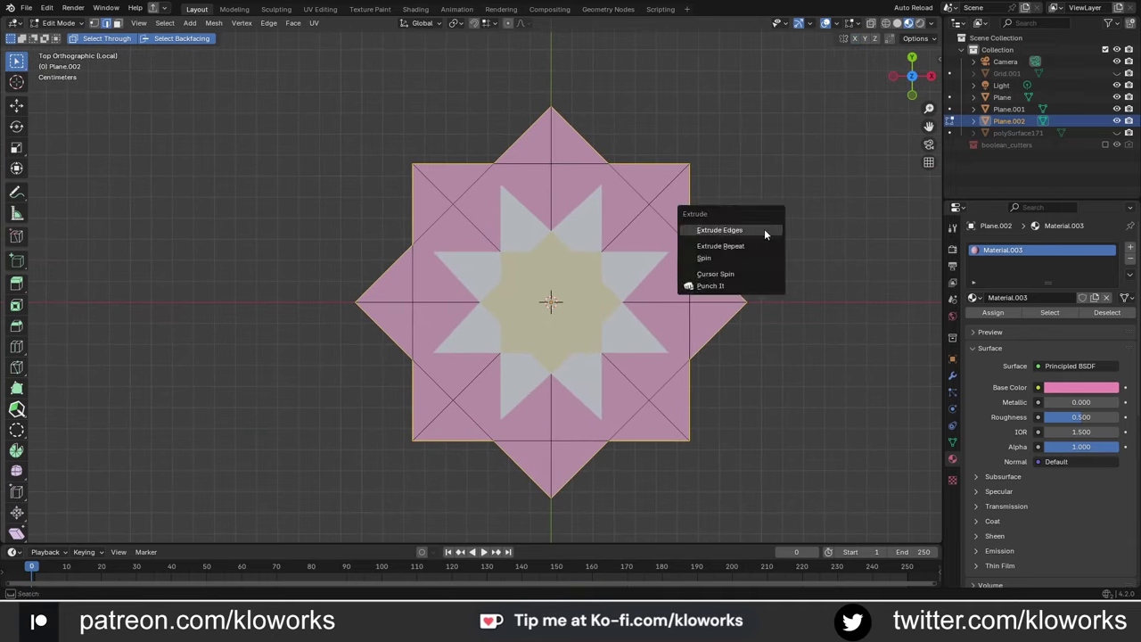
pyautogui.click(705, 288)
pyautogui.press('s')
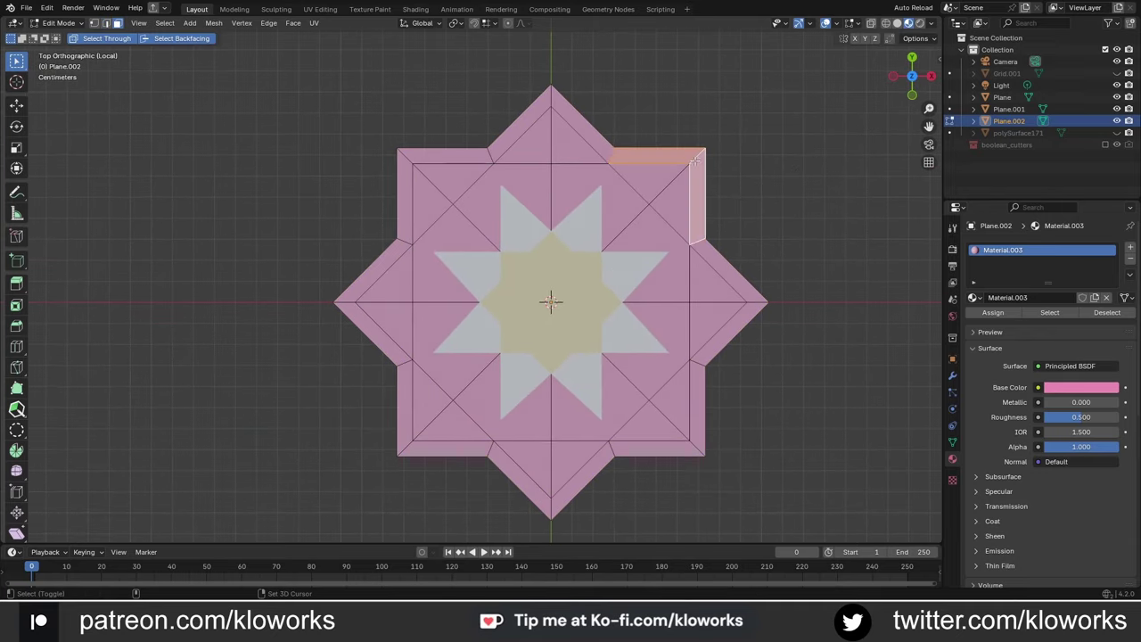
# Step: Select the linked border faces and give them a new white material
pyautogui.hotkey('ctrl', 'l')
pyautogui.click(1130, 247)
pyautogui.click(1034, 321)
pyautogui.click(992, 336)
pyautogui.scroll(2, 574, 274)
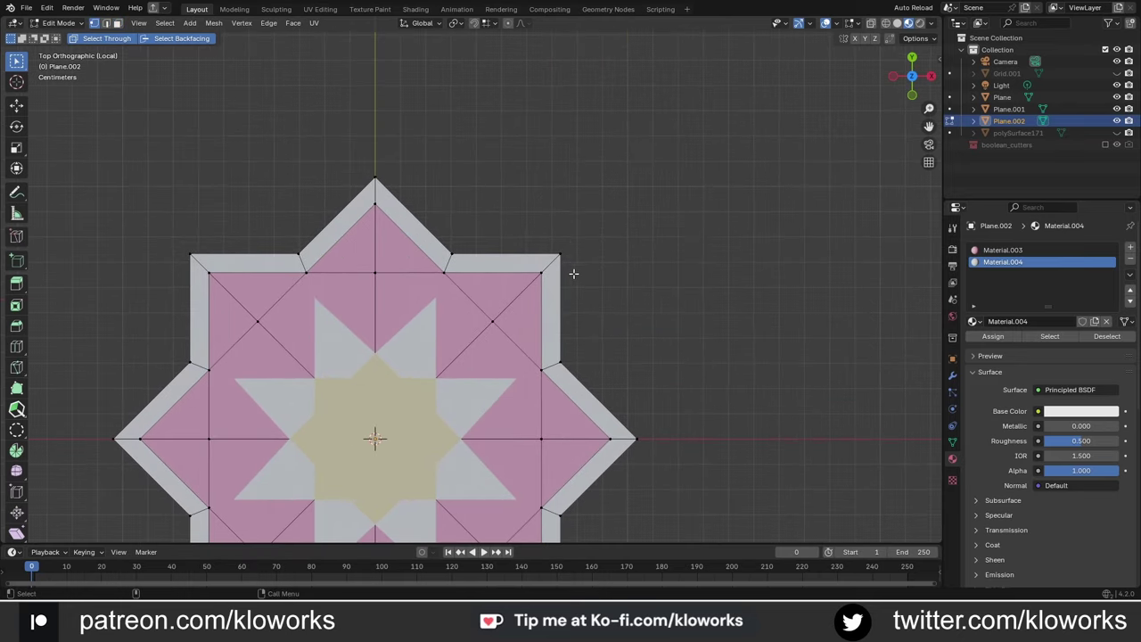
pyautogui.scroll(-2, 573, 273)
# Step: Delete the left half of the border mesh
pyautogui.moveTo(241, 134); pyautogui.dragTo(446, 535)
pyautogui.press('x')
pyautogui.click(392, 488)
pyautogui.scroll(3, 525, 288)
pyautogui.scroll(2, 524, 288)
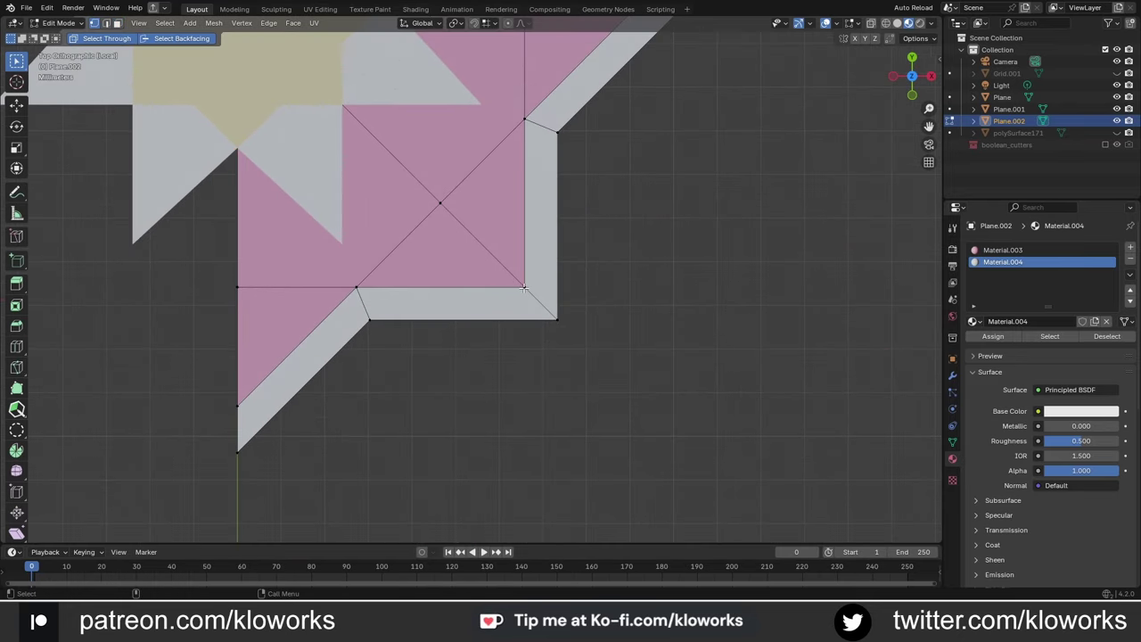
pyautogui.scroll(2, 524, 288)
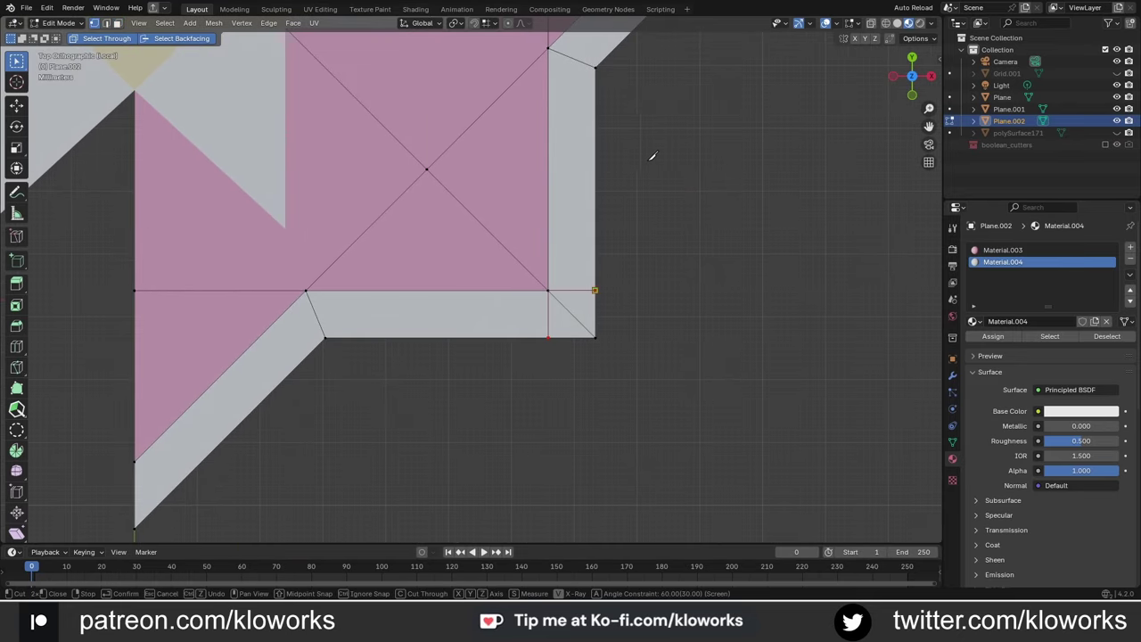
pyautogui.scroll(-2, 653, 156)
pyautogui.keyDown('shift'); pyautogui.moveTo(652, 156); pyautogui.dragTo(623, 293, button='middle'); pyautogui.keyUp('shift')
pyautogui.scroll(-5, 538, 232)
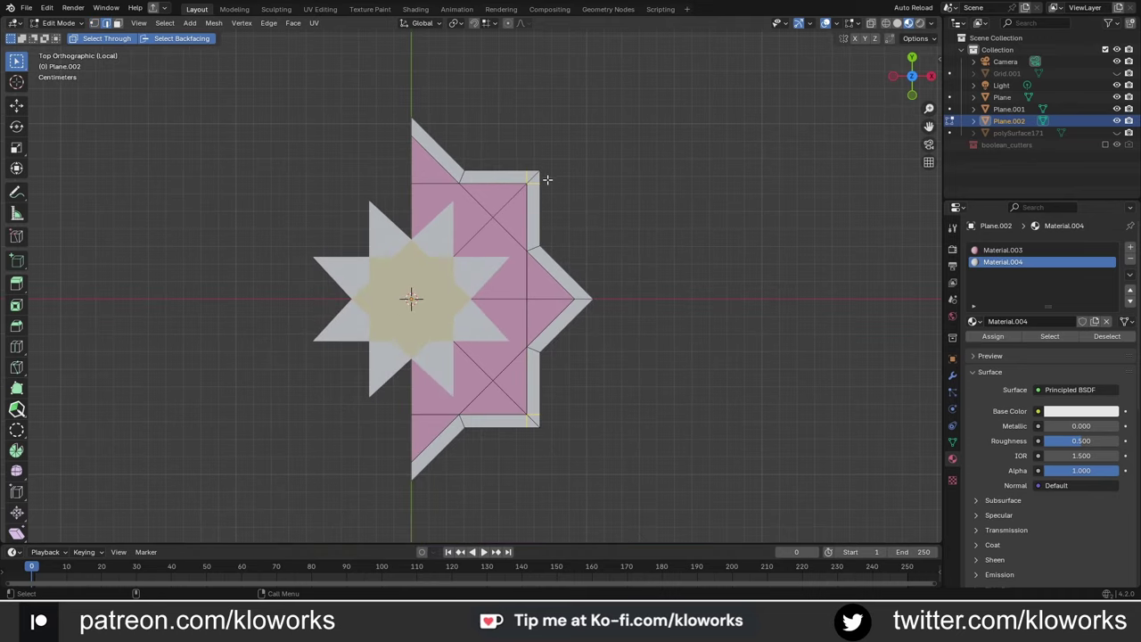
# Step: Slide the right corner vertices horizontally to lengthen the top and bottom strips
pyautogui.keyDown('shift'); pyautogui.click(533, 419); pyautogui.keyUp('shift')
pyautogui.hotkey('shift', 'space')
pyautogui.press('g')
pyautogui.press('g')
pyautogui.click(536, 174)
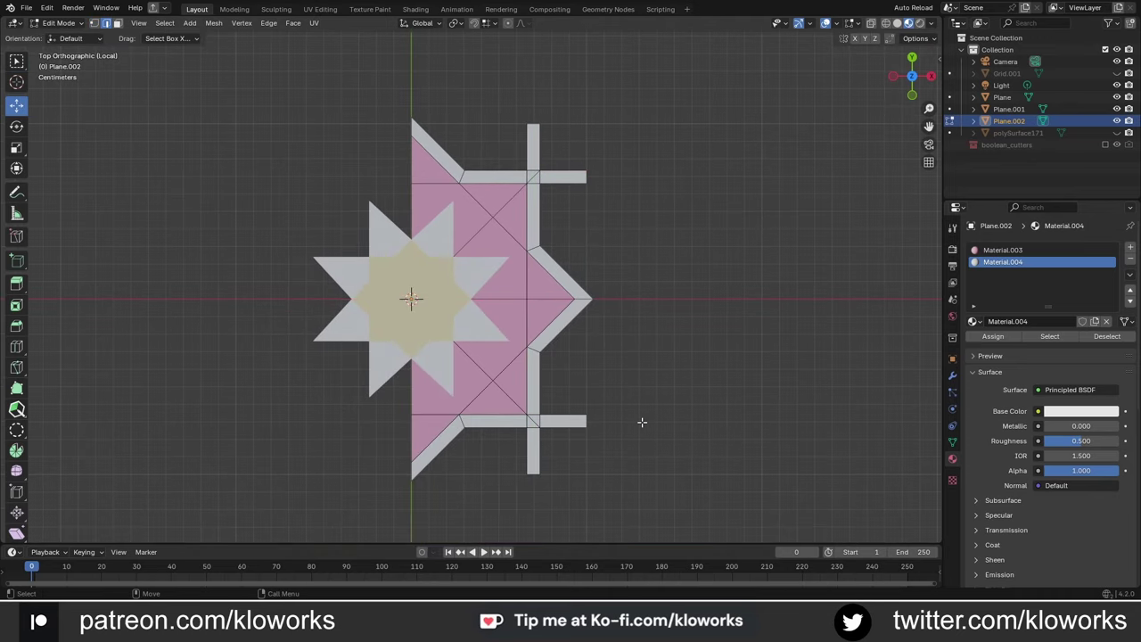
pyautogui.scroll(-2, 642, 422)
# Step: Scale the centre star and the border object slightly down
pyautogui.press('Tab')
pyautogui.scroll(2, 657, 272)
pyautogui.click(657, 273)
pyautogui.press('s')
pyautogui.click(791, 203)
pyautogui.click(1008, 120)
pyautogui.press('s')
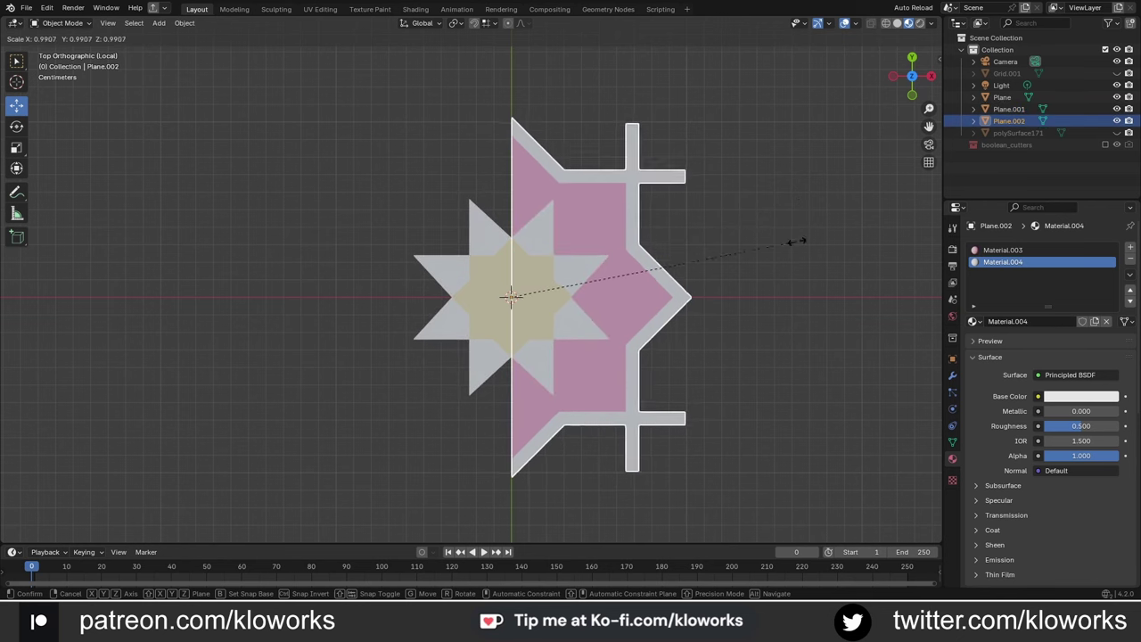
pyautogui.click(660, 338)
# Step: Move the border's bar junction in Edit Mode, then reselect the whole border object
pyautogui.press('Tab')
pyautogui.scroll(2, 619, 229)
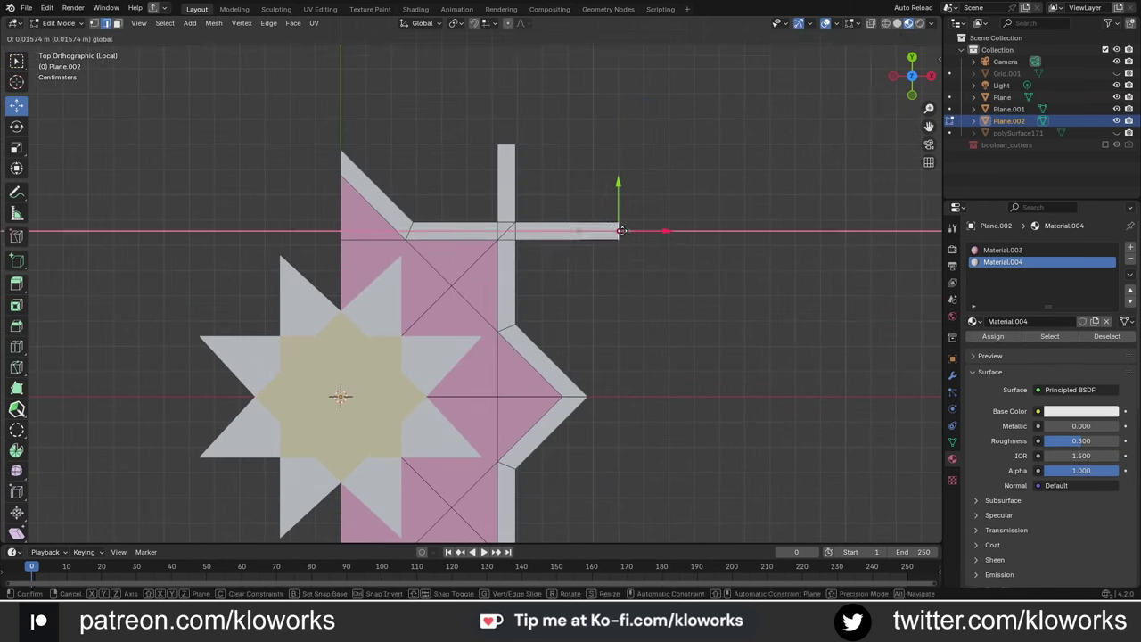
pyautogui.scroll(2, 591, 267)
pyautogui.click(675, 265)
pyautogui.press('Tab')
pyautogui.scroll(-5, 614, 236)
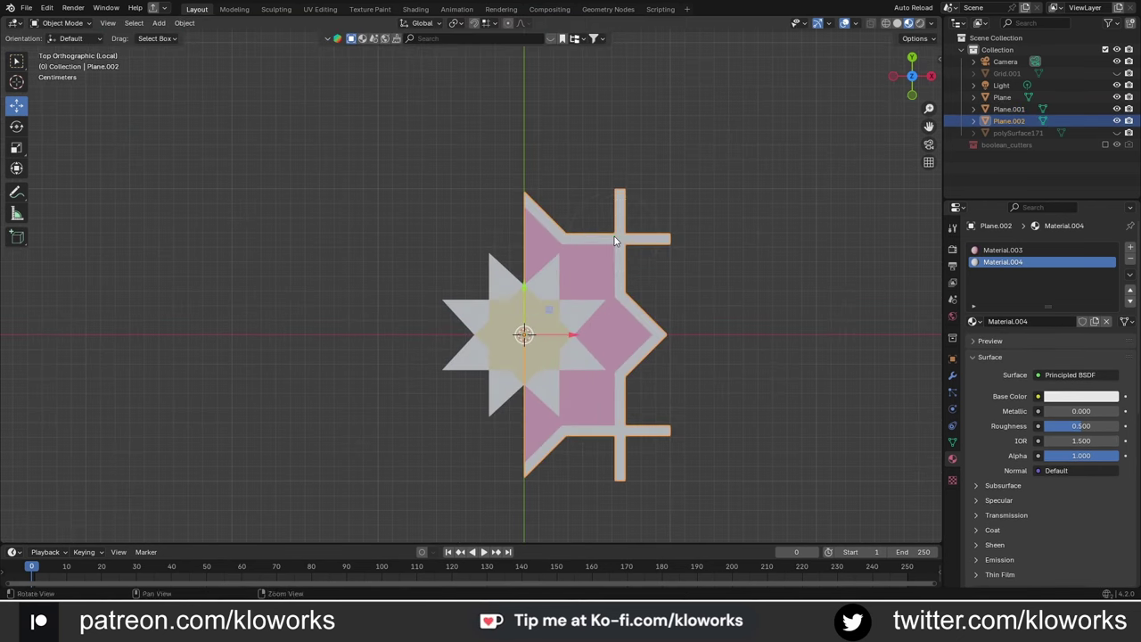
pyautogui.click(774, 314)
# Step: Add a new plane, shrink it to tile size and move it down on Z below the star
pyautogui.hotkey('shift', 'a')
pyautogui.scroll(-5, 683, 262)
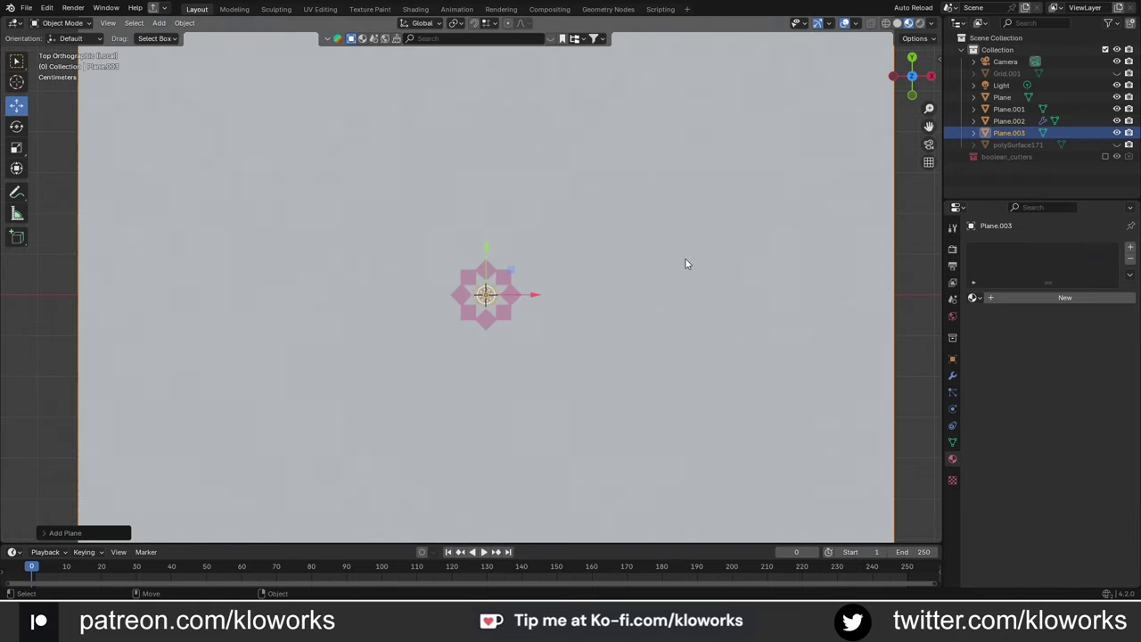
pyautogui.press('s')
pyautogui.click(522, 303)
pyautogui.moveTo(523, 303); pyautogui.dragTo(624, 321, button='middle')
pyautogui.press('g')
pyautogui.press('z')
# Step: Give the plane a new green material and view the finished tile from above
pyautogui.click(1053, 301)
pyautogui.click(1081, 373)
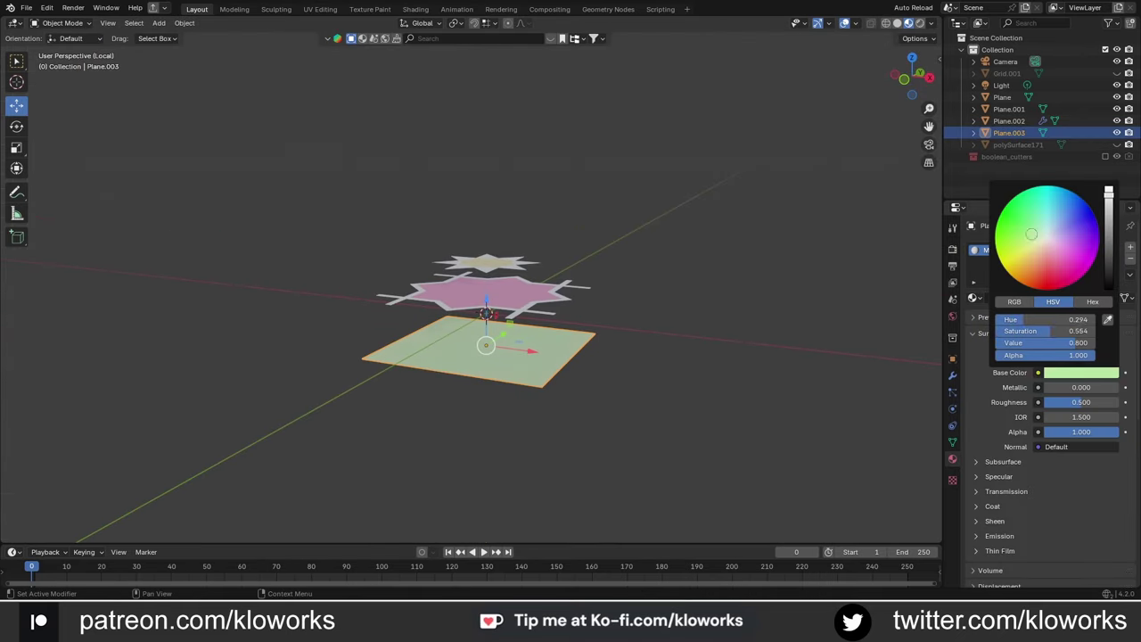
pyautogui.press('KP_7')
pyautogui.scroll(2, 613, 363)
pyautogui.scroll(3, 633, 349)
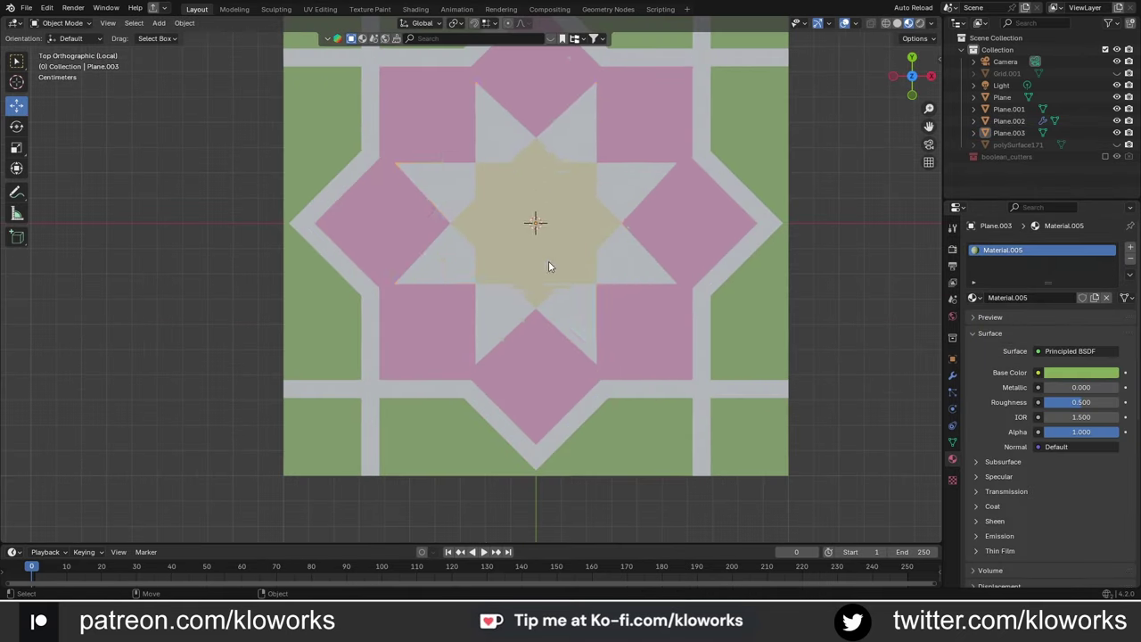
pyautogui.click(575, 267)
pyautogui.scroll(-2, 643, 326)
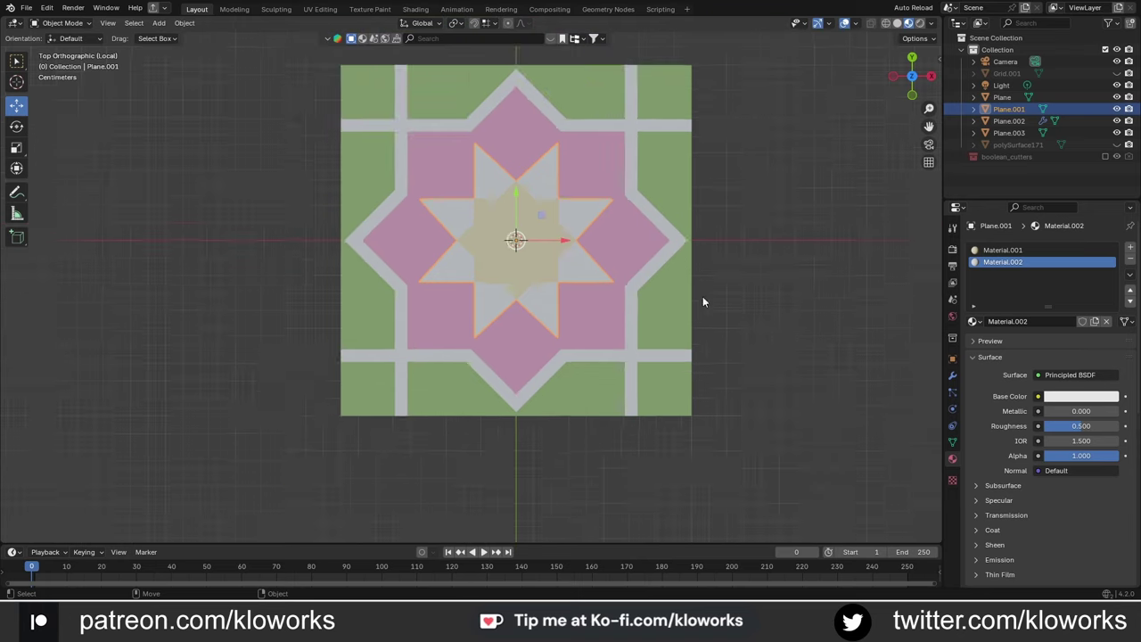
# Step: Separate the pink star faces from the border mesh into their own object
pyautogui.click(676, 304)
pyautogui.press('Tab')
pyautogui.scroll(-1, 619, 293)
pyautogui.scroll(2, 596, 290)
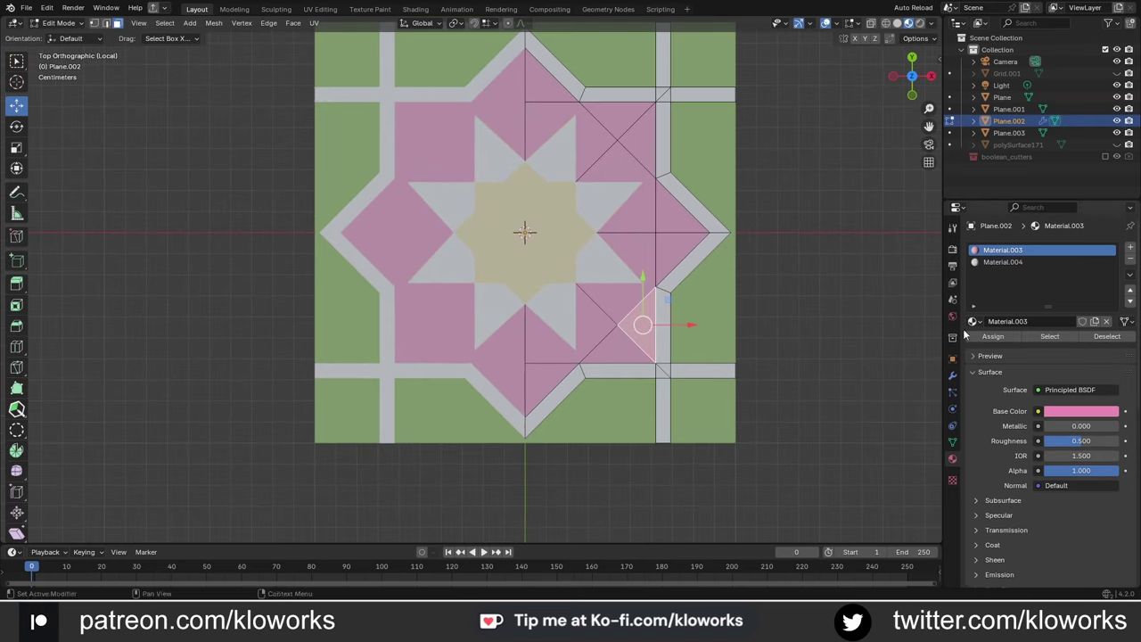
pyautogui.click(952, 375)
pyautogui.hotkey('alt', 'z')
pyautogui.press('ctrl+KP_Add')
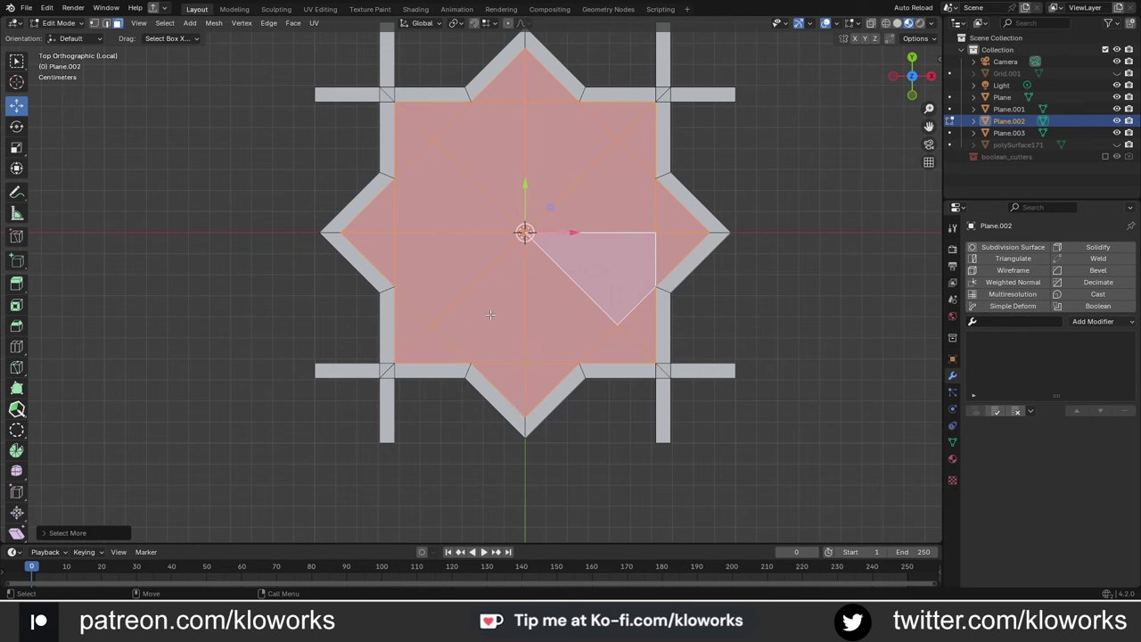
pyautogui.press('Tab')
pyautogui.press('KP_Divide')
pyautogui.click(535, 223)
# Step: Split the centre star mesh into separate objects by loose parts
pyautogui.press('Tab')
pyautogui.scroll(3, 604, 155)
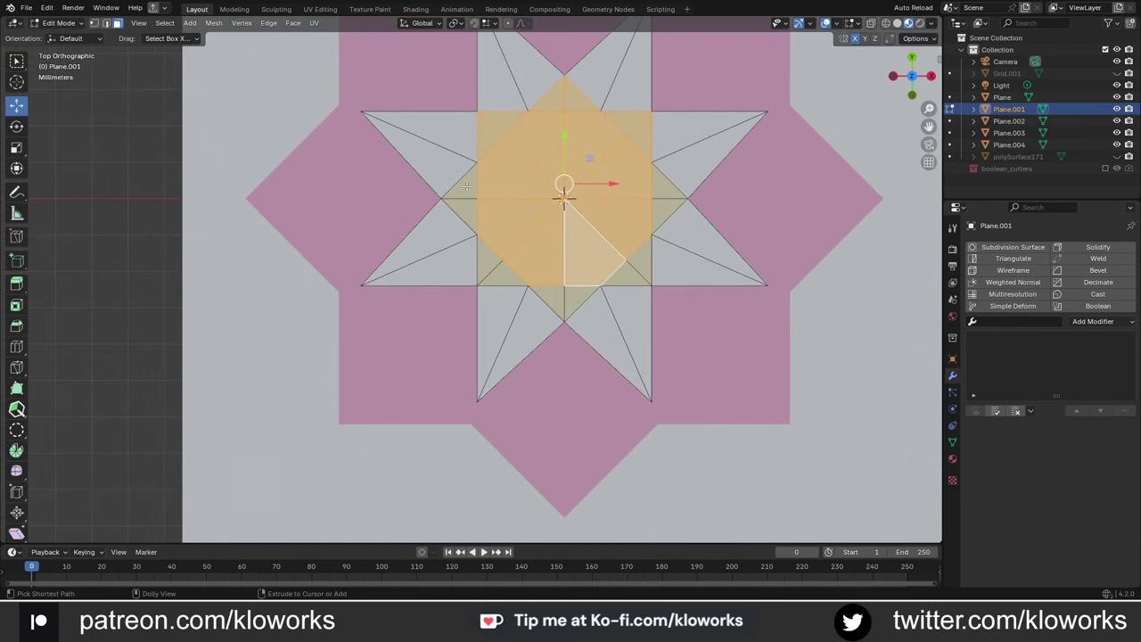
pyautogui.click(654, 210)
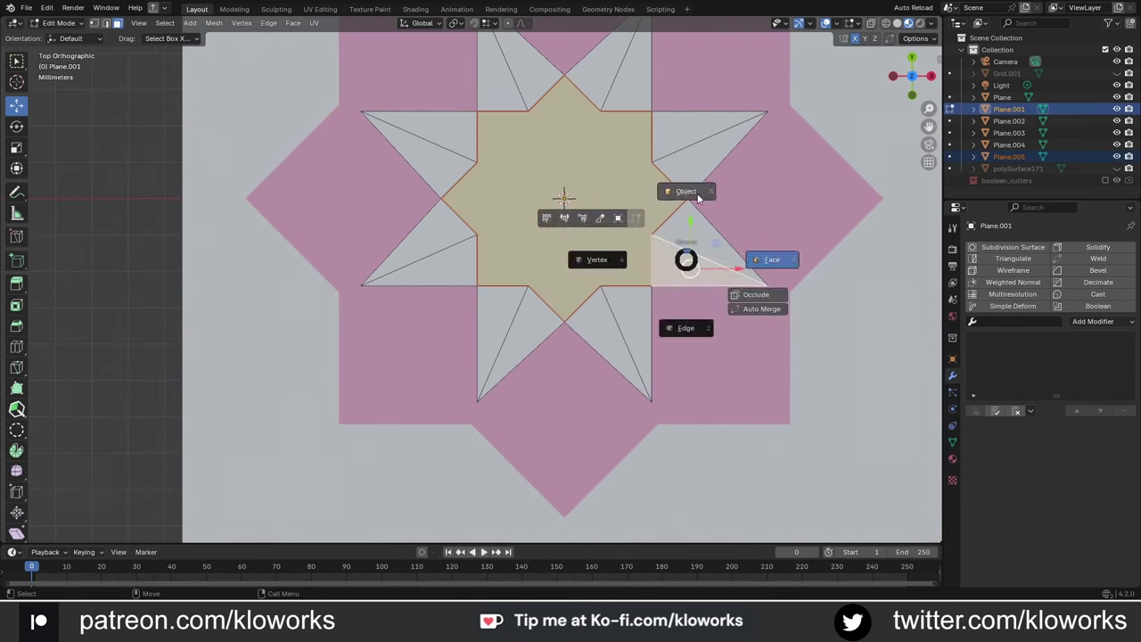
pyautogui.click(661, 238)
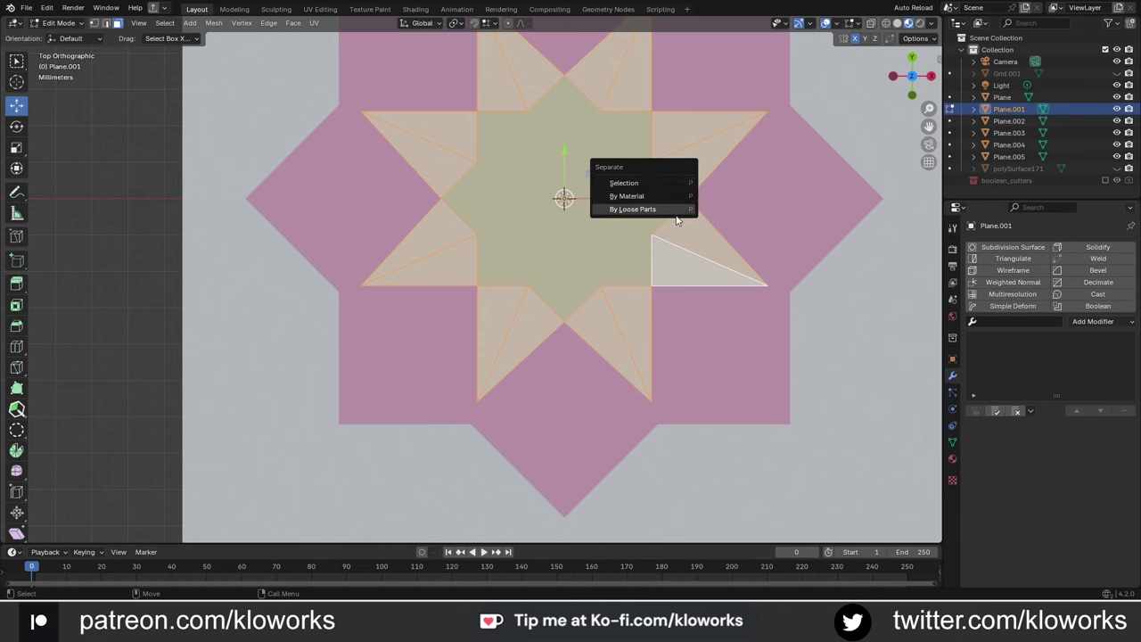
pyautogui.click(633, 208)
pyautogui.press('Tab')
pyautogui.press('Tab')
# Step: Split the grey star point triangles into their own object and select the original plane
pyautogui.click(616, 323)
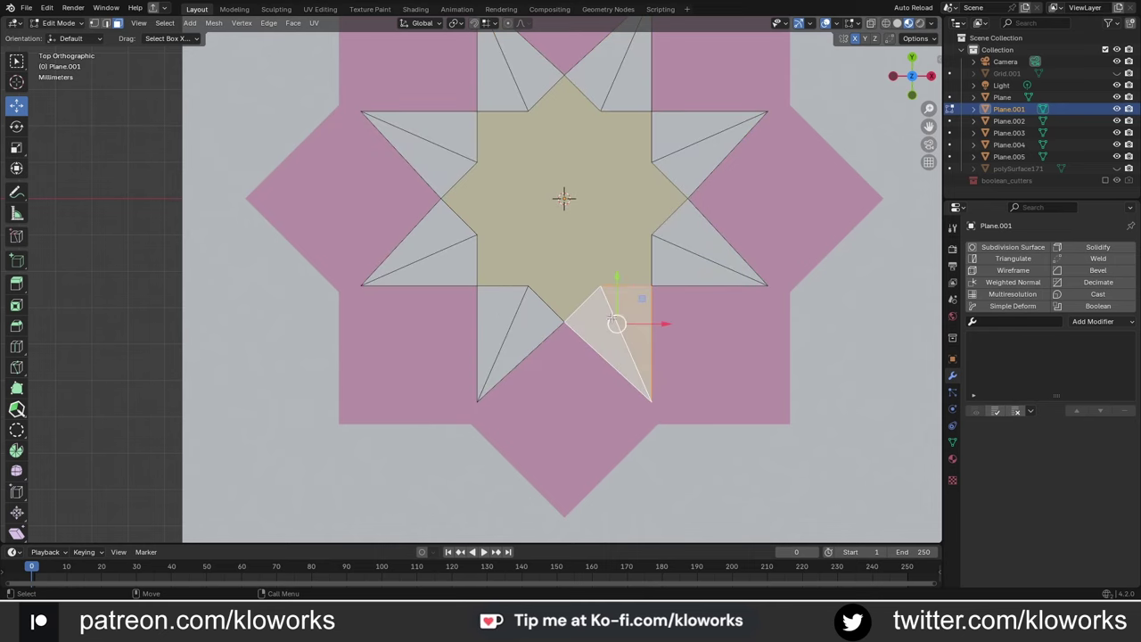
pyautogui.click(692, 221)
pyautogui.click(706, 255)
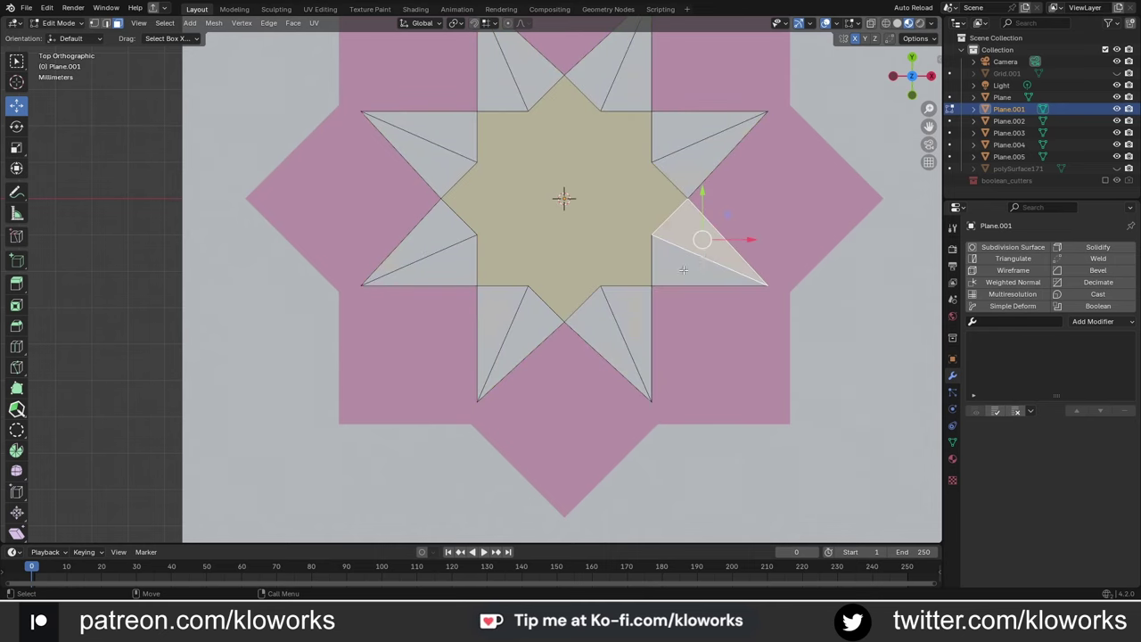
pyautogui.click(597, 83)
pyautogui.press('Tab')
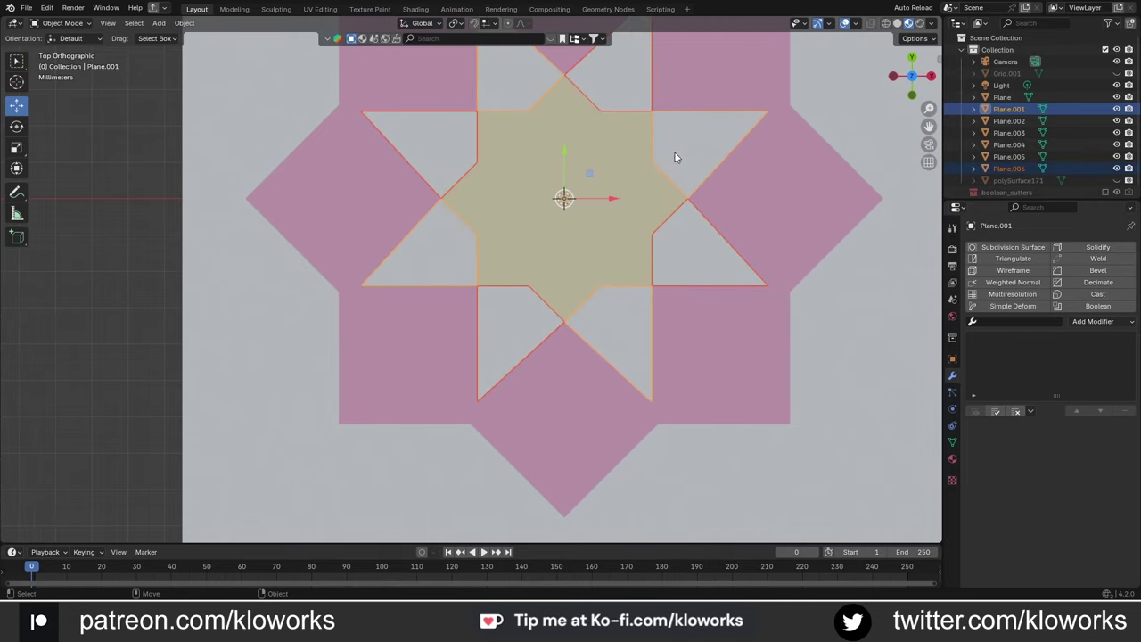
pyautogui.scroll(-1, 675, 153)
pyautogui.moveTo(480, 278)
pyautogui.mouseDown(button='middle')
pyautogui.moveTo(553, 256)
pyautogui.moveTo(578, 313)
pyautogui.mouseUp(button='middle')
pyautogui.click(579, 313)
# Step: Hide the original plane and give the pink star a Solidify of 0.004 m with applied scale
pyautogui.press('h')
pyautogui.scroll(3, 544, 285)
pyautogui.click(527, 237)
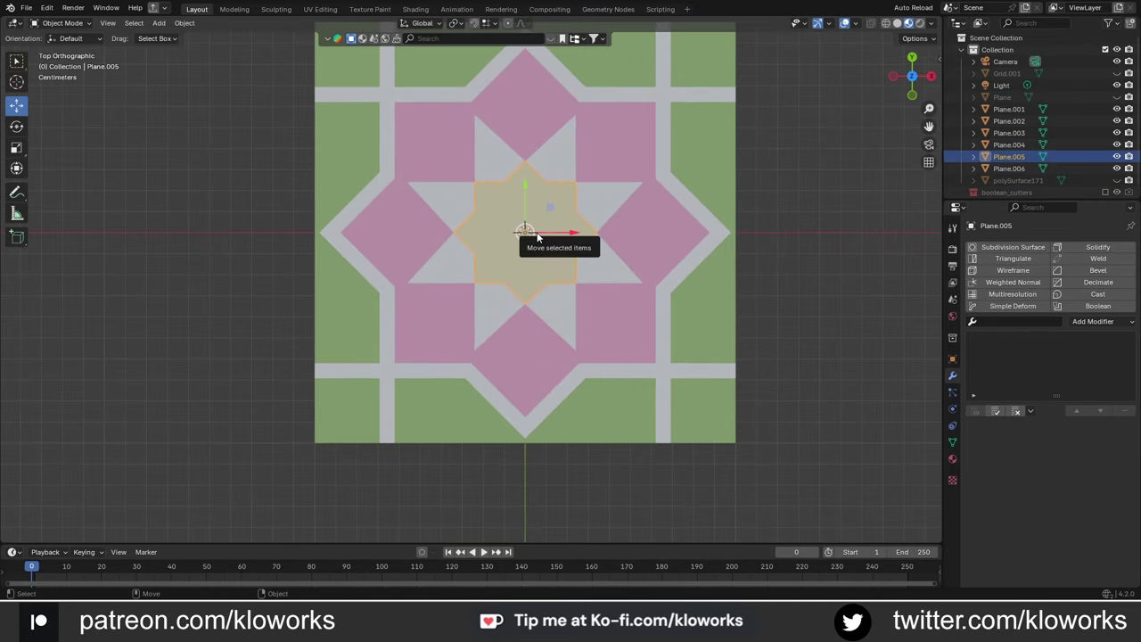
pyautogui.moveTo(526, 237)
pyautogui.keyDown('alt'); pyautogui.mouseDown(button='middle')
pyautogui.moveTo(537, 311)
pyautogui.moveTo(476, 336)
pyautogui.mouseUp(button='middle'); pyautogui.keyUp('alt')
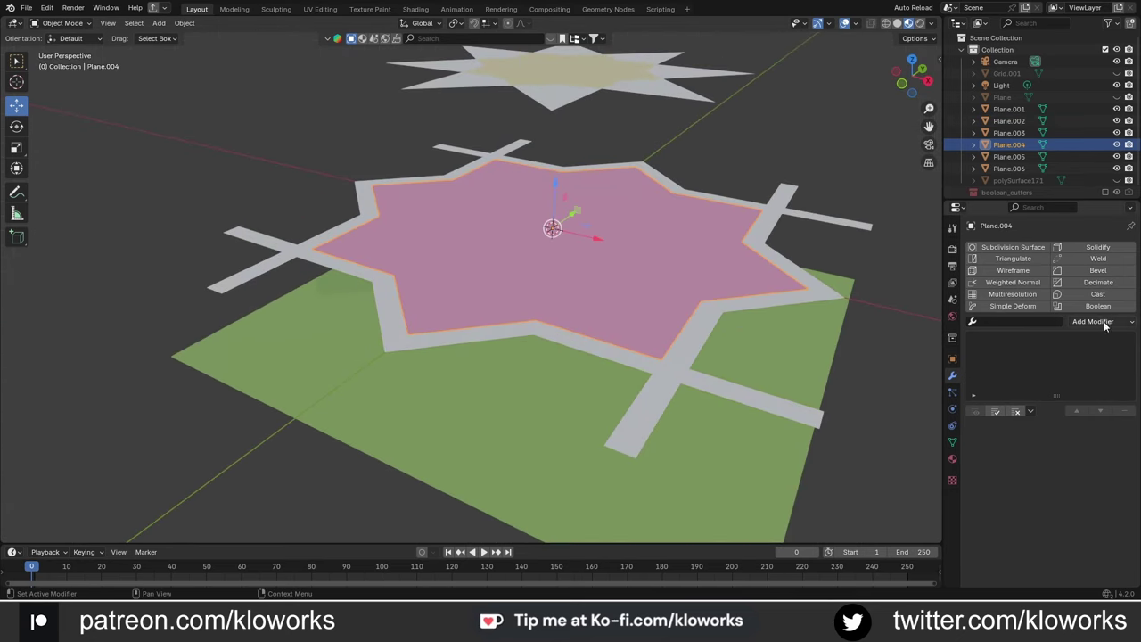
pyautogui.click(1093, 321)
pyautogui.click(803, 499)
pyautogui.hotkey('ctrl', 'a')
pyautogui.click(728, 270)
pyautogui.moveTo(1025, 478)
pyautogui.mouseDown()
pyautogui.moveTo(981, 479)
pyautogui.moveTo(994, 479)
pyautogui.mouseUp()
# Step: Copy the pink star's Solidify modifier to the border bars with Ctrl+L
pyautogui.moveTo(747, 369); pyautogui.dragTo(655, 353, button='middle')
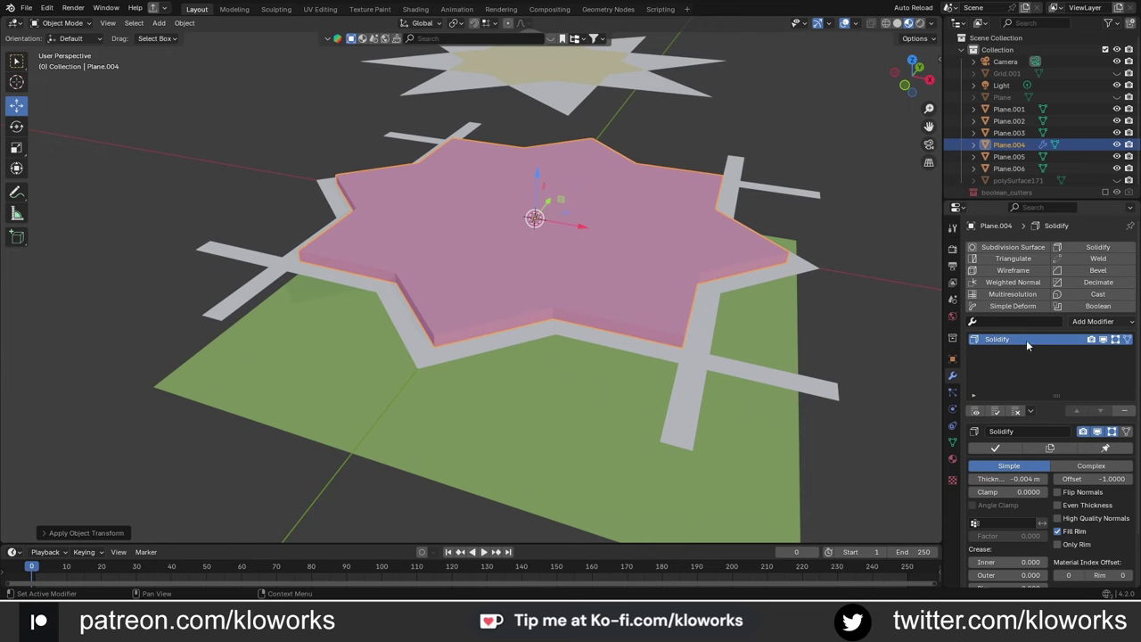
pyautogui.keyDown('shift'); pyautogui.click(688, 364); pyautogui.keyUp('shift')
pyautogui.hotkey('ctrl', 'l')
pyautogui.click(683, 464)
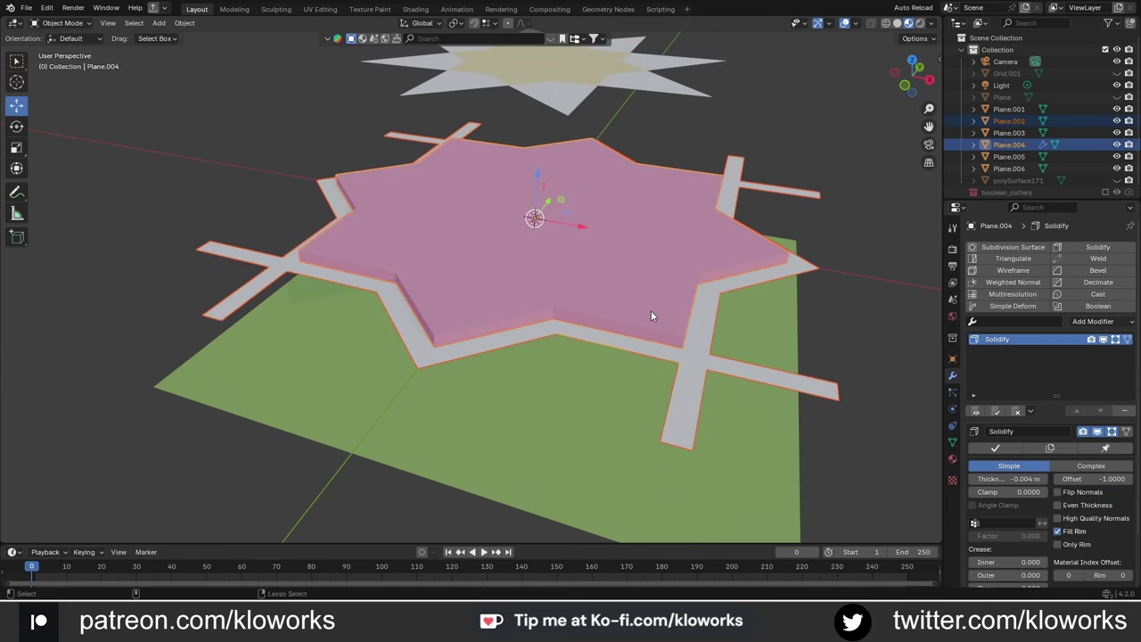
pyautogui.moveTo(651, 310)
pyautogui.mouseDown(button='middle')
pyautogui.moveTo(589, 294)
pyautogui.moveTo(633, 254)
pyautogui.moveTo(596, 353)
pyautogui.mouseUp(button='middle')
# Step: Give the upper star pieces the same Solidify and apply their scale
pyautogui.click(634, 255)
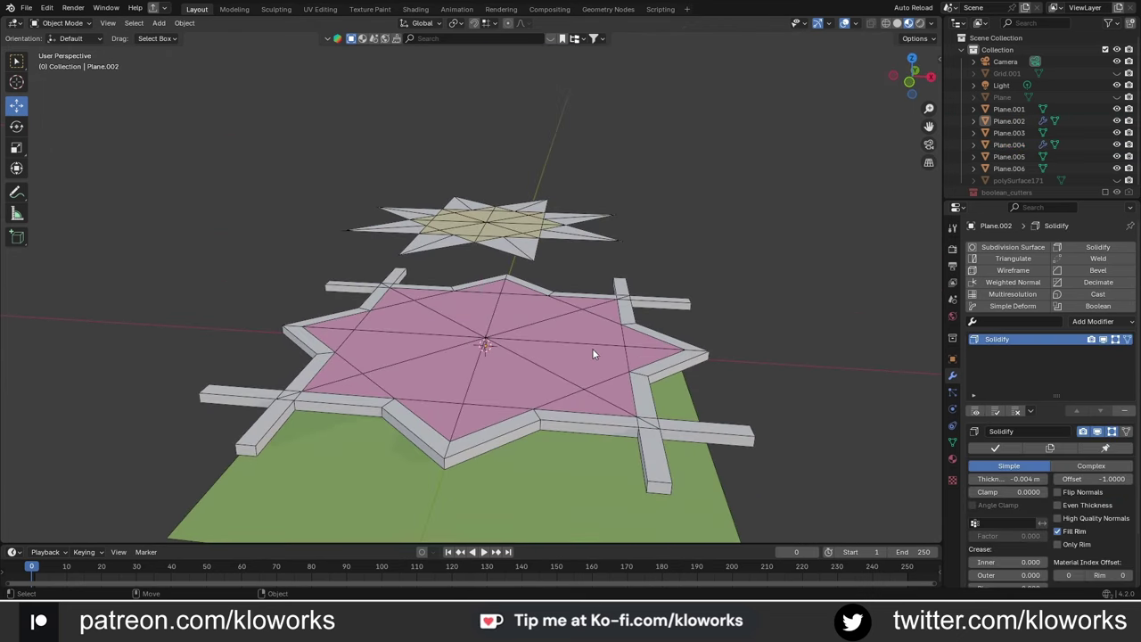
pyautogui.keyDown('shift'); pyautogui.click(536, 230); pyautogui.keyUp('shift')
pyautogui.hotkey('shift', 'r')
pyautogui.hotkey('ctrl', 'a')
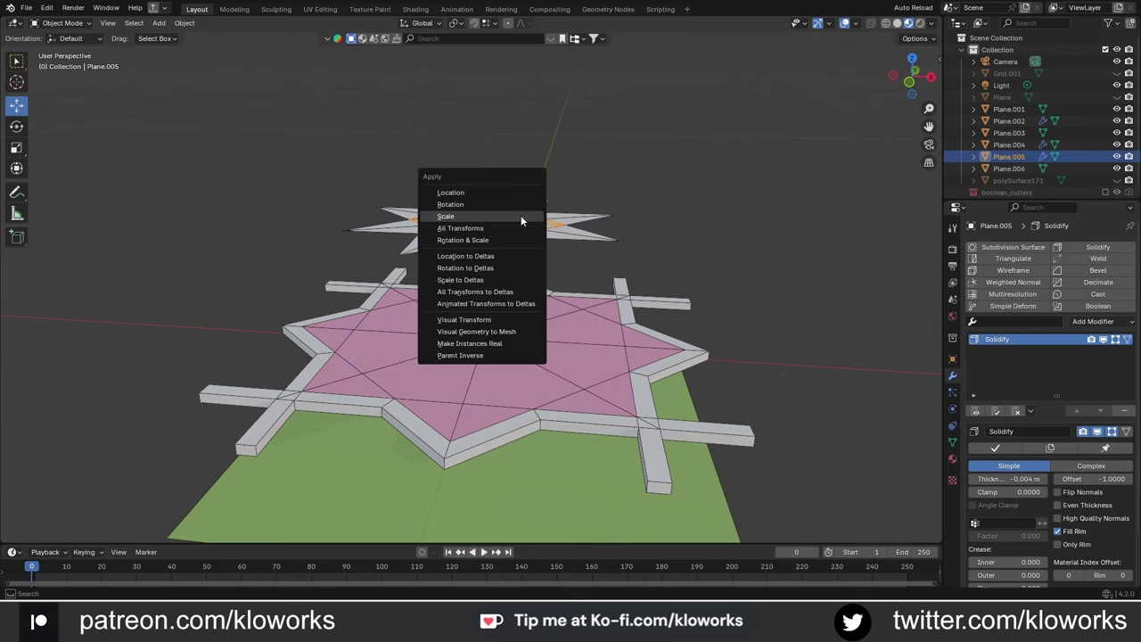
pyautogui.click(520, 215)
# Step: Lower the raised yellow star pieces along Z onto the pink star
pyautogui.click(566, 239)
pyautogui.click(572, 235)
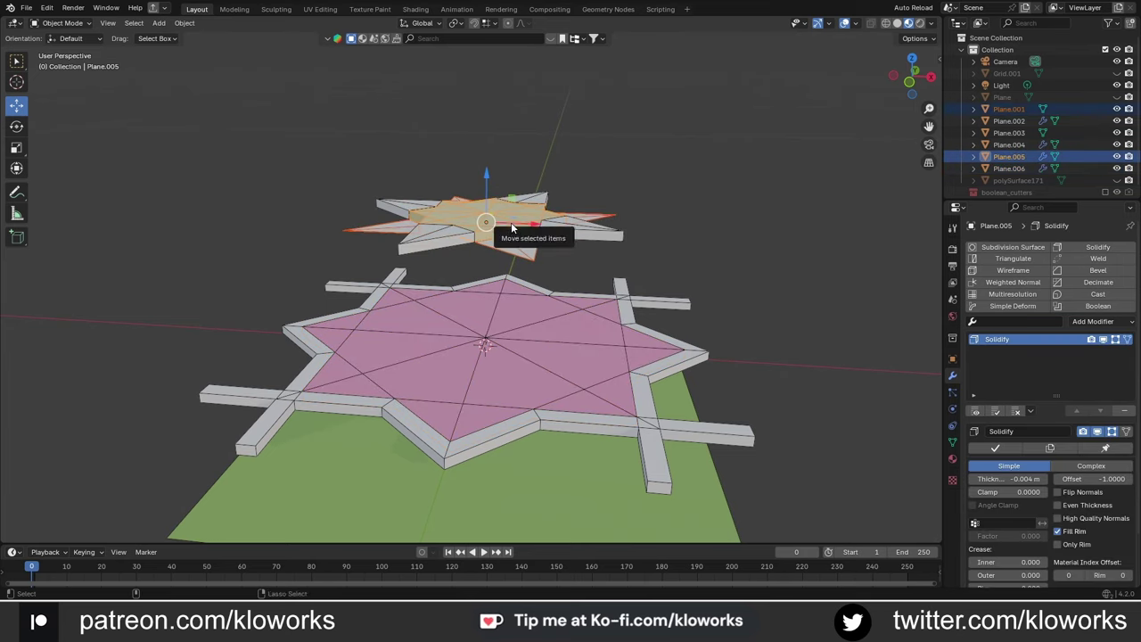
pyautogui.moveTo(535, 234); pyautogui.dragTo(549, 281, button='middle')
pyautogui.press('KP_1')
pyautogui.moveTo(469, 318); pyautogui.dragTo(459, 400, button='middle')
pyautogui.press('KP_1')
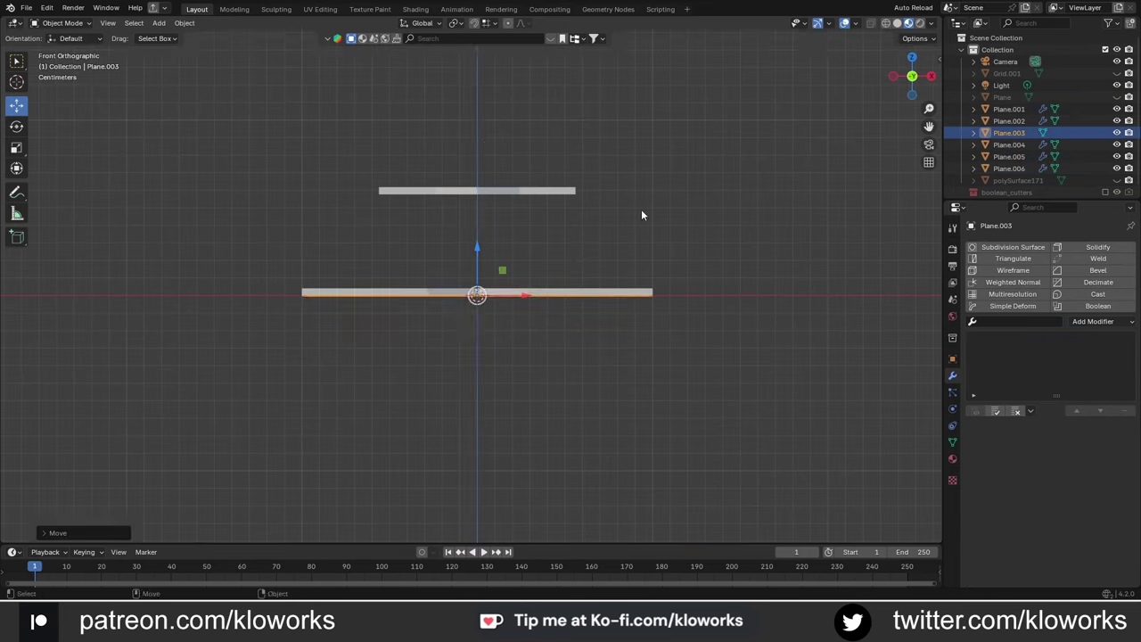
pyautogui.moveTo(642, 214); pyautogui.dragTo(504, 198, button='middle')
pyautogui.keyDown('shift'); pyautogui.click(504, 198); pyautogui.keyUp('shift')
pyautogui.moveTo(504, 198); pyautogui.dragTo(496, 217)
pyautogui.moveTo(496, 216); pyautogui.dragTo(485, 280, button='middle')
pyautogui.scroll(3, 535, 285)
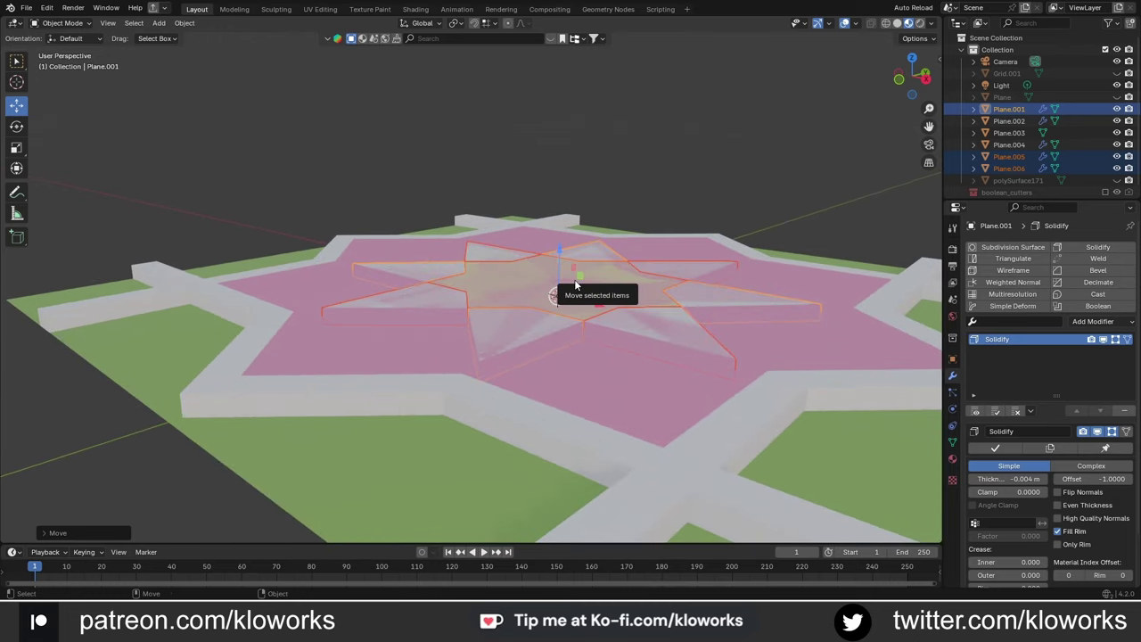
# Step: Clear the selection, square up the view over the tile, and select the inner star
pyautogui.click(703, 164)
pyautogui.scroll(-4, 703, 165)
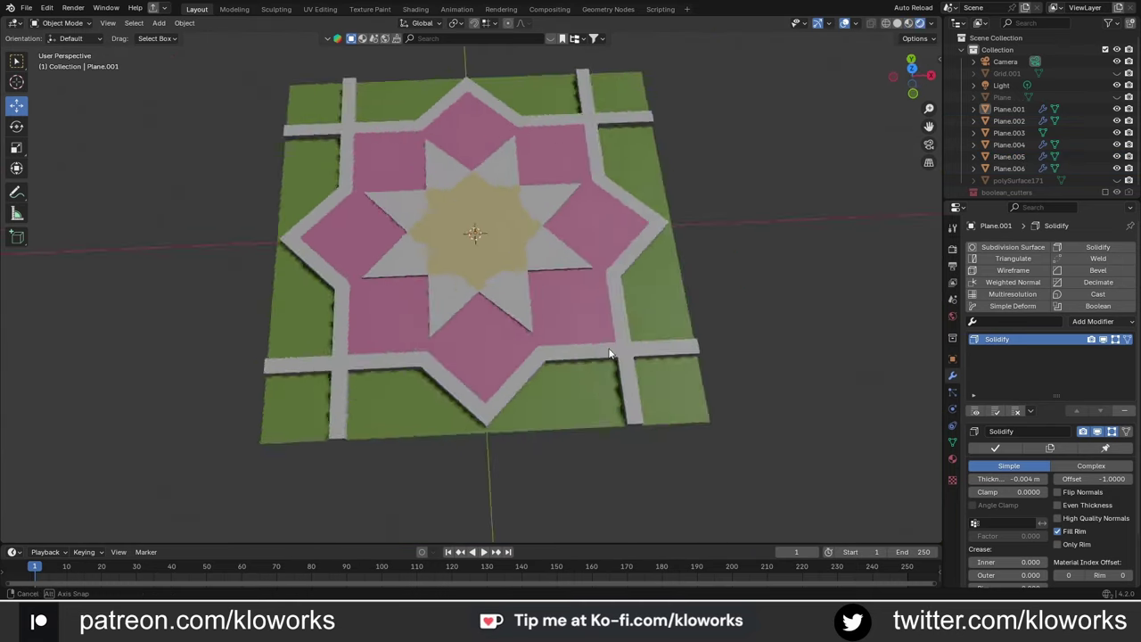
pyautogui.moveTo(624, 267); pyautogui.dragTo(585, 360, button='middle')
pyautogui.press('KP_4')
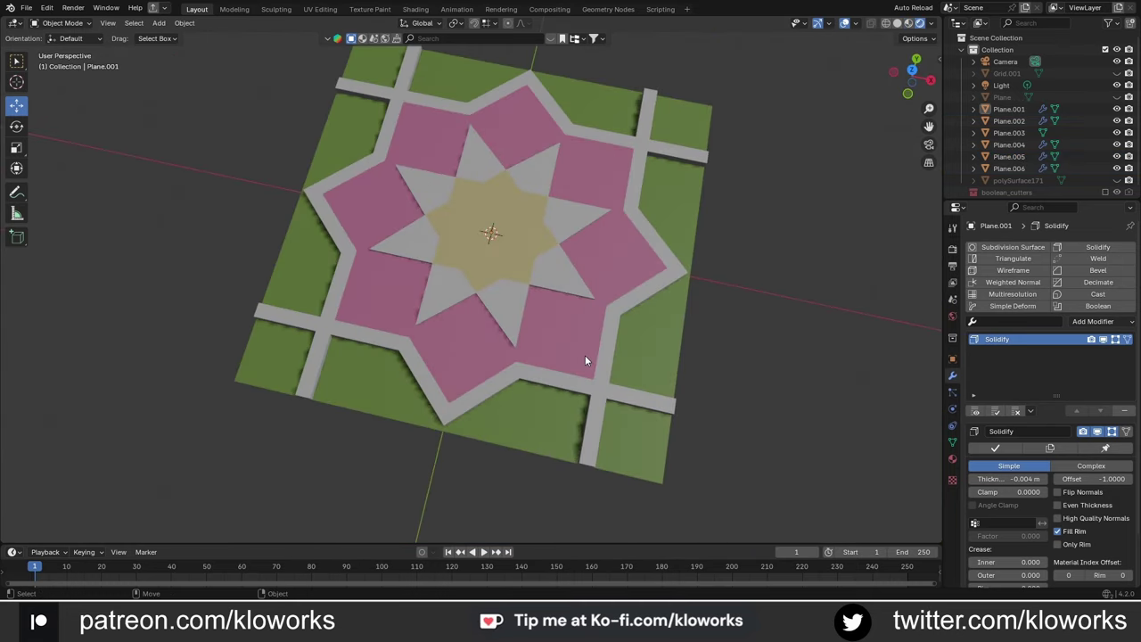
pyautogui.scroll(3, 535, 313)
pyautogui.moveTo(573, 377)
pyautogui.mouseDown(button='middle')
pyautogui.moveTo(512, 401)
pyautogui.moveTo(535, 309)
pyautogui.moveTo(535, 346)
pyautogui.mouseUp(button='middle')
pyautogui.scroll(-3, 512, 400)
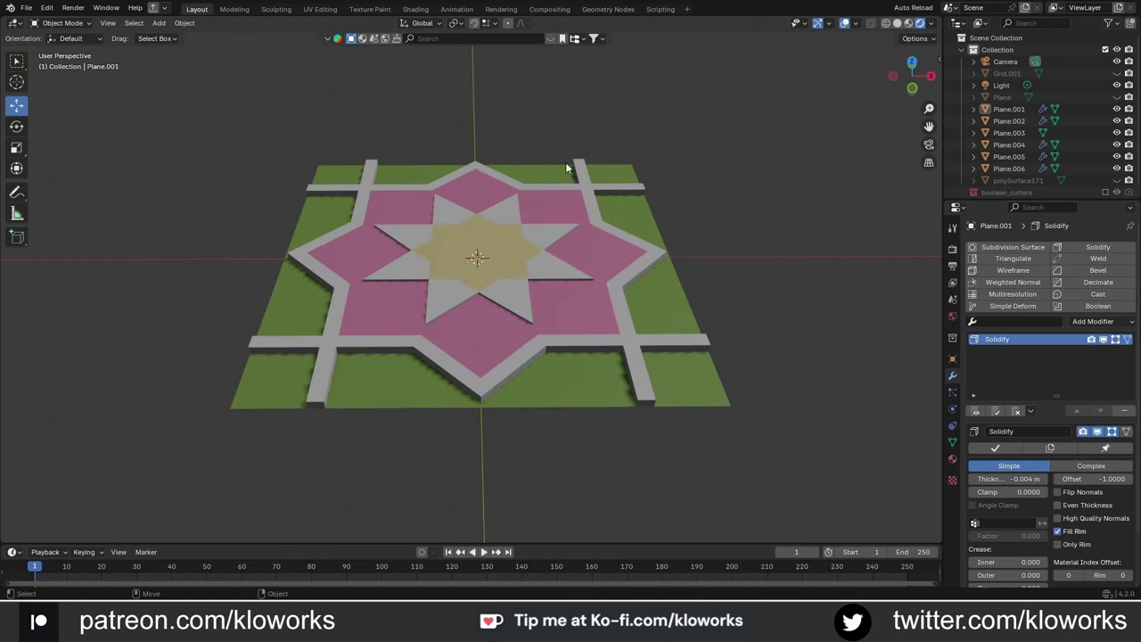
pyautogui.moveTo(565, 162)
pyautogui.mouseDown(button='middle')
pyautogui.moveTo(538, 276)
pyautogui.moveTo(544, 358)
pyautogui.mouseUp(button='middle')
pyautogui.click(546, 319)
# Step: Duplicate the star pieces, raise the copy, and join it into one object with Ctrl+J
pyautogui.moveTo(546, 319)
pyautogui.mouseDown(button='middle')
pyautogui.moveTo(599, 390)
pyautogui.moveTo(567, 241)
pyautogui.mouseUp(button='middle')
pyautogui.hotkey('shift', 'd')
pyautogui.moveTo(515, 294); pyautogui.dragTo(517, 153)
pyautogui.hotkey('ctrl', 'j')
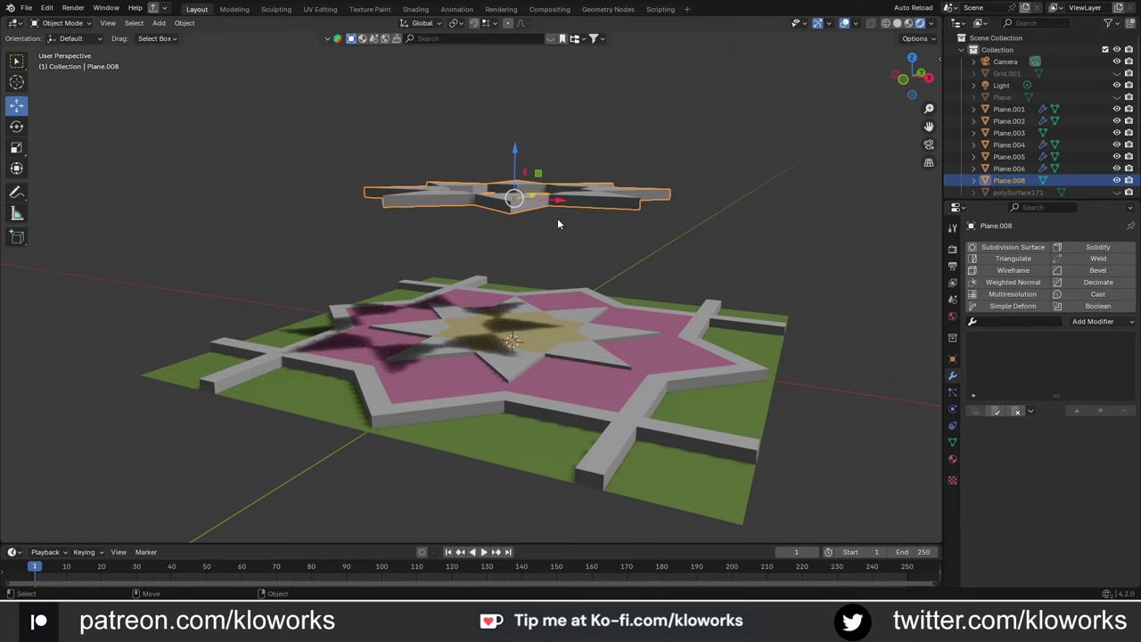
pyautogui.keyDown('shift'); pyautogui.click(473, 415); pyautogui.keyUp('shift')
pyautogui.press('/')
pyautogui.moveTo(473, 414); pyautogui.dragTo(481, 181, button='middle')
pyautogui.moveTo(482, 181); pyautogui.dragTo(500, 190)
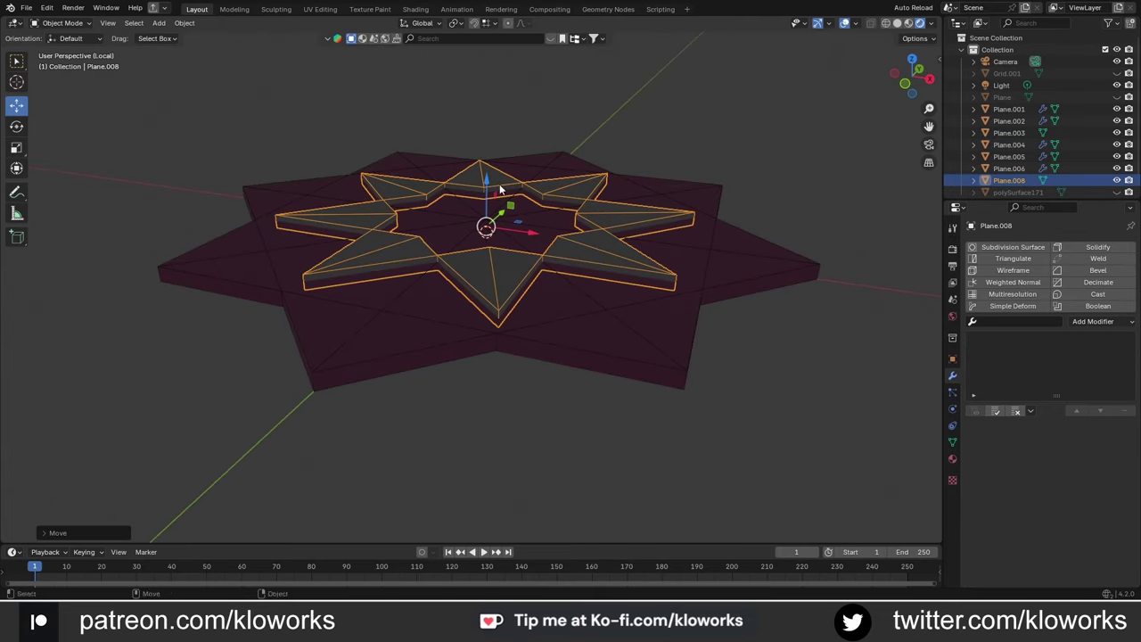
# Step: Try Boolean cuts between the star and the purple plate, then undo them
pyautogui.keyDown('shift'); pyautogui.click(597, 267); pyautogui.keyUp('shift')
pyautogui.keyDown('shift'); pyautogui.click(605, 267); pyautogui.keyUp('shift')
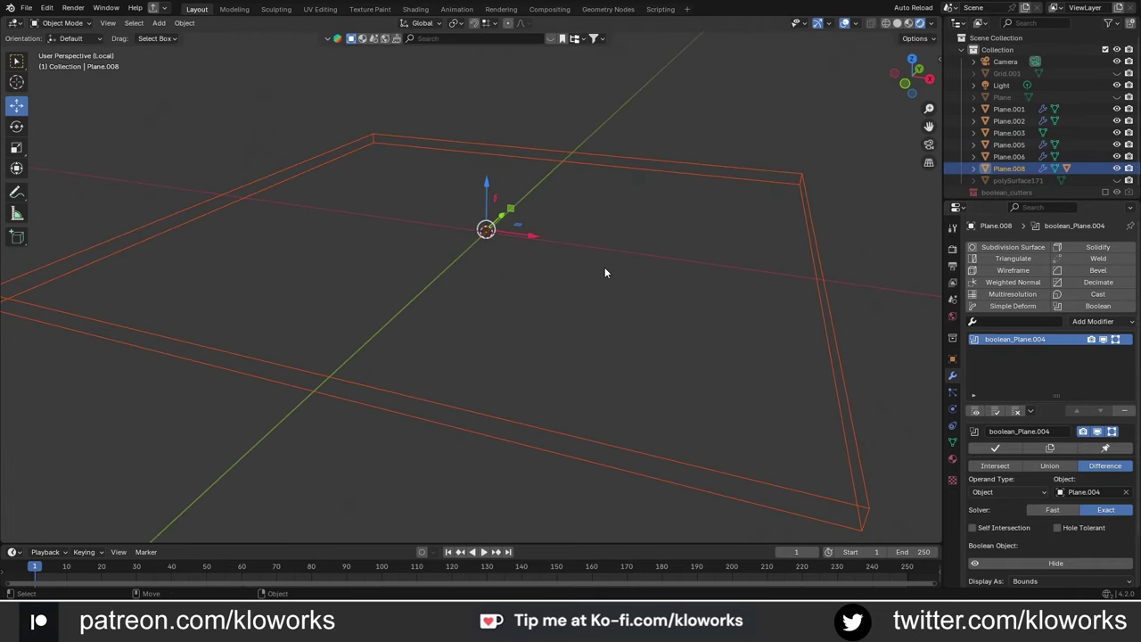
pyautogui.hotkey('ctrl', '-')
pyautogui.press('/')
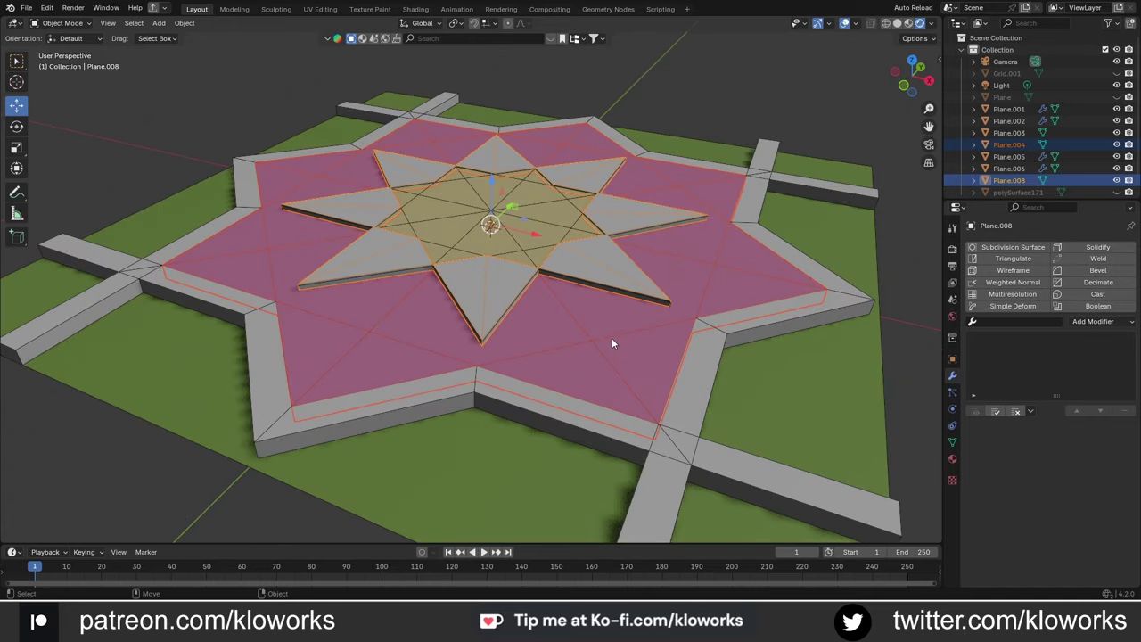
pyautogui.click(611, 338)
pyautogui.press('/')
pyautogui.keyDown('shift'); pyautogui.click(588, 360); pyautogui.keyUp('shift')
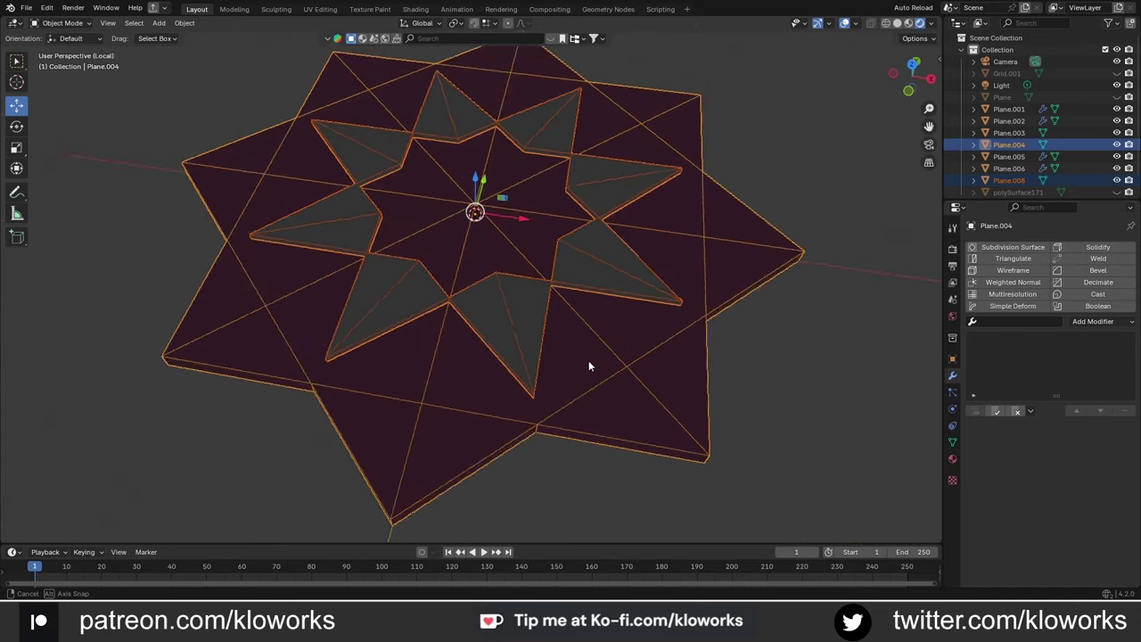
pyautogui.moveTo(614, 279); pyautogui.dragTo(502, 266, button='middle')
pyautogui.hotkey('ctrl', '-')
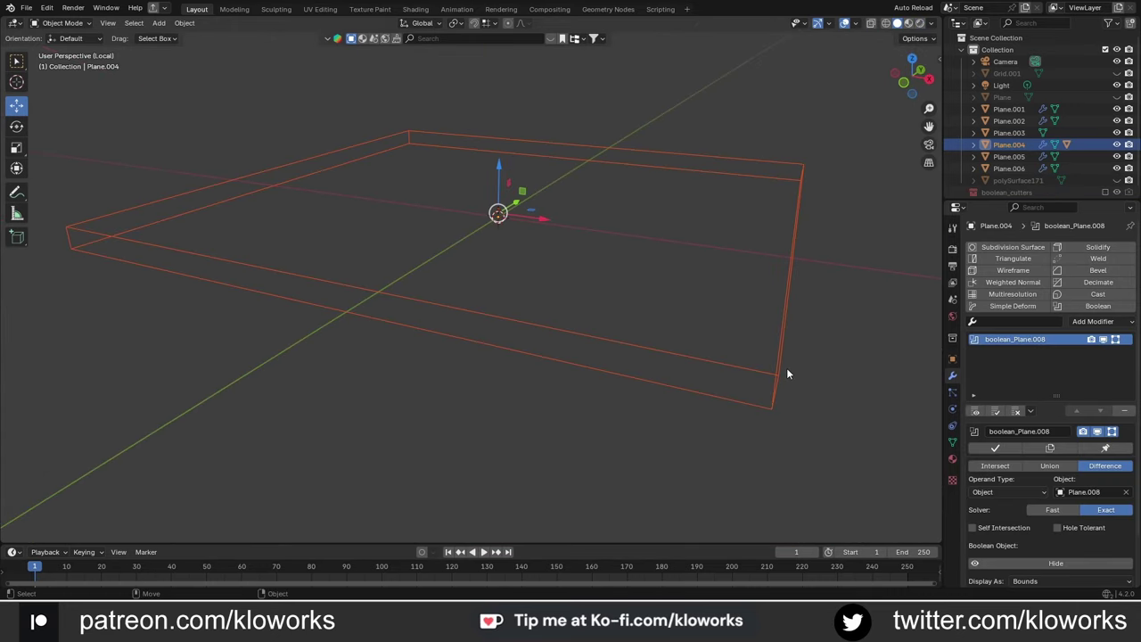
pyautogui.press('/')
pyautogui.press('/')
pyautogui.hotkey('ctrl', 'z')
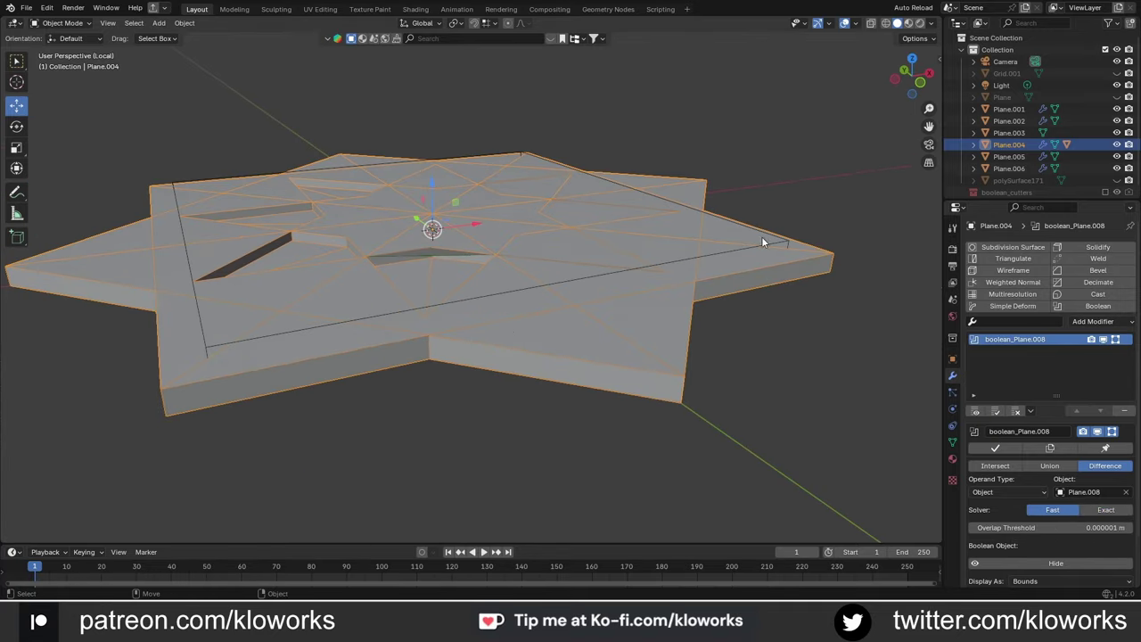
pyautogui.hotkey('ctrl', 'z')
# Step: Extrude the joined star in Edit Mode to thicken it into a cutter
pyautogui.moveTo(761, 236)
pyautogui.mouseDown(button='middle')
pyautogui.moveTo(566, 333)
pyautogui.moveTo(501, 174)
pyautogui.moveTo(547, 207)
pyautogui.moveTo(507, 250)
pyautogui.mouseUp(button='middle')
pyautogui.click(501, 174)
pyautogui.press('Tab')
pyautogui.click(533, 211)
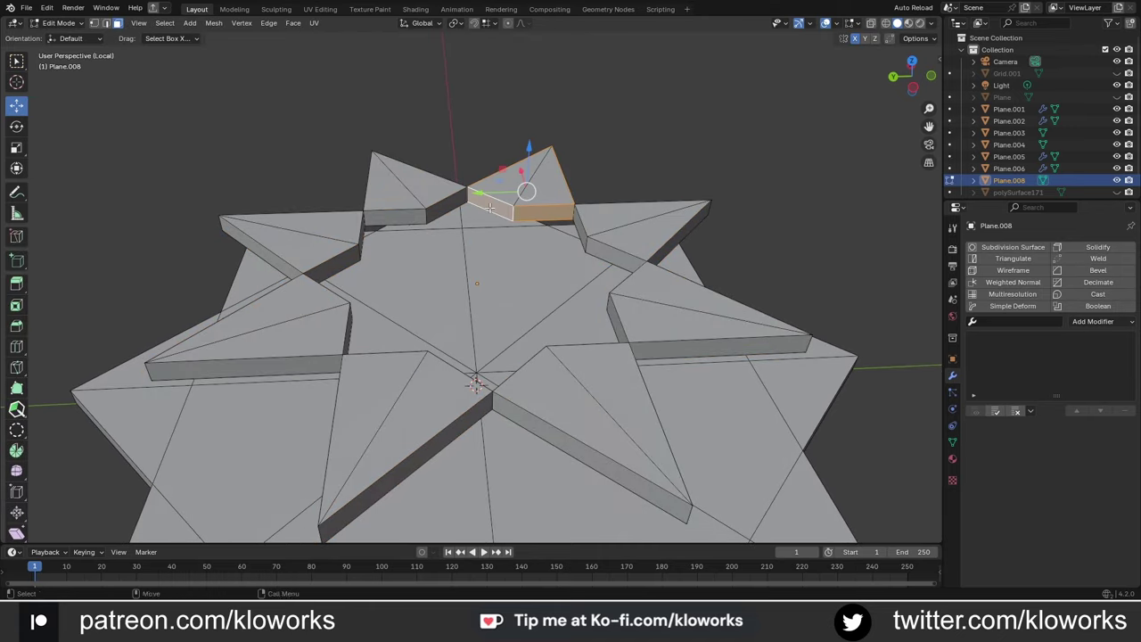
pyautogui.moveTo(533, 210)
pyautogui.keyDown('shift'); pyautogui.mouseDown(button='middle')
pyautogui.moveTo(506, 211)
pyautogui.moveTo(531, 216)
pyautogui.mouseUp(button='middle'); pyautogui.keyUp('shift')
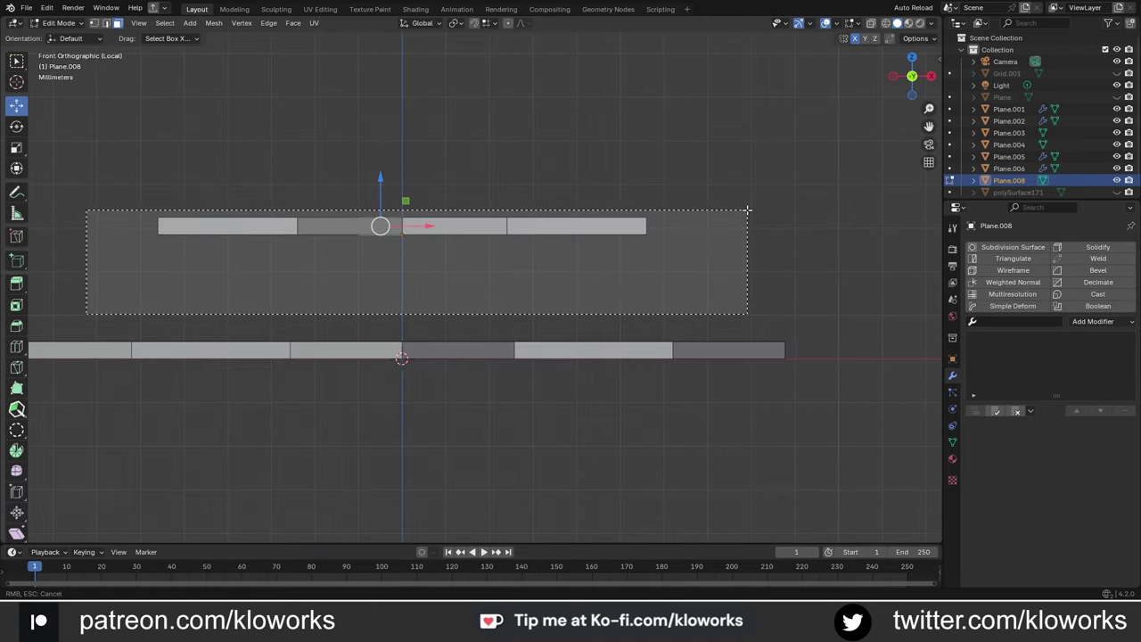
pyautogui.press('1')
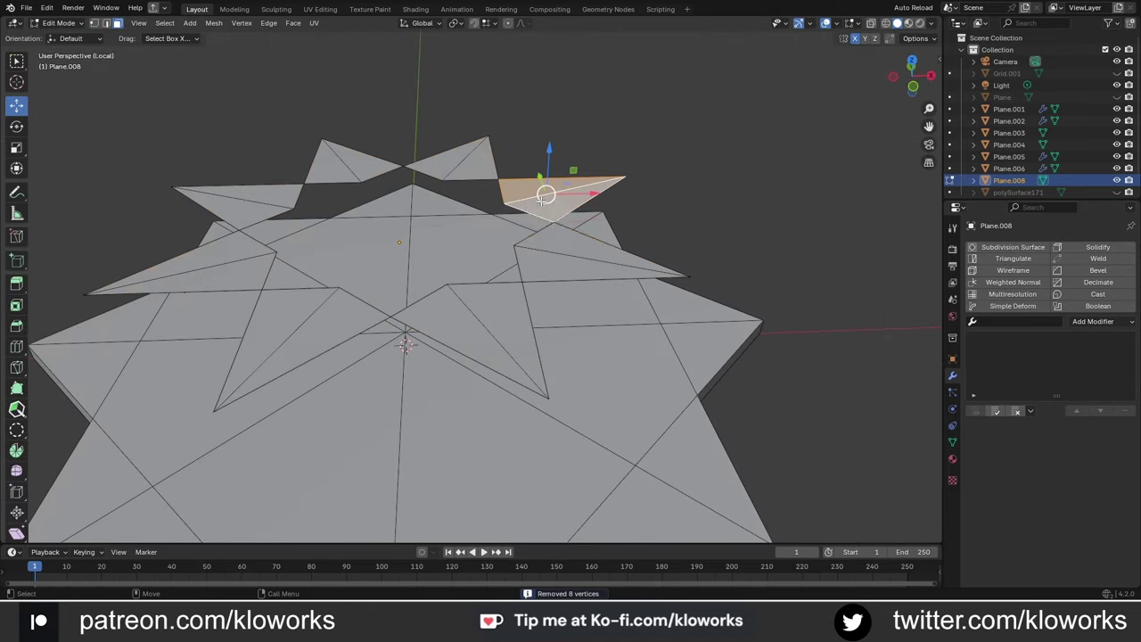
pyautogui.hotkey('alt', 'a')
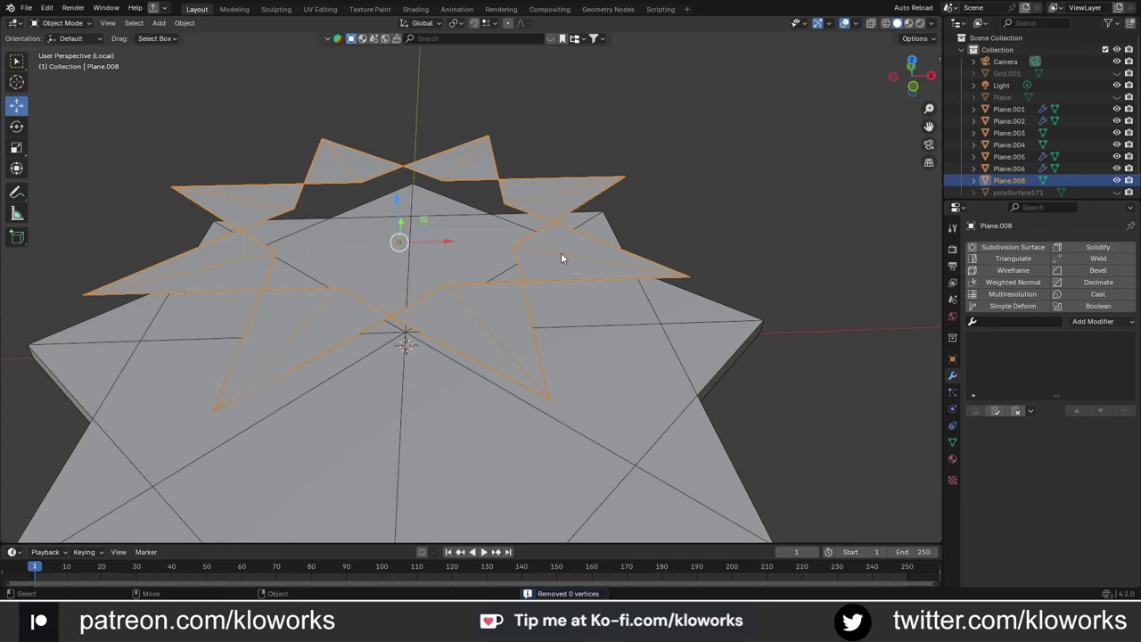
pyautogui.moveTo(561, 253); pyautogui.dragTo(535, 229, button='middle')
pyautogui.moveTo(511, 188); pyautogui.dragTo(429, 220, button='middle')
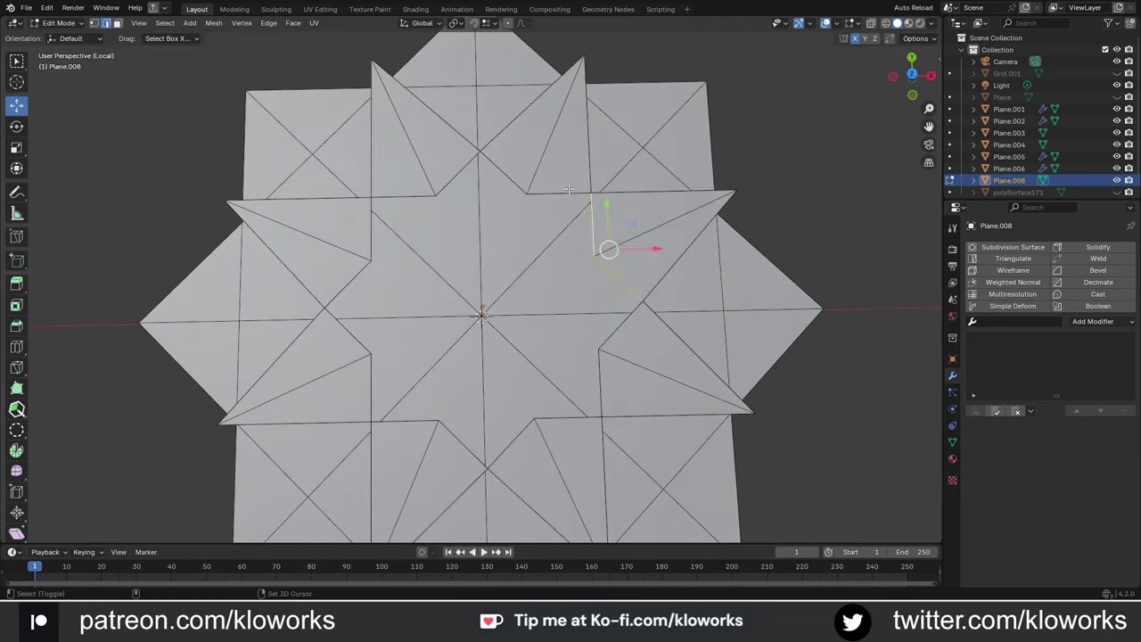
pyautogui.moveTo(560, 344)
pyautogui.mouseDown(button='middle')
pyautogui.moveTo(588, 303)
pyautogui.moveTo(497, 253)
pyautogui.mouseUp(button='middle')
pyautogui.click(604, 285)
pyautogui.press('Tab')
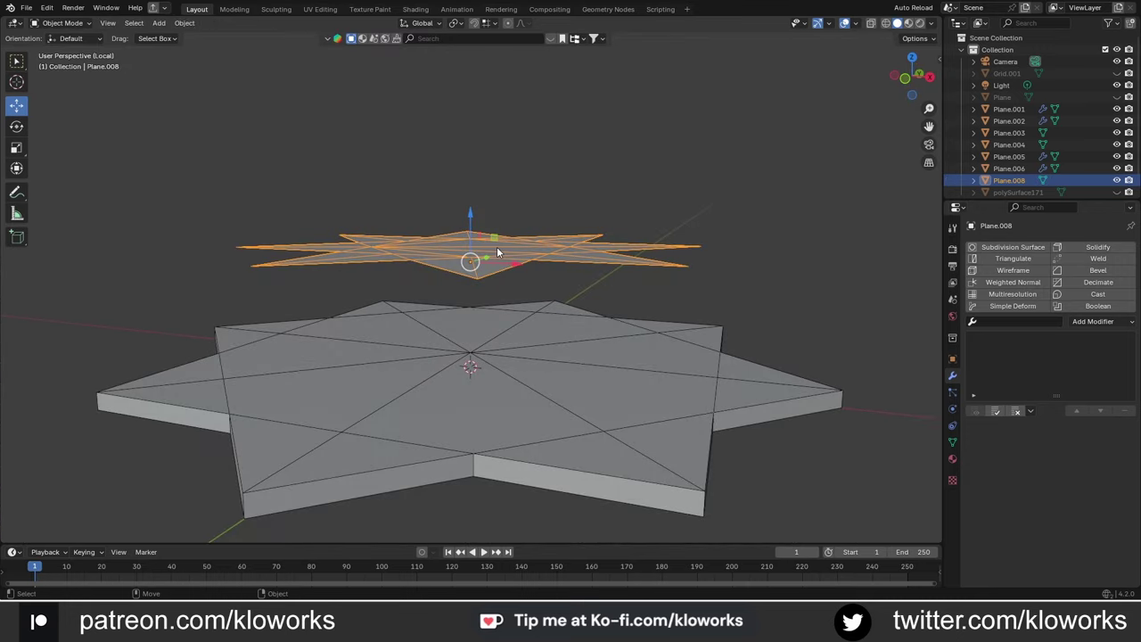
pyautogui.click(571, 256)
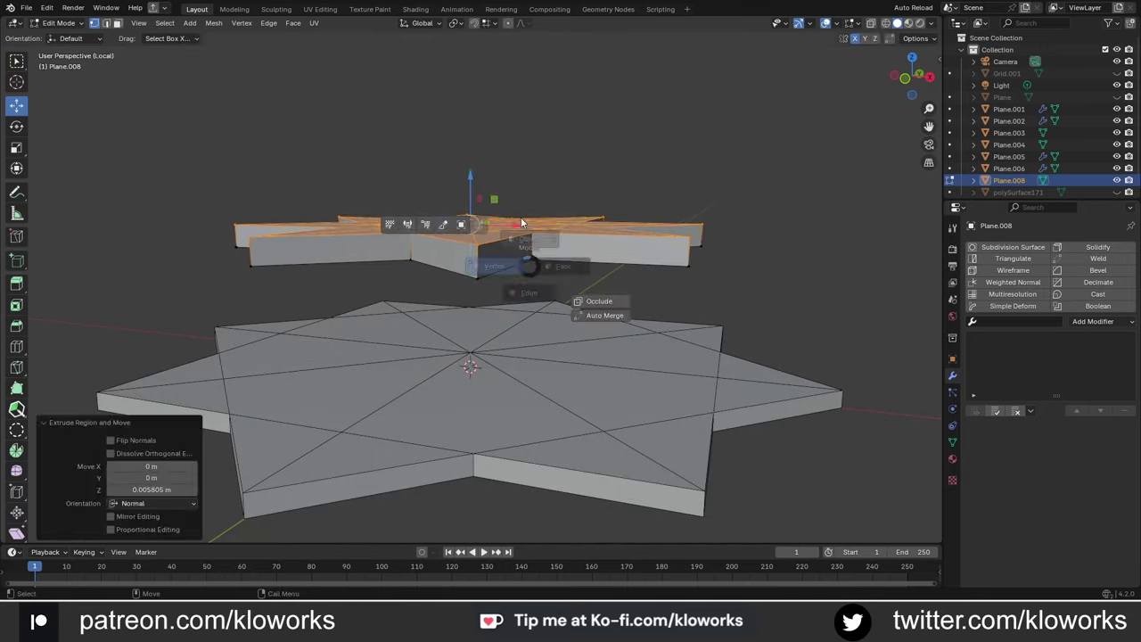
# Step: Add an Intersect Boolean to Plane.004 using Plane.008 as the cutter
pyautogui.press('Tab')
pyautogui.hotkey('ctrl', '-')
pyautogui.moveTo(534, 294)
pyautogui.mouseDown(button='middle')
pyautogui.moveTo(567, 339)
pyautogui.moveTo(624, 267)
pyautogui.mouseUp(button='middle')
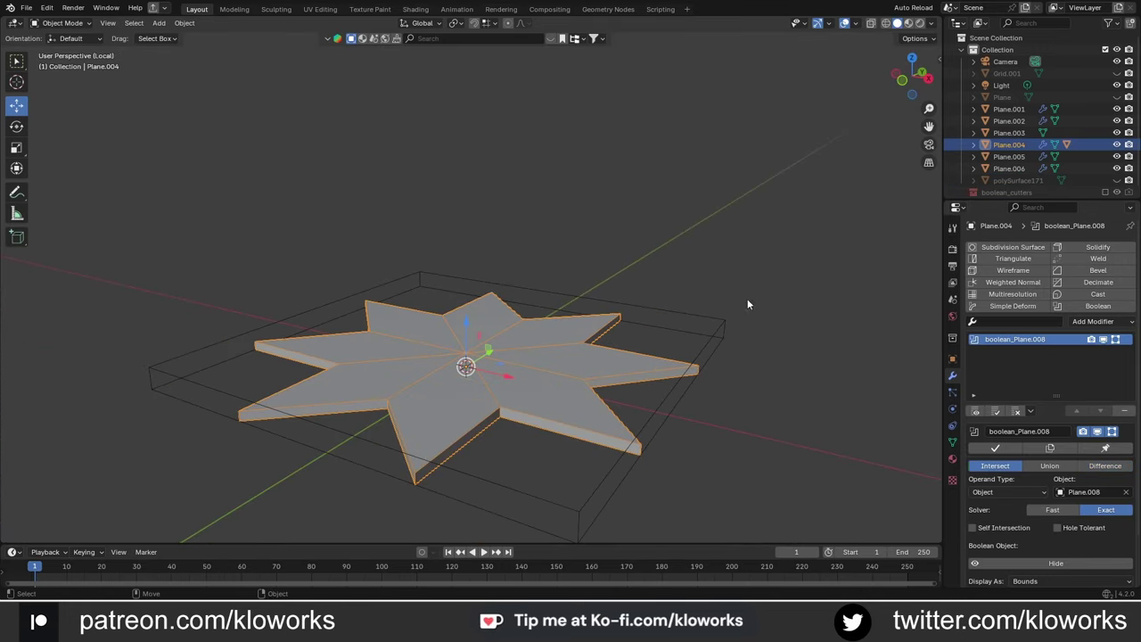
# Step: Apply the Boolean on the star plate and delete the cutter object
pyautogui.hotkey('ctrl', 'a')
pyautogui.press('Delete')
pyautogui.moveTo(711, 259)
pyautogui.mouseDown(button='middle')
pyautogui.moveTo(524, 324)
pyautogui.moveTo(576, 365)
pyautogui.moveTo(591, 318)
pyautogui.moveTo(527, 295)
pyautogui.mouseUp(button='middle')
# Step: Delete the faces of the plate's left half from the top view
pyautogui.press('Tab')
pyautogui.press('KP_7')
pyautogui.moveTo(429, 304)
pyautogui.mouseDown(button='middle')
pyautogui.moveTo(535, 375)
pyautogui.moveTo(542, 402)
pyautogui.mouseUp(button='middle')
pyautogui.press('KP_7')
pyautogui.scroll(-2, 493, 270)
pyautogui.moveTo(492, 98); pyautogui.dragTo(321, 446)
pyautogui.press('x')
pyautogui.click(561, 265)
pyautogui.scroll(2, 474, 410)
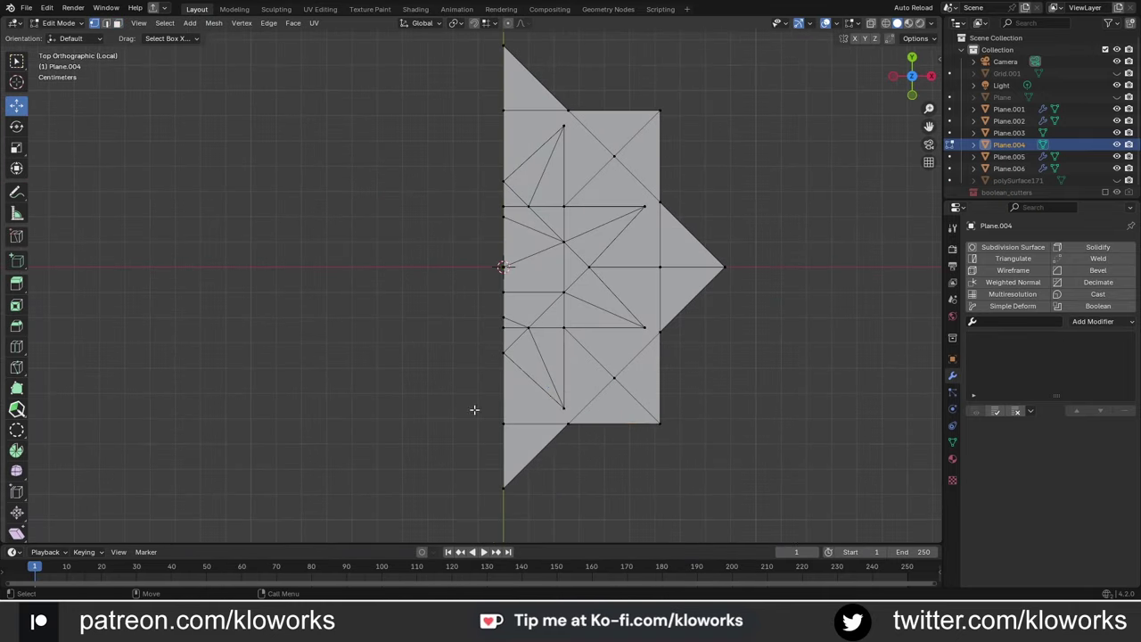
# Step: Clean up the half plate's cut edge with the Knife tool
pyautogui.moveTo(564, 112); pyautogui.dragTo(553, 267, button='middle')
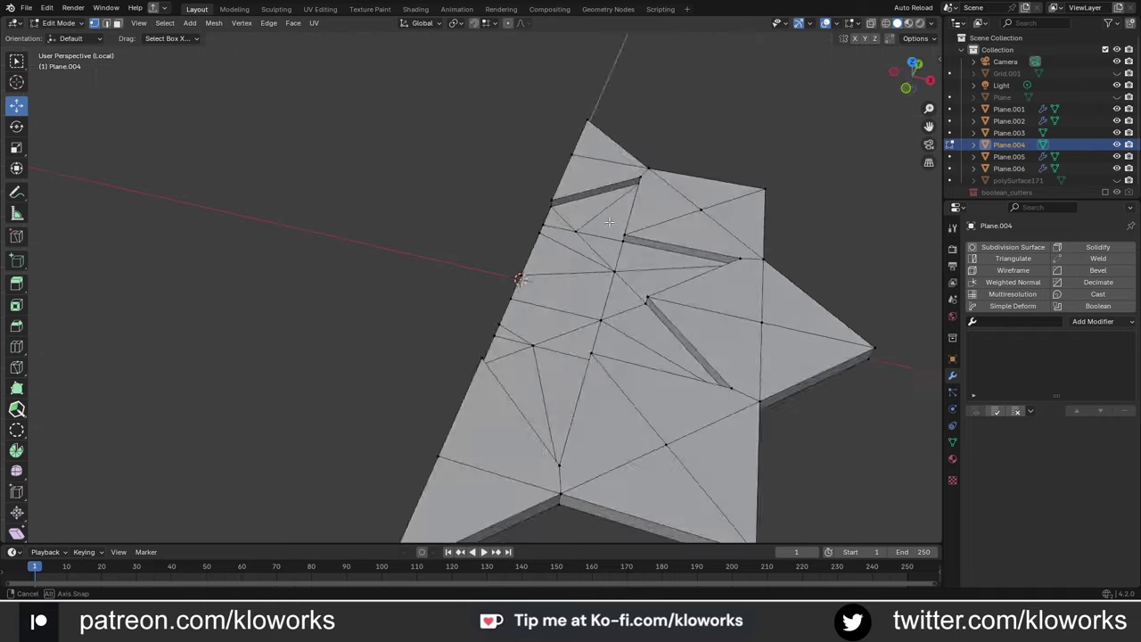
pyautogui.press('KP_7')
pyautogui.scroll(2, 559, 301)
pyautogui.moveTo(529, 339); pyautogui.dragTo(604, 282, button='middle')
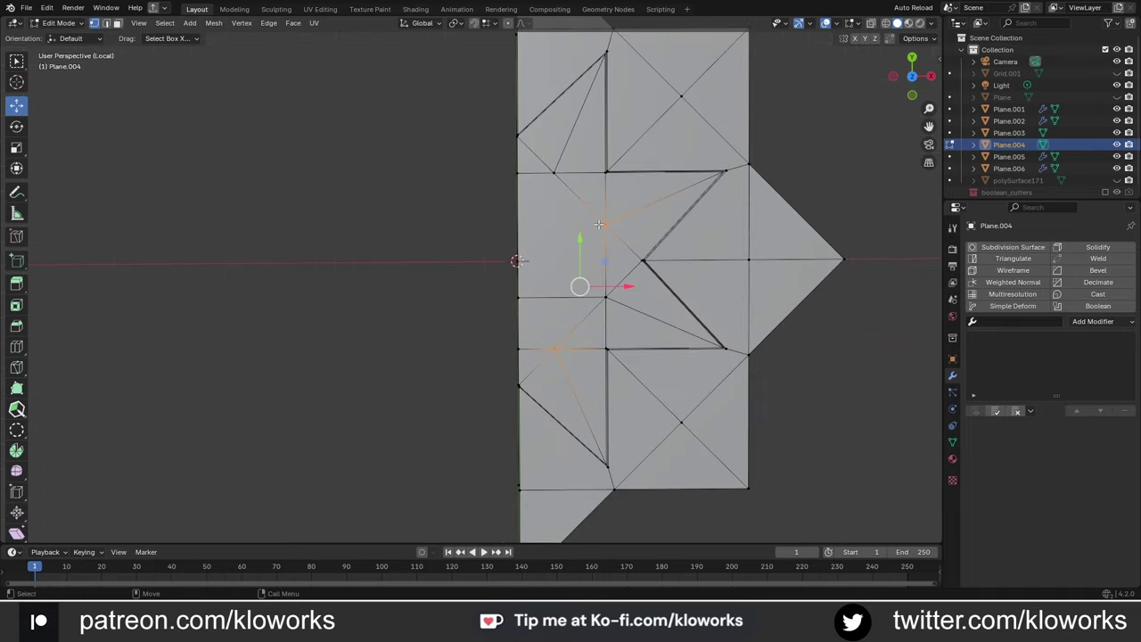
pyautogui.moveTo(523, 214); pyautogui.dragTo(517, 276, button='middle')
pyautogui.press('KP_1')
pyautogui.press('Tab')
pyautogui.press('KP_7')
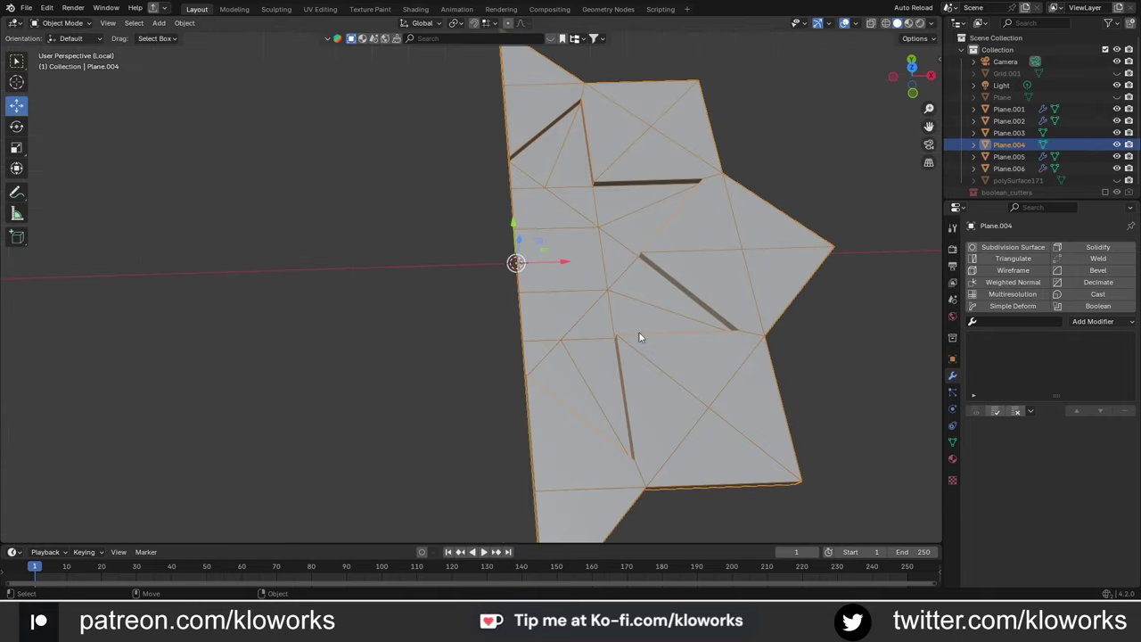
# Step: Show the whole mirrored star tile in material shading from the top view
pyautogui.moveTo(675, 357); pyautogui.dragTo(648, 321, button='middle')
pyautogui.press('KP_Divide')
pyautogui.moveTo(548, 244); pyautogui.dragTo(665, 358, button='middle')
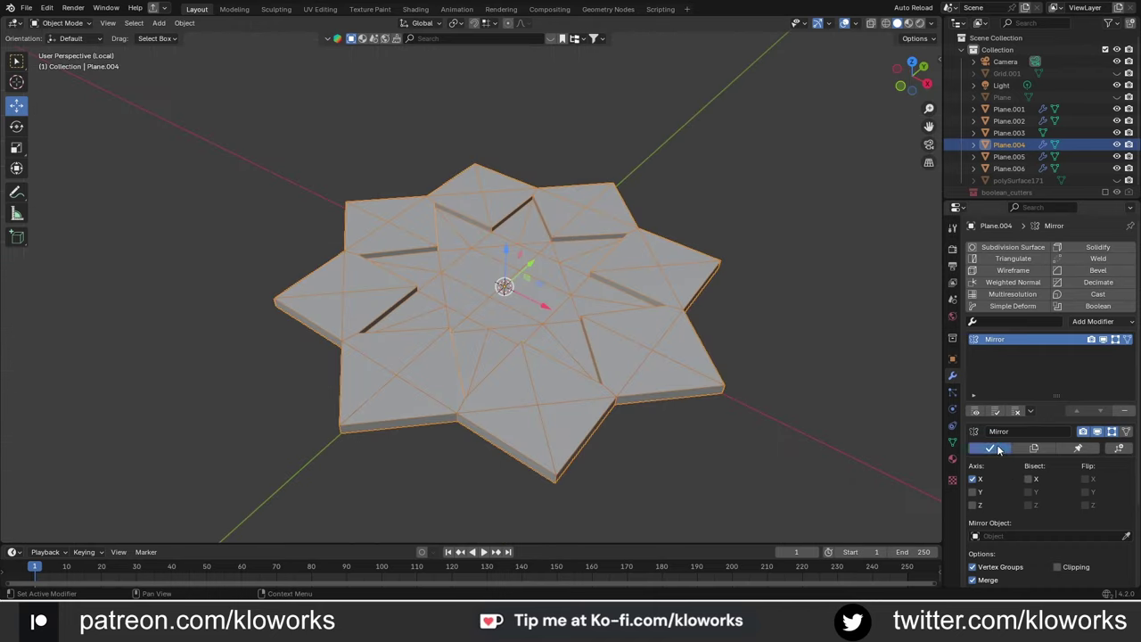
pyautogui.press('z')
pyautogui.click(611, 320)
pyautogui.moveTo(612, 321); pyautogui.dragTo(527, 350, button='middle')
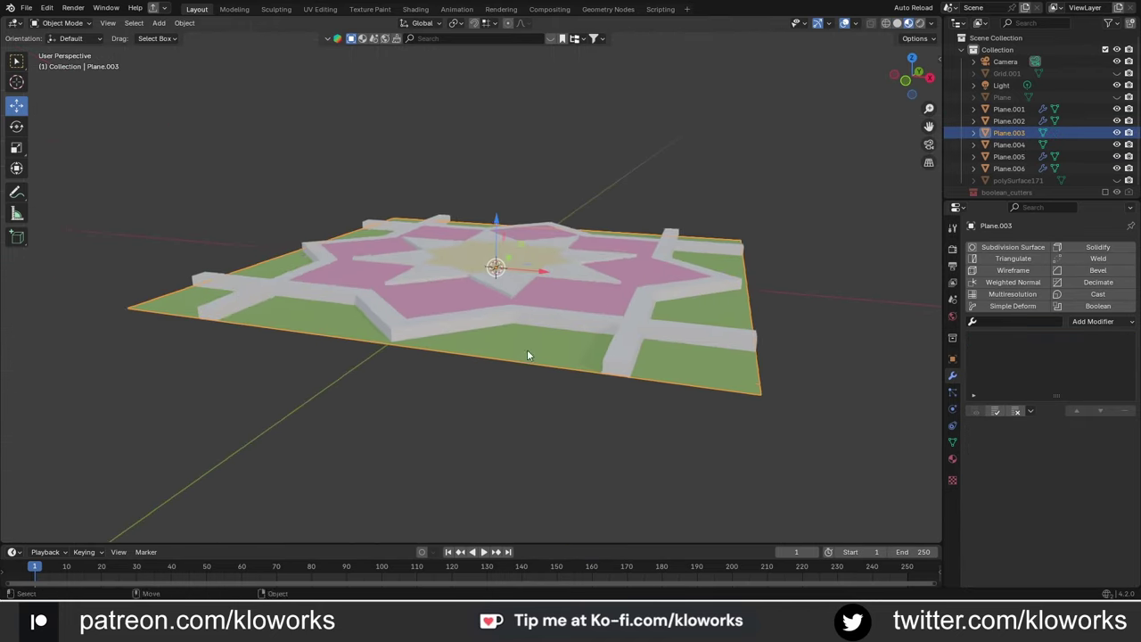
pyautogui.press('KP_7')
# Step: Turn on vertex snapping and knife-cut Plane.003 along the tile's border strips
pyautogui.press('Tab')
pyautogui.press('k')
pyautogui.click(497, 22)
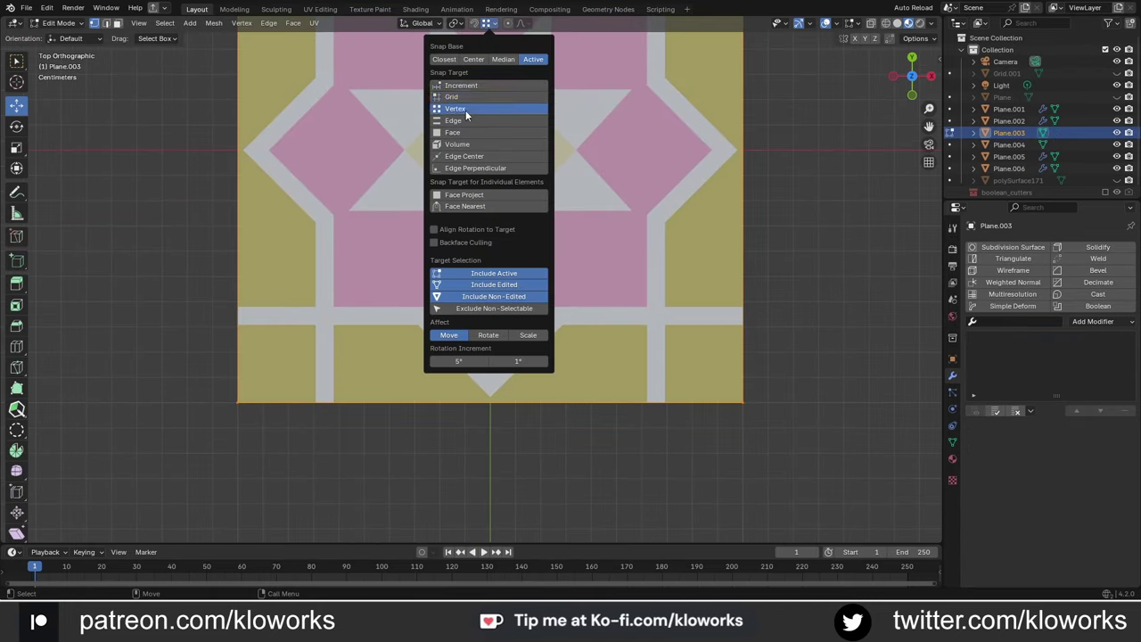
pyautogui.click(466, 115)
pyautogui.press('k')
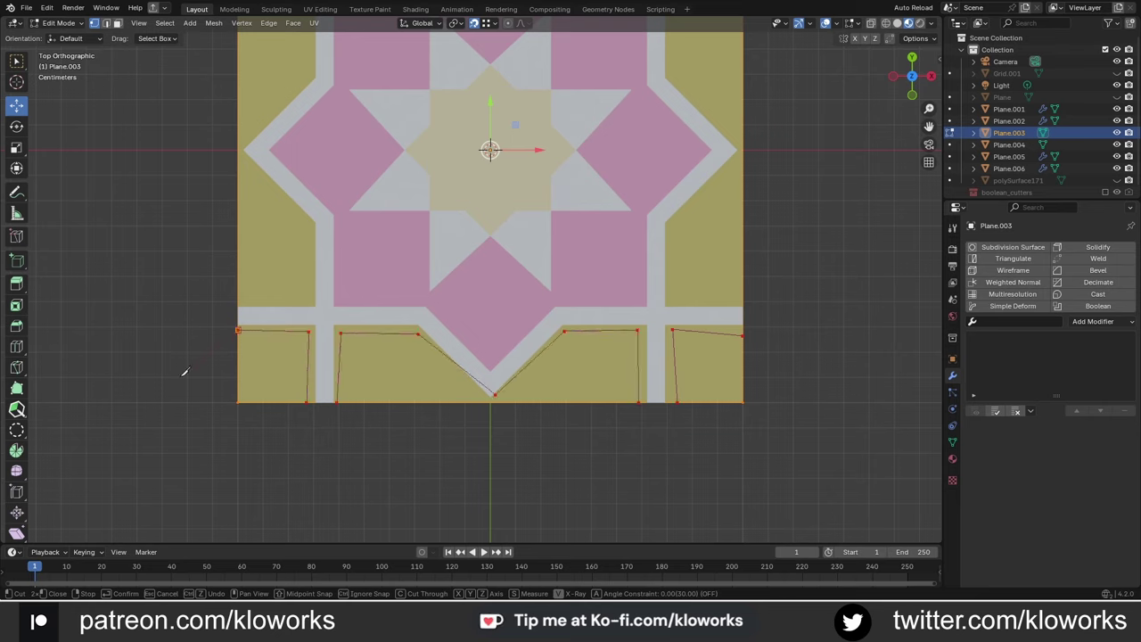
pyautogui.click(743, 324)
pyautogui.click(665, 324)
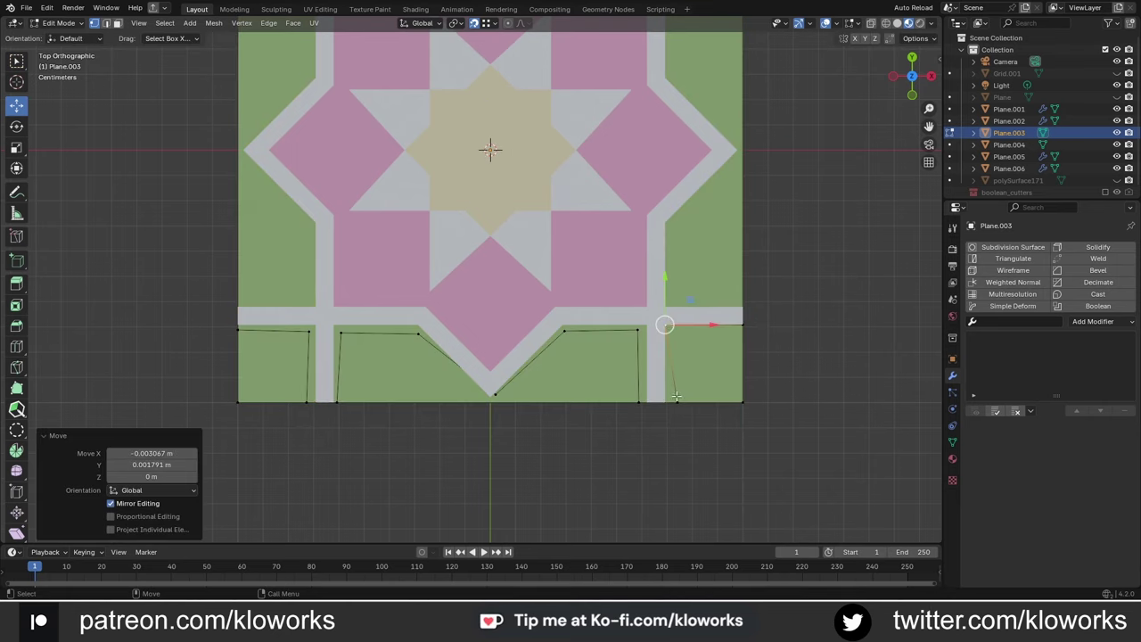
pyautogui.click(639, 402)
pyautogui.moveTo(638, 402); pyautogui.dragTo(647, 402)
# Step: Continue the knife cuts to the bottom star point and the right edge
pyautogui.click(565, 321)
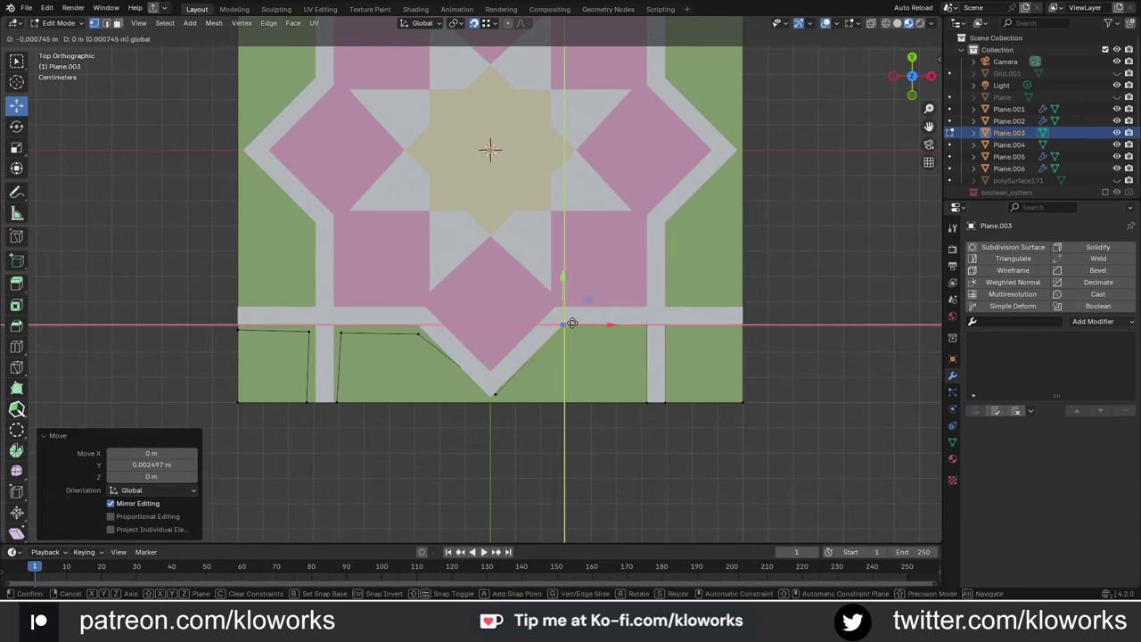
pyautogui.click(498, 389)
pyautogui.press('KP_Decimal')
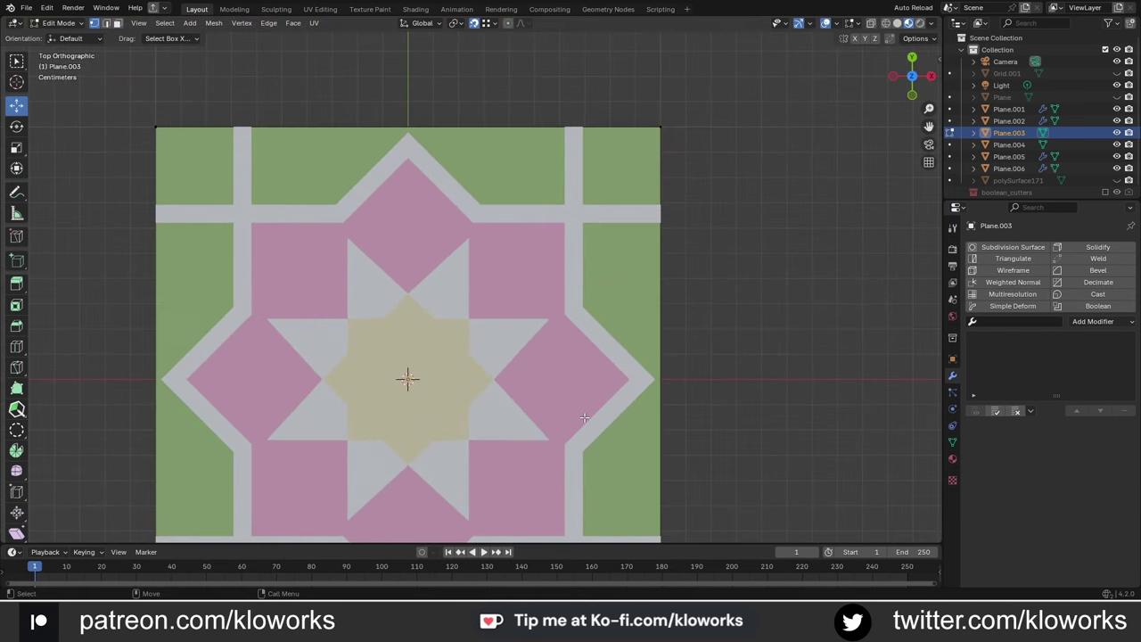
pyautogui.keyDown('shift'); pyautogui.moveTo(584, 417); pyautogui.dragTo(579, 388, button='middle'); pyautogui.keyUp('shift')
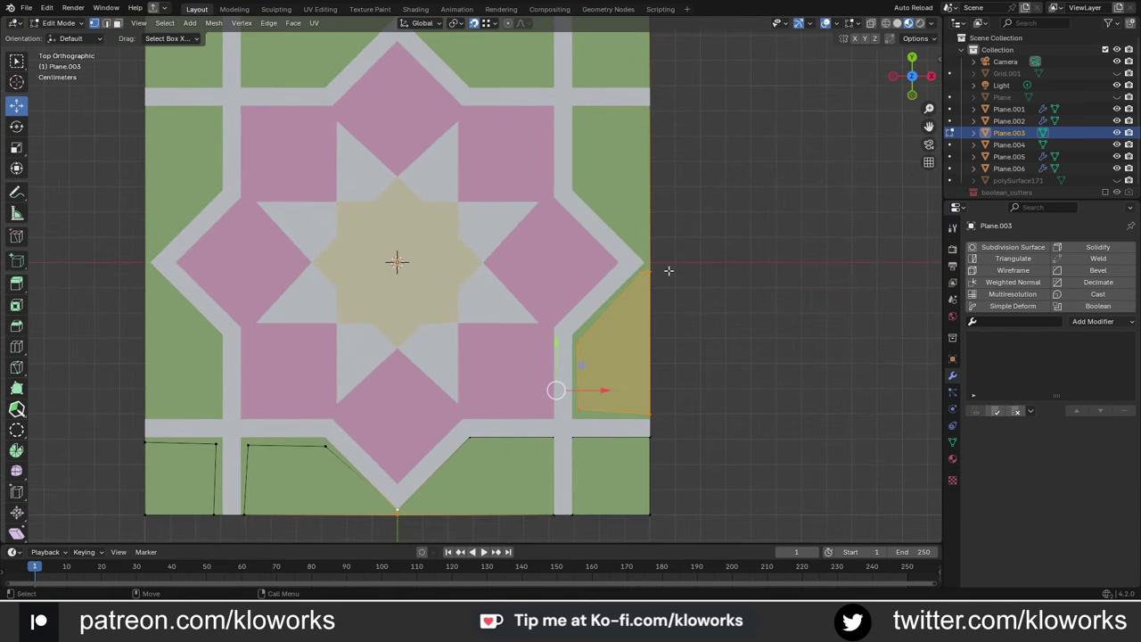
pyautogui.click(579, 343)
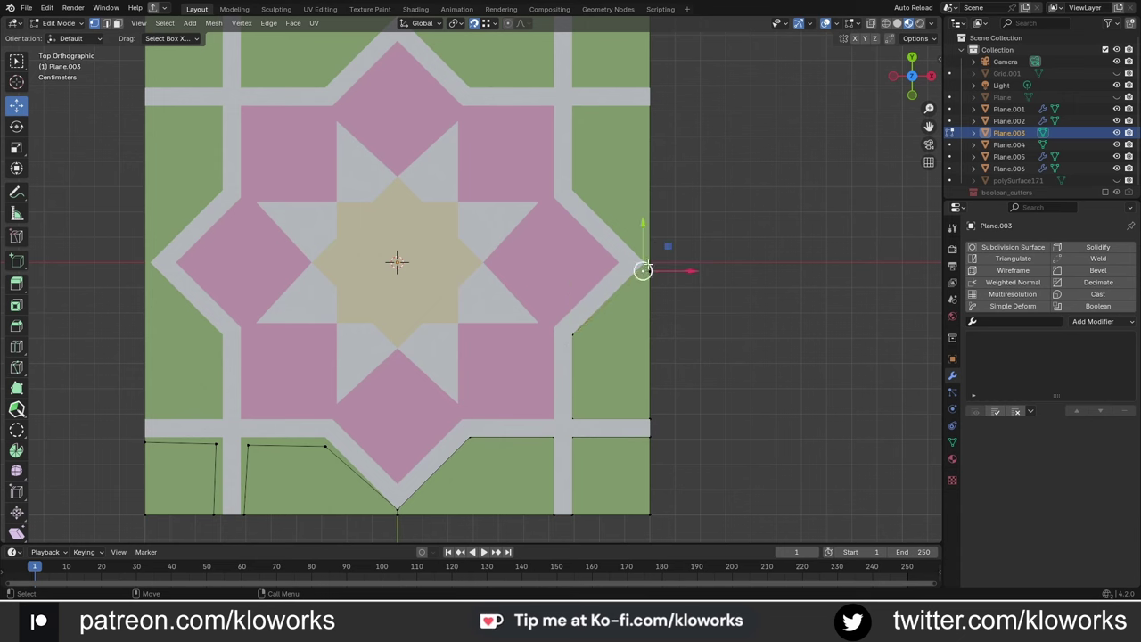
pyautogui.click(639, 262)
# Step: Delete the left half of the ground plane and duplicate the remaining quarter
pyautogui.press('KP_Divide')
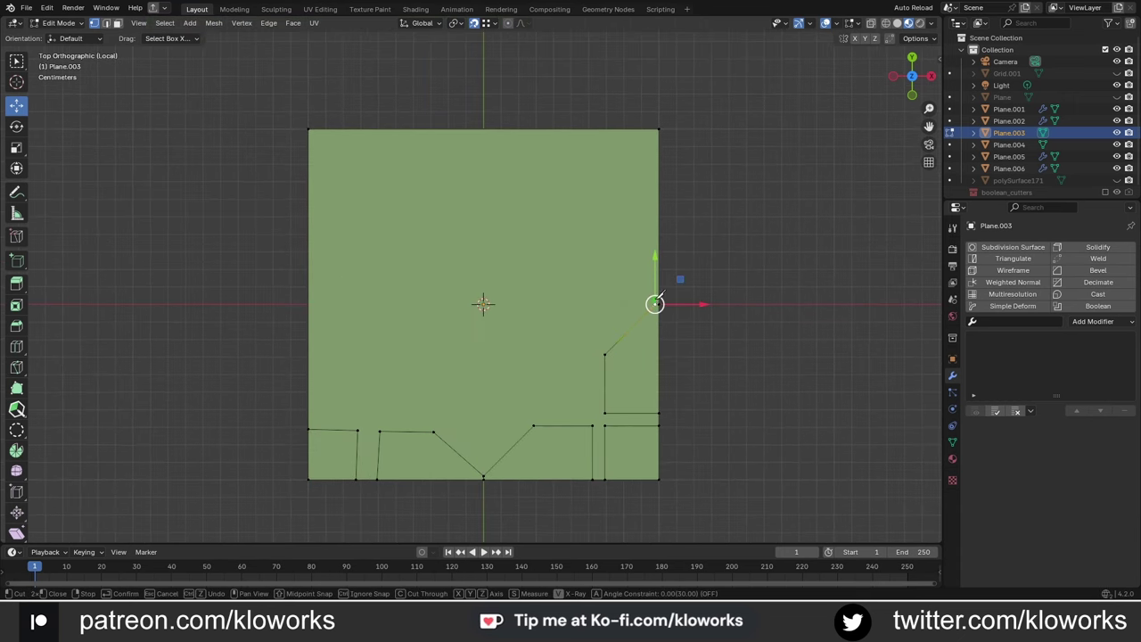
pyautogui.moveTo(217, 145); pyautogui.dragTo(471, 517)
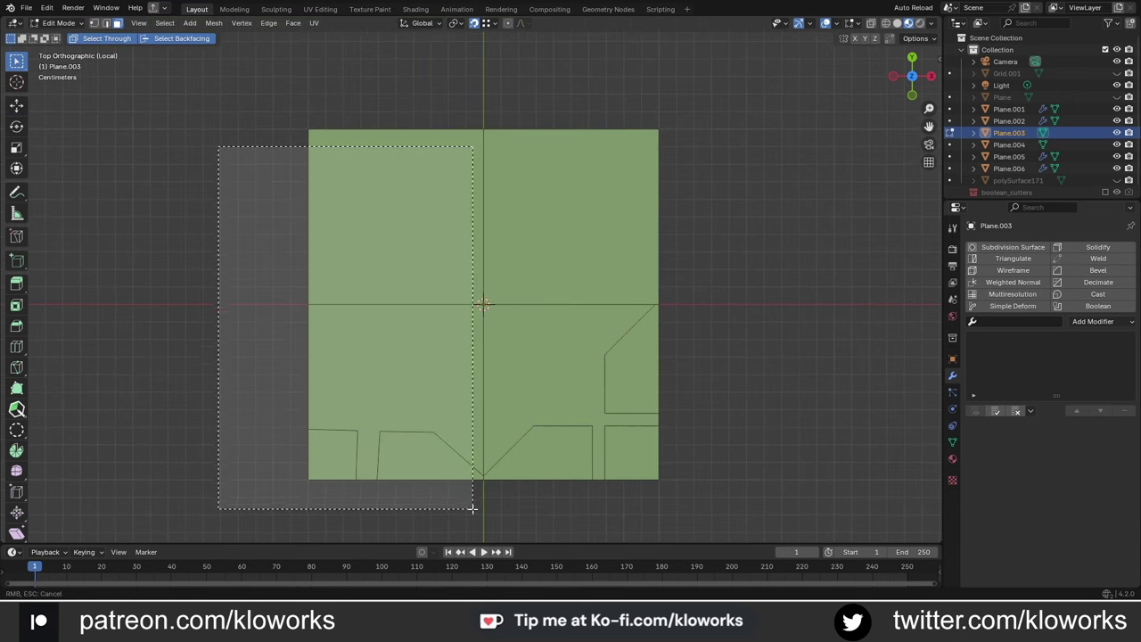
pyautogui.press('x')
pyautogui.click(525, 242)
pyautogui.press('Tab')
pyautogui.hotkey('shift', 'd')
# Step: Rotate the duplicated quarter 90° and join the pieces into one square object
pyautogui.press('r')
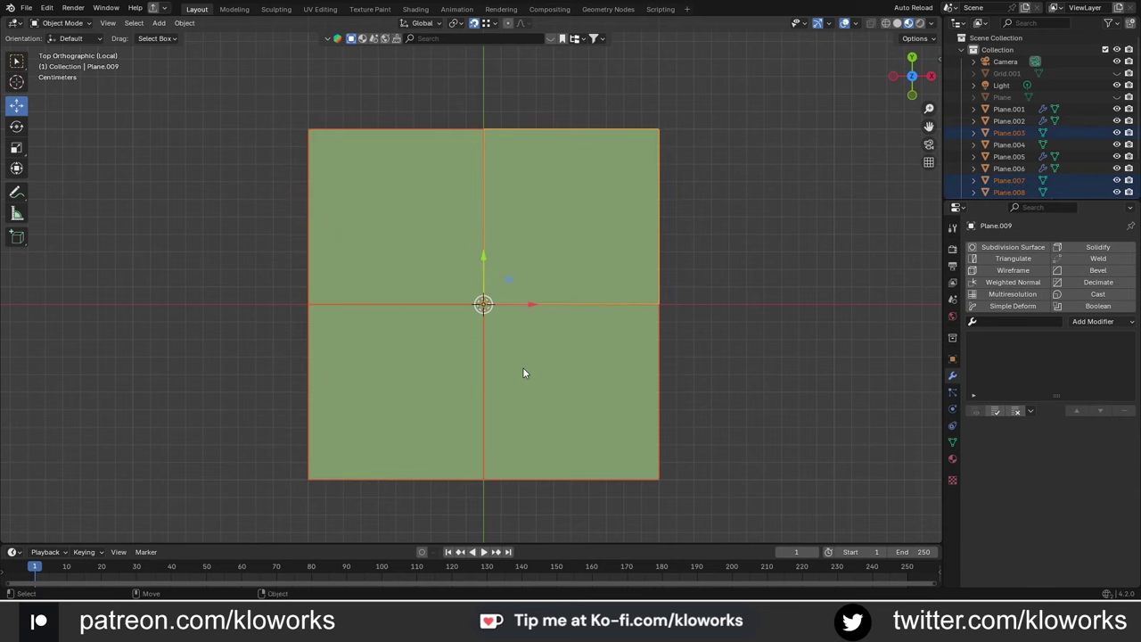
pyautogui.hotkey('ctrl', 'j')
pyautogui.press('Tab')
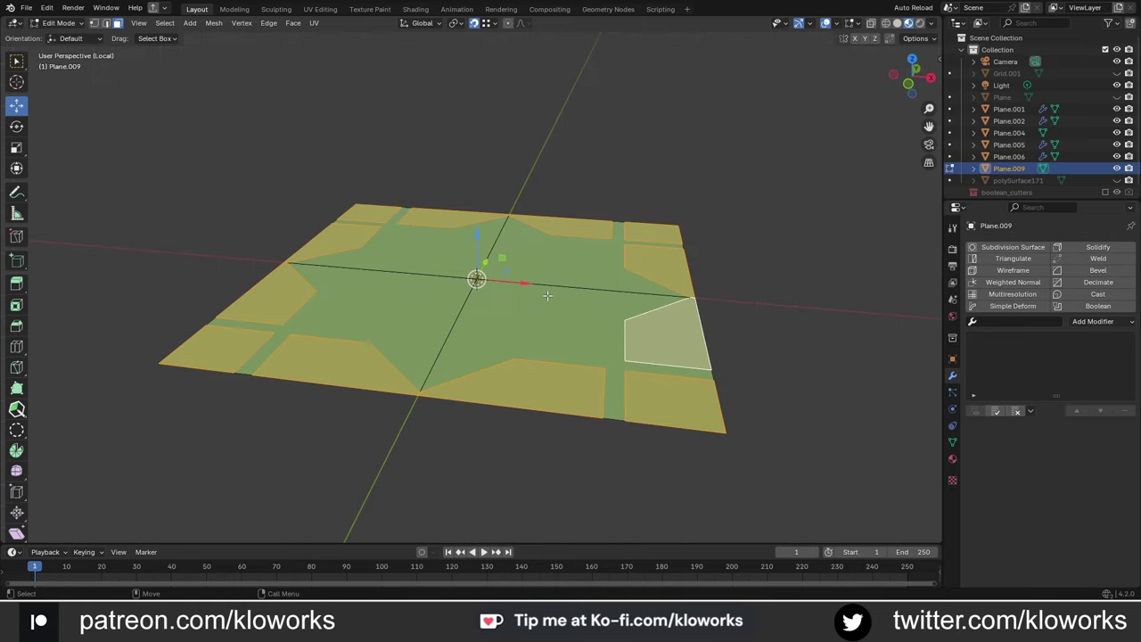
pyautogui.moveTo(297, 252); pyautogui.dragTo(577, 280, button='middle')
# Step: Extrude the tile faces upward and check their thickness from the front view
pyautogui.press('e')
pyautogui.click(481, 268)
pyautogui.press('KP_1')
pyautogui.press('g')
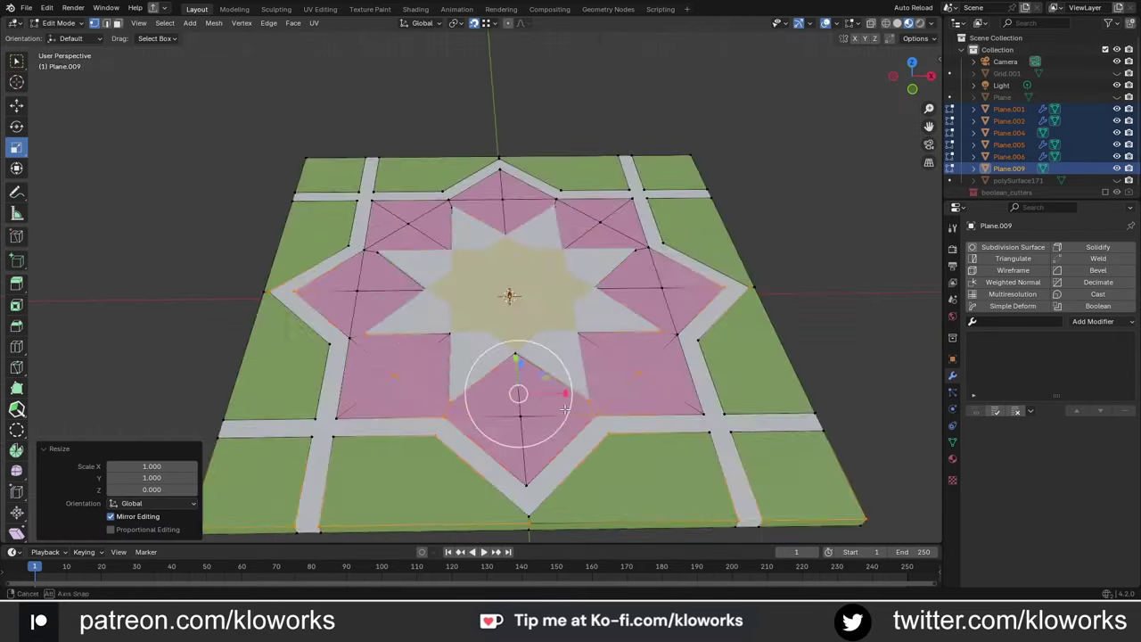
# Step: Select a single tile piece and lower its top faces along Z
pyautogui.click(952, 376)
pyautogui.click(580, 351)
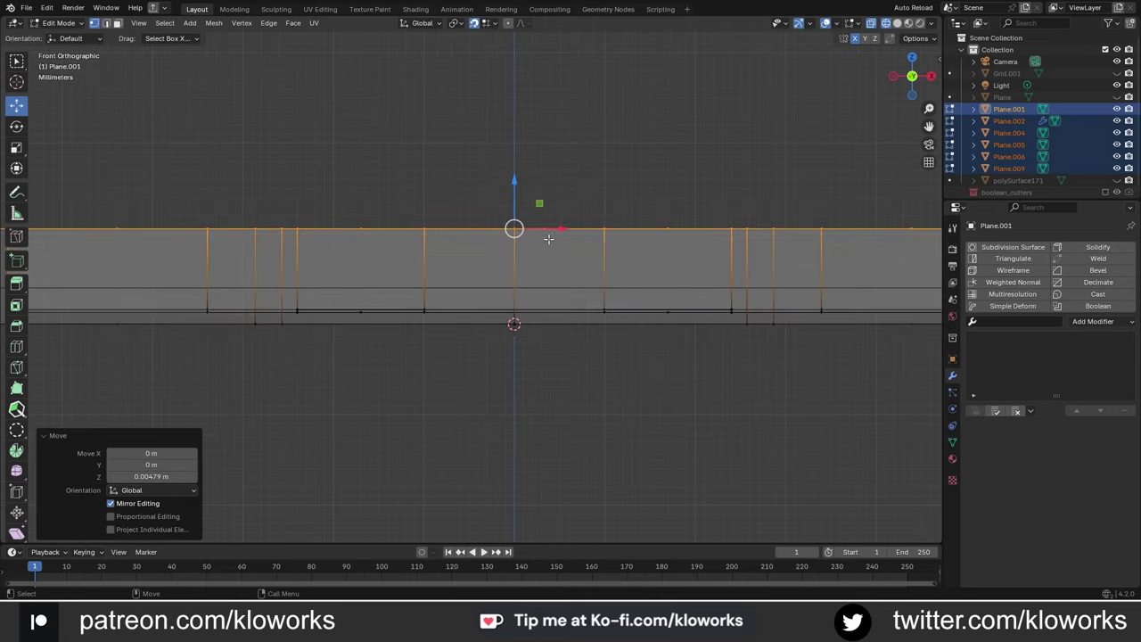
pyautogui.press('g')
pyautogui.press('z')
pyautogui.click(528, 274)
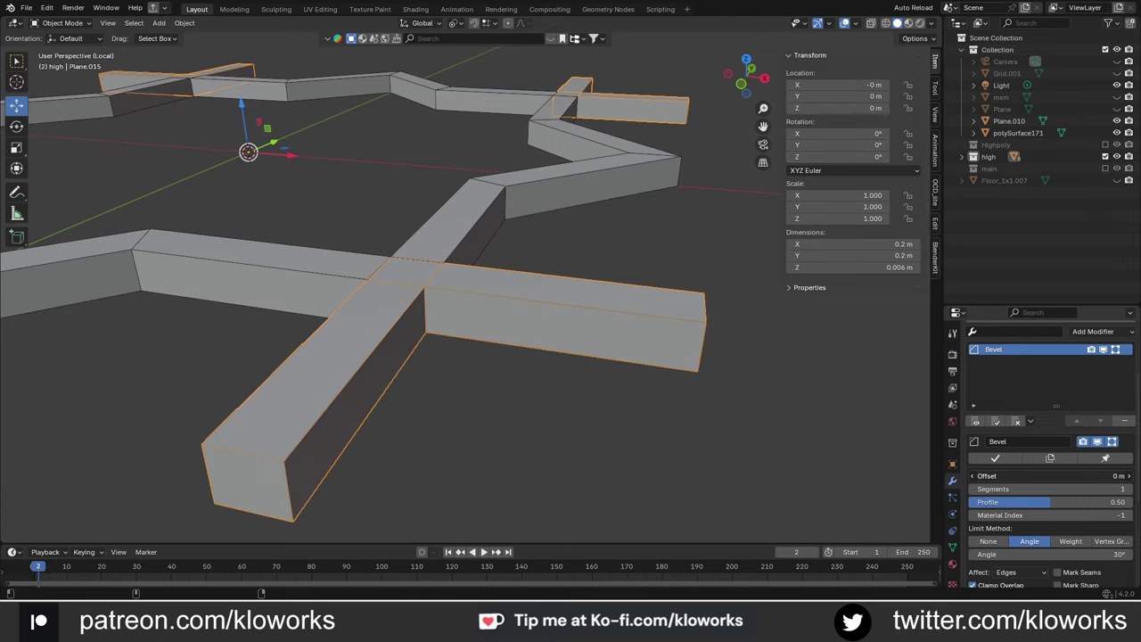
# Step: Set the L bar's bevel width to 0.001 m and frame it from the top
pyautogui.moveTo(1094, 477); pyautogui.dragTo(1105, 477)
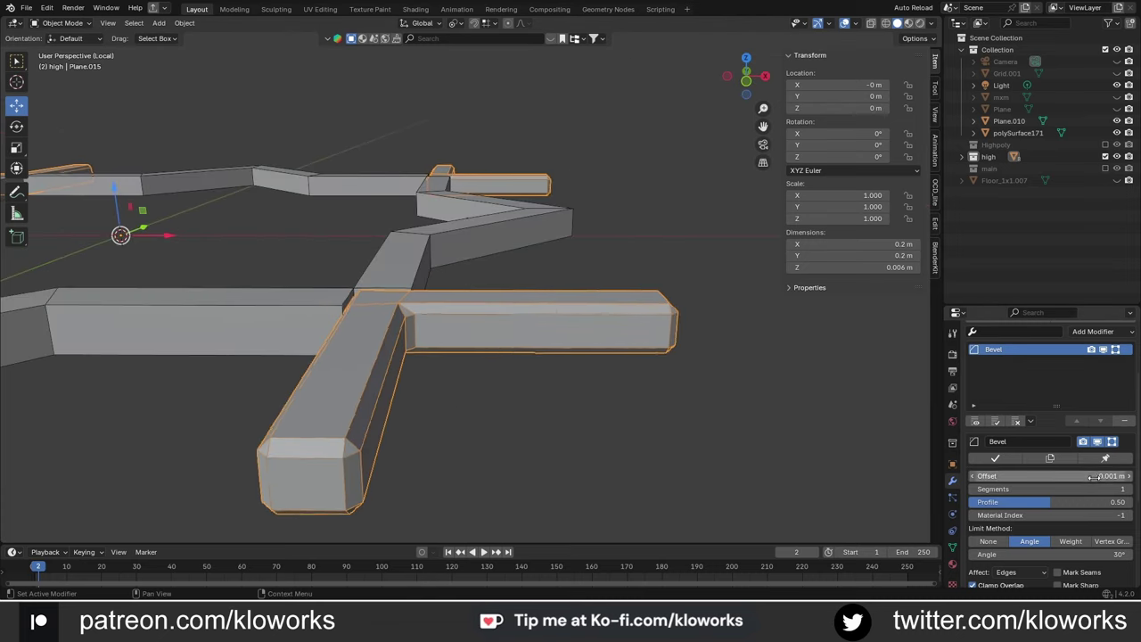
pyautogui.scroll(-5, 1112, 503)
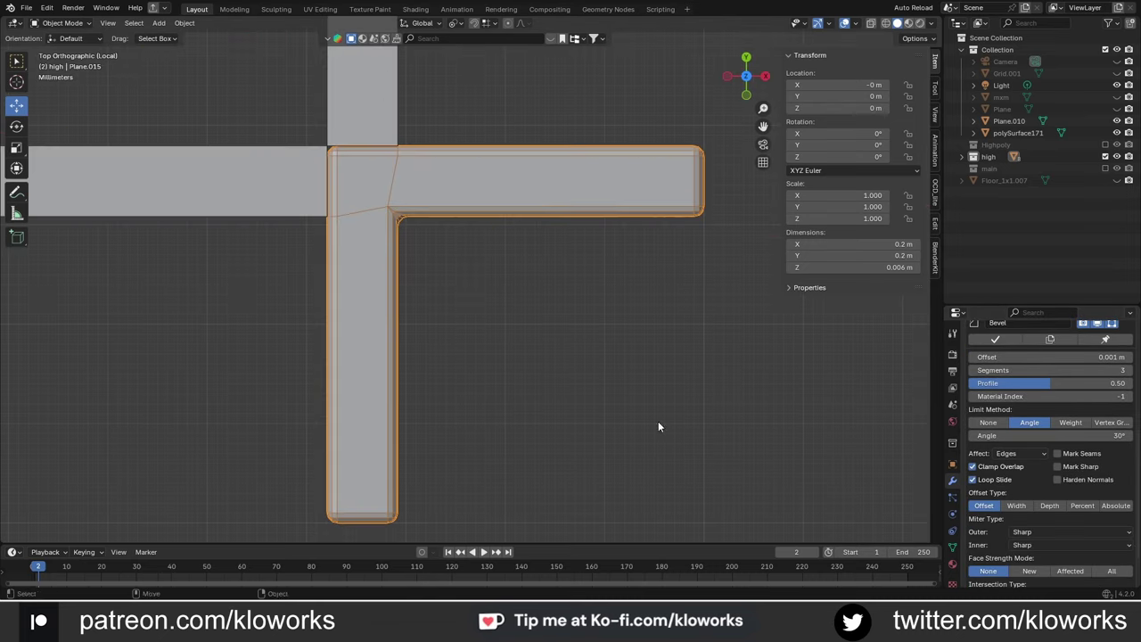
pyautogui.moveTo(658, 424); pyautogui.dragTo(530, 367, button='middle')
pyautogui.rightClick(545, 329)
pyautogui.press('Escape')
pyautogui.press('KP_7')
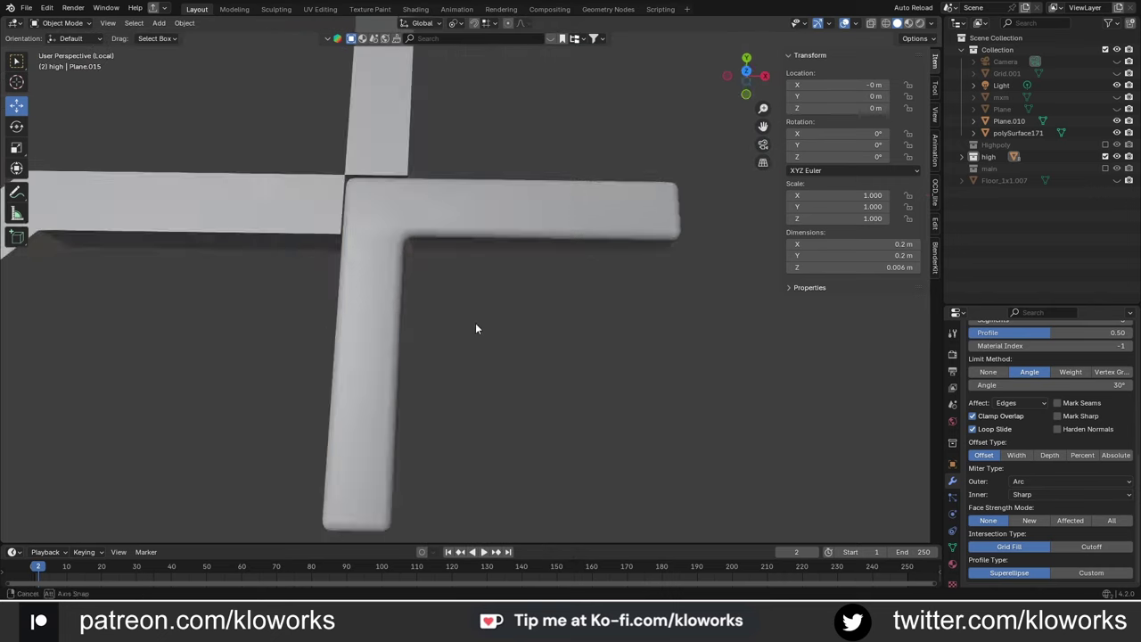
pyautogui.press('KP_Decimal')
pyautogui.scroll(4, 1025, 398)
# Step: Add Subdivision at viewport level 2 to the L bar and select the neighbouring bar
pyautogui.hotkey('ctrl', '1')
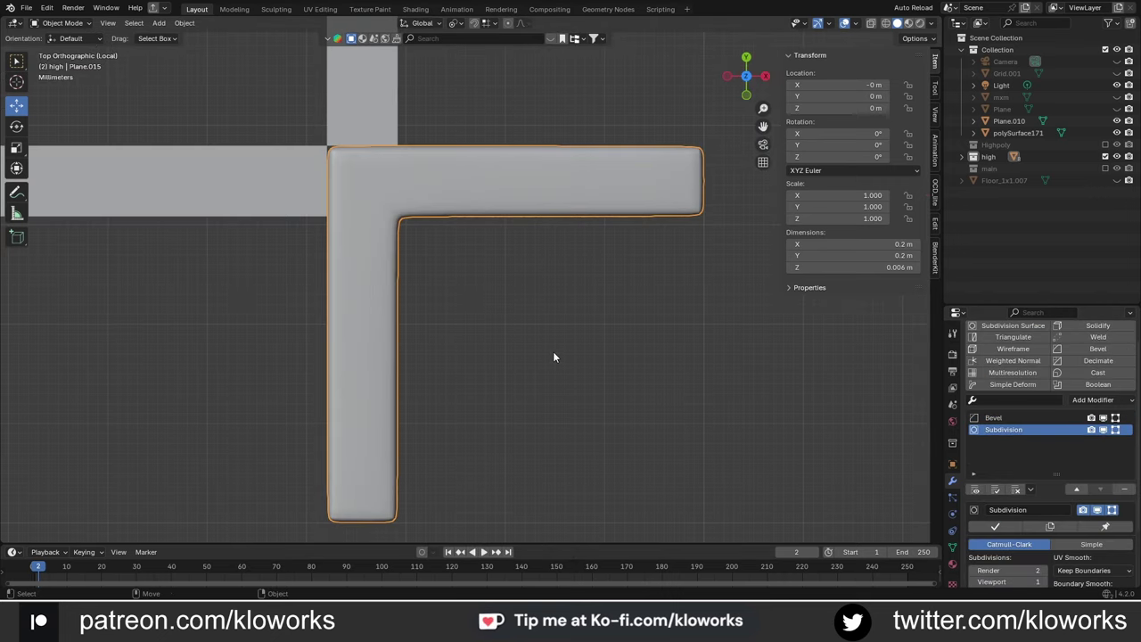
pyautogui.scroll(2, 553, 356)
pyautogui.scroll(-1, 1043, 401)
pyautogui.click(1045, 534)
pyautogui.moveTo(571, 392)
pyautogui.mouseDown(button='middle')
pyautogui.moveTo(606, 421)
pyautogui.moveTo(380, 226)
pyautogui.mouseUp(button='middle')
pyautogui.keyDown('shift'); pyautogui.click(395, 244); pyautogui.keyUp('shift')
pyautogui.hotkey('ctrl', 'l')
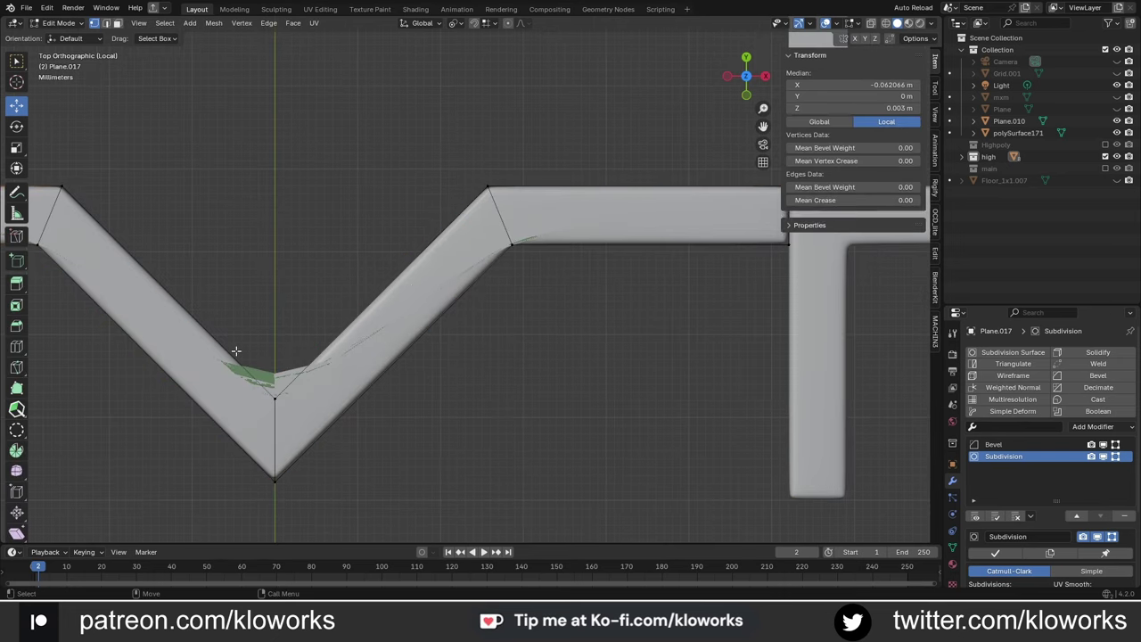
# Step: Remove the Subdivision modifier from the V bar
pyautogui.hotkey('alt', 'a')
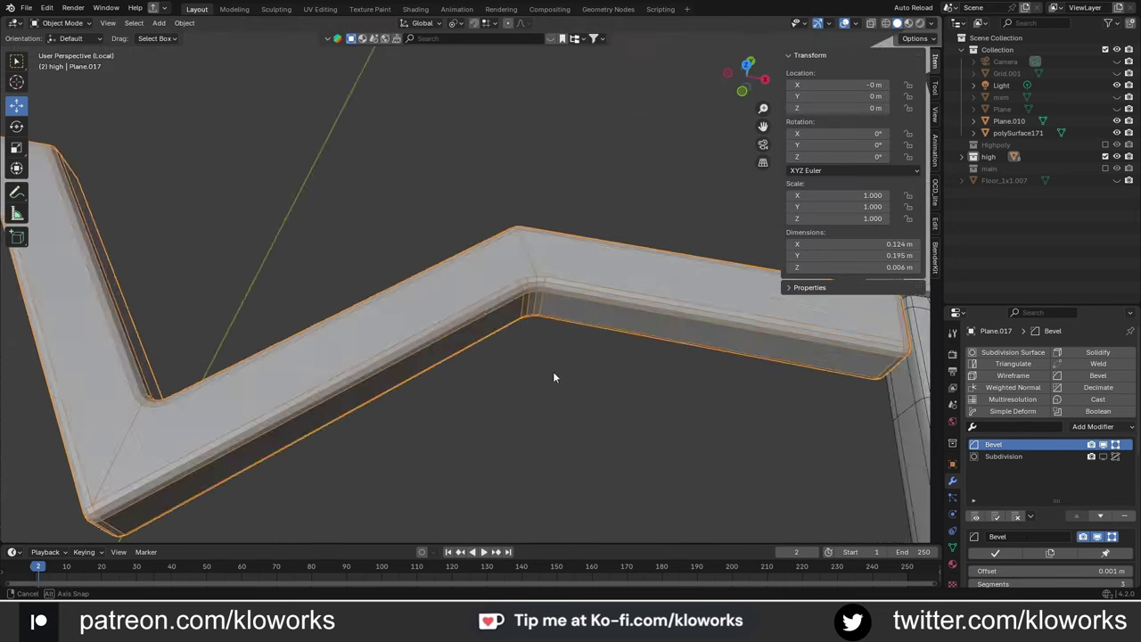
pyautogui.click(1003, 456)
pyautogui.scroll(-3, 1017, 501)
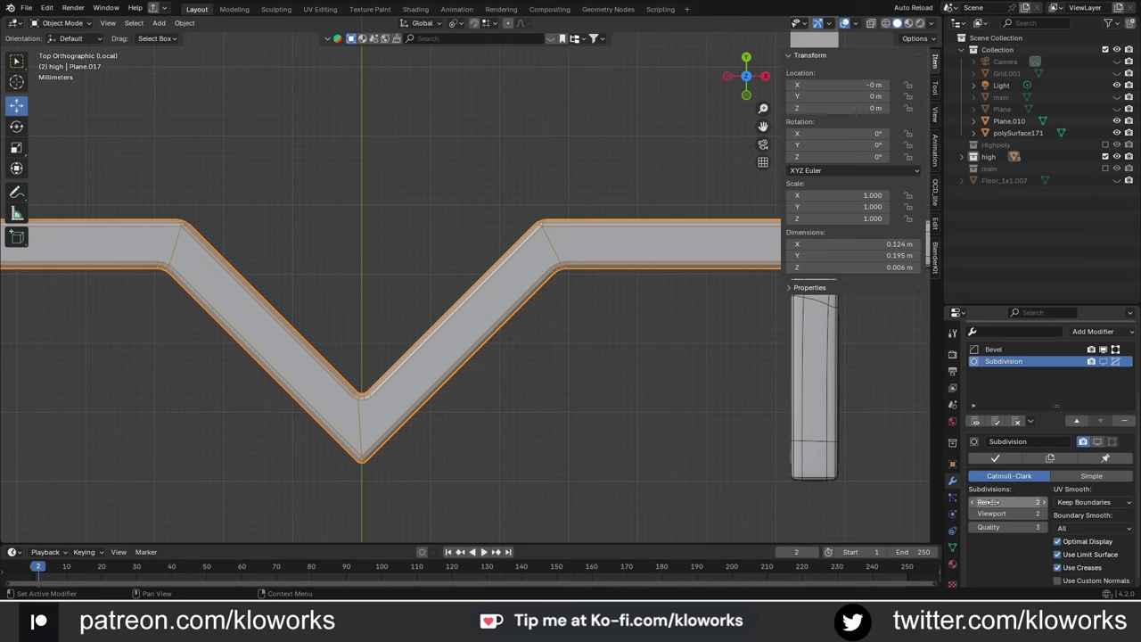
pyautogui.hotkey('ctrl', 'x')
pyautogui.press('Tab')
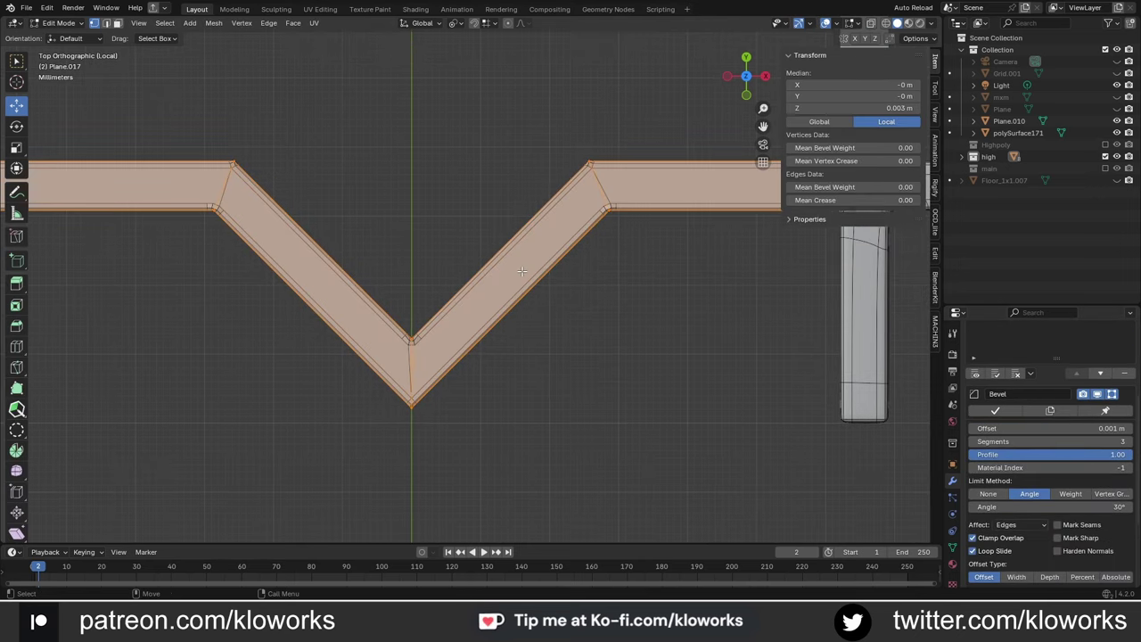
pyautogui.press('Tab')
# Step: Limit the V bar's bevel to weighted edges and raise it to 4 segments
pyautogui.click(1071, 493)
pyautogui.scroll(2, 604, 298)
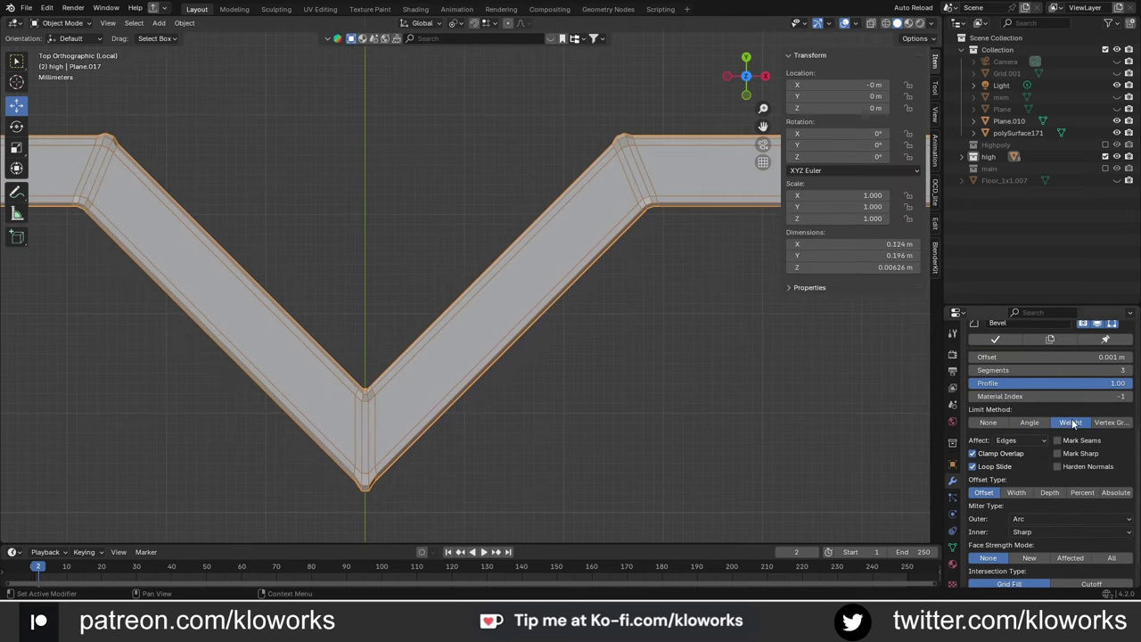
pyautogui.click(1128, 394)
pyautogui.scroll(-3, 592, 458)
pyautogui.scroll(3, 1043, 419)
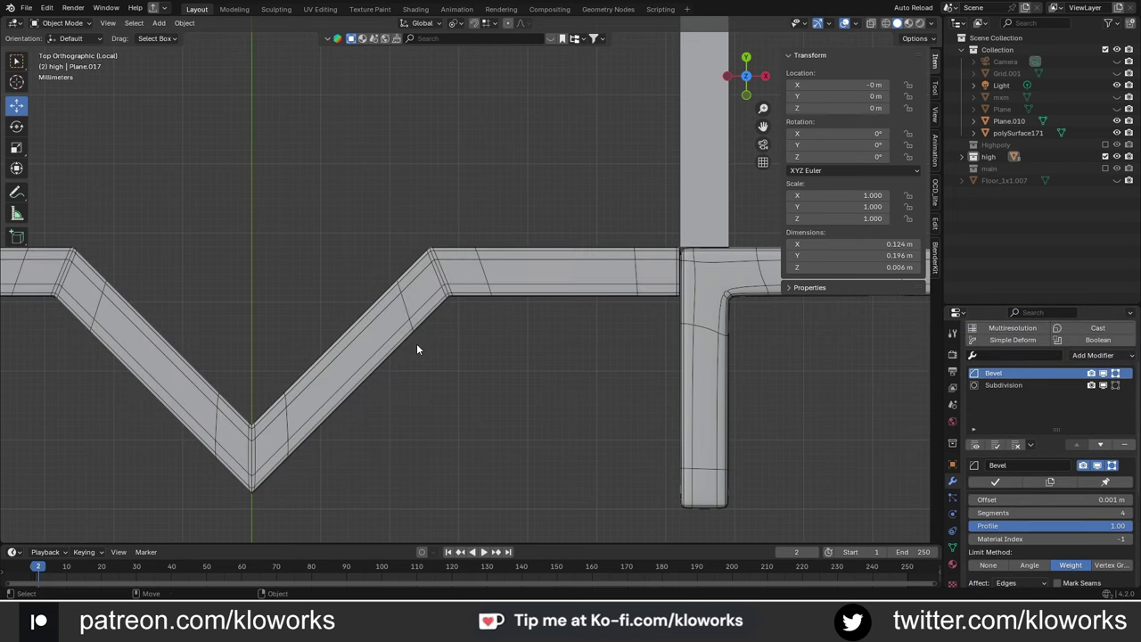
# Step: Shade the V bar smooth and fine-tune its bevel settings
pyautogui.moveTo(416, 343); pyautogui.dragTo(400, 363, button='middle')
pyautogui.scroll(4, 399, 363)
pyautogui.rightClick(399, 363)
pyautogui.click(399, 366)
pyautogui.press('KP_7')
pyautogui.scroll(3, 548, 401)
pyautogui.scroll(-2, 1043, 446)
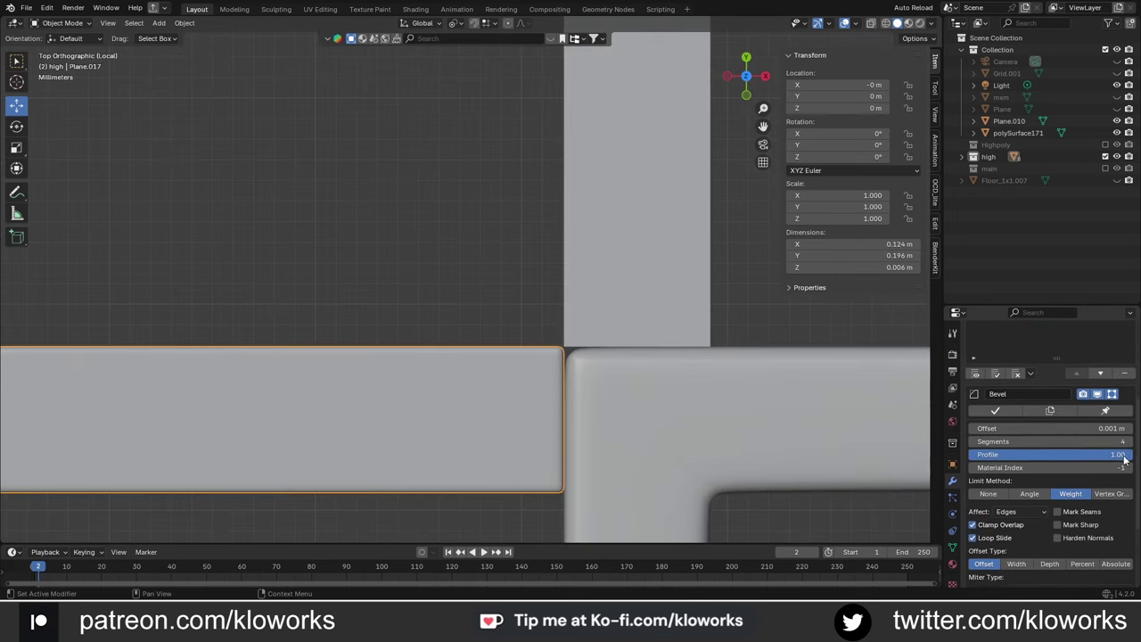
pyautogui.moveTo(1052, 428); pyautogui.dragTo(1096, 427)
pyautogui.scroll(-5, 346, 213)
pyautogui.scroll(-4, 468, 316)
pyautogui.keyDown('shift'); pyautogui.moveTo(468, 315); pyautogui.dragTo(519, 399, button='middle'); pyautogui.keyUp('shift')
# Step: Copy the Bevel and Subdivision modifiers onto side bar Plane.016, then select Plane.015
pyautogui.click(580, 293)
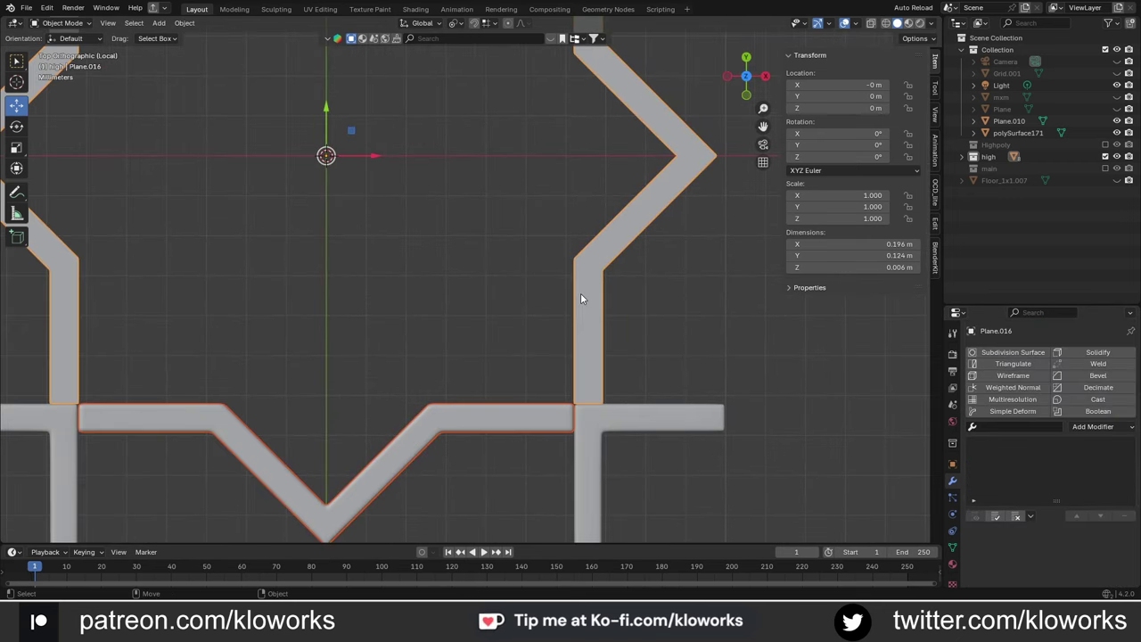
pyautogui.hotkey('ctrl', 'l')
pyautogui.click(484, 323)
pyautogui.scroll(-3, 499, 316)
pyautogui.scroll(3, 535, 312)
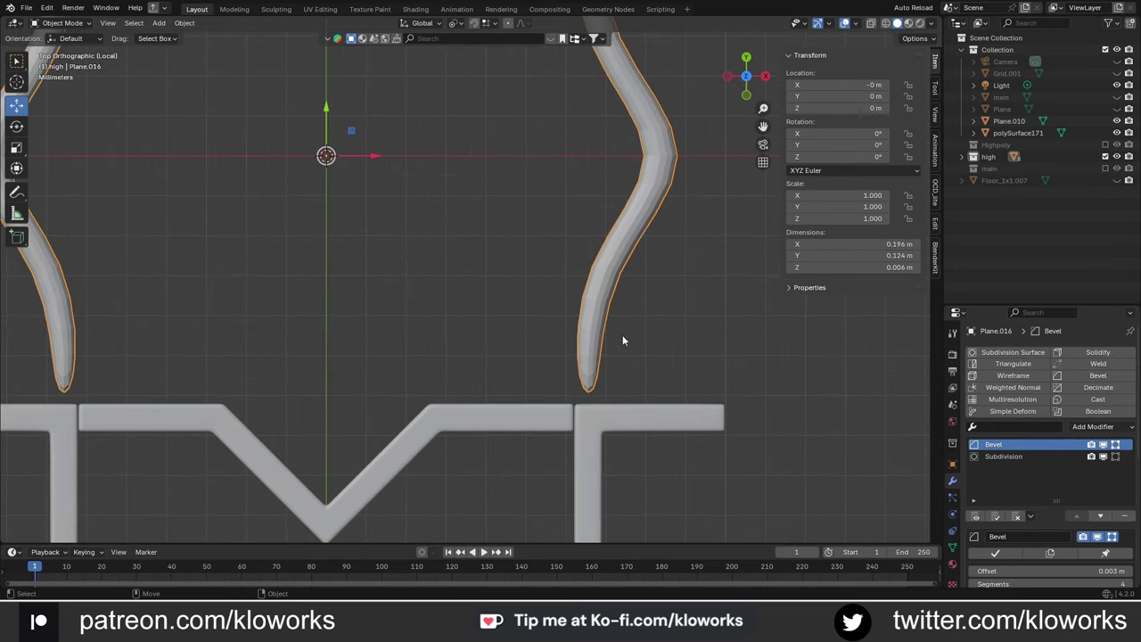
pyautogui.click(531, 418)
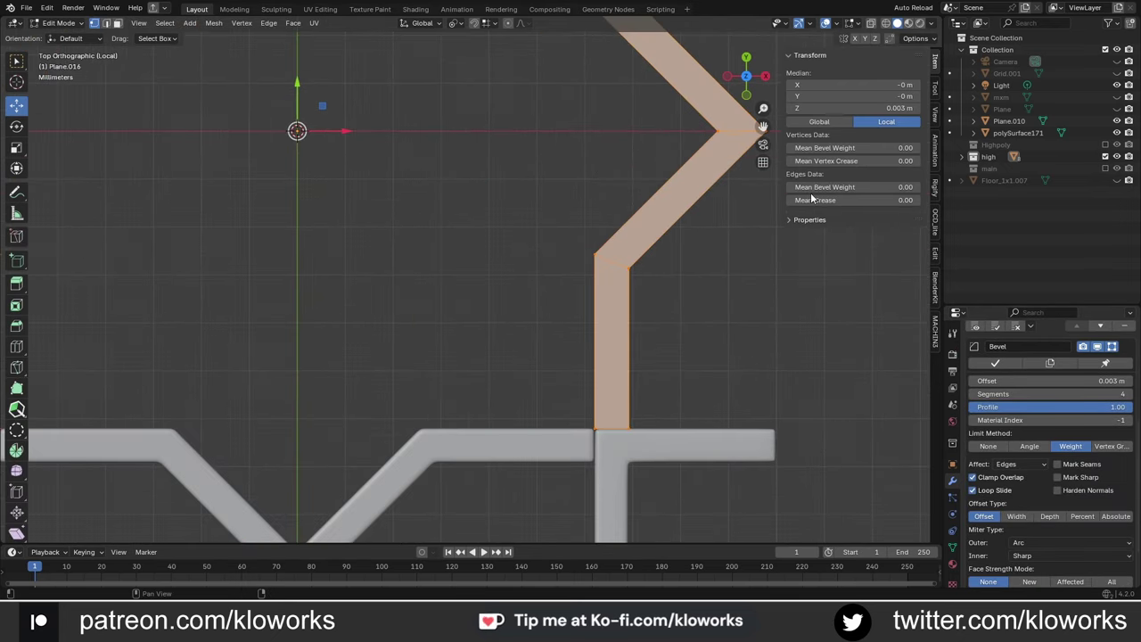
pyautogui.scroll(-5, 441, 345)
# Step: Reveal the outer slab object and add a Bevel modifier to it
pyautogui.hotkey('alt', 'h')
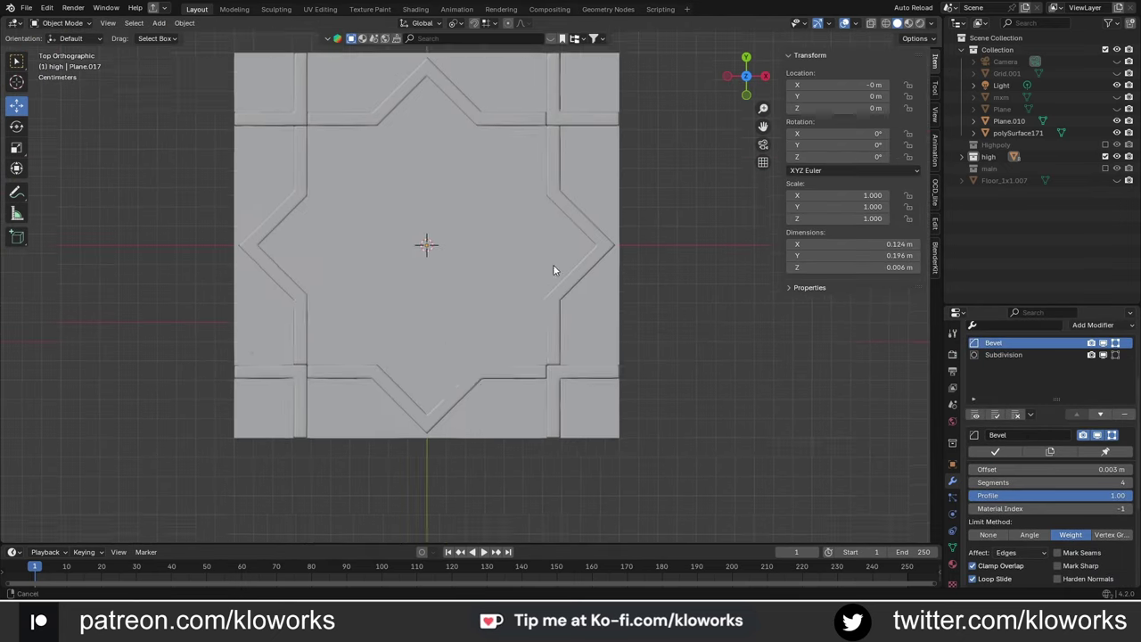
pyautogui.click(553, 263)
pyautogui.moveTo(588, 407)
pyautogui.mouseDown(button='middle')
pyautogui.moveTo(551, 328)
pyautogui.moveTo(569, 332)
pyautogui.mouseUp(button='middle')
pyautogui.press('Tab')
pyautogui.scroll(3, 552, 329)
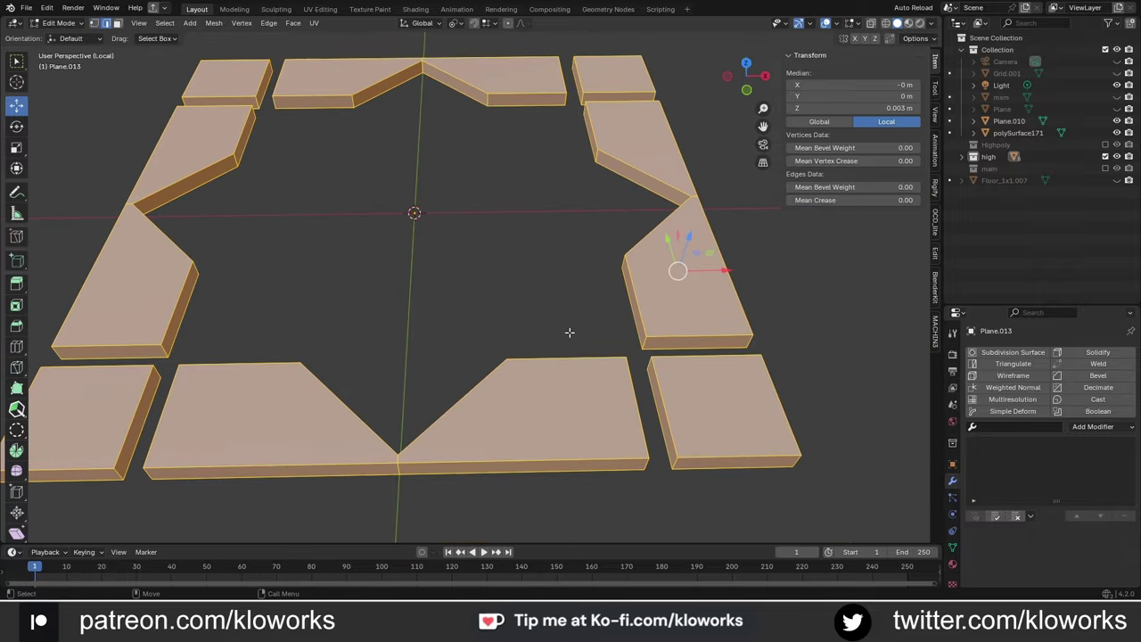
pyautogui.click(1097, 375)
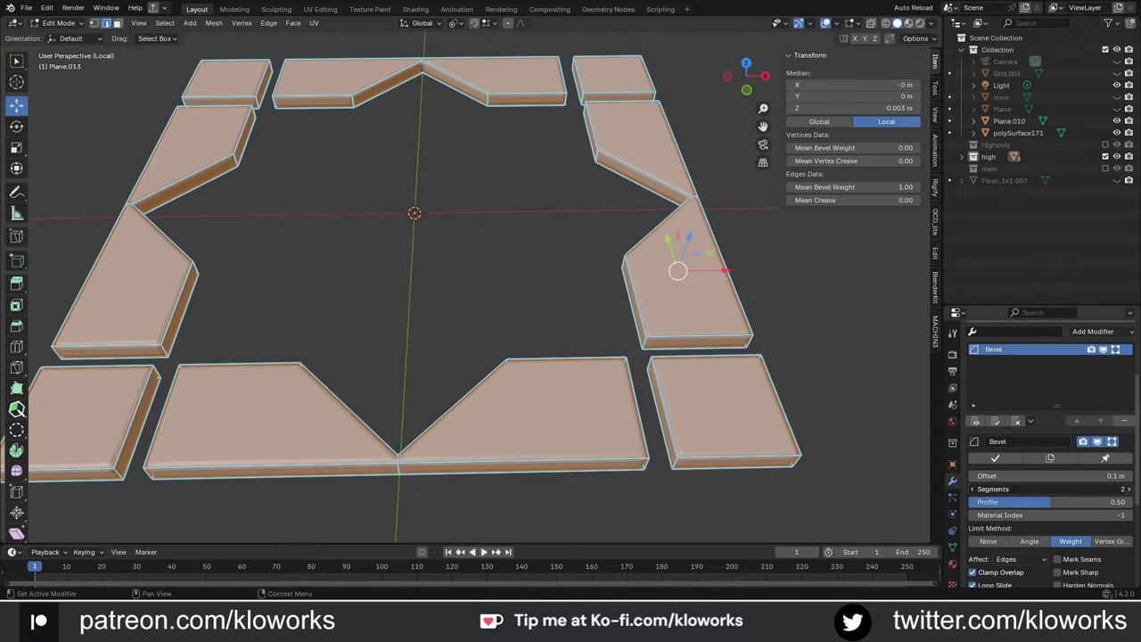
# Step: Reduce the slab bevel width and add Subdivision smoothing to the slabs
pyautogui.scroll(2, 484, 413)
pyautogui.click(524, 315)
pyautogui.scroll(2, 476, 362)
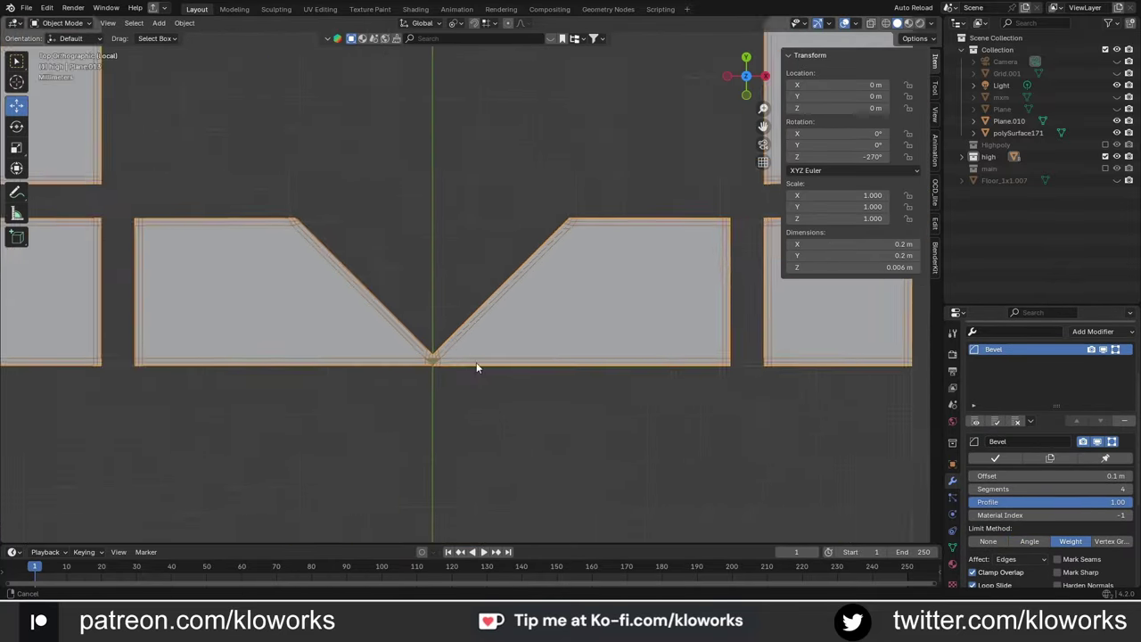
pyautogui.scroll(2, 476, 362)
pyautogui.moveTo(1052, 475); pyautogui.dragTo(1043, 475)
pyautogui.scroll(-3, 482, 357)
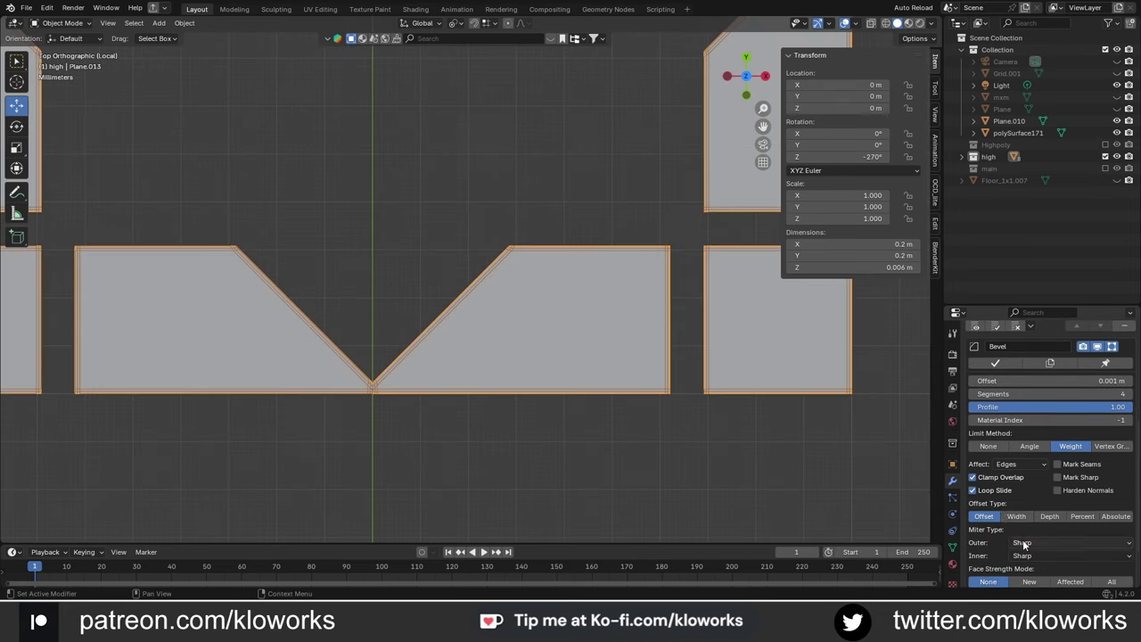
pyautogui.click(1013, 352)
pyautogui.scroll(5, 472, 343)
pyautogui.scroll(-5, 481, 438)
pyautogui.scroll(2, 483, 438)
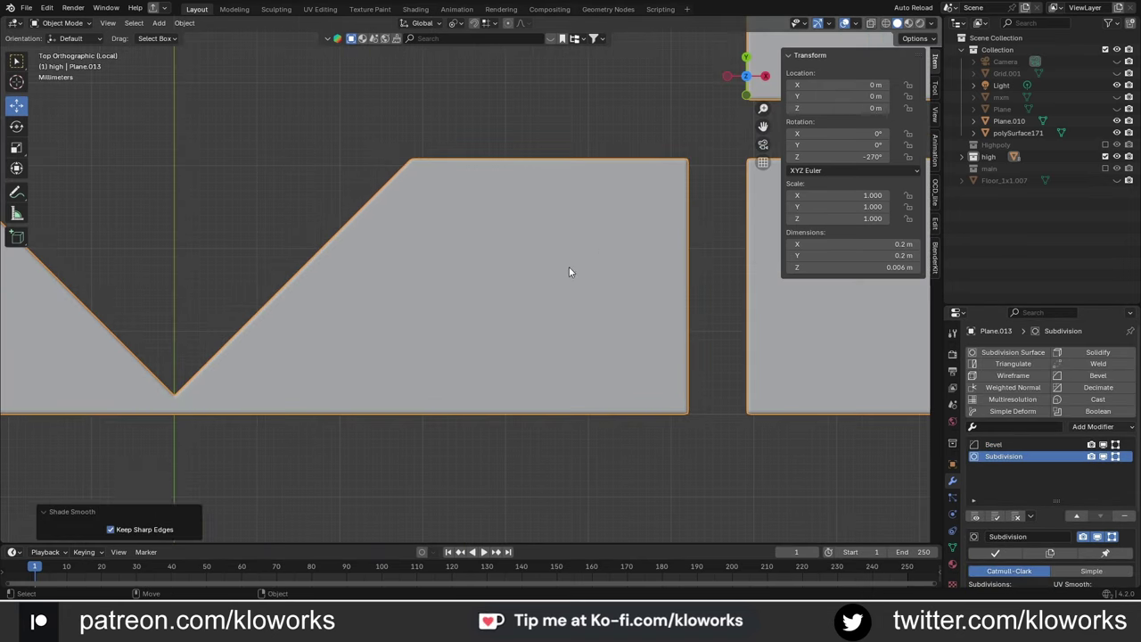
# Step: Set the slab bevel width to 0.01 m and inspect the slab edge in Edit Mode
pyautogui.click(993, 444)
pyautogui.scroll(-3, 1027, 453)
pyautogui.scroll(-3, 428, 254)
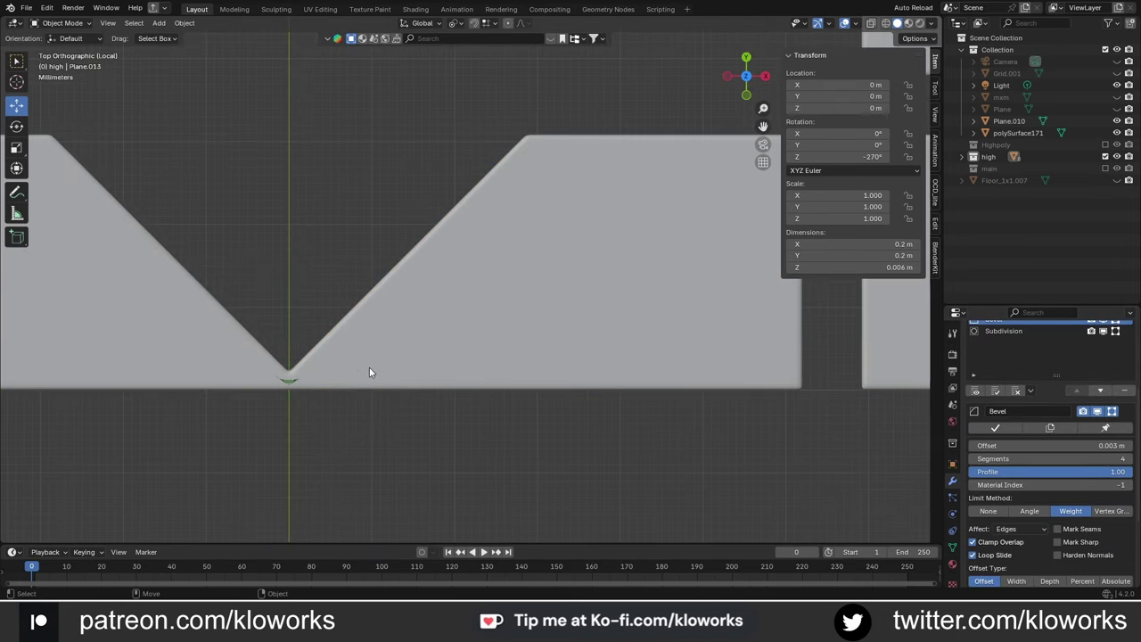
pyautogui.scroll(4, 372, 372)
pyautogui.press('Left')
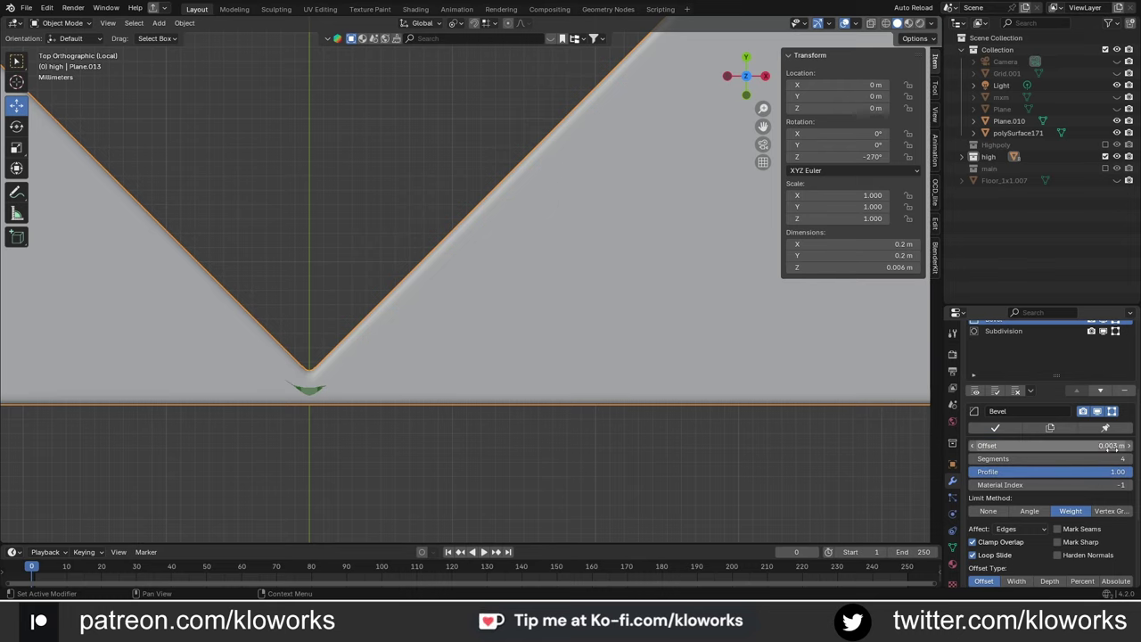
pyautogui.press('Return')
pyautogui.moveTo(989, 445); pyautogui.dragTo(1025, 445)
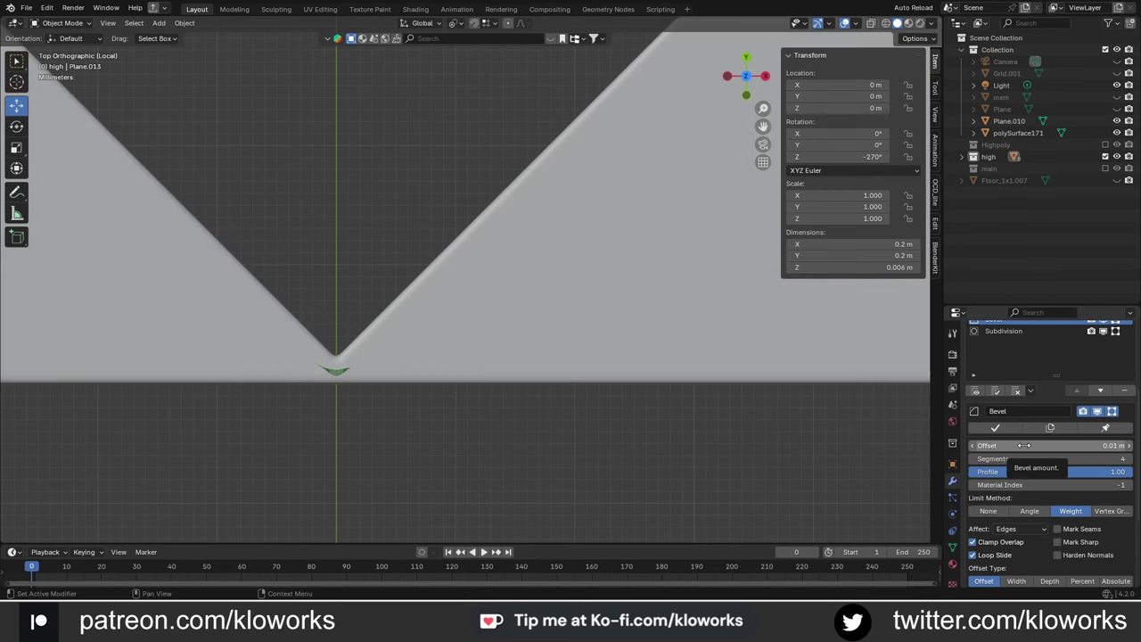
pyautogui.press('Tab')
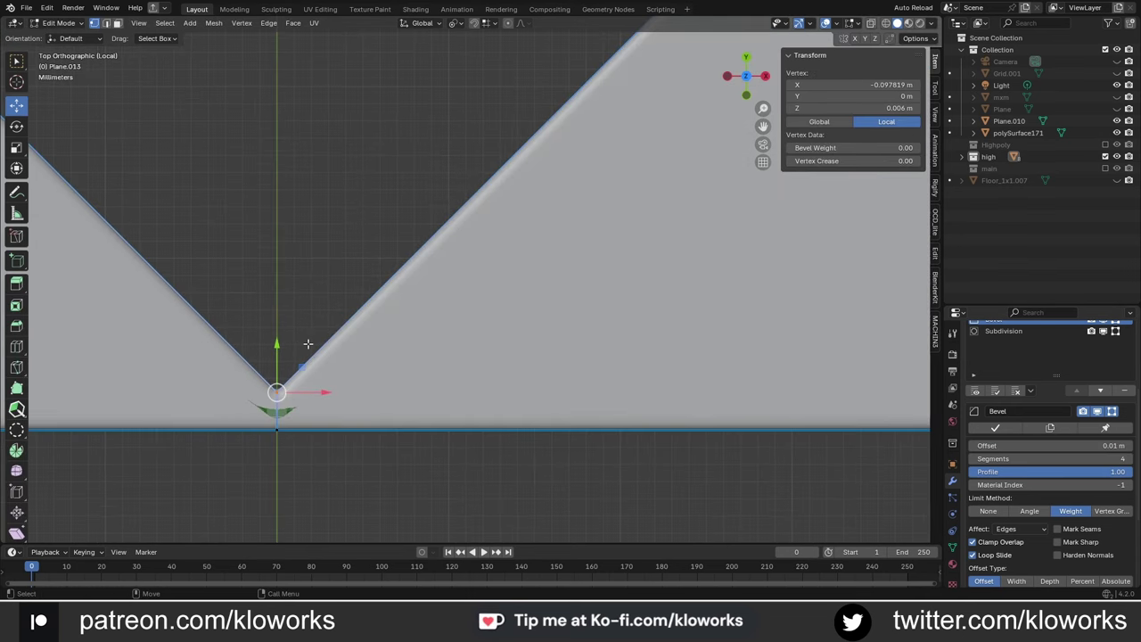
pyautogui.keyDown('shift'); pyautogui.moveTo(288, 351); pyautogui.dragTo(466, 321, button='middle'); pyautogui.keyUp('shift')
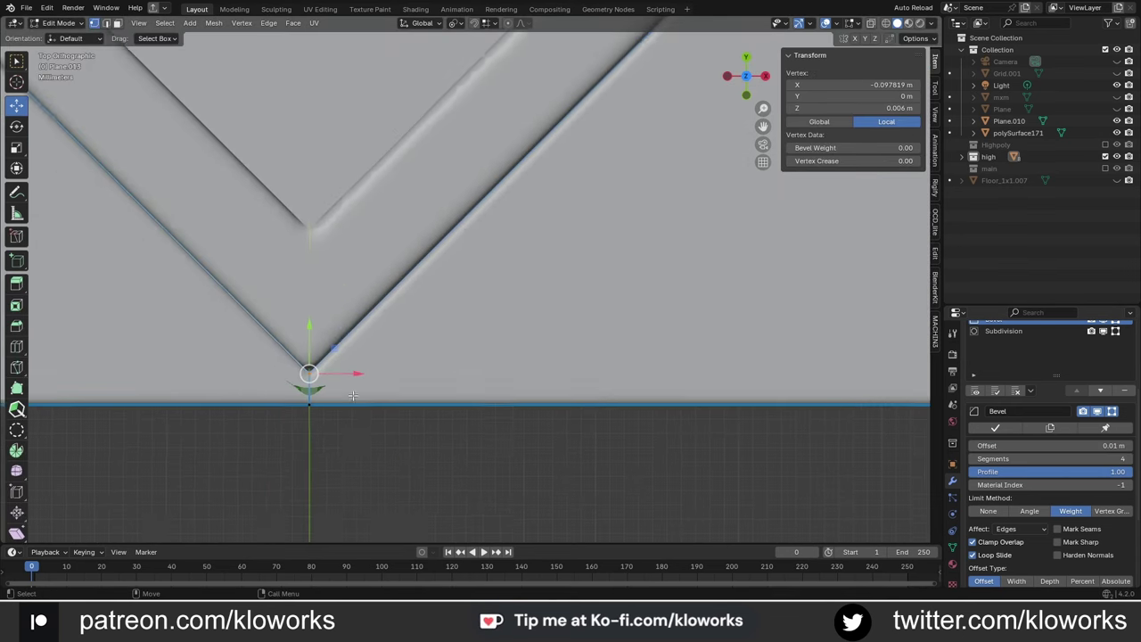
pyautogui.doubleClick(989, 445)
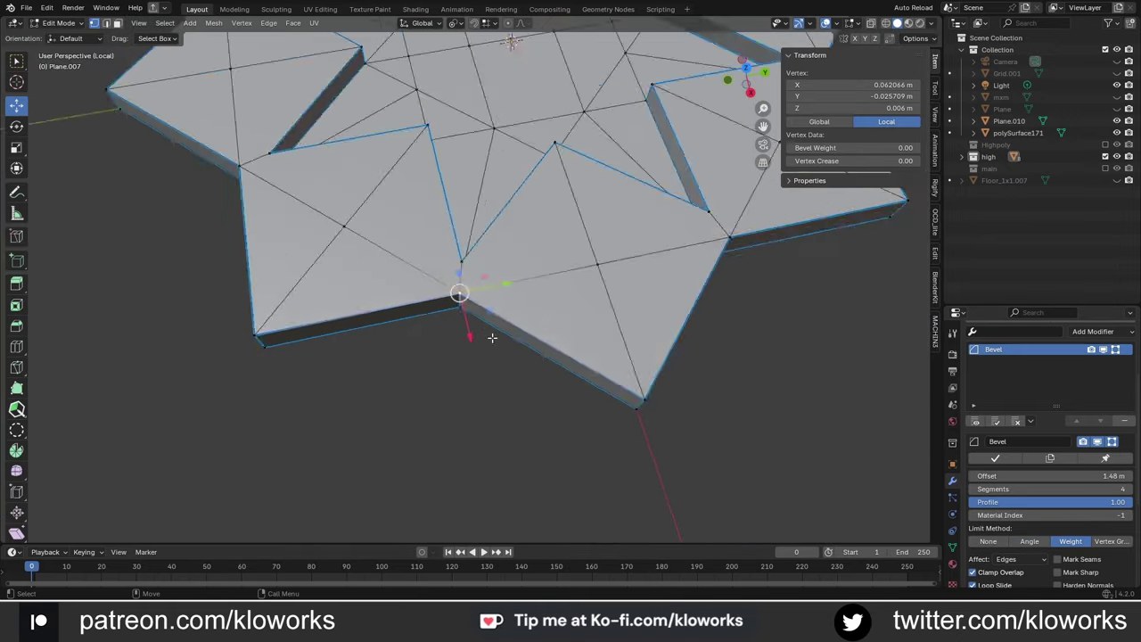
# Step: Merge the star mesh's overlapping vertices by distance
pyautogui.press('a')
pyautogui.press('m')
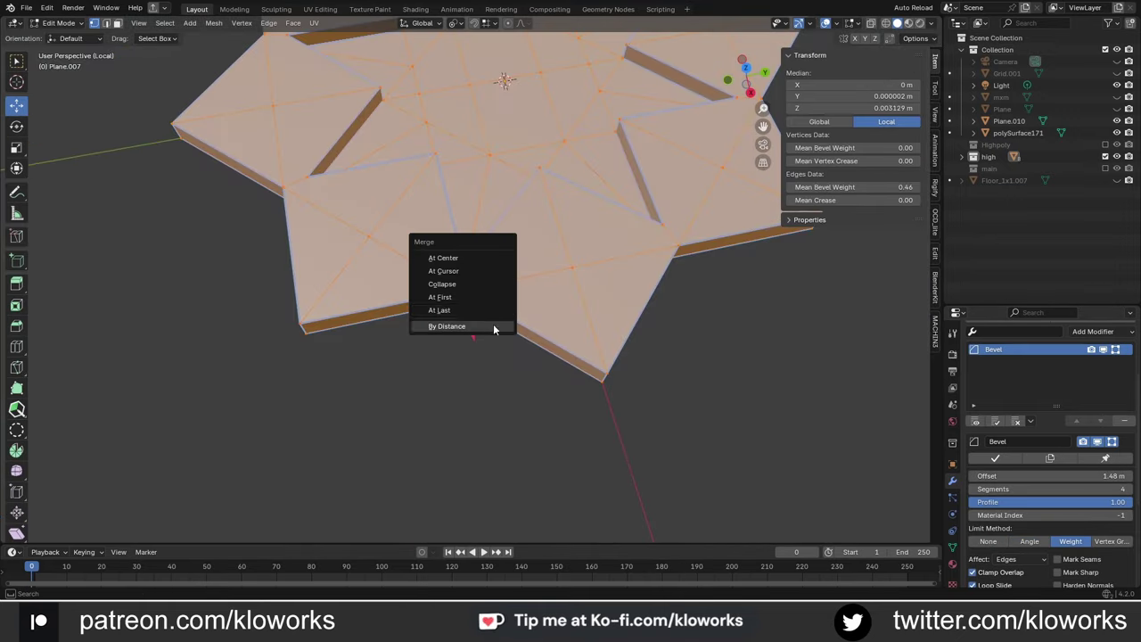
pyautogui.click(493, 327)
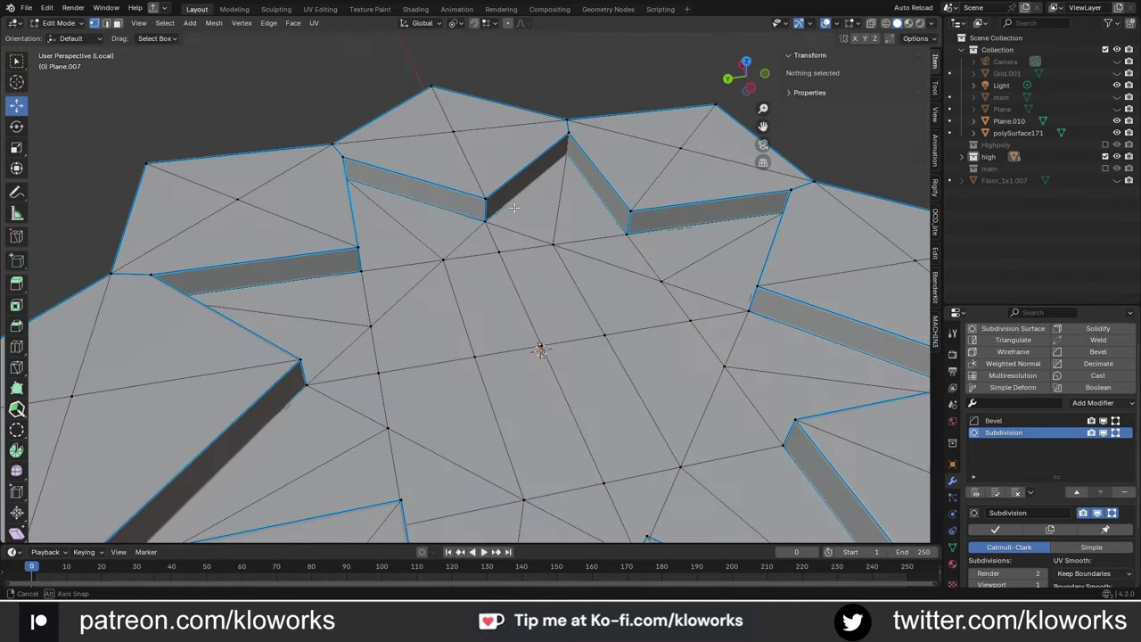
# Step: Rotate the central diagonal edge and view the whole star from the top
pyautogui.moveTo(410, 226); pyautogui.dragTo(501, 241, button='middle')
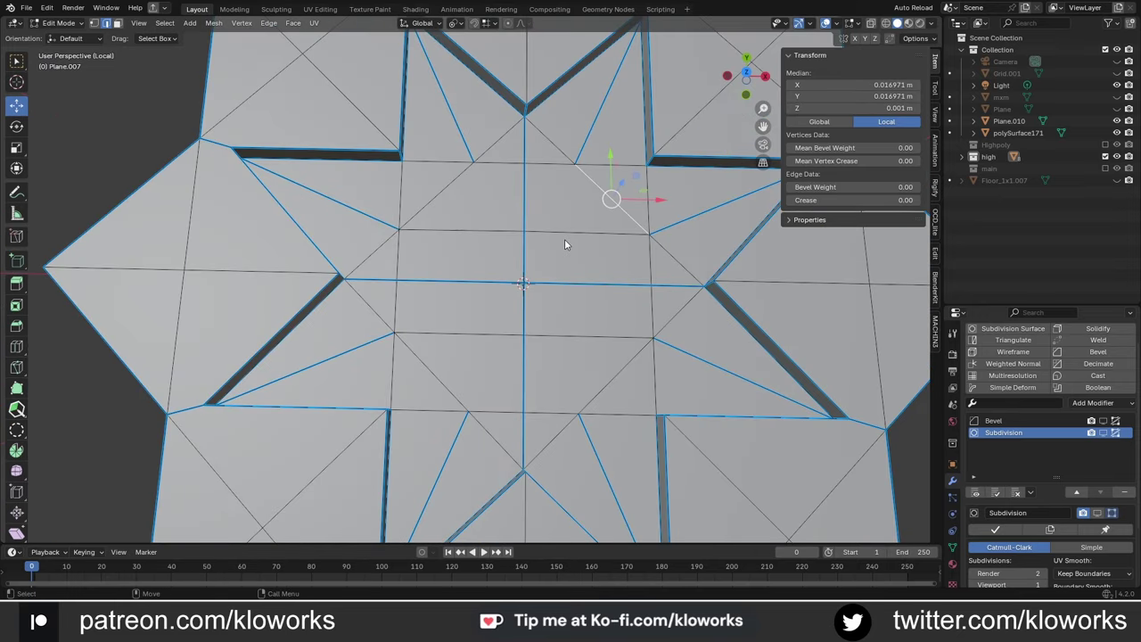
pyautogui.hotkey('ctrl', 'alt', 'e')
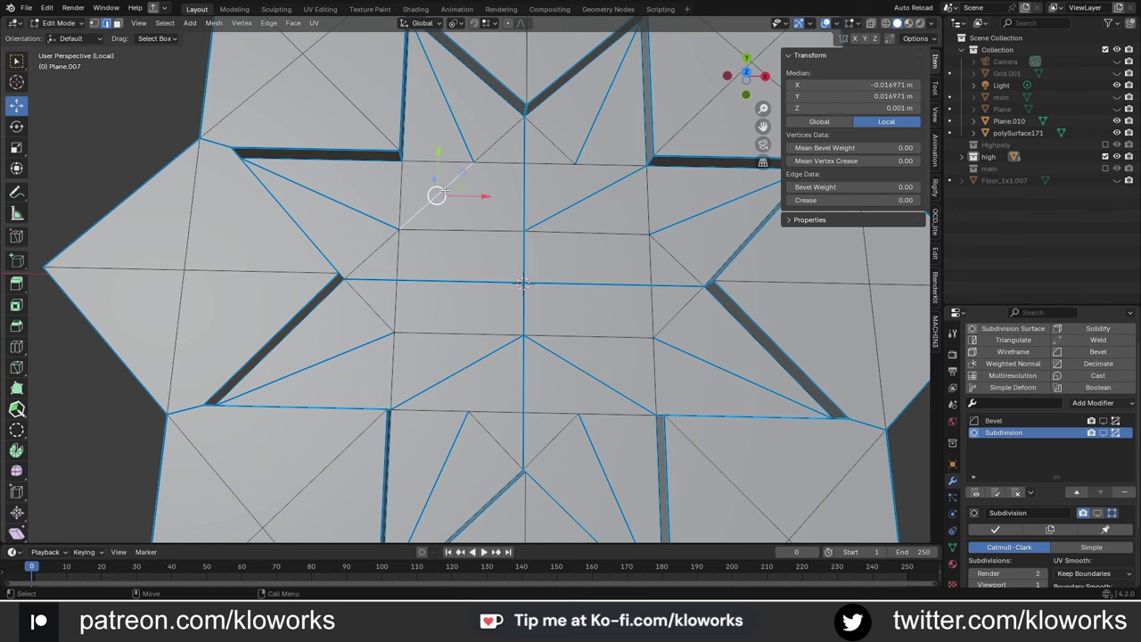
pyautogui.press('Tab')
pyautogui.press('KP_7')
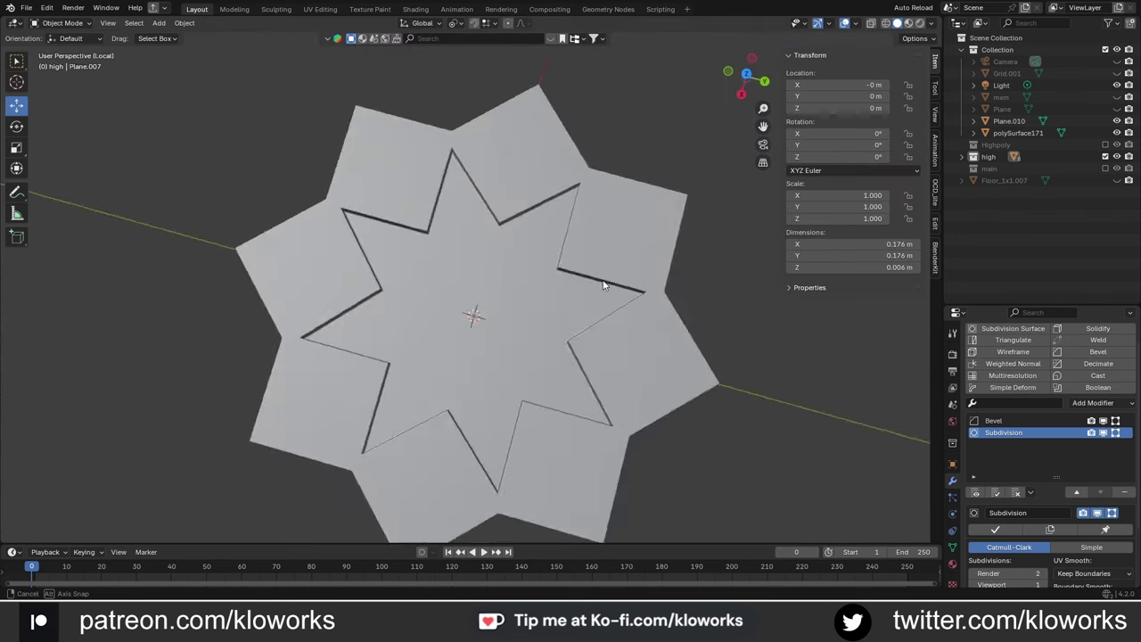
# Step: Apply the 0.003 m star bevel width, then inspect the inner star piece's subdivision settings
pyautogui.press('Return')
pyautogui.scroll(3, 590, 271)
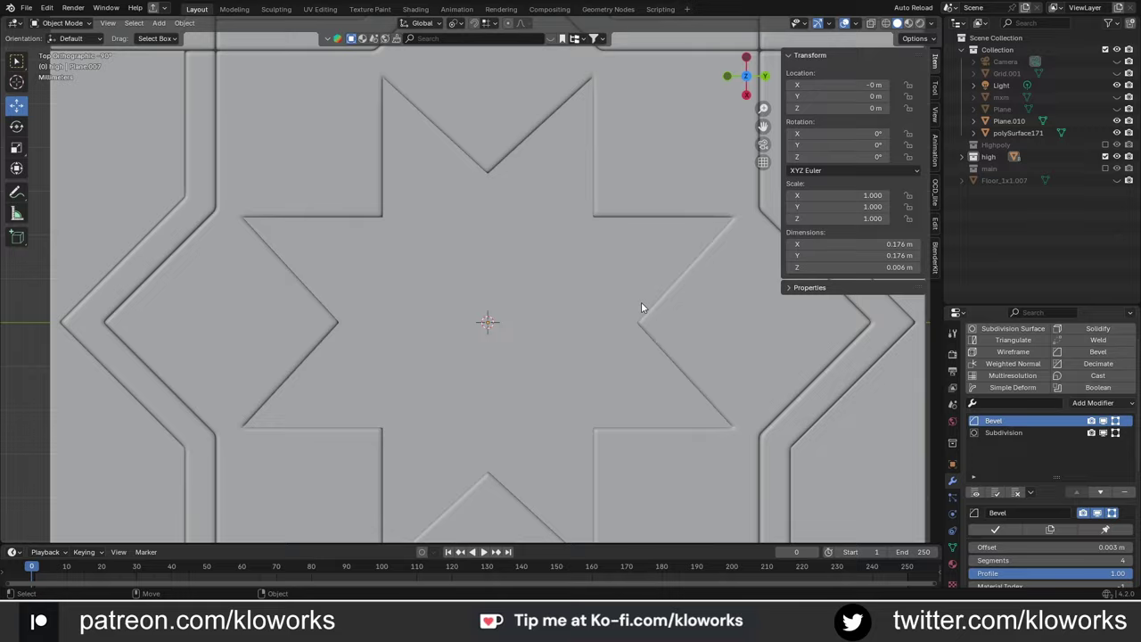
pyautogui.click(641, 307)
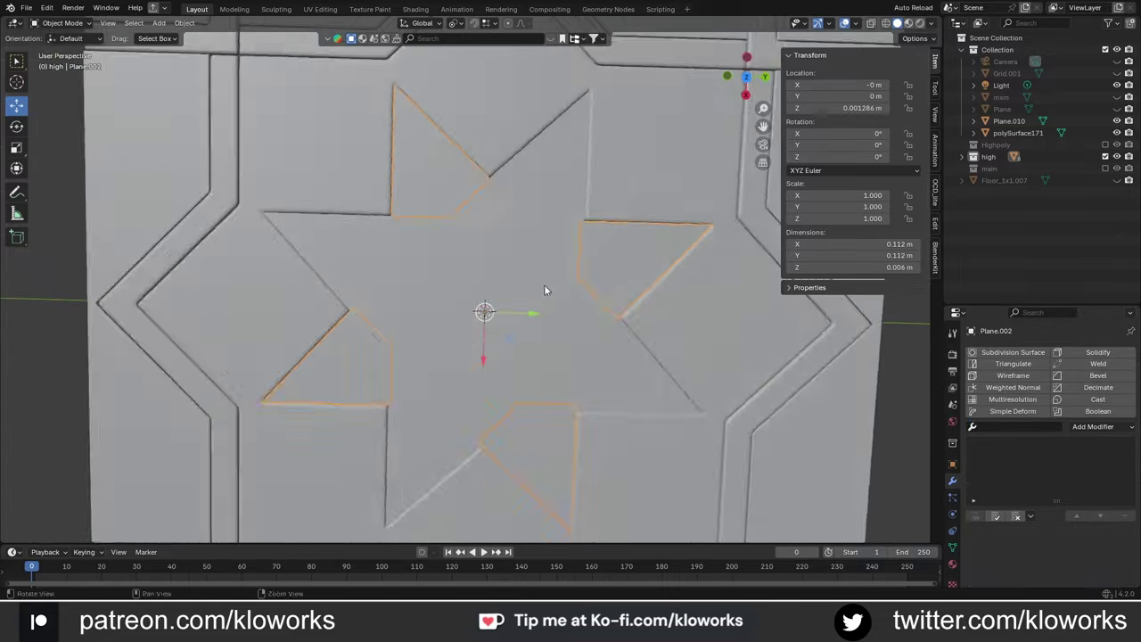
pyautogui.moveTo(583, 358); pyautogui.dragTo(641, 371, button='middle')
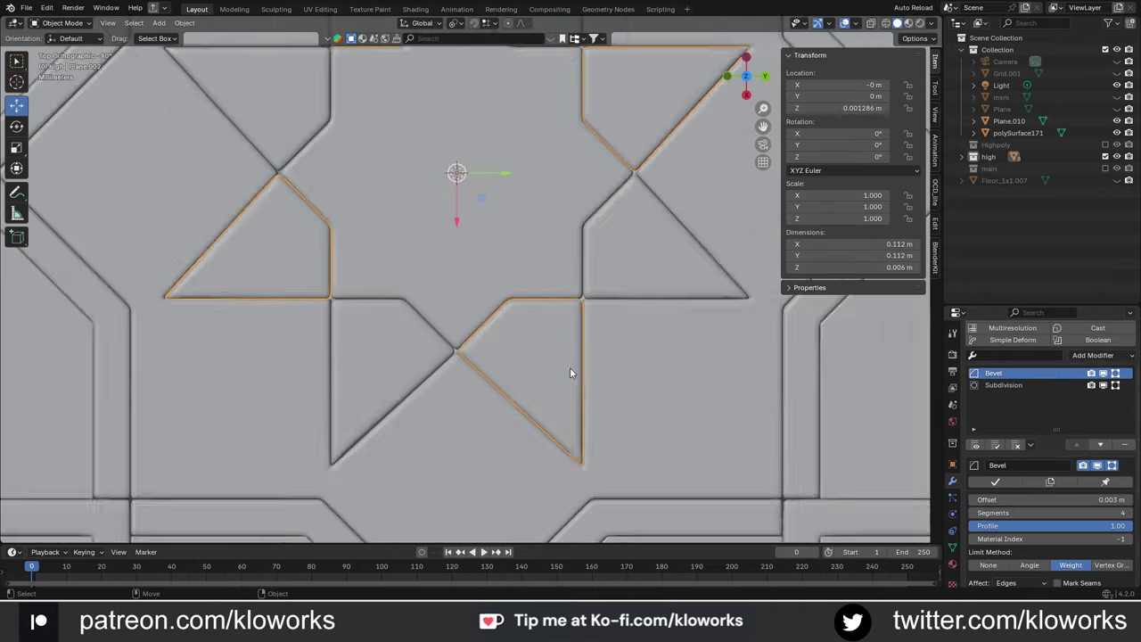
pyautogui.click(1033, 409)
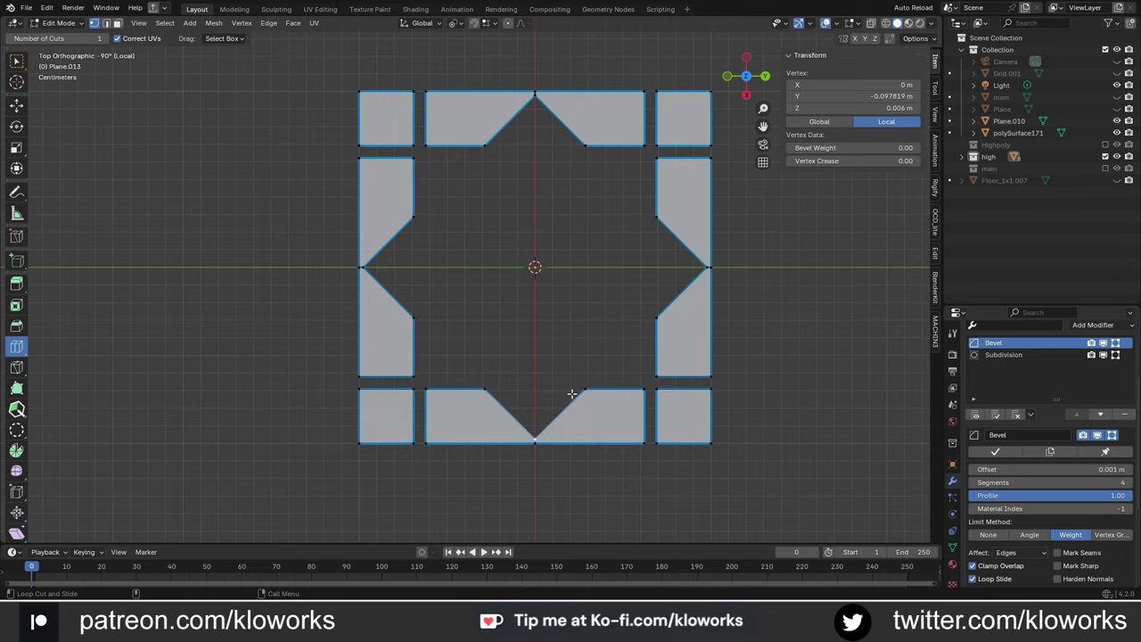
# Step: Merge the border piece's vertices by distance and add a loop cut through the V-notch
pyautogui.scroll(3, 572, 393)
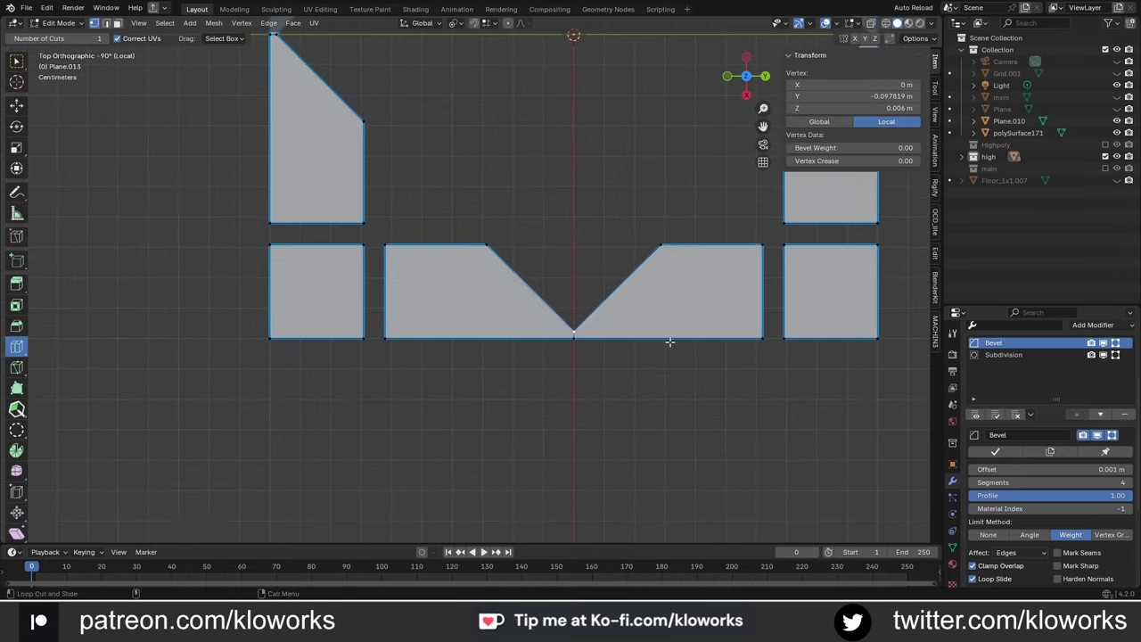
pyautogui.moveTo(669, 339); pyautogui.dragTo(400, 262, button='middle')
pyautogui.press('a')
pyautogui.press('m')
pyautogui.click(576, 329)
pyautogui.click(576, 329)
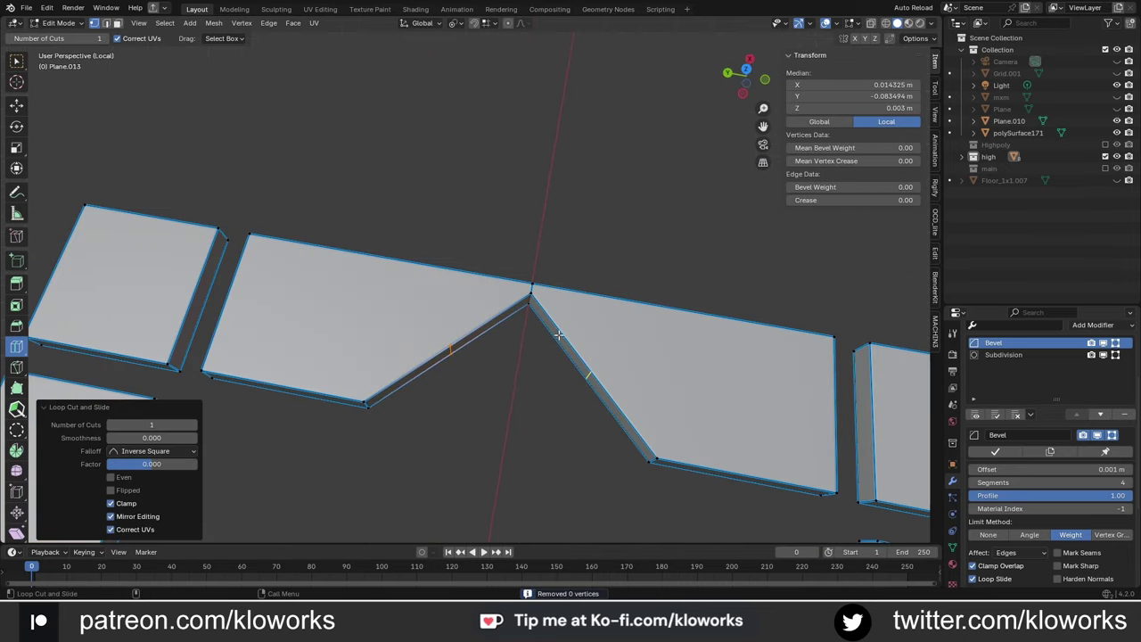
pyautogui.moveTo(576, 329); pyautogui.dragTo(426, 204, button='middle')
pyautogui.press('w')
# Step: Set the border piece's bevel width to 0.003 m in Object Mode
pyautogui.scroll(-3, 575, 266)
pyautogui.moveTo(575, 265); pyautogui.dragTo(521, 240, button='middle')
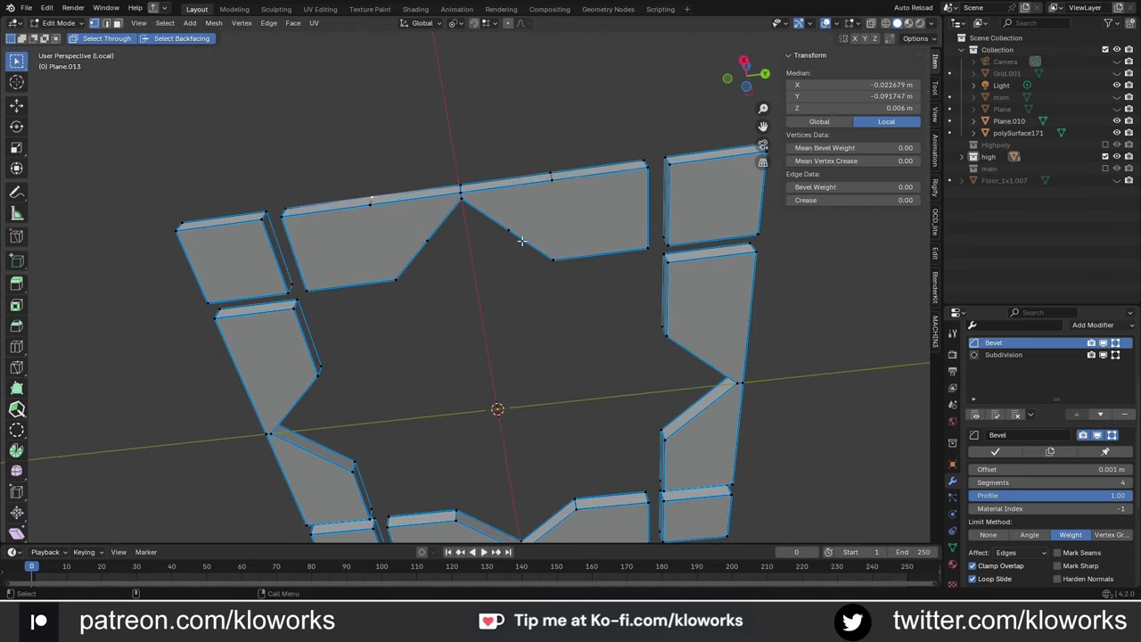
pyautogui.moveTo(378, 216); pyautogui.dragTo(537, 374, button='middle')
pyautogui.press('Tab')
pyautogui.scroll(3, 537, 374)
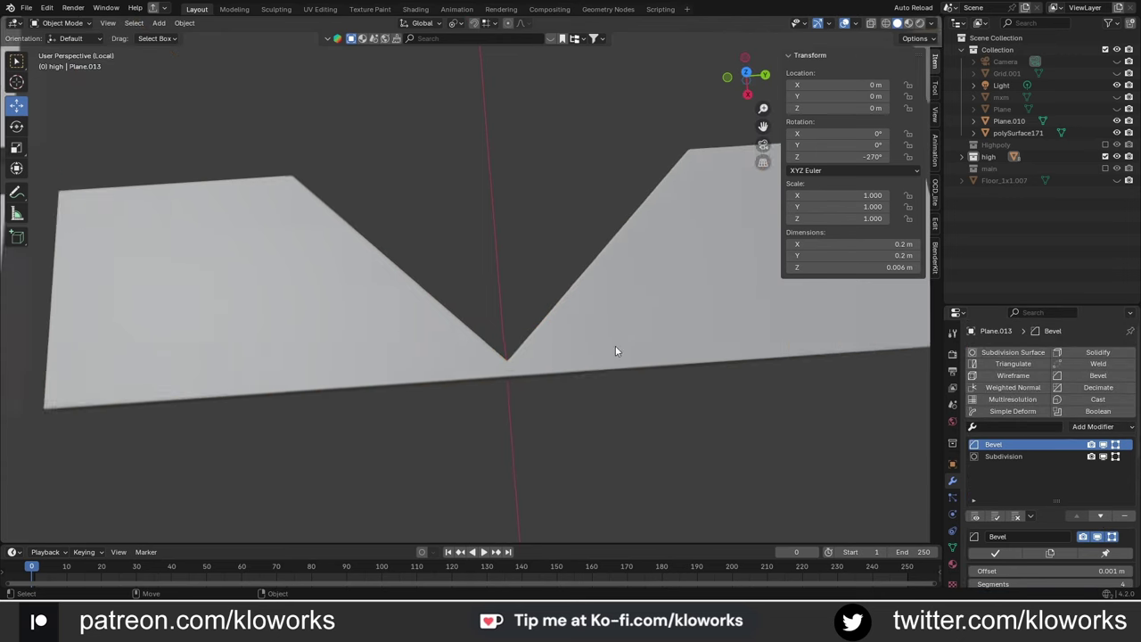
pyautogui.scroll(3, 616, 349)
pyautogui.moveTo(646, 472); pyautogui.dragTo(580, 374, button='middle')
pyautogui.scroll(-3, 1034, 428)
pyautogui.click(985, 475)
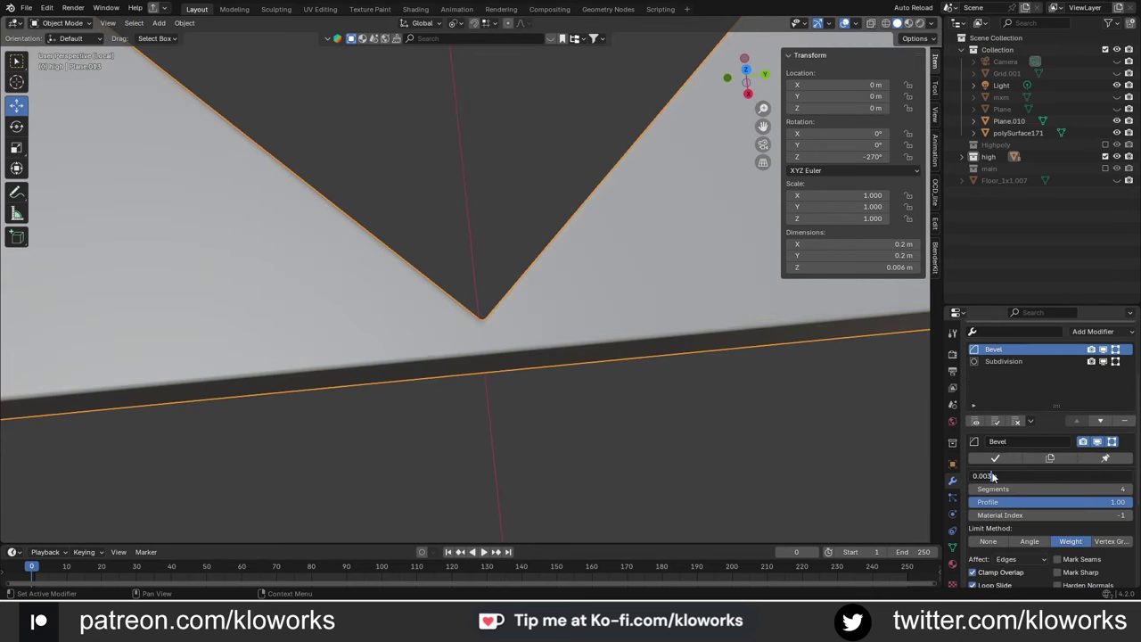
pyautogui.press('Return')
# Step: Slide the notch's vertical corner edge, set the bevel width to 0.001 m, and return to Object Mode
pyautogui.press('KP_7')
pyautogui.press('Tab')
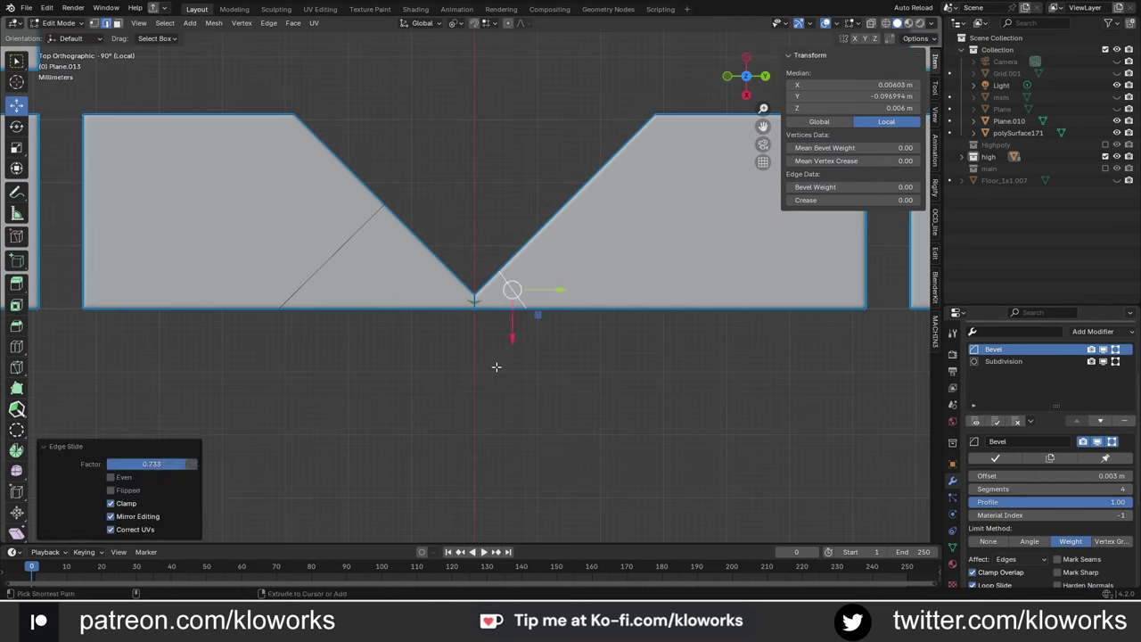
pyautogui.scroll(3, 497, 366)
pyautogui.hotkey('alt', 'Tab')
pyautogui.moveTo(502, 314)
pyautogui.mouseDown(button='middle')
pyautogui.moveTo(471, 361)
pyautogui.moveTo(508, 401)
pyautogui.mouseUp(button='middle')
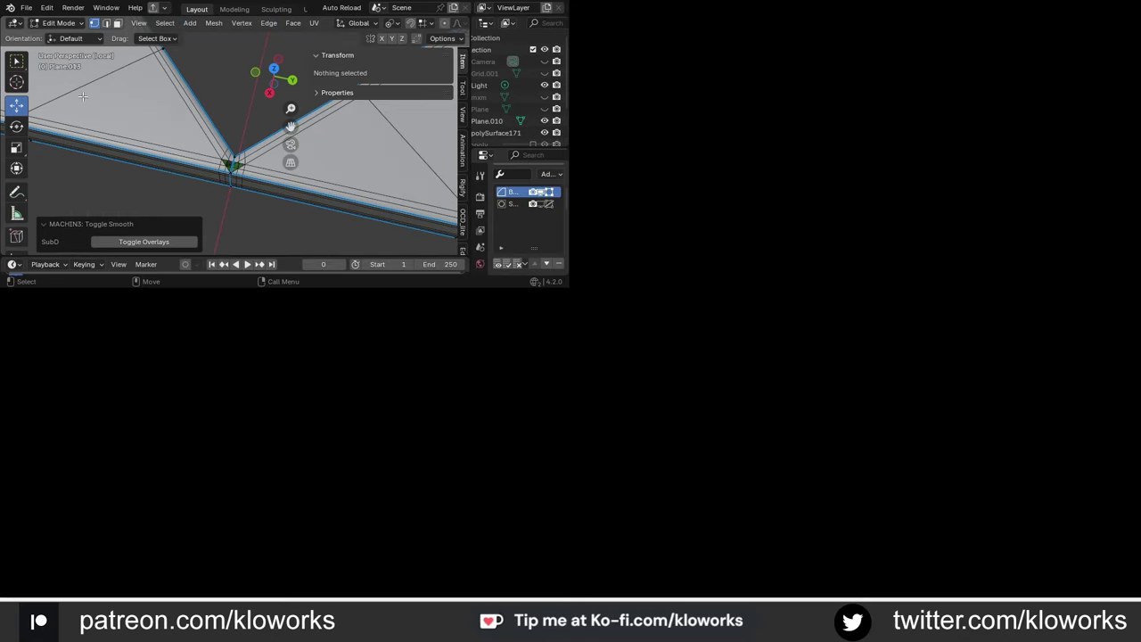
pyautogui.click(463, 352)
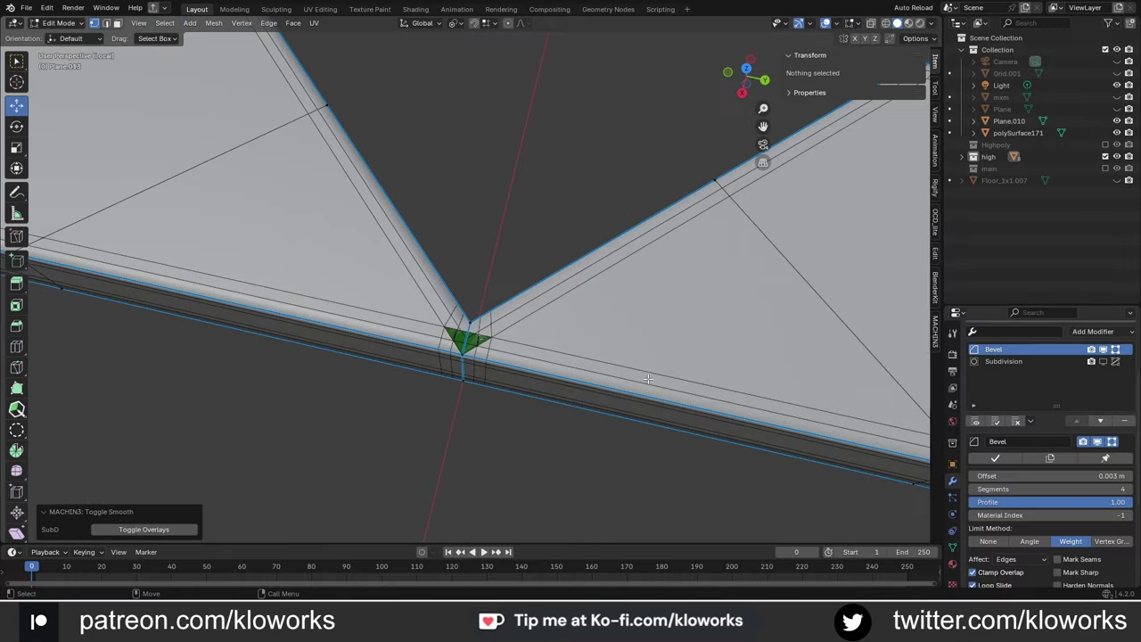
pyautogui.moveTo(463, 352); pyautogui.dragTo(459, 423, button='middle')
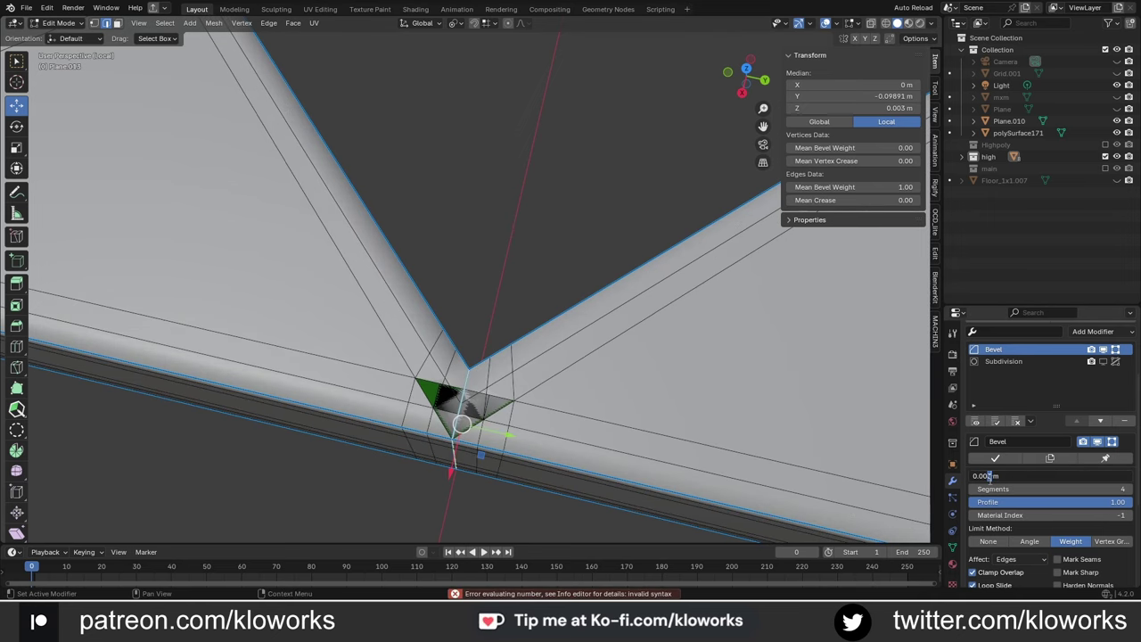
pyautogui.write('1')
pyautogui.press('Return')
pyautogui.press('Tab')
pyautogui.press('KP_7')
pyautogui.moveTo(523, 362); pyautogui.dragTo(471, 364, button='middle')
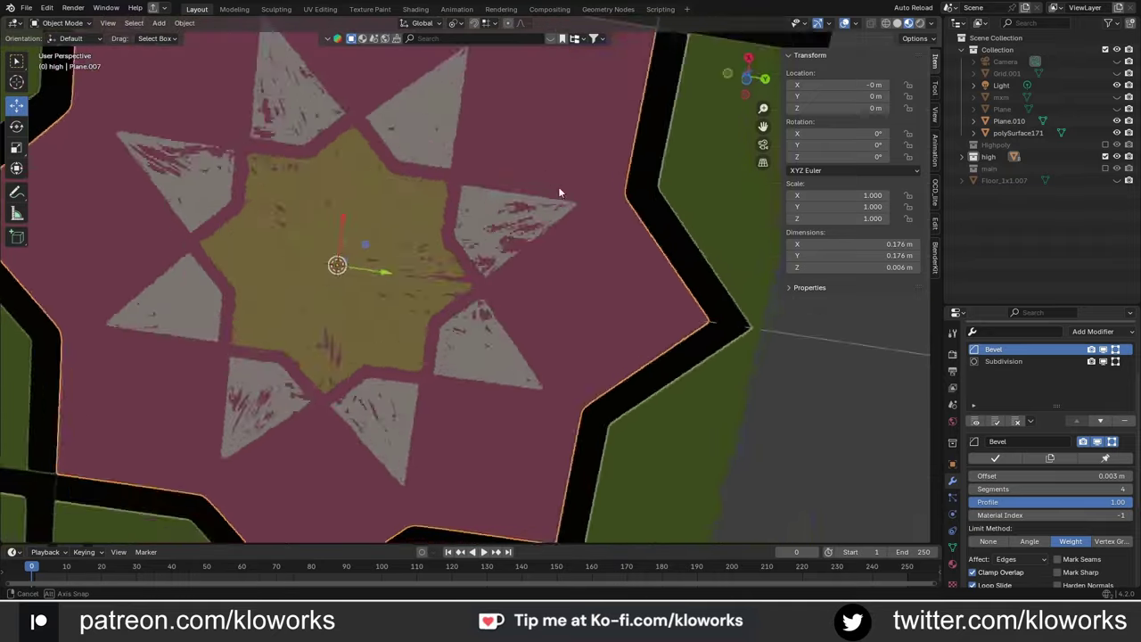
# Step: Isolate the pink star piece to inspect its shape and material settings
pyautogui.scroll(-5, 558, 192)
pyautogui.moveTo(476, 219)
pyautogui.mouseDown(button='middle')
pyautogui.moveTo(491, 461)
pyautogui.moveTo(481, 281)
pyautogui.moveTo(474, 438)
pyautogui.moveTo(461, 270)
pyautogui.mouseUp(button='middle')
pyautogui.scroll(4, 474, 438)
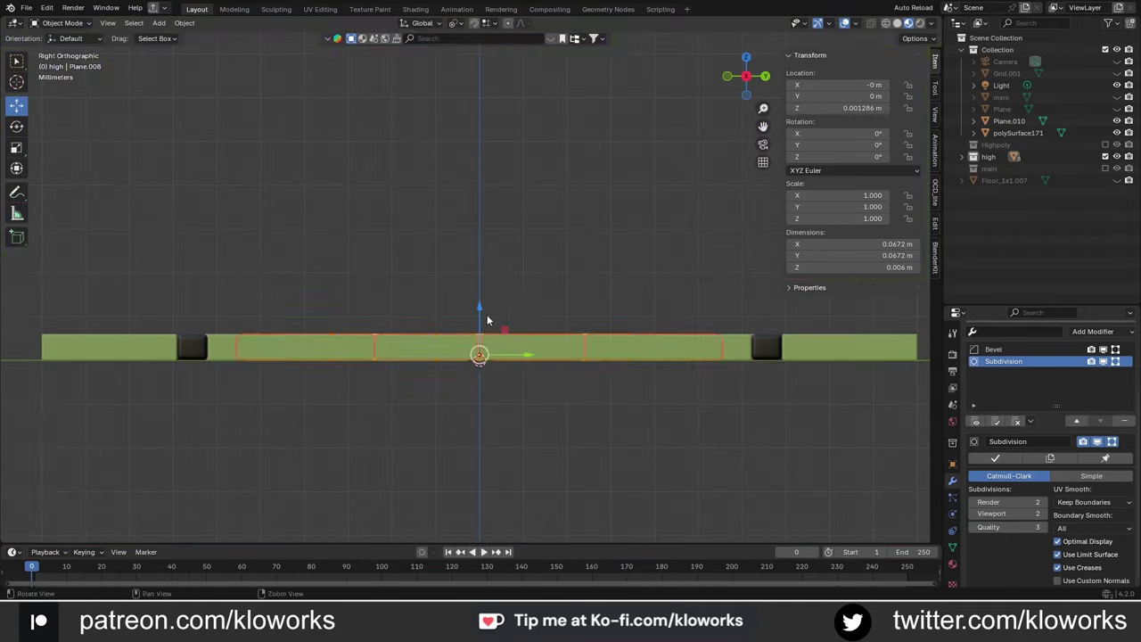
pyautogui.scroll(2, 487, 320)
pyautogui.scroll(-2, 158, 400)
pyautogui.scroll(2, 499, 348)
pyautogui.moveTo(500, 348); pyautogui.dragTo(555, 184, button='middle')
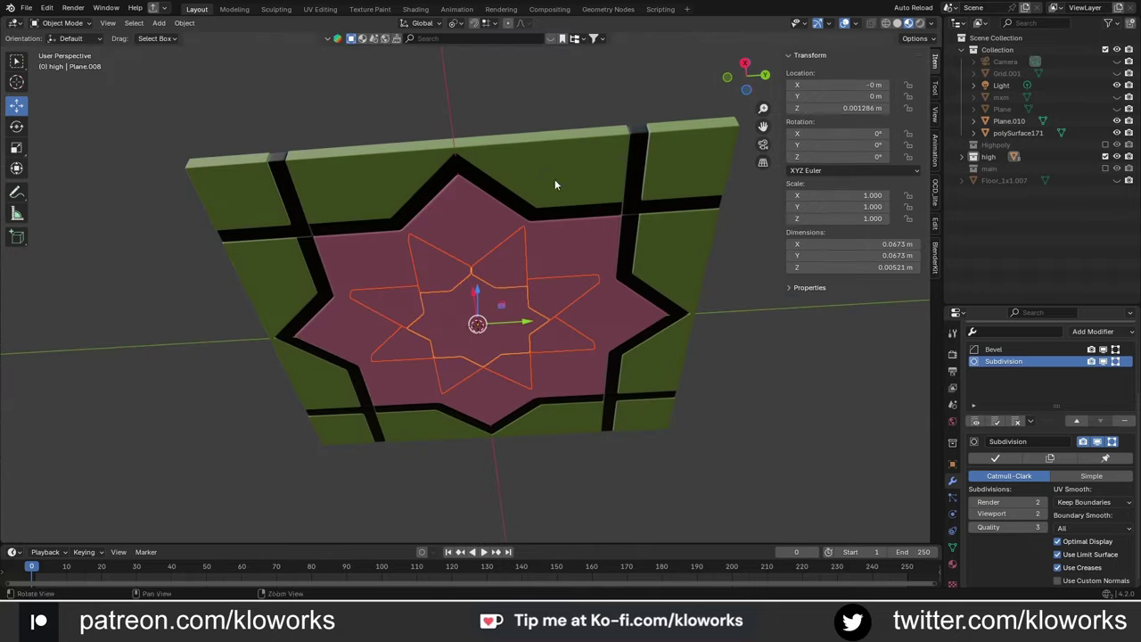
pyautogui.press('KP_7')
pyautogui.scroll(2, 555, 185)
pyautogui.scroll(-2, 575, 317)
pyautogui.click(575, 316)
pyautogui.scroll(1, 537, 309)
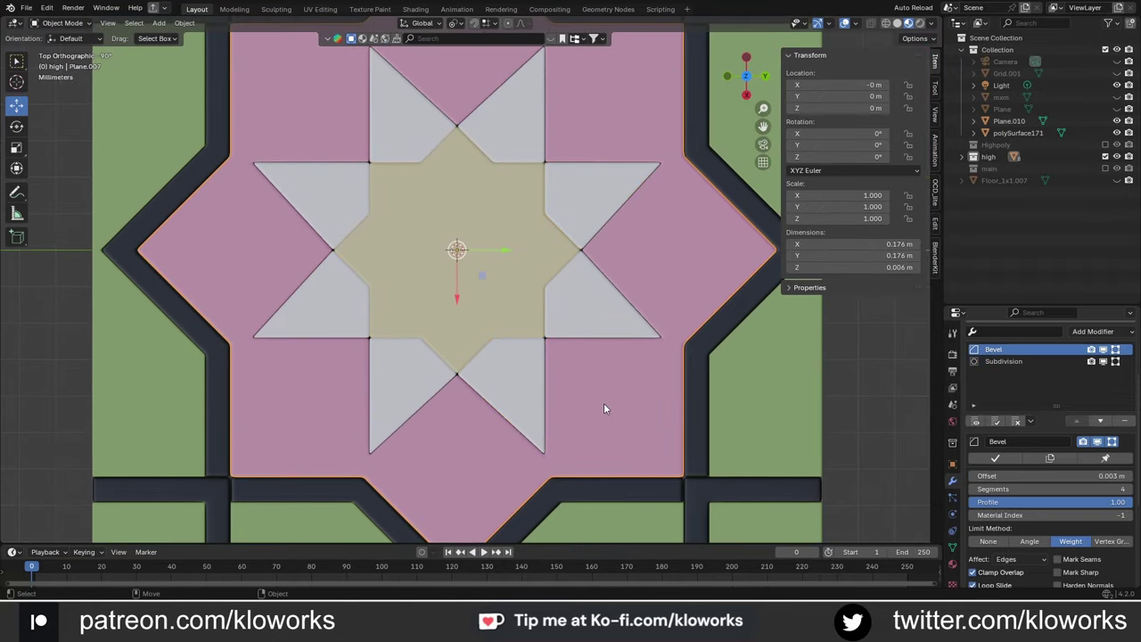
pyautogui.press('KP_Divide')
pyautogui.moveTo(604, 403)
pyautogui.mouseDown(button='middle')
pyautogui.moveTo(480, 356)
pyautogui.moveTo(581, 334)
pyautogui.mouseUp(button='middle')
pyautogui.press('KP_7')
pyautogui.click(953, 564)
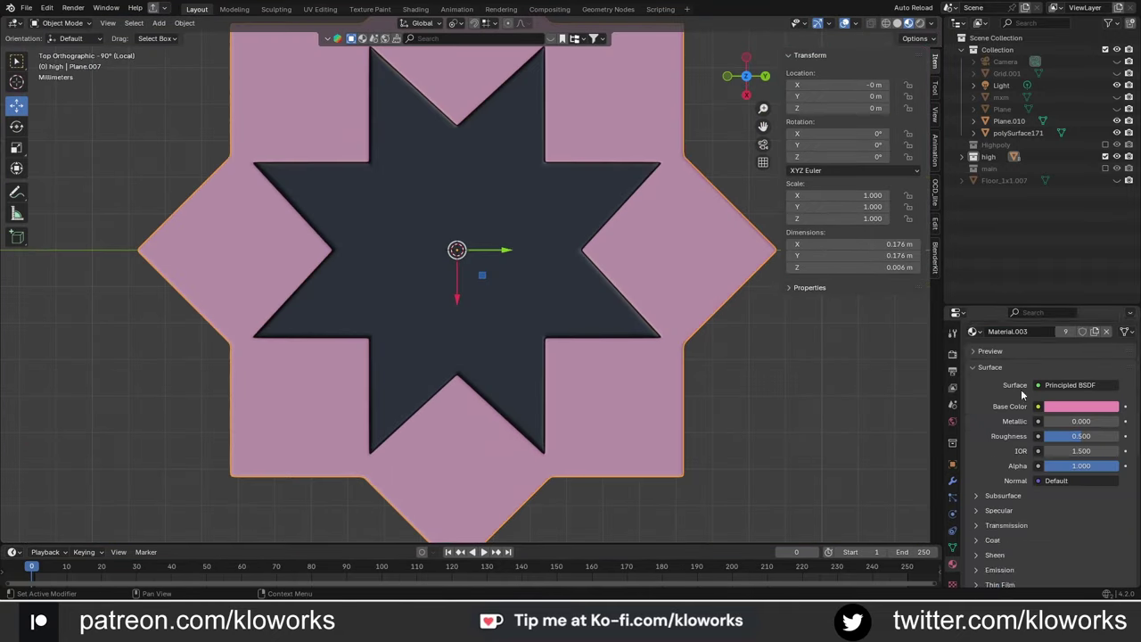
pyautogui.press('KP_Divide')
# Step: Select a dark grout strip and inspect its Bevel modifier settings
pyautogui.scroll(-3, 302, 314)
pyautogui.scroll(3, 302, 314)
pyautogui.keyDown('shift'); pyautogui.moveTo(427, 316); pyautogui.dragTo(604, 321, button='middle'); pyautogui.keyUp('shift')
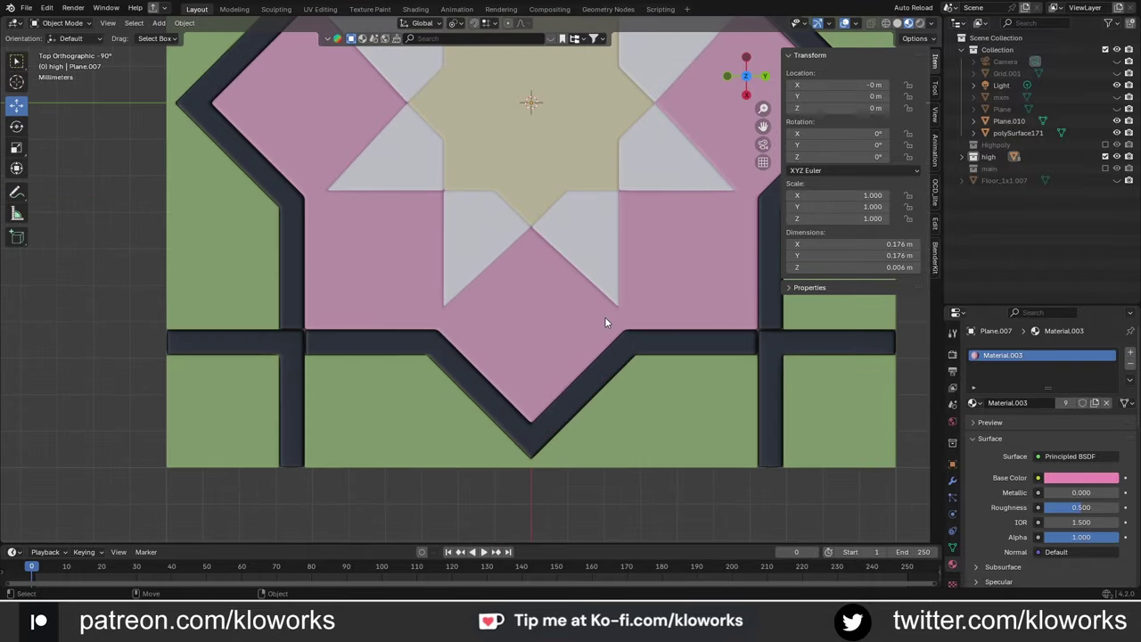
pyautogui.scroll(2, 604, 321)
pyautogui.click(517, 402)
pyautogui.scroll(-1, 660, 415)
pyautogui.scroll(1, 633, 448)
pyautogui.click(952, 482)
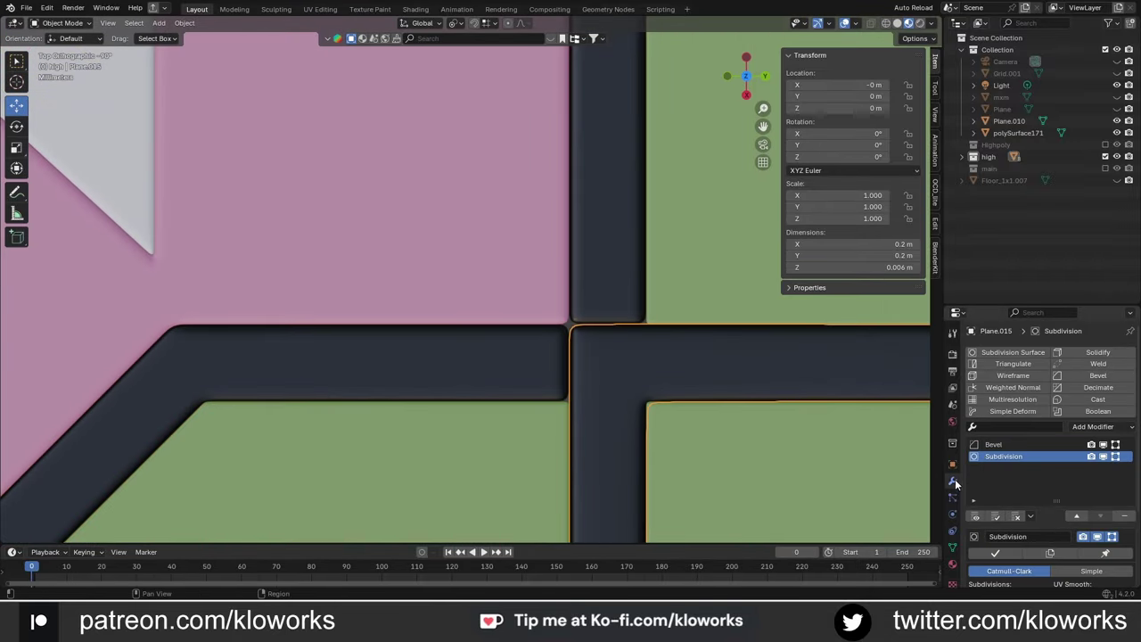
pyautogui.click(993, 444)
pyautogui.scroll(-3, 1021, 459)
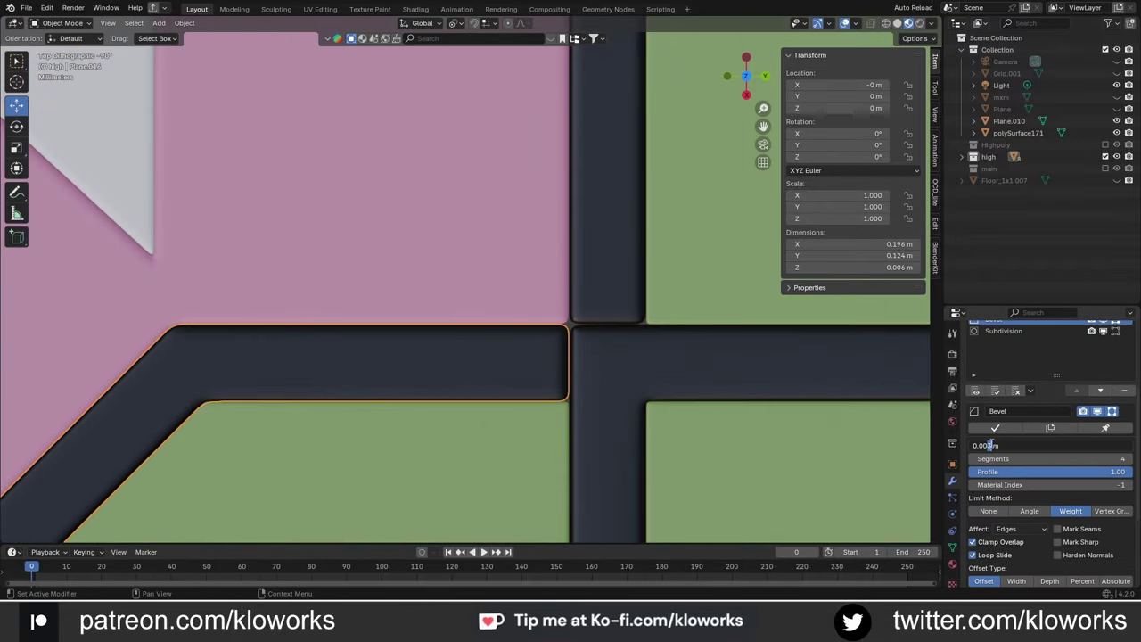
pyautogui.scroll(-3, 537, 353)
pyautogui.scroll(3, 628, 391)
# Step: Compare bevels on the other dark strips and the border piece, then add a 2 m plane
pyautogui.click(628, 391)
pyautogui.scroll(-3, 750, 375)
pyautogui.moveTo(751, 374); pyautogui.dragTo(585, 378, button='middle')
pyautogui.scroll(3, 585, 378)
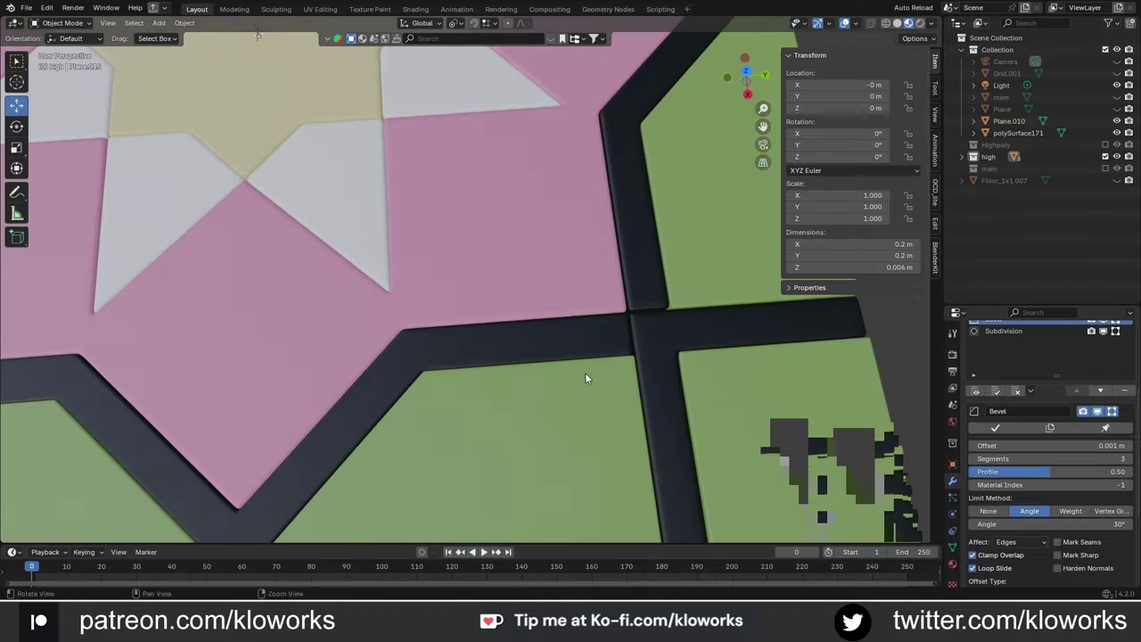
pyautogui.press('KP_7')
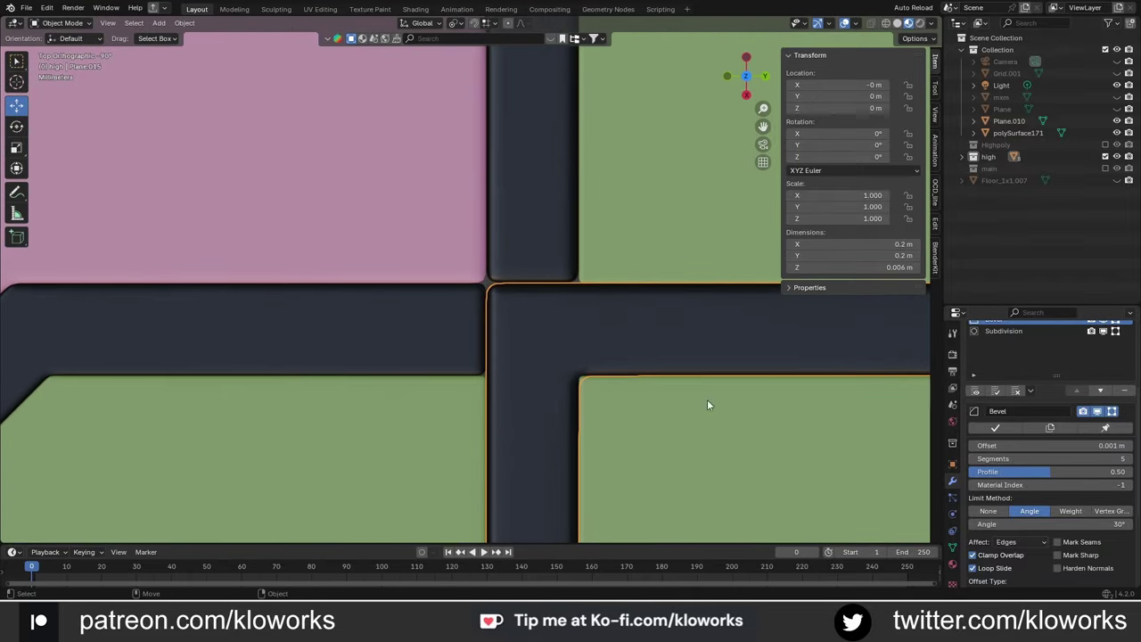
pyautogui.scroll(-3, 431, 325)
pyautogui.click(431, 324)
pyautogui.scroll(3, 575, 302)
pyautogui.scroll(2, 575, 302)
pyautogui.click(553, 258)
pyautogui.hotkey('ctrl', 'Tab')
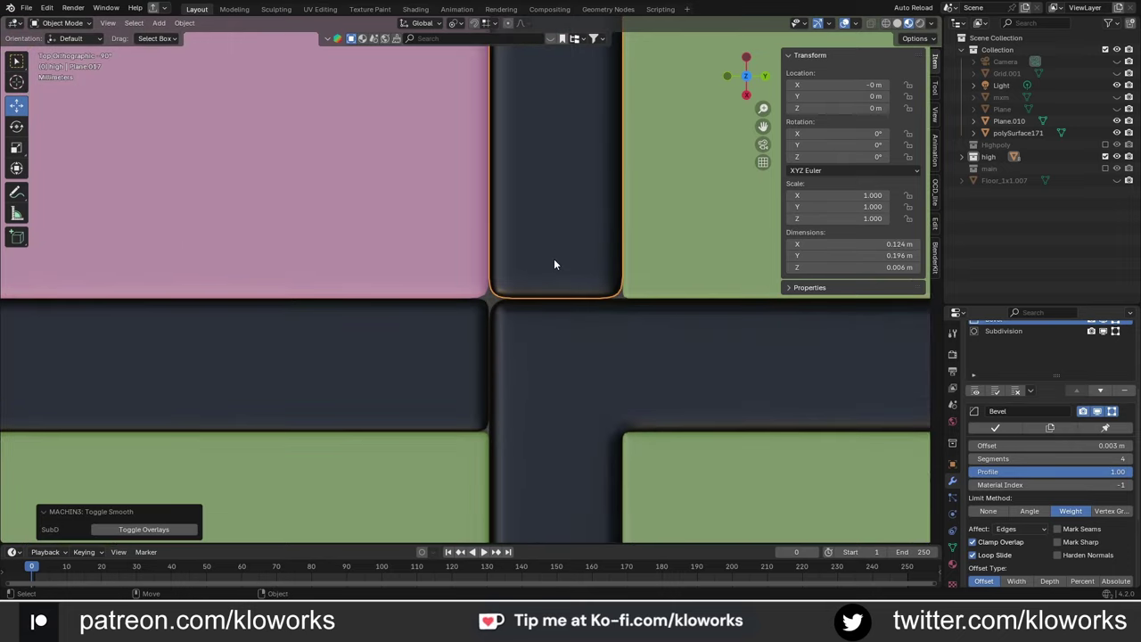
pyautogui.scroll(-3, 614, 234)
pyautogui.scroll(2, 707, 362)
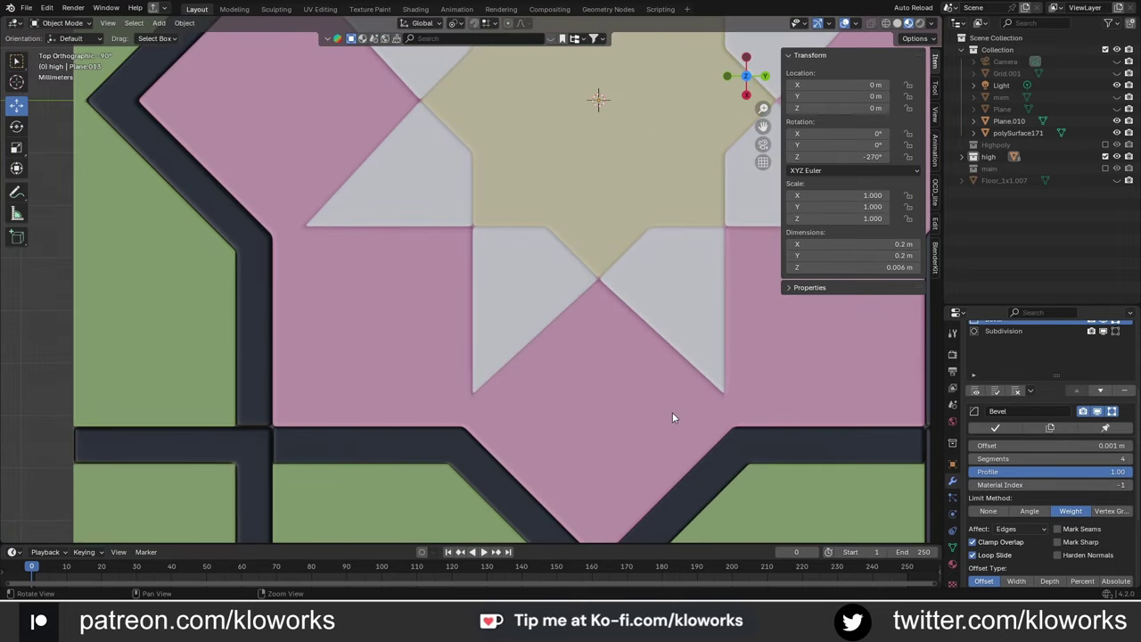
pyautogui.click(672, 412)
pyautogui.moveTo(672, 412); pyautogui.dragTo(559, 332, button='middle')
pyautogui.click(579, 366)
# Step: Scale the new plane to 0.1 and move it vertically into place
pyautogui.write('s')
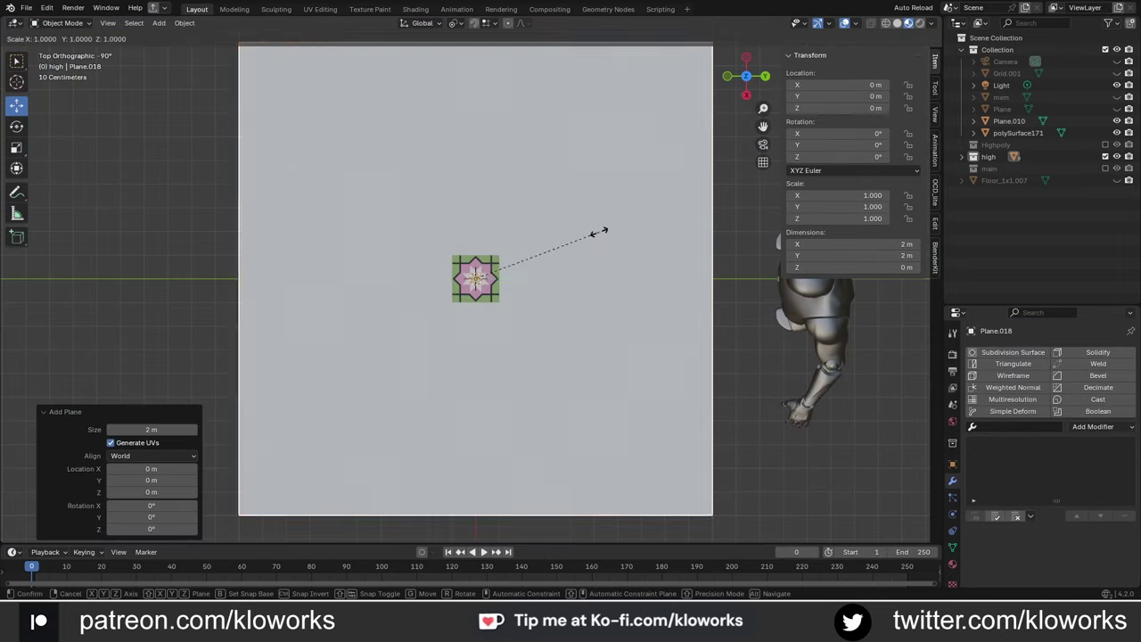
pyautogui.write('.1')
pyautogui.press('Return')
pyautogui.press('g')
pyautogui.press('z')
pyautogui.click(549, 270)
# Step: From the top view, select the dark bar at the lower-right junction and the pink piece
pyautogui.press('KP_7')
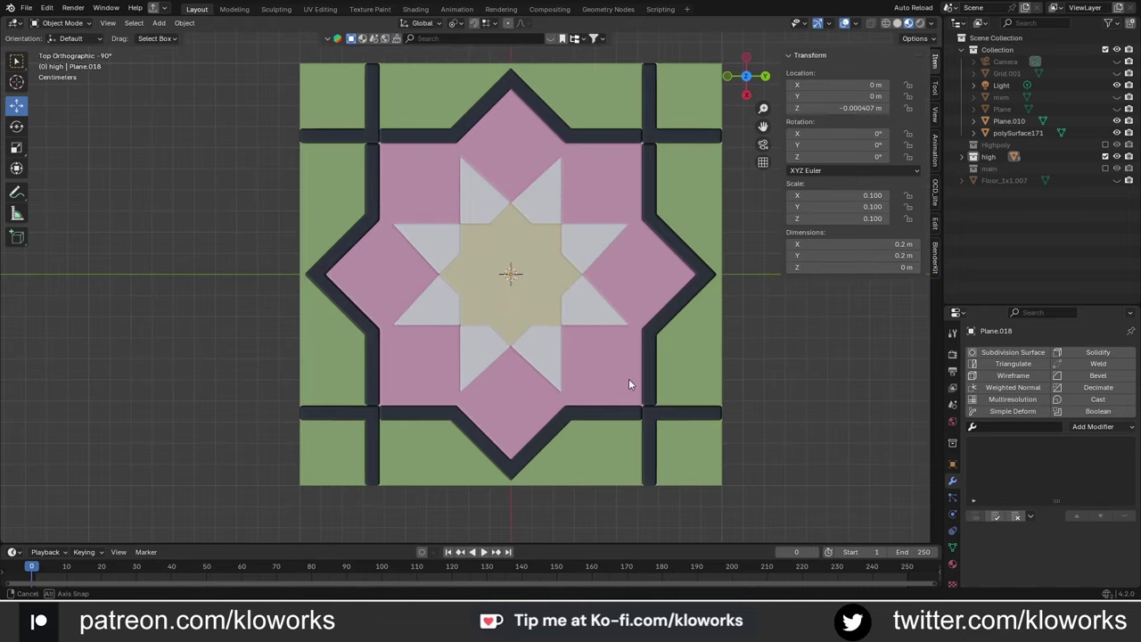
pyautogui.scroll(4, 628, 378)
pyautogui.scroll(-2, 559, 412)
pyautogui.scroll(-2, 460, 302)
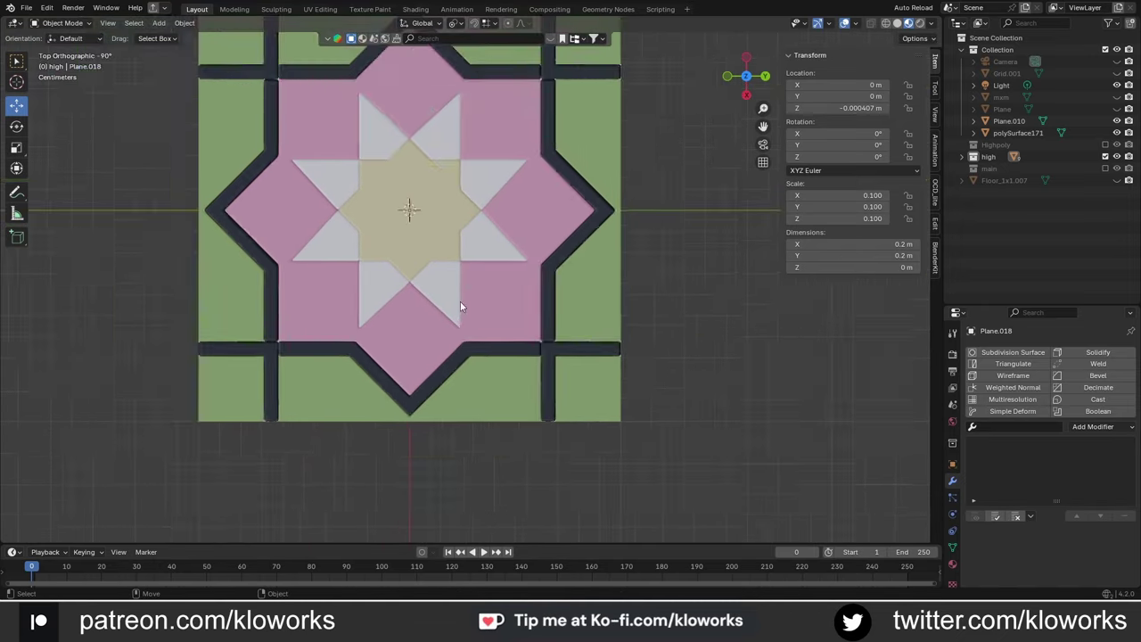
pyautogui.scroll(4, 534, 330)
pyautogui.click(559, 349)
pyautogui.scroll(1, 596, 336)
pyautogui.scroll(4, 600, 370)
pyautogui.scroll(-2, 599, 370)
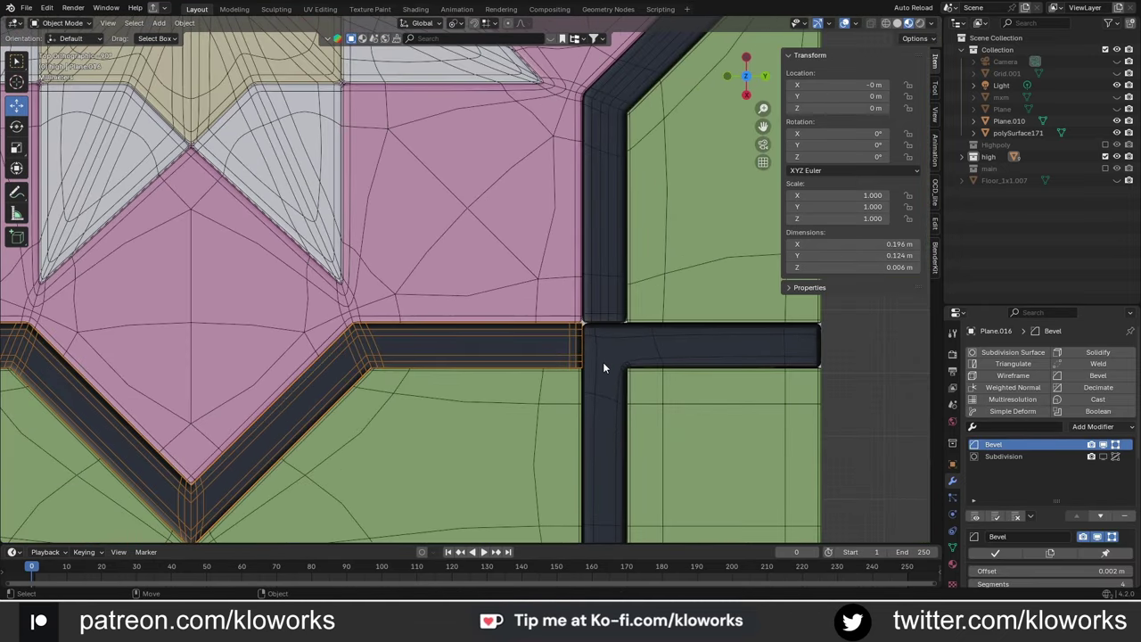
pyautogui.scroll(3, 603, 362)
pyautogui.click(662, 362)
# Step: Select the central star piece and set its Bevel offset to 0.004 m
pyautogui.hotkey('alt', 'Tab')
pyautogui.scroll(-4, 663, 367)
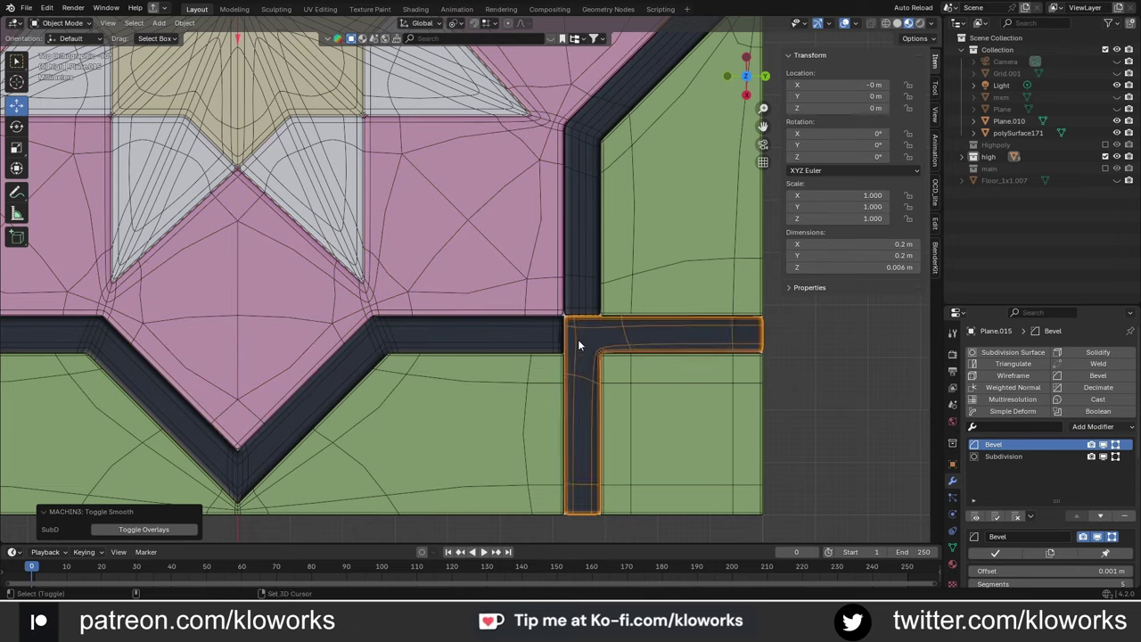
pyautogui.scroll(-5, 577, 345)
pyautogui.moveTo(606, 484); pyautogui.dragTo(553, 407, button='middle')
pyautogui.scroll(4, 553, 407)
pyautogui.scroll(3, 765, 374)
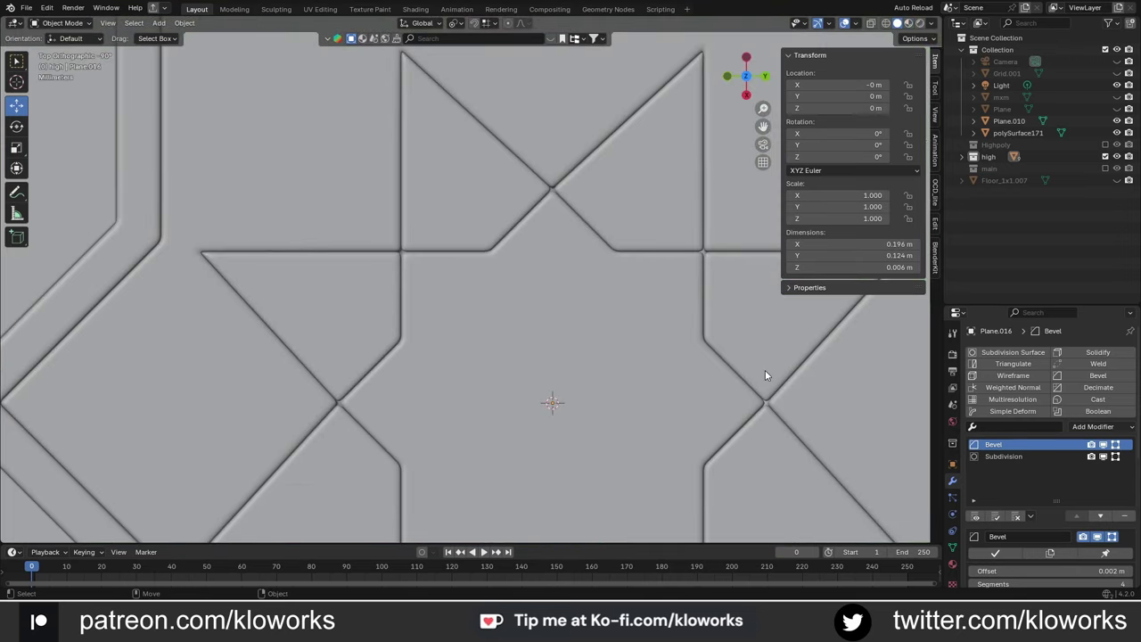
pyautogui.scroll(-4, 765, 374)
pyautogui.click(548, 324)
pyautogui.scroll(4, 547, 323)
pyautogui.doubleClick(1112, 477)
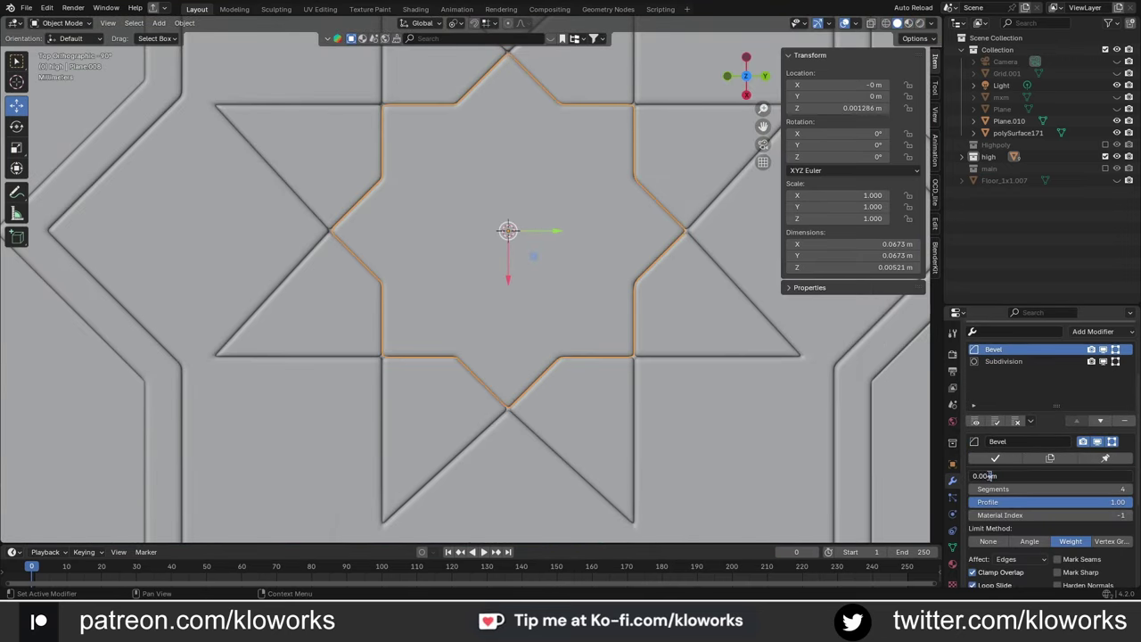
pyautogui.scroll(3, 733, 419)
pyautogui.scroll(-8, 550, 354)
# Step: Box-zoom onto the tile and return to the top view
pyautogui.moveTo(550, 354); pyautogui.dragTo(443, 250, button='middle')
pyautogui.hotkey('shift', 'b')
pyautogui.moveTo(230, 148); pyautogui.dragTo(683, 460)
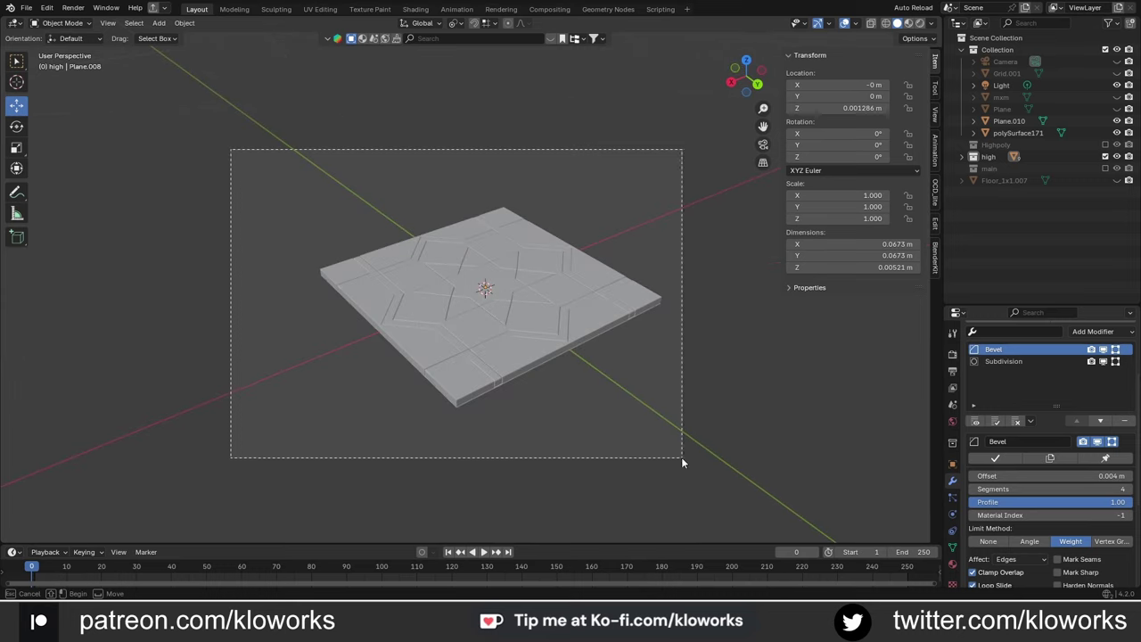
pyautogui.press('KP_7')
pyautogui.scroll(-6, 463, 294)
pyautogui.moveTo(481, 294); pyautogui.dragTo(509, 293, button='middle')
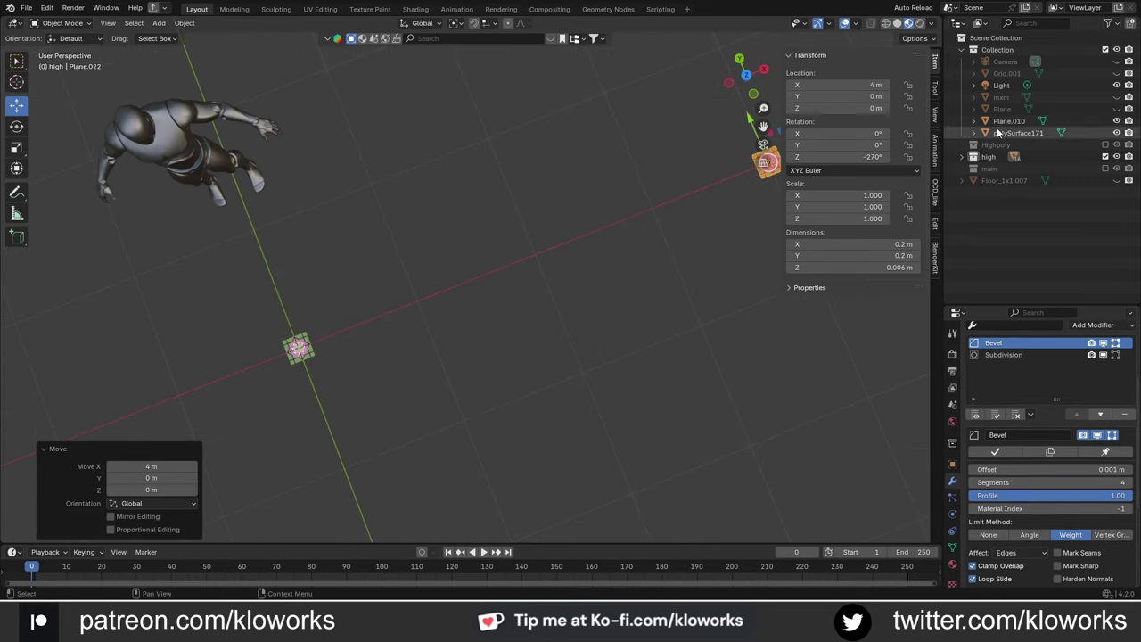
# Step: Place the tile and duplicate it into a row of repeated copies
pyautogui.press('KP_7')
pyautogui.scroll(6, 581, 352)
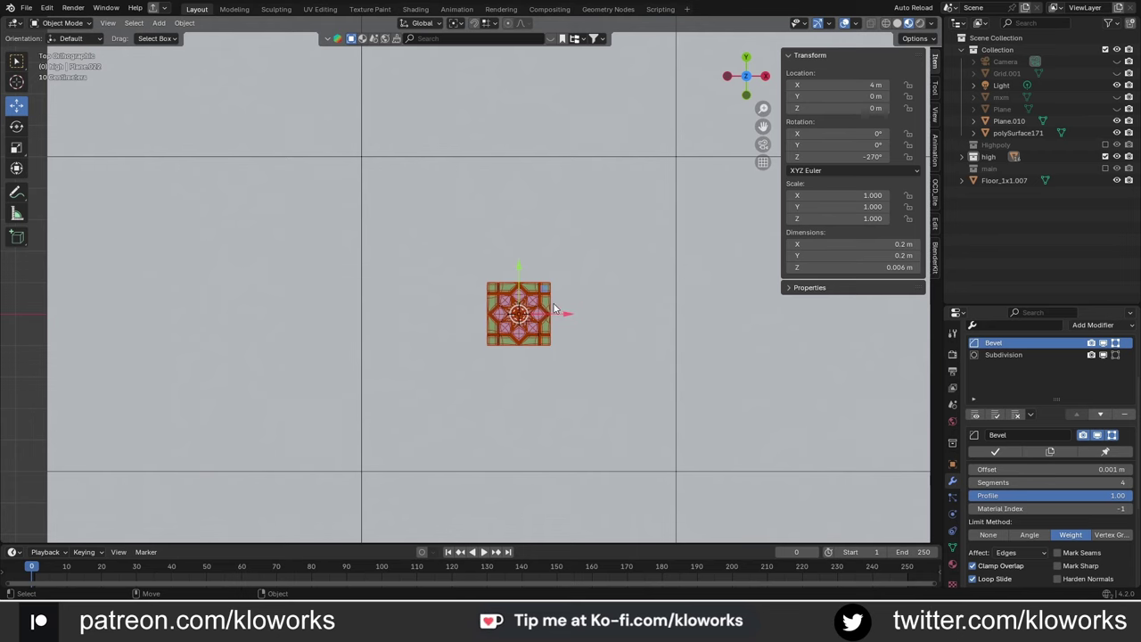
pyautogui.click(389, 176)
pyautogui.scroll(2, 431, 277)
pyautogui.hotkey('shift', 'd')
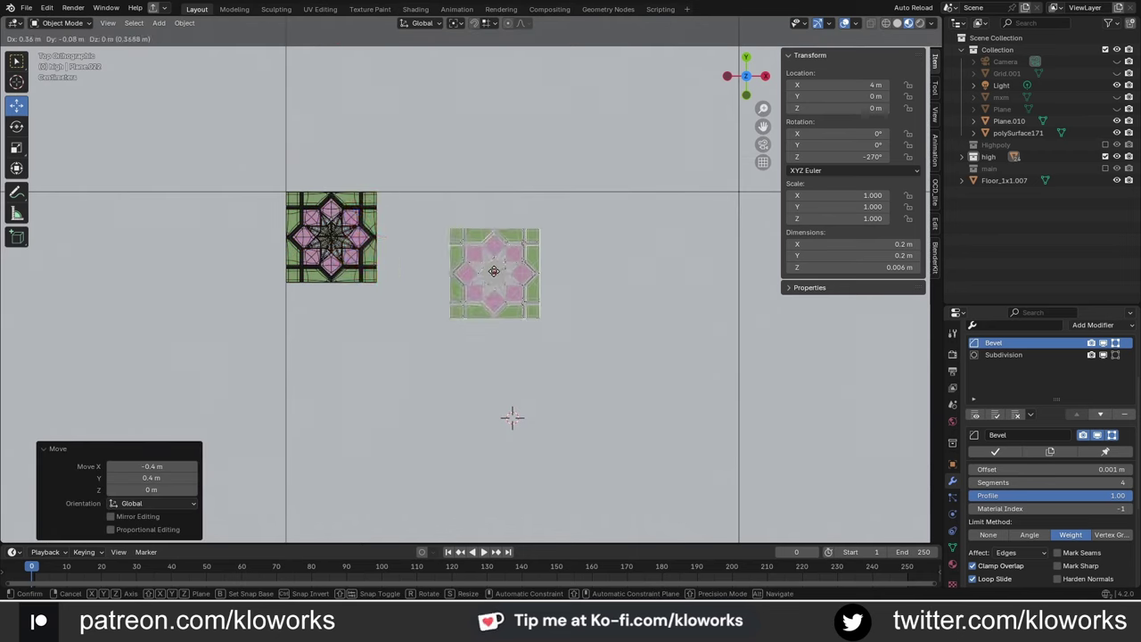
pyautogui.click(425, 241)
pyautogui.hotkey('shift', 'r')
pyautogui.hotkey('shift', 'r')
pyautogui.hotkey('shift', 'r')
pyautogui.scroll(-2, 490, 344)
pyautogui.hotkey('shift', 'r')
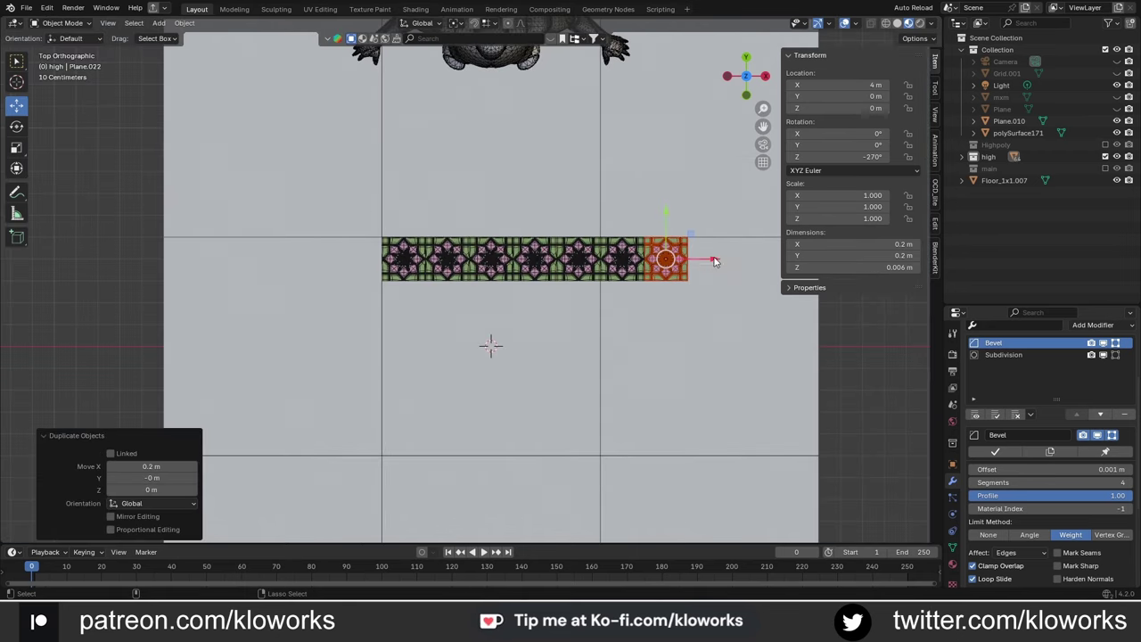
pyautogui.hotkey('shift', 'r')
# Step: Copy the whole row 0.2 m below and repeat it downward
pyautogui.hotkey('shift', 'd')
pyautogui.click(523, 349)
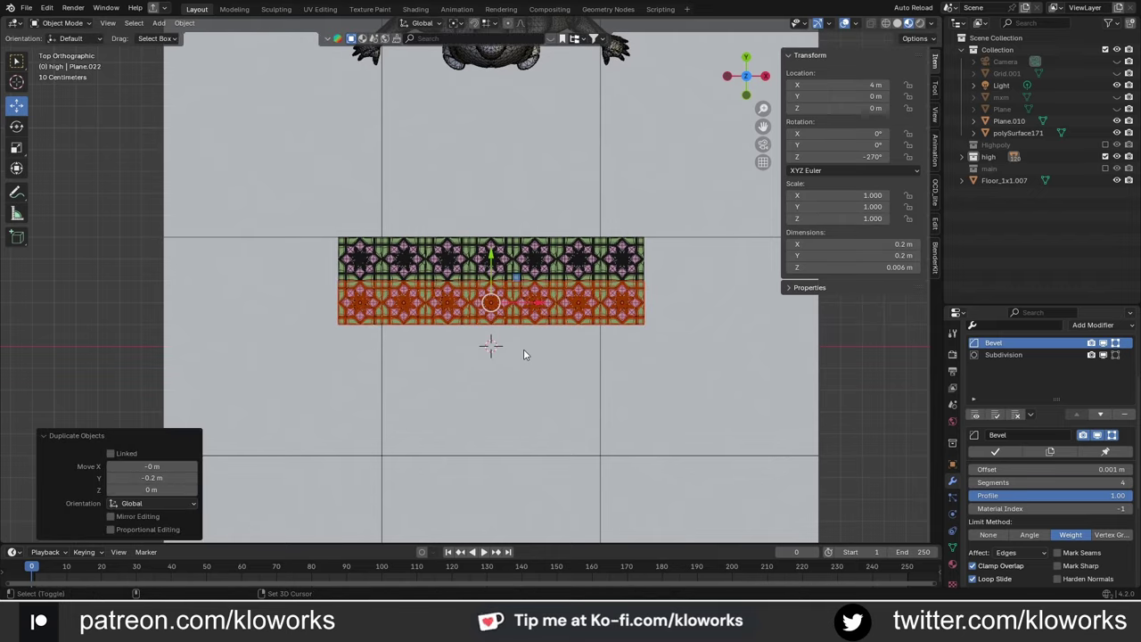
pyautogui.scroll(2, 524, 353)
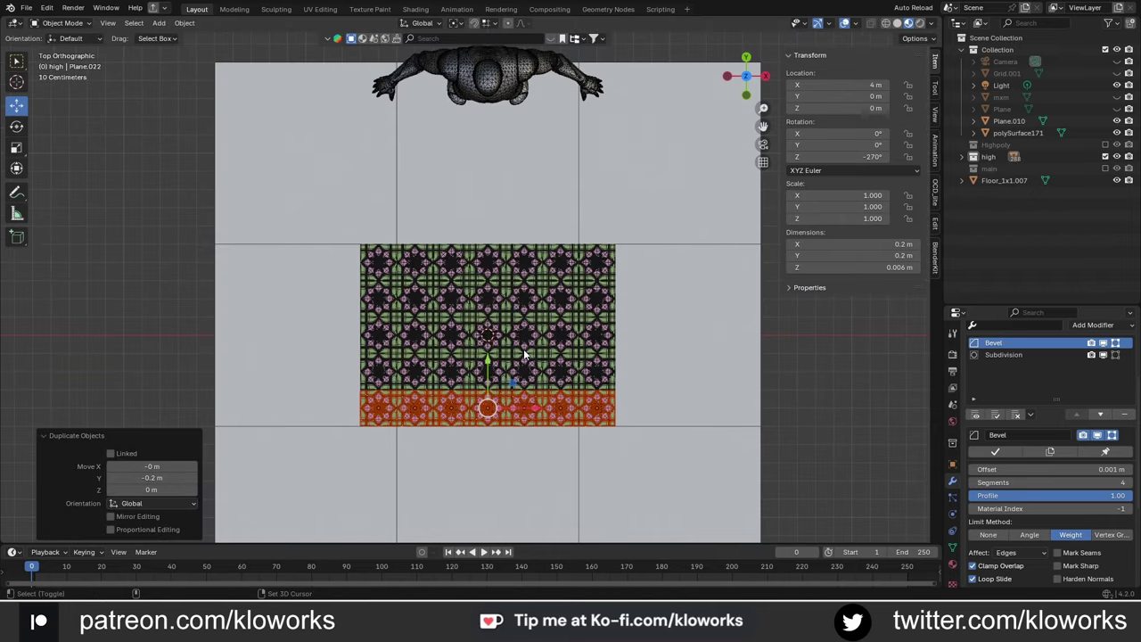
pyautogui.hotkey('shift', 'r')
pyautogui.hotkey('shift', 'r')
# Step: Select the floor plane Floor_1x1.007 and hide it
pyautogui.click(602, 433)
pyautogui.moveTo(523, 349)
pyautogui.mouseDown(button='middle')
pyautogui.moveTo(601, 432)
pyautogui.moveTo(541, 405)
pyautogui.moveTo(586, 419)
pyautogui.mouseUp(button='middle')
pyautogui.moveTo(585, 392); pyautogui.dragTo(604, 357)
pyautogui.press('h')
pyautogui.moveTo(603, 356); pyautogui.dragTo(565, 391, button='middle')
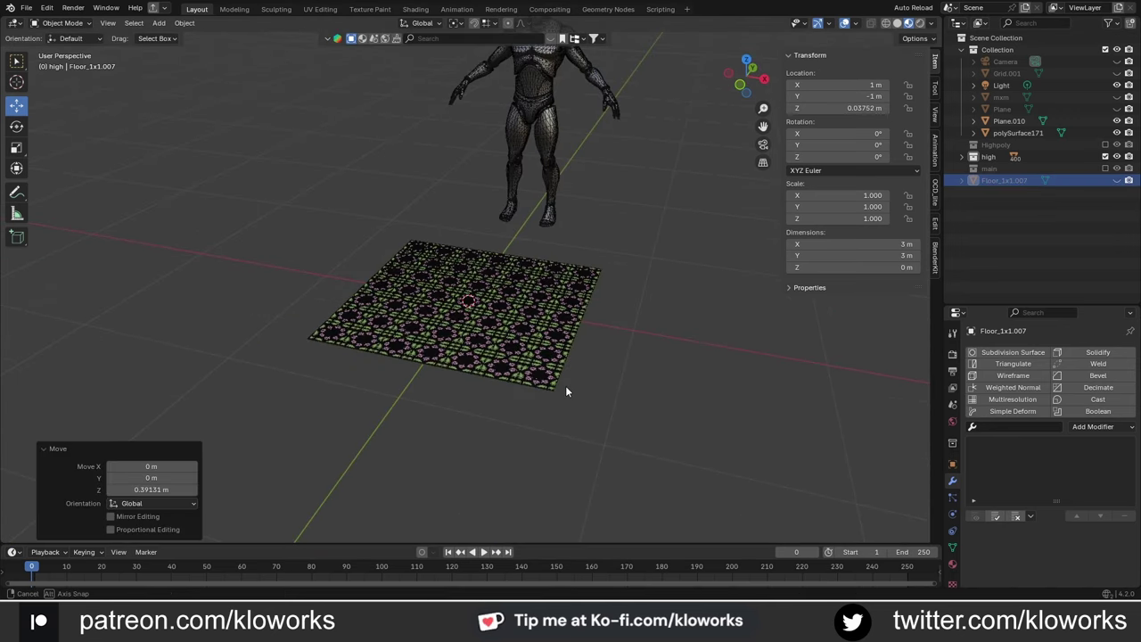
# Step: Add a new 1 m plane and select it
pyautogui.hotkey('shift', 'a')
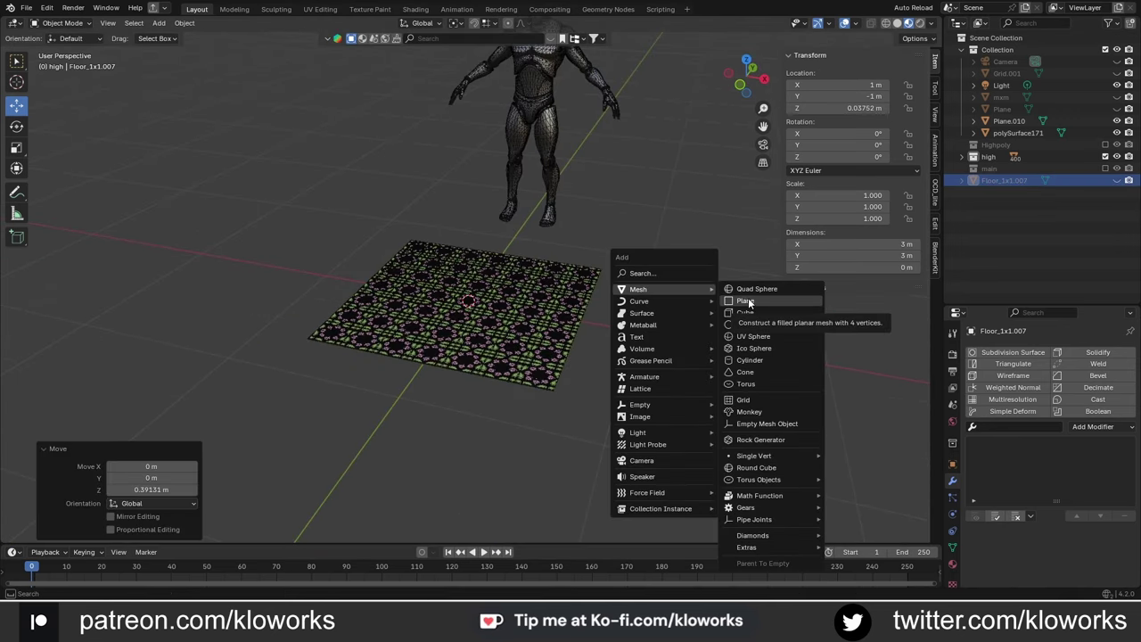
pyautogui.click(748, 304)
pyautogui.moveTo(748, 304)
pyautogui.mouseDown(button='middle')
pyautogui.moveTo(605, 314)
pyautogui.moveTo(521, 228)
pyautogui.mouseUp(button='middle')
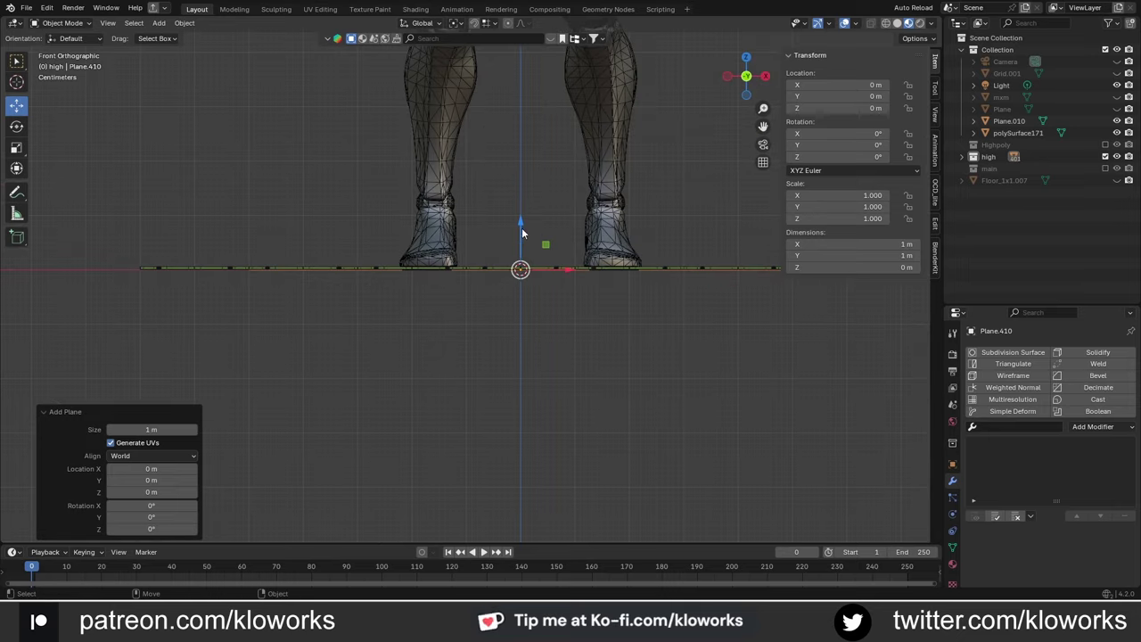
pyautogui.moveTo(522, 227); pyautogui.dragTo(522, 233)
pyautogui.moveTo(522, 233)
pyautogui.mouseDown(button='middle')
pyautogui.moveTo(418, 303)
pyautogui.moveTo(211, 150)
pyautogui.mouseUp(button='middle')
pyautogui.moveTo(210, 149); pyautogui.dragTo(590, 474)
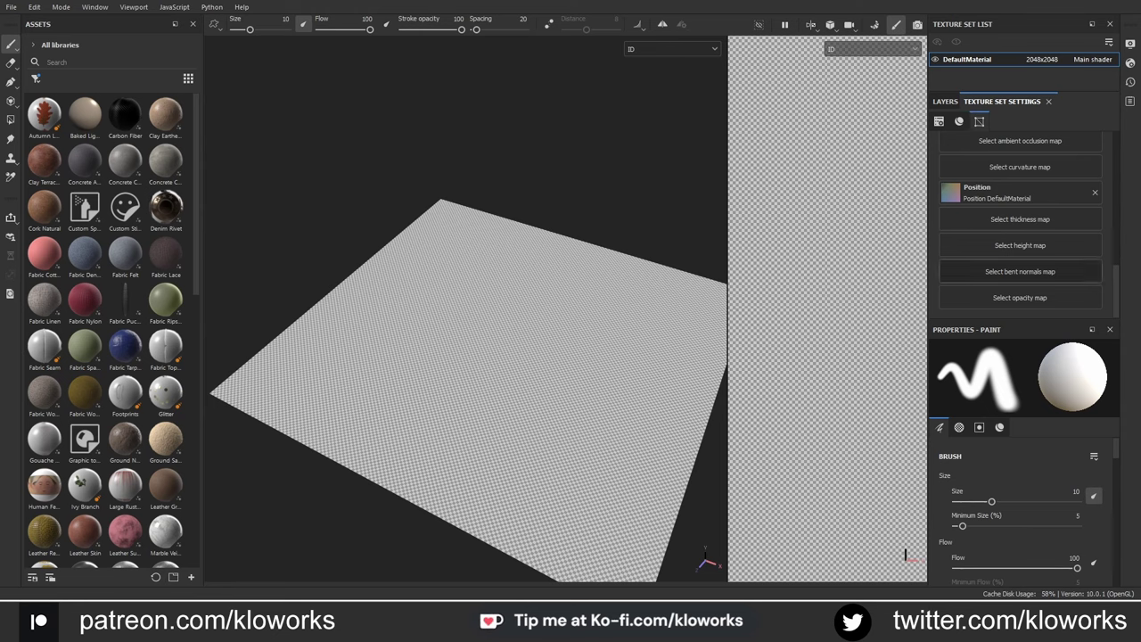
# Step: Preview the position map, then view the shaded floor material in a single 3D view
pyautogui.scroll(2, 1020, 223)
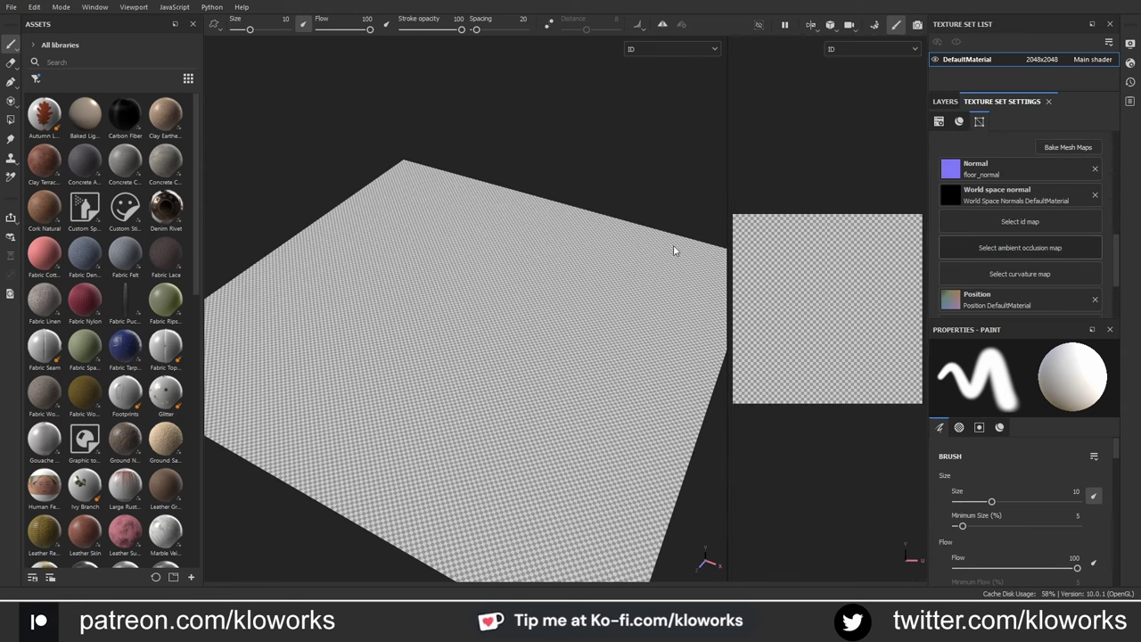
pyautogui.press('b')
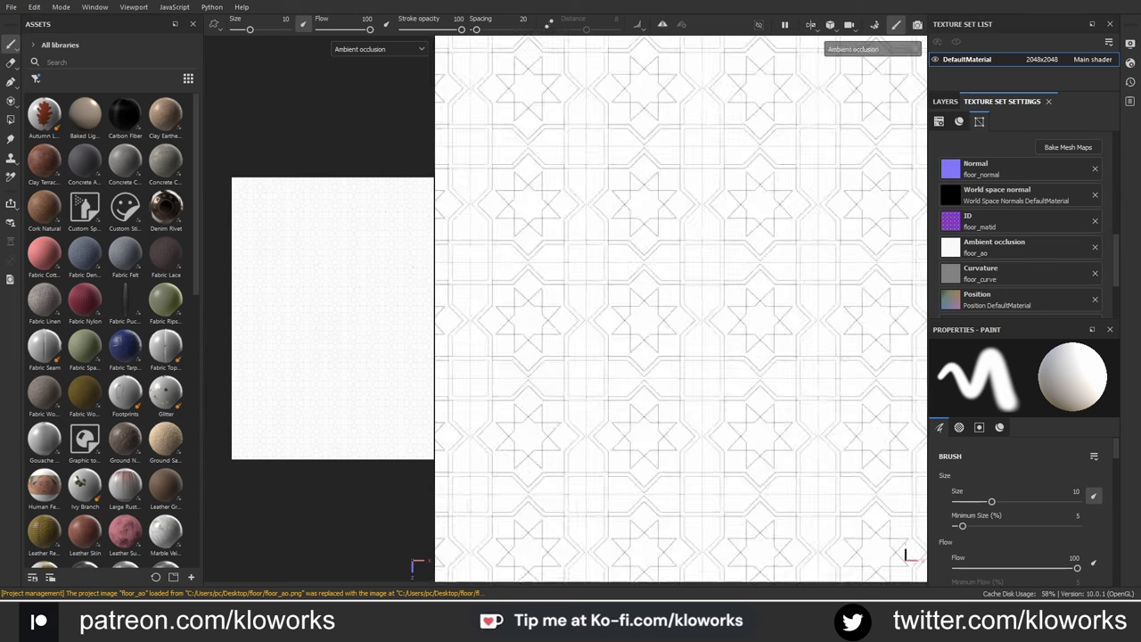
pyautogui.scroll(-1, 1020, 245)
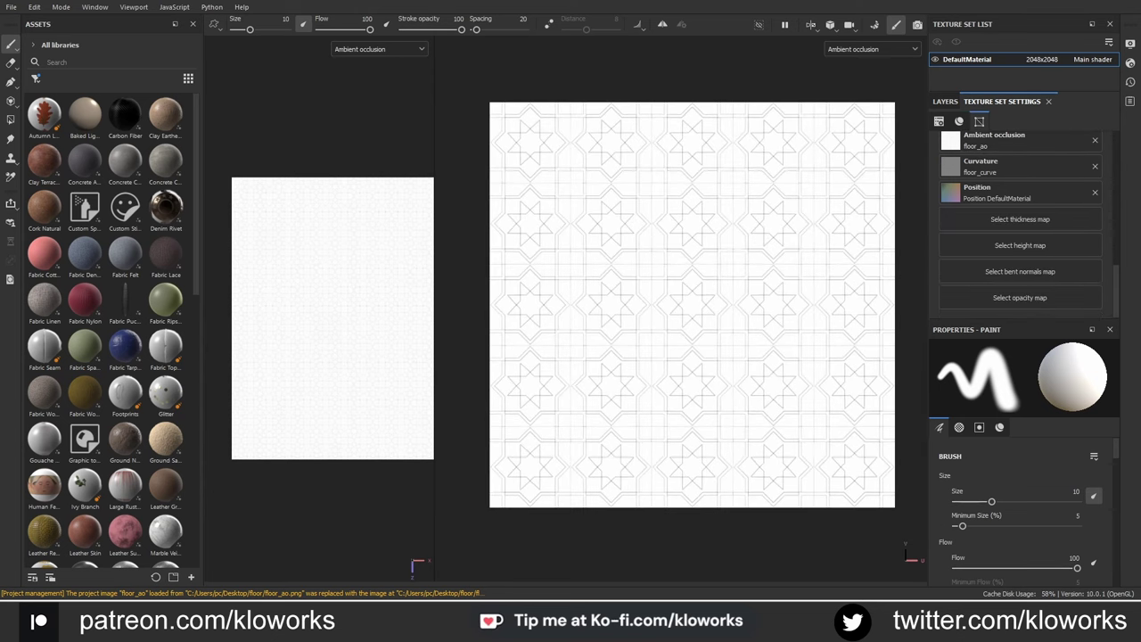
pyautogui.press('F2')
pyautogui.press('m')
pyautogui.keyDown('alt'); pyautogui.moveTo(621, 271); pyautogui.dragTo(558, 285); pyautogui.keyUp('alt')
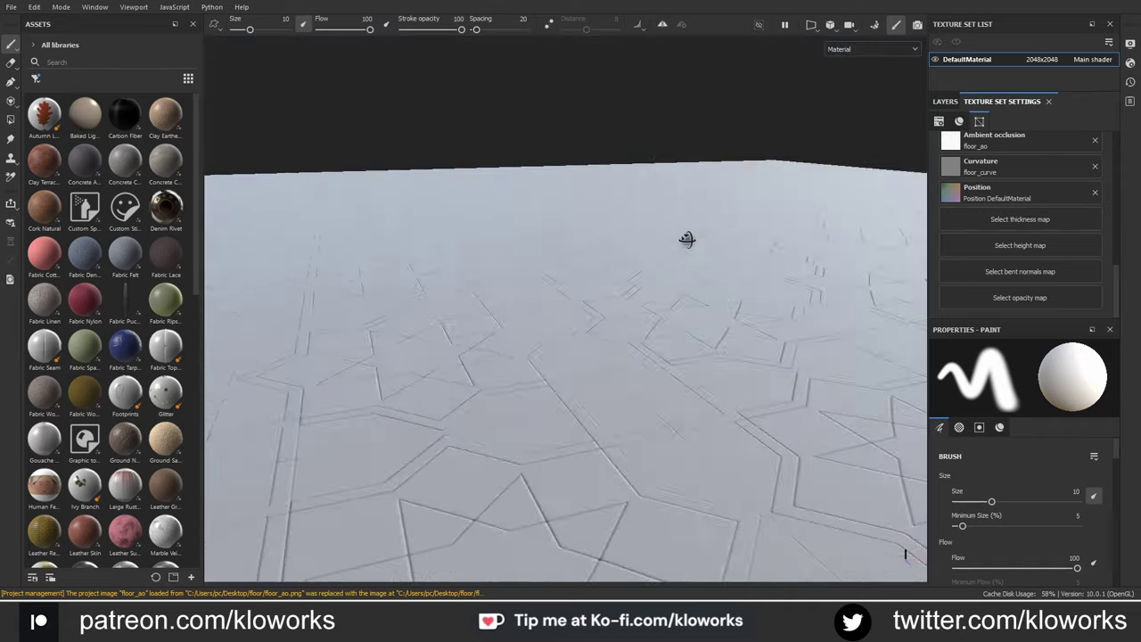
# Step: Cycle through the curvature and other mesh maps, then return to the shaded material view
pyautogui.press('b')
pyautogui.press('b')
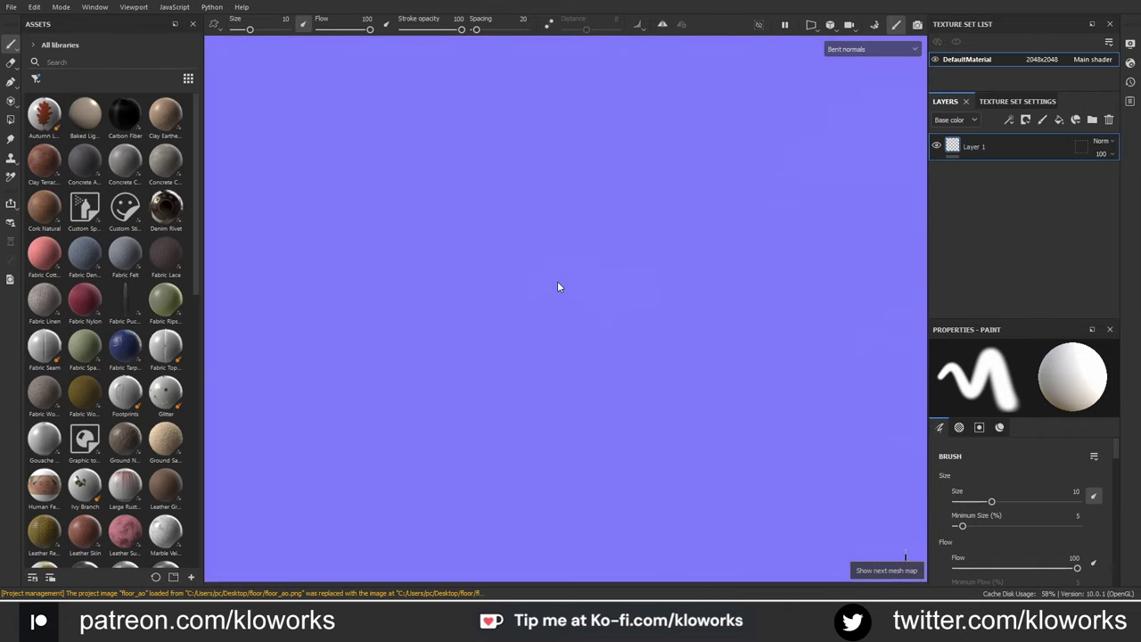
pyautogui.press('b')
pyautogui.press('m')
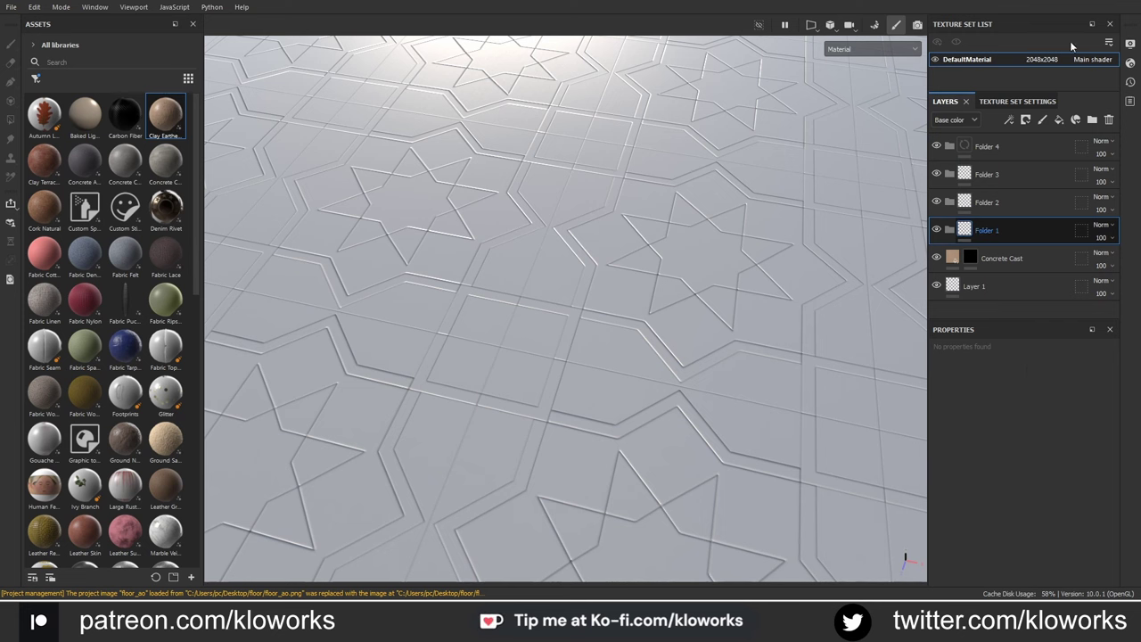
# Step: Rename Folder 1 to 'line' and tighten its Color selection mask levels for sharper grooves
pyautogui.click(1092, 491)
pyautogui.click(718, 361)
pyautogui.doubleClick(1007, 230)
pyautogui.write('line')
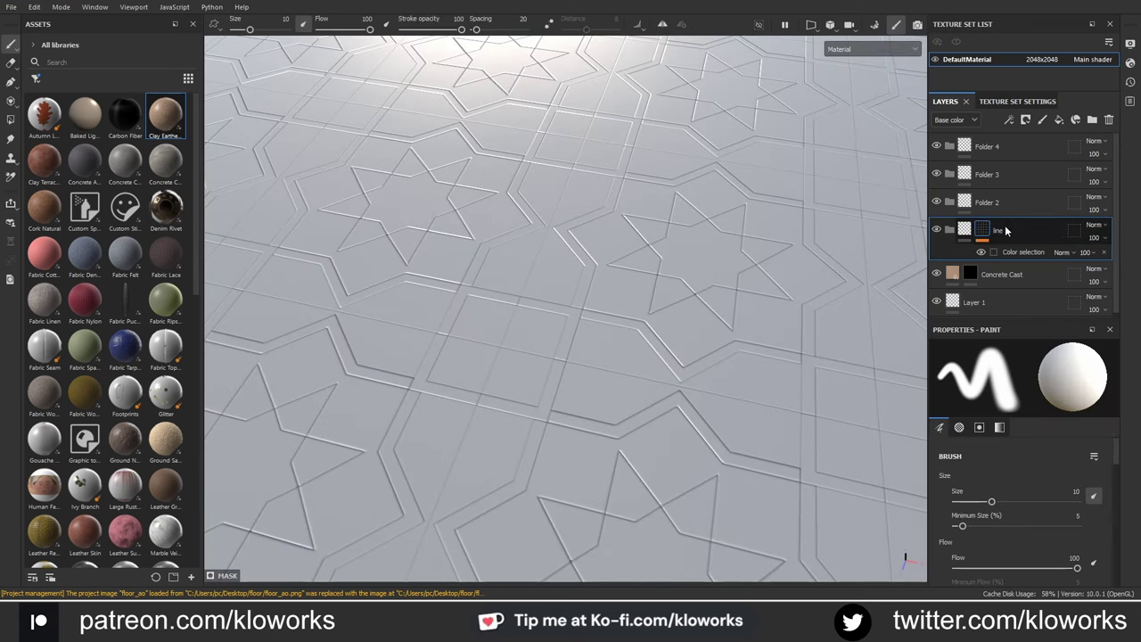
pyautogui.click(965, 230)
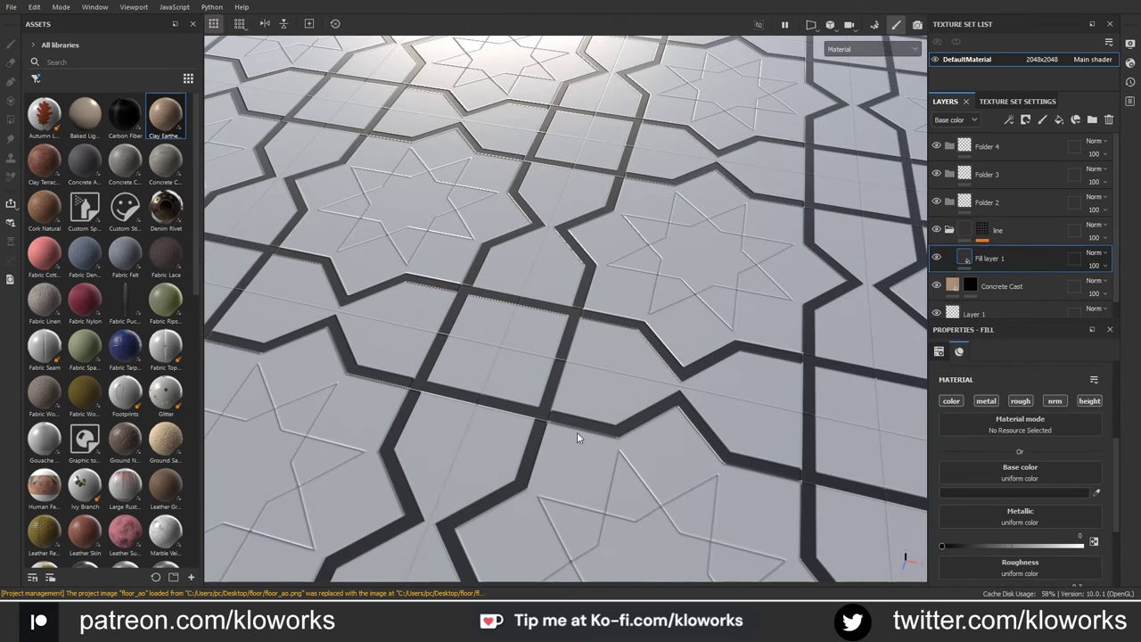
pyautogui.click(981, 230)
pyautogui.click(1022, 251)
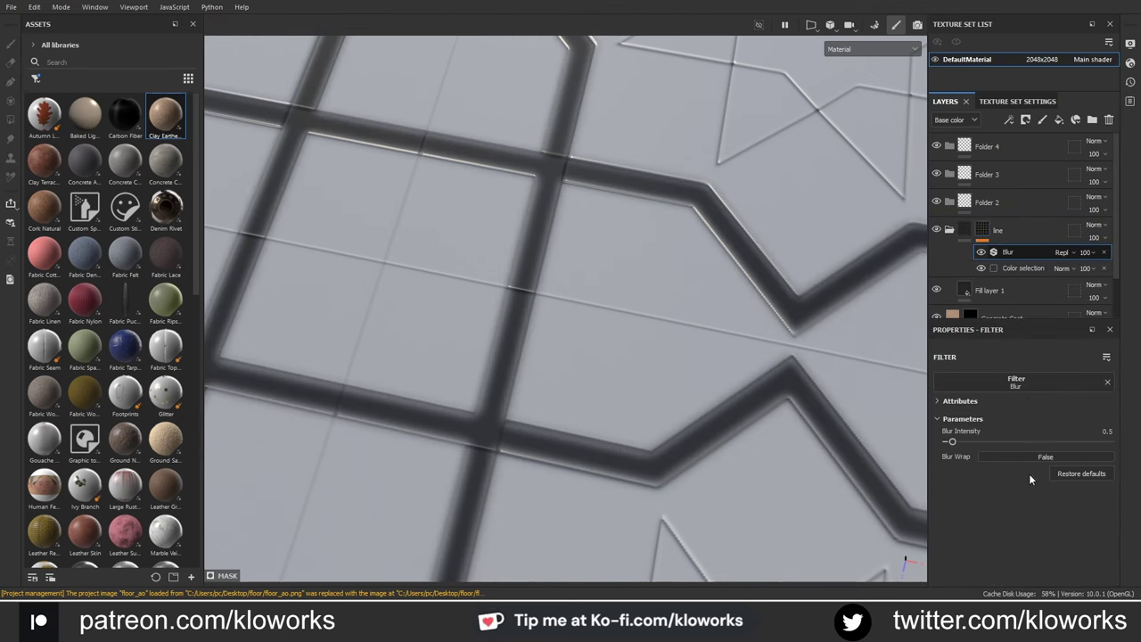
pyautogui.moveTo(1022, 384); pyautogui.dragTo(1027, 387)
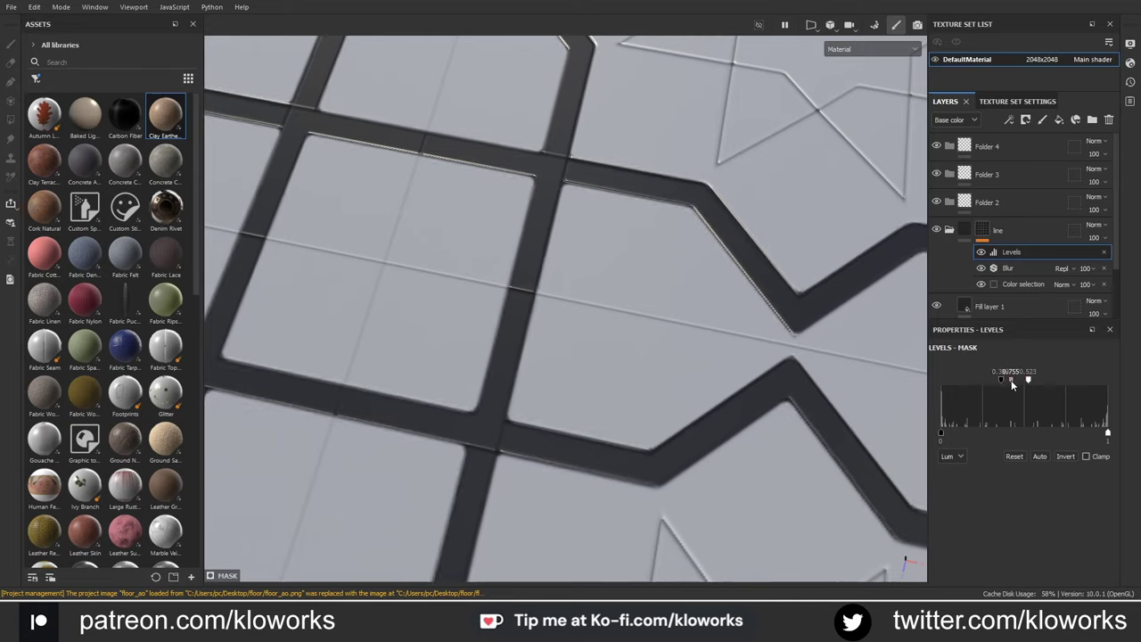
pyautogui.click(980, 255)
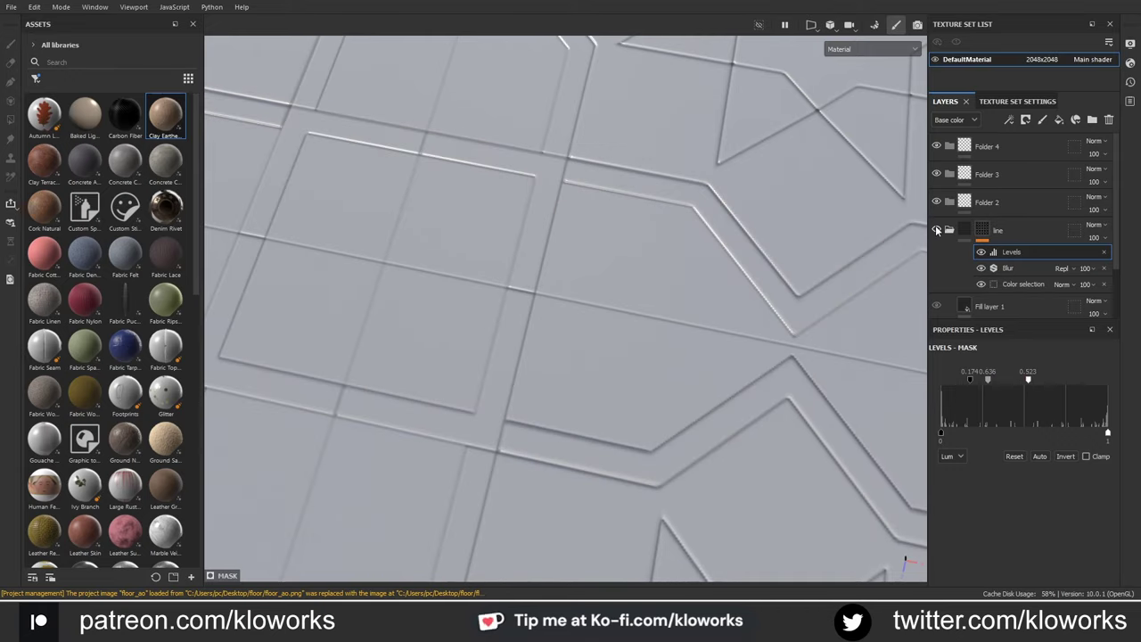
# Step: Add a roughness-only Fill layer 2 with a black mask, then place Folder 3 at the stack top
pyautogui.moveTo(601, 382)
pyautogui.keyDown('alt'); pyautogui.mouseDown()
pyautogui.moveTo(650, 319)
pyautogui.moveTo(600, 229)
pyautogui.mouseUp(); pyautogui.keyUp('alt')
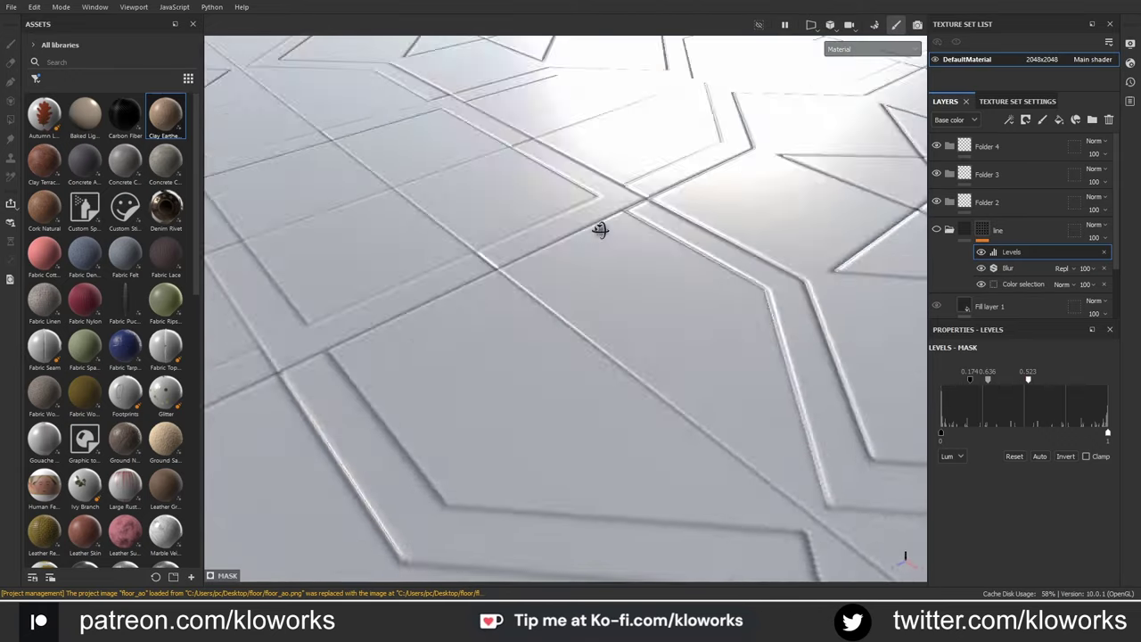
pyautogui.scroll(-3, 548, 262)
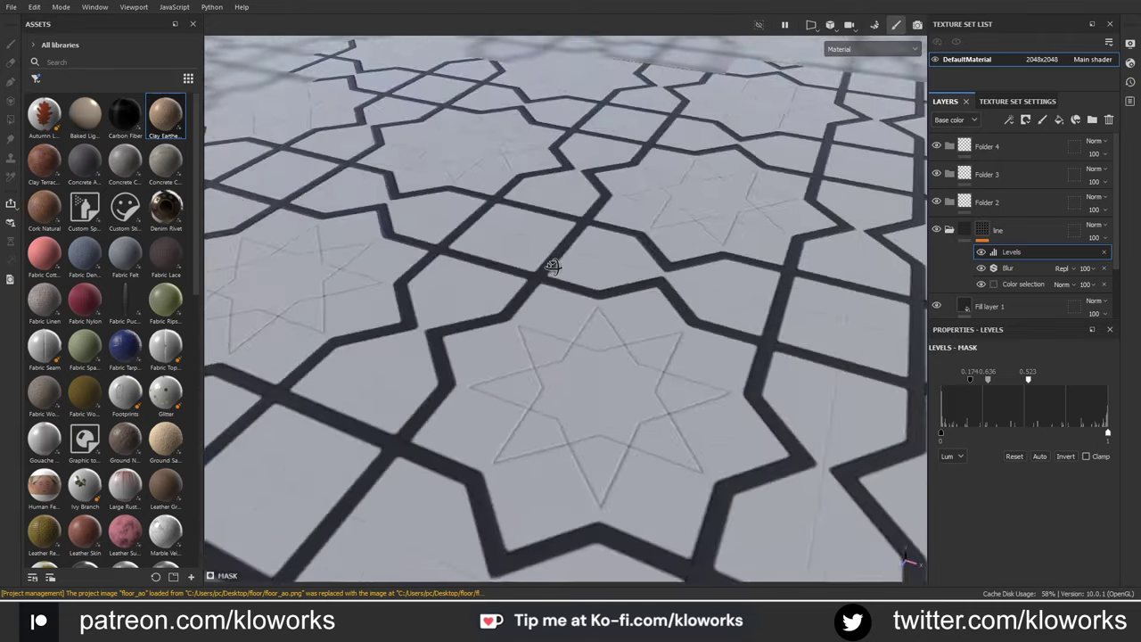
pyautogui.click(981, 242)
pyautogui.click(1058, 119)
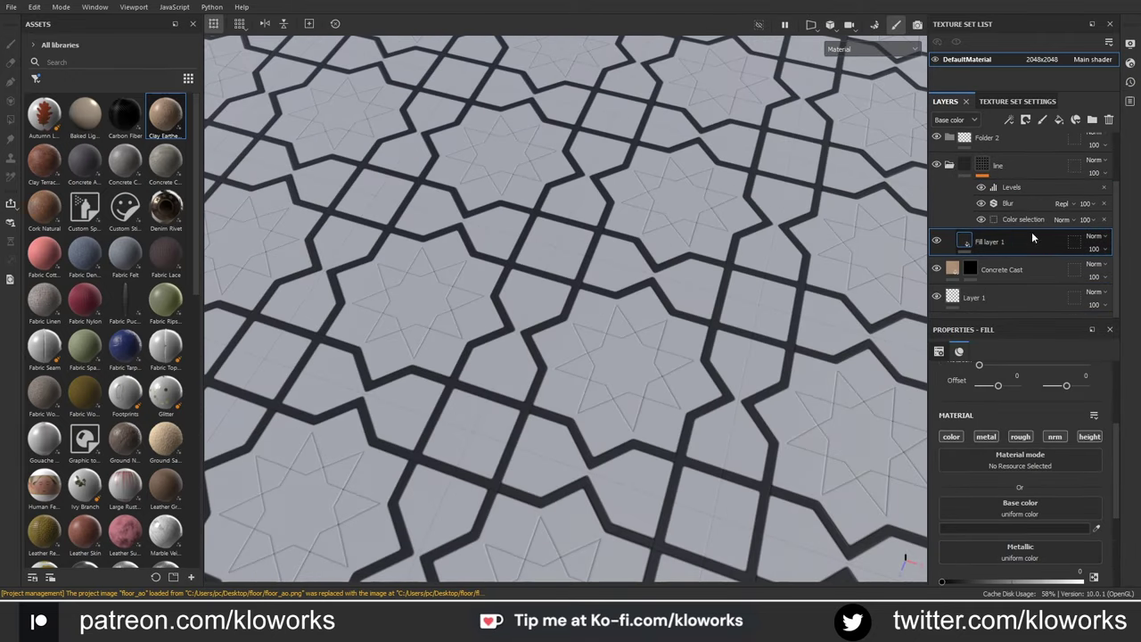
pyautogui.click(1020, 436)
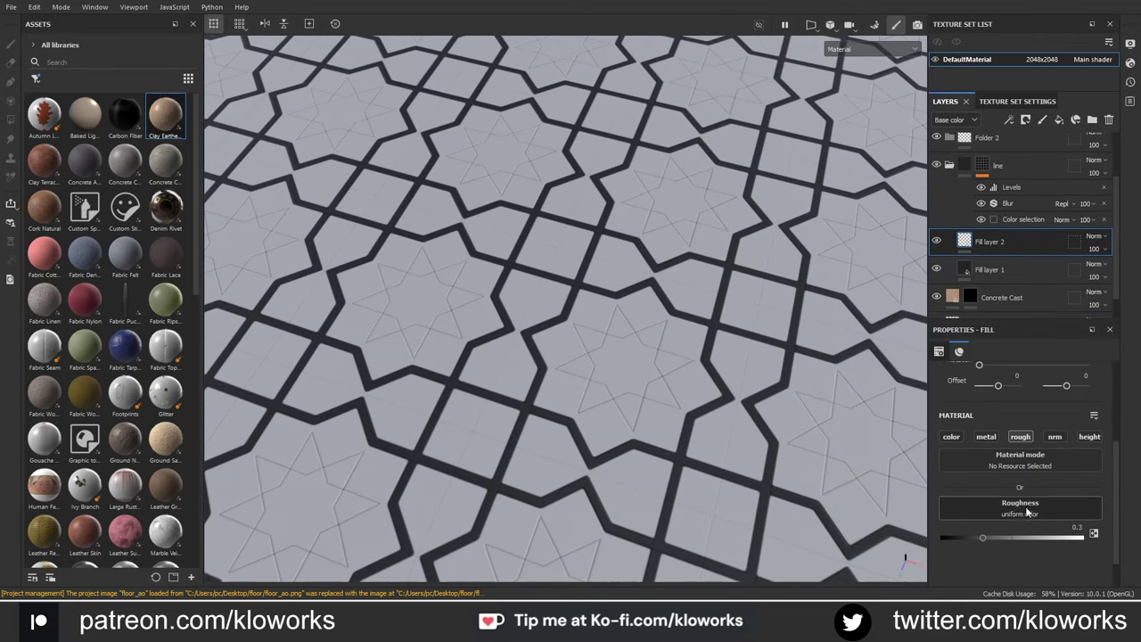
pyautogui.rightClick(984, 244)
pyautogui.click(1020, 370)
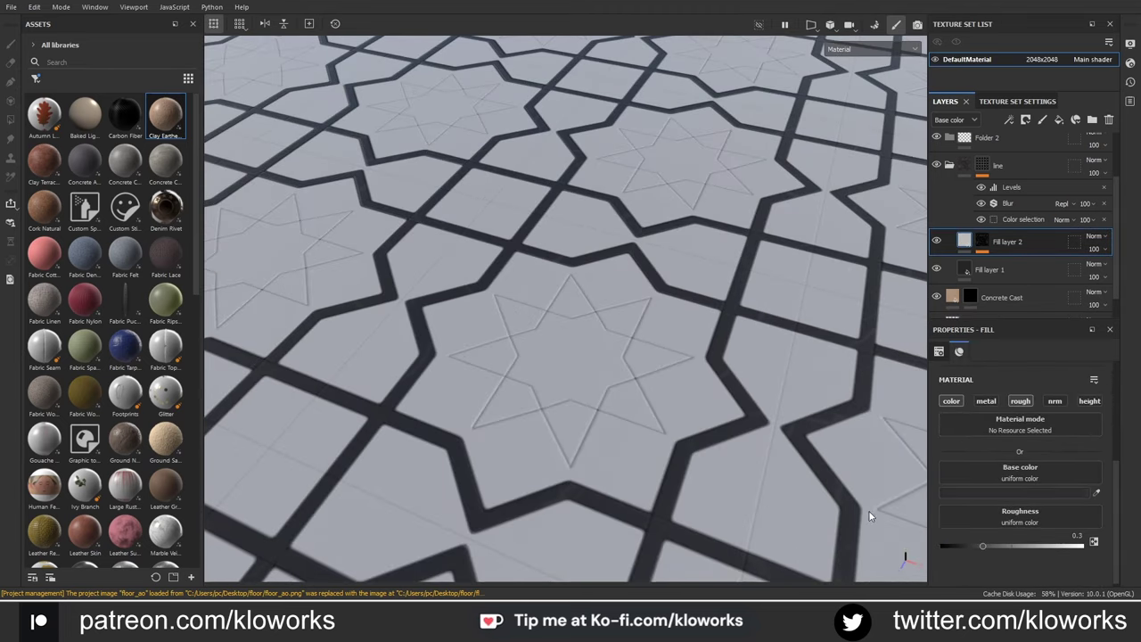
pyautogui.keyDown('alt'); pyautogui.moveTo(869, 510); pyautogui.dragTo(643, 354); pyautogui.keyUp('alt')
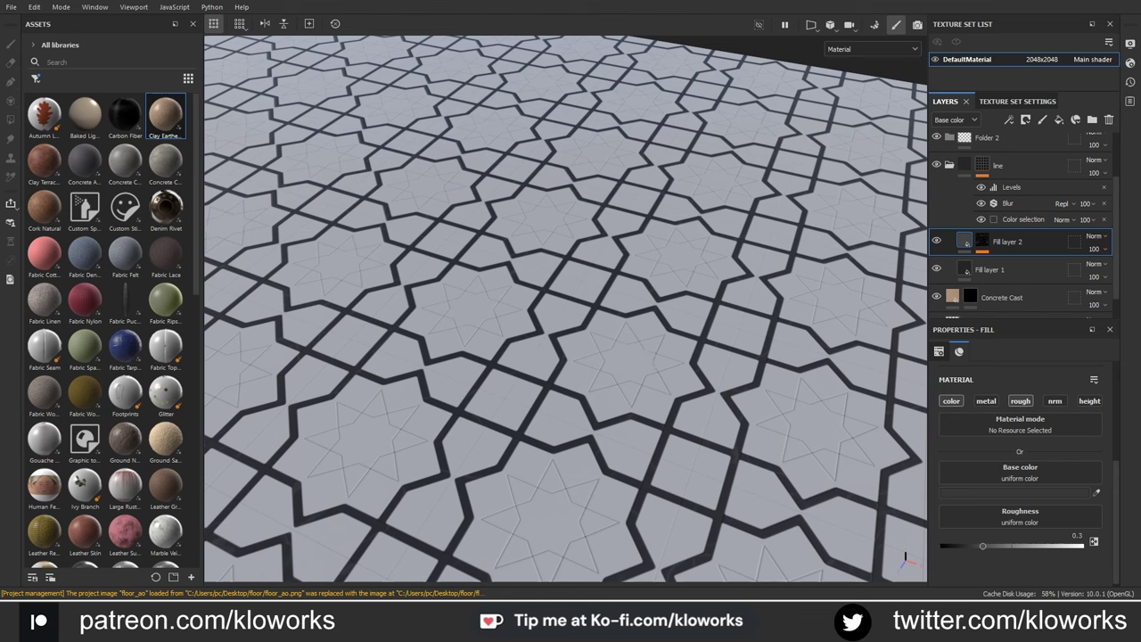
pyautogui.moveTo(990, 240); pyautogui.dragTo(946, 147)
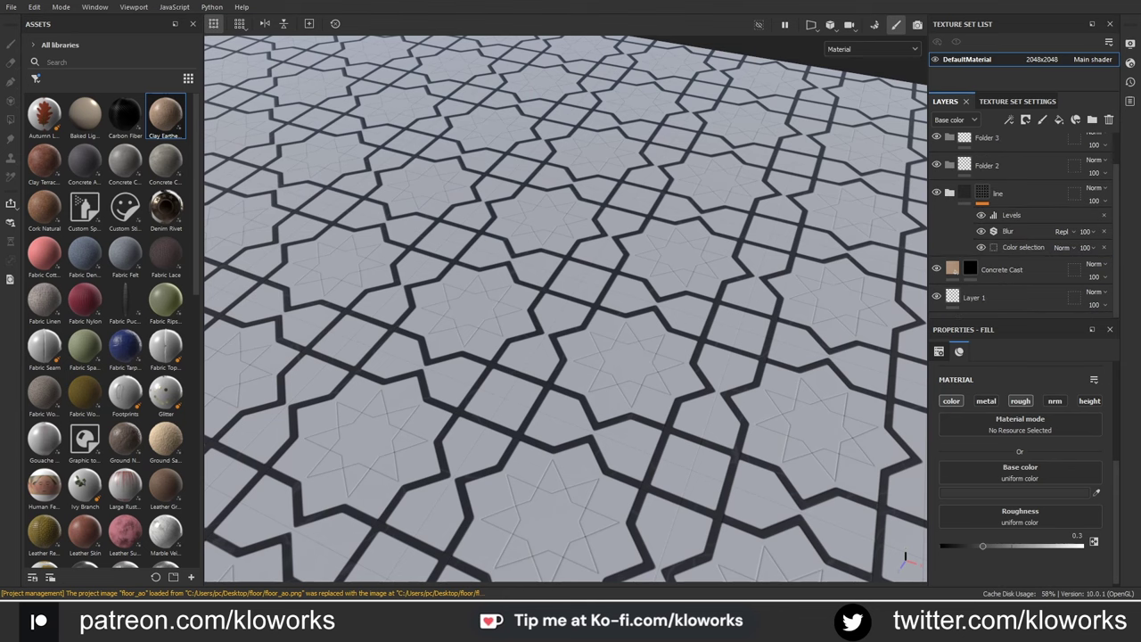
# Step: Add Marble Veined to Folder 2, colour-masked to the magenta main tiles of the ID map
pyautogui.click(87, 61)
pyautogui.write('marbl')
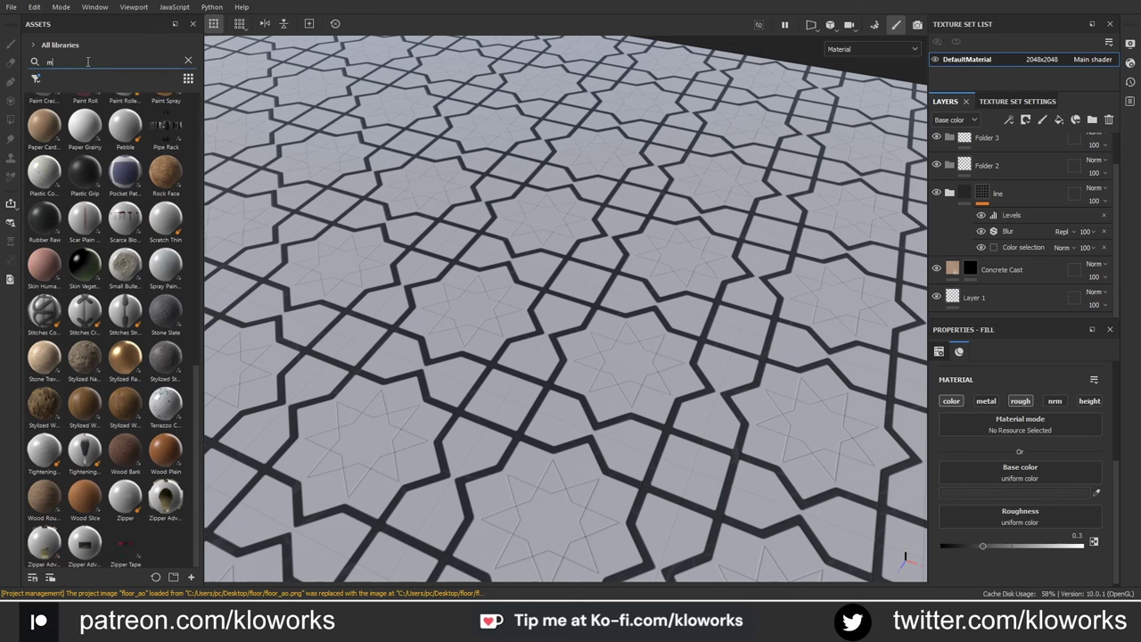
pyautogui.moveTo(49, 116); pyautogui.dragTo(952, 166)
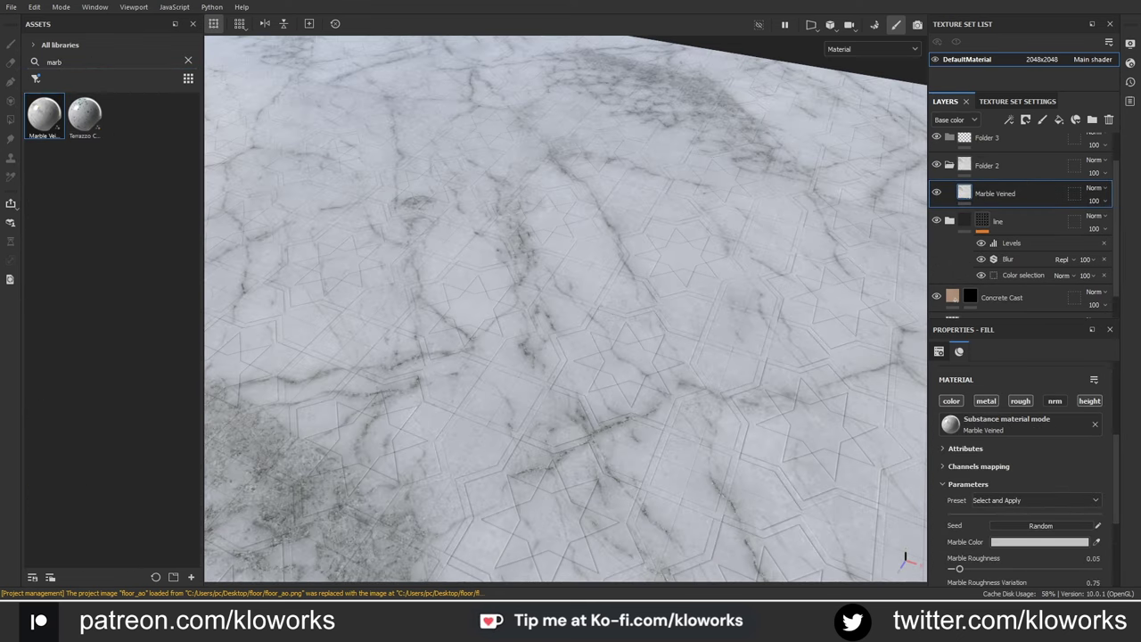
pyautogui.moveTo(994, 193); pyautogui.dragTo(990, 166)
pyautogui.click(1023, 187)
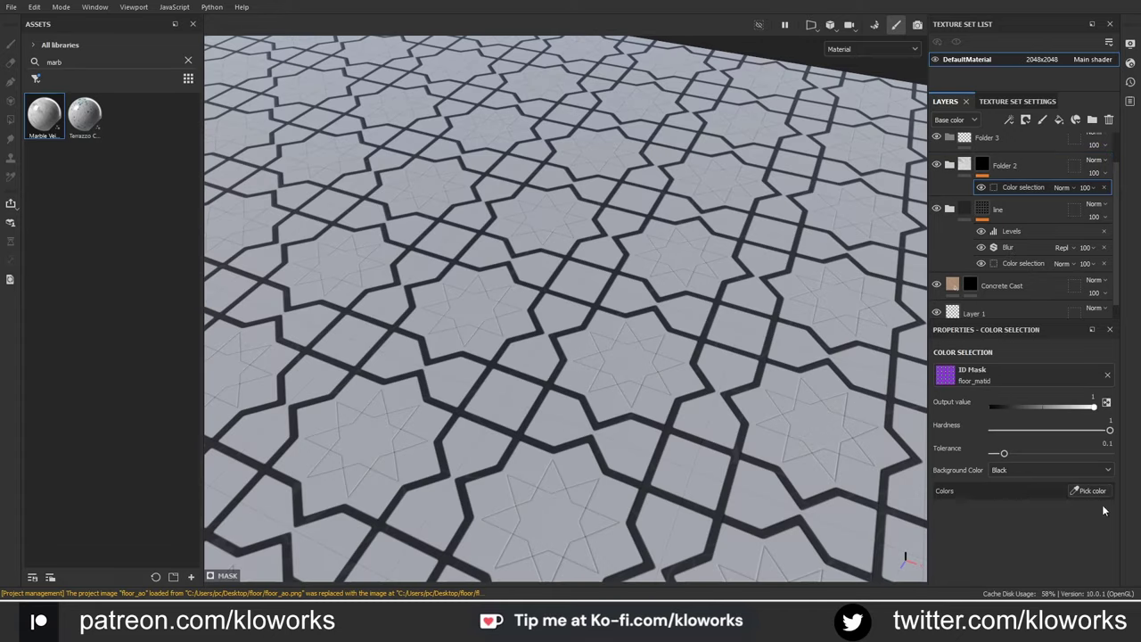
pyautogui.click(1089, 491)
pyautogui.click(566, 415)
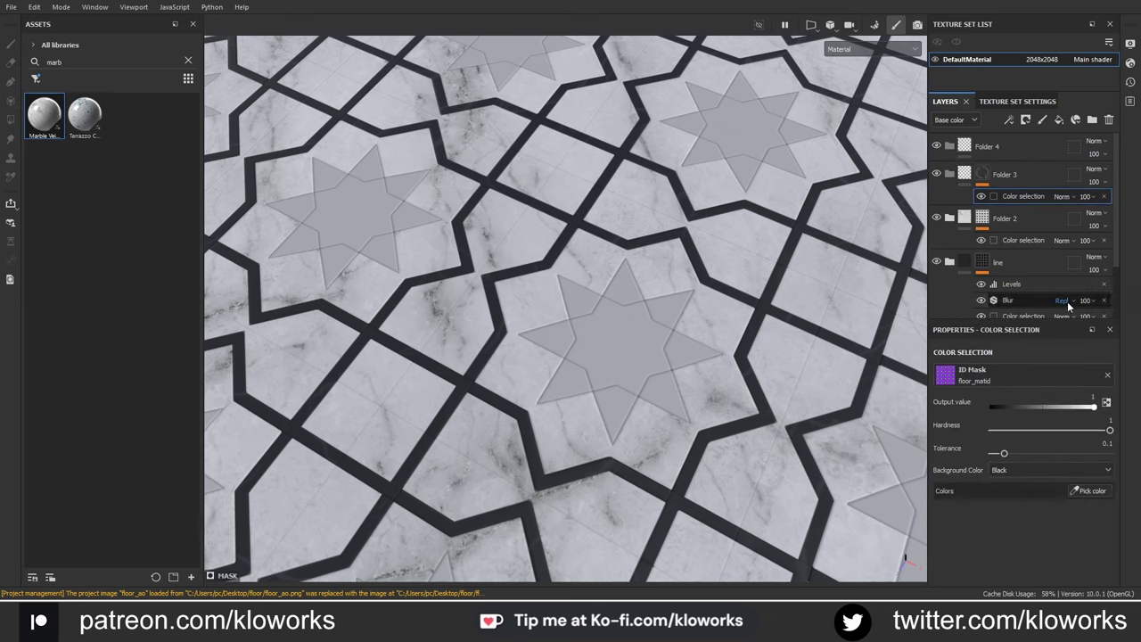
# Step: Mask Folder 3 to the central star ID colour and fill it with Marble Veined
pyautogui.click(1089, 490)
pyautogui.click(638, 321)
pyautogui.moveTo(44, 116); pyautogui.dragTo(1007, 189)
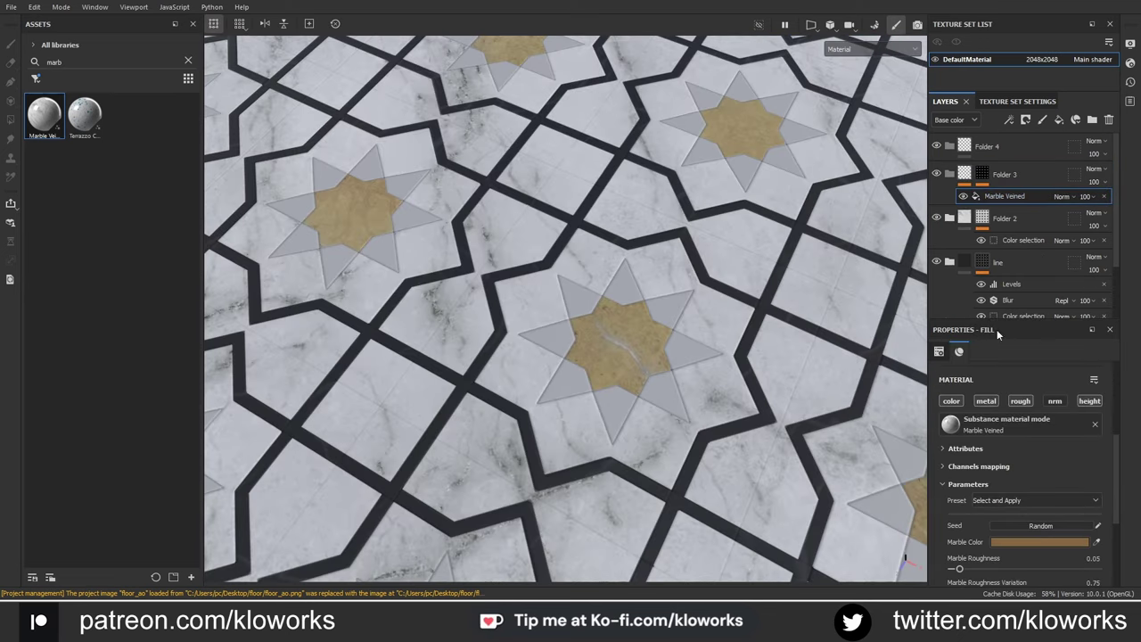
# Step: Rename Folder 3 to 'pent' and Folder 4 to 'tri', and fill tri with Marble Veined
pyautogui.doubleClick(1004, 175)
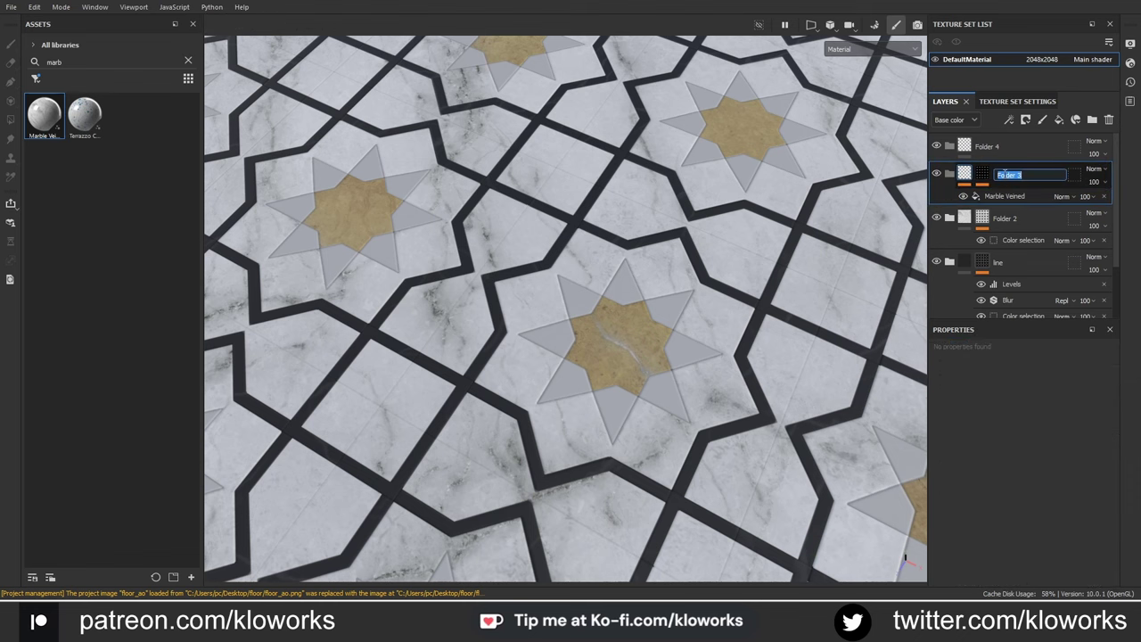
pyautogui.write('pet')
pyautogui.press('Tab')
pyautogui.write('tri')
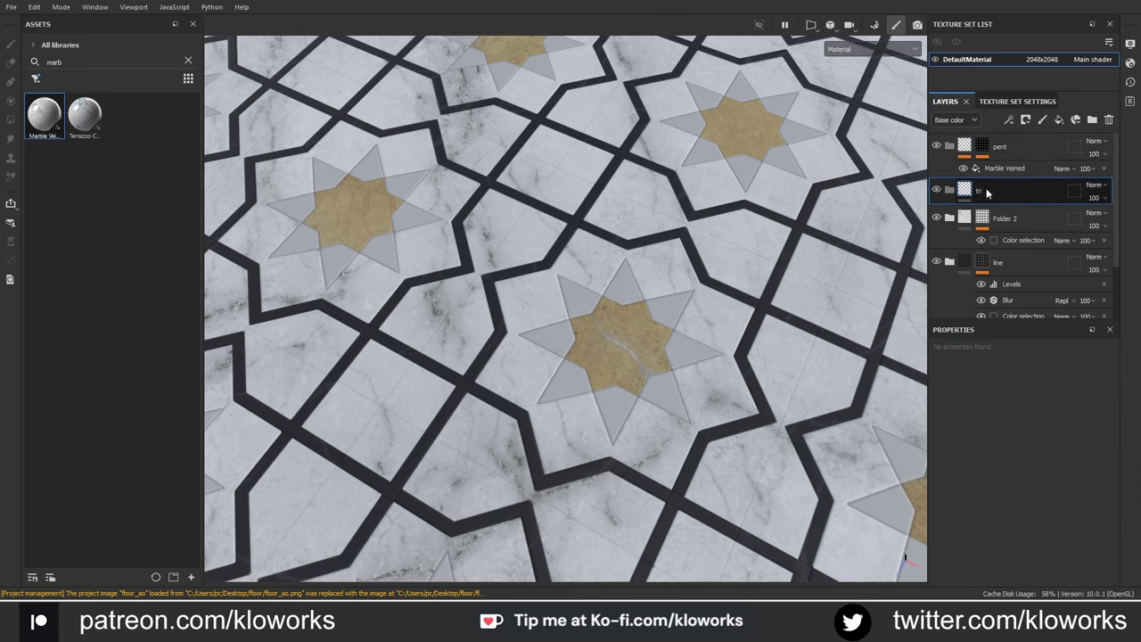
pyautogui.press('Return')
pyautogui.hotkey('ctrl', 'v')
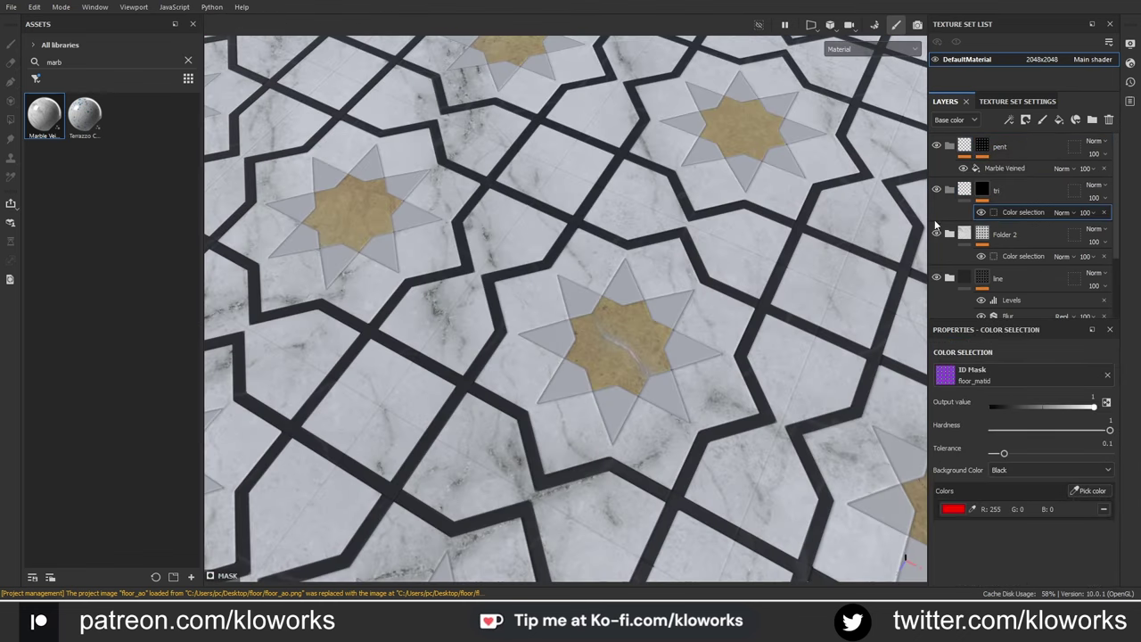
pyautogui.moveTo(45, 114); pyautogui.dragTo(1025, 212)
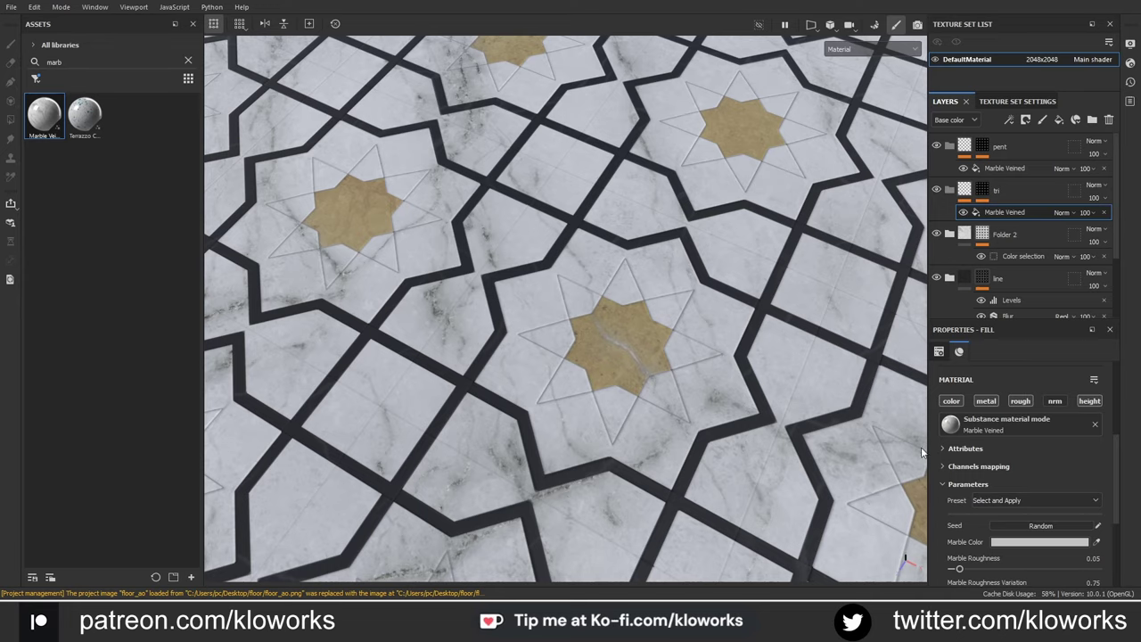
# Step: Add Marble Veined to the line folder and begin renaming Folder 2 to 'main'
pyautogui.scroll(-3, 1028, 275)
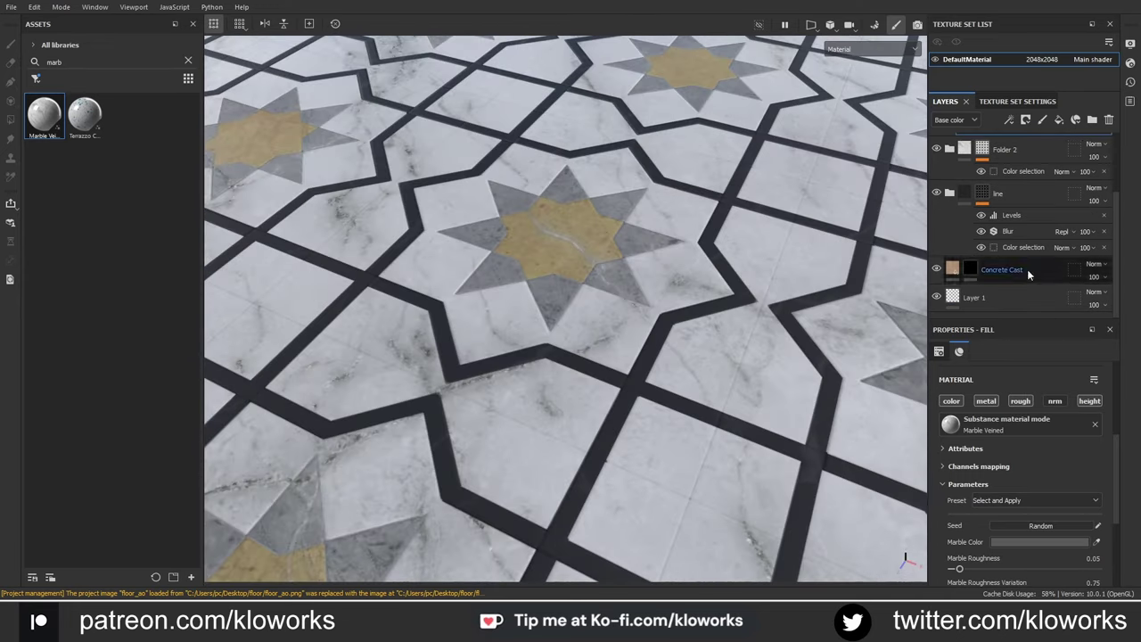
pyautogui.scroll(2, 1028, 275)
pyautogui.moveTo(957, 271); pyautogui.dragTo(963, 203)
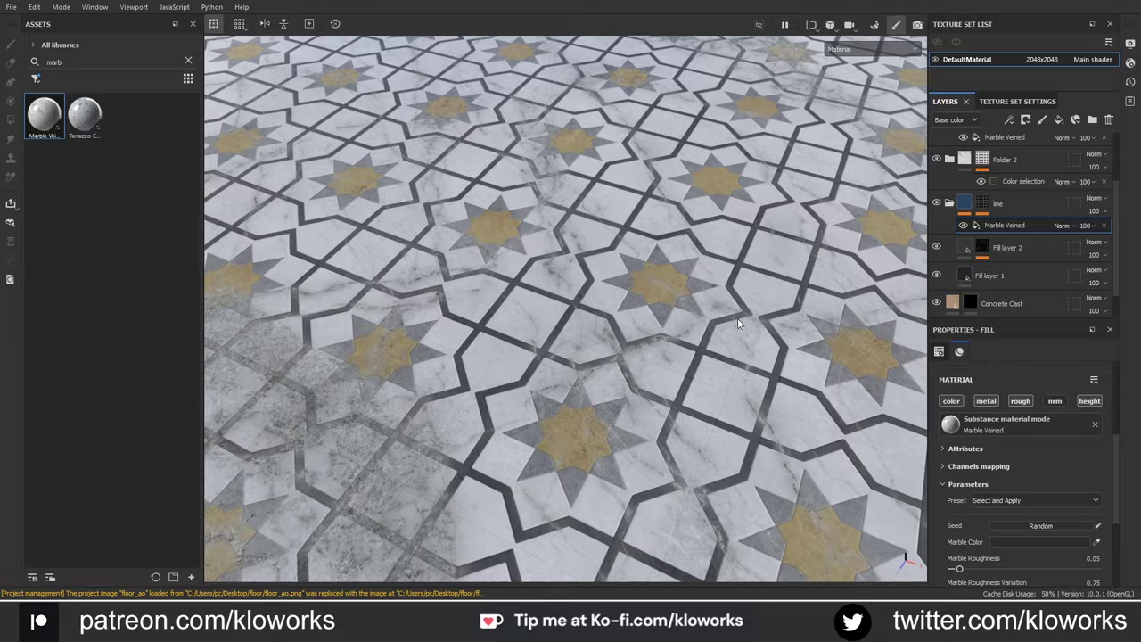
pyautogui.keyDown('alt'); pyautogui.moveTo(739, 324); pyautogui.dragTo(675, 323, button='right'); pyautogui.keyUp('alt')
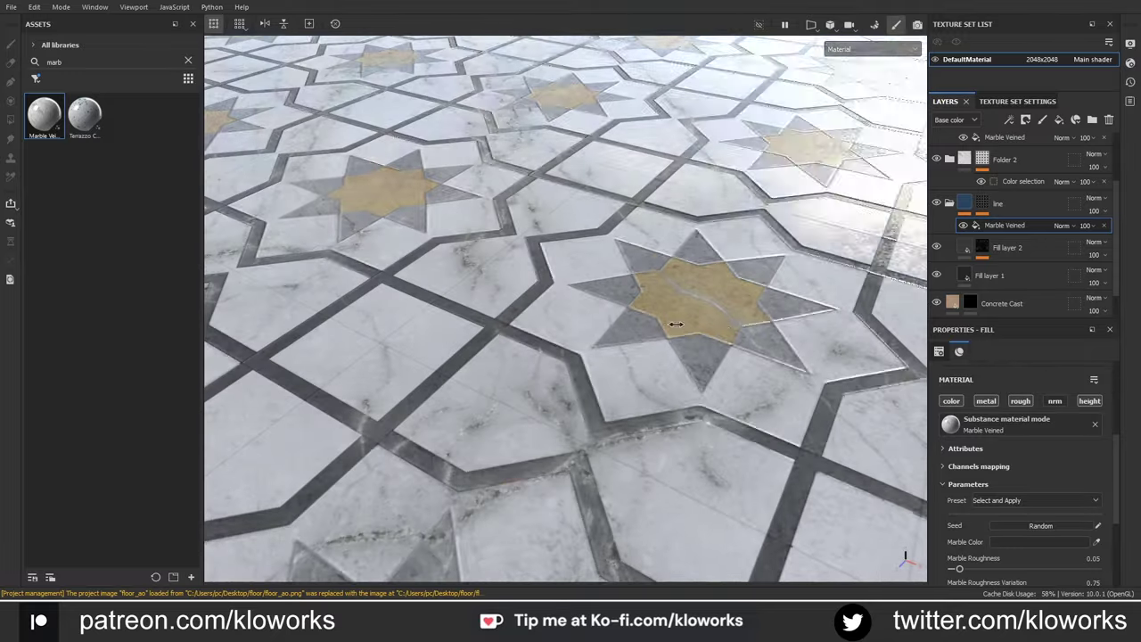
pyautogui.keyDown('alt'); pyautogui.moveTo(674, 324); pyautogui.dragTo(624, 339); pyautogui.keyUp('alt')
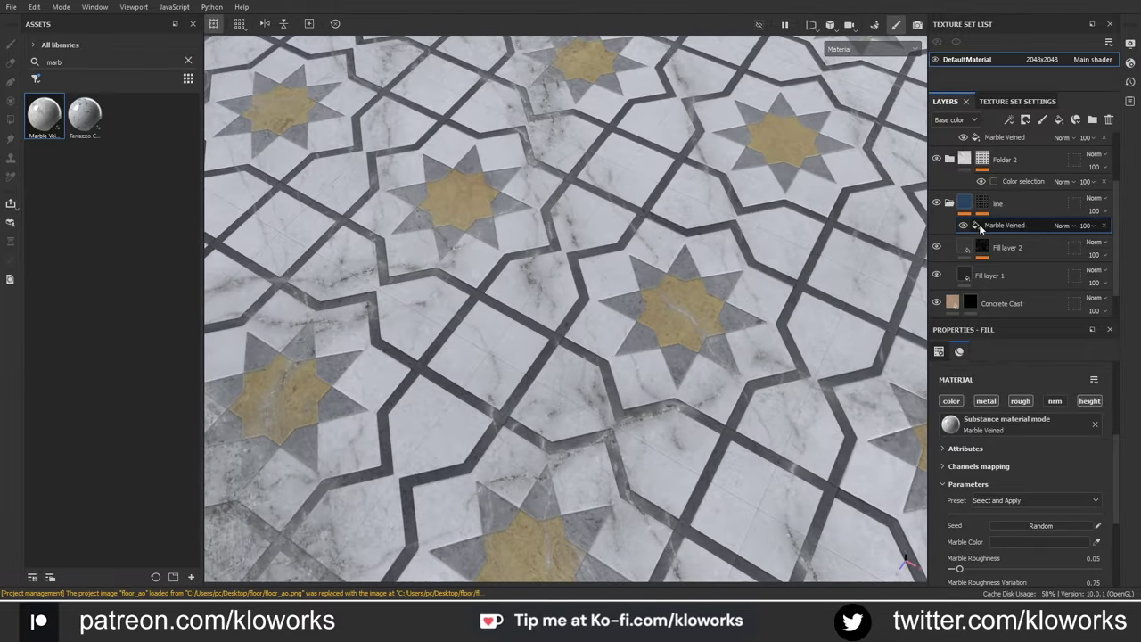
pyautogui.scroll(2, 979, 224)
pyautogui.doubleClick(1008, 234)
pyautogui.write('main')
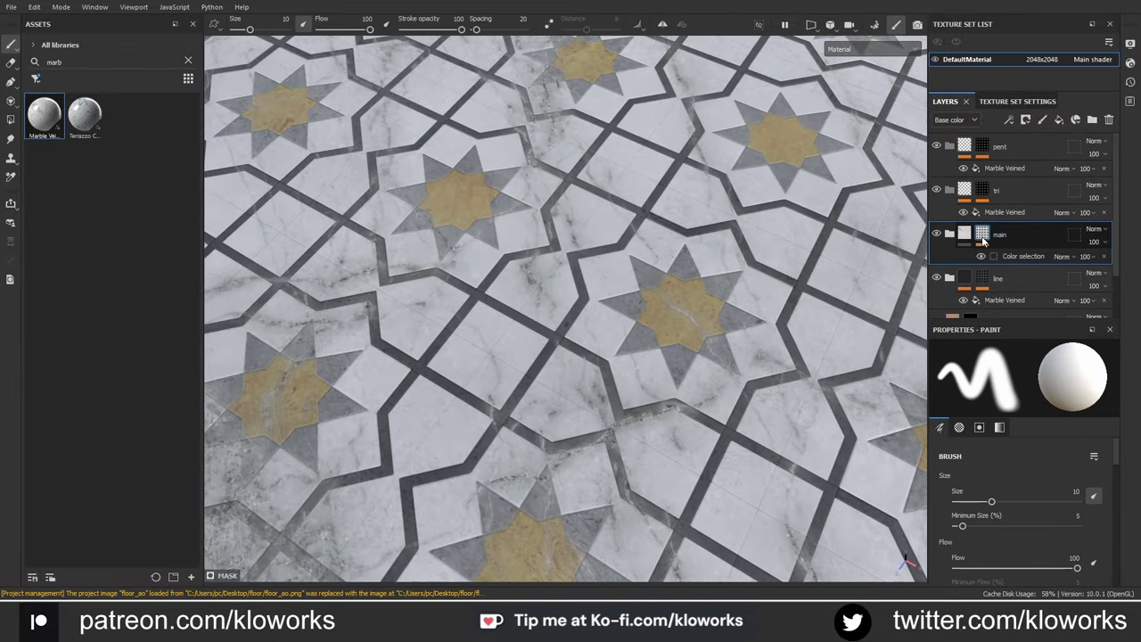
# Step: Change the pent Marble Veined fill's marble colour to a pale light grey
pyautogui.click(1016, 256)
pyautogui.click(936, 145)
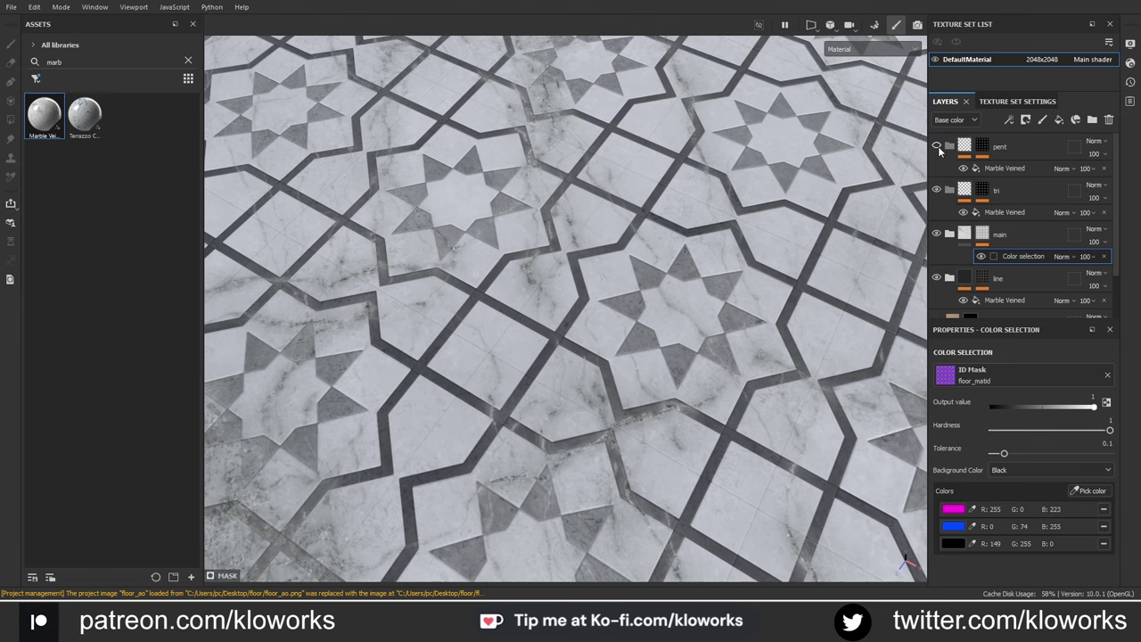
pyautogui.click(937, 146)
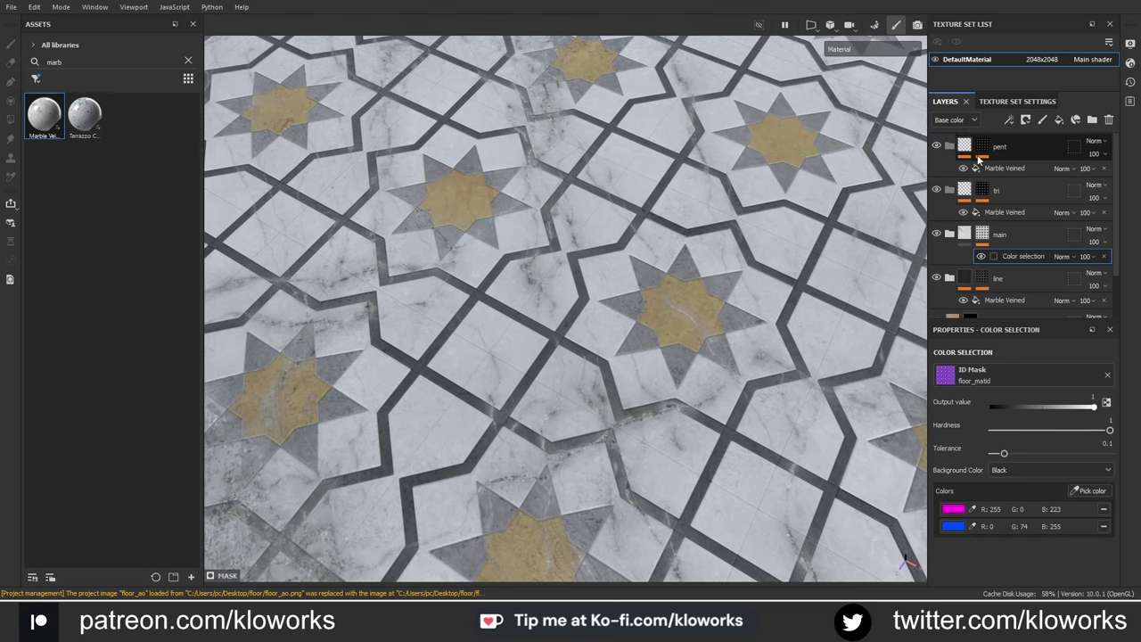
pyautogui.click(948, 145)
pyautogui.click(998, 169)
pyautogui.click(1065, 544)
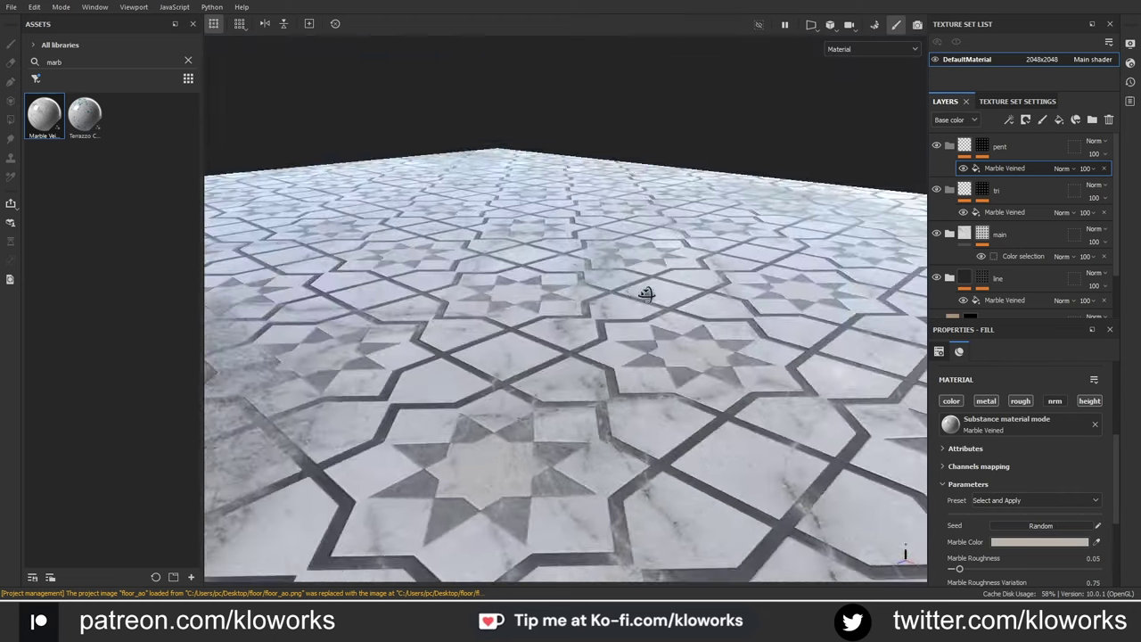
# Step: Give the tri marble a gold tint and switch to the flat 2D texture view
pyautogui.keyDown('alt'); pyautogui.moveTo(650, 294); pyautogui.dragTo(560, 478); pyautogui.keyUp('alt')
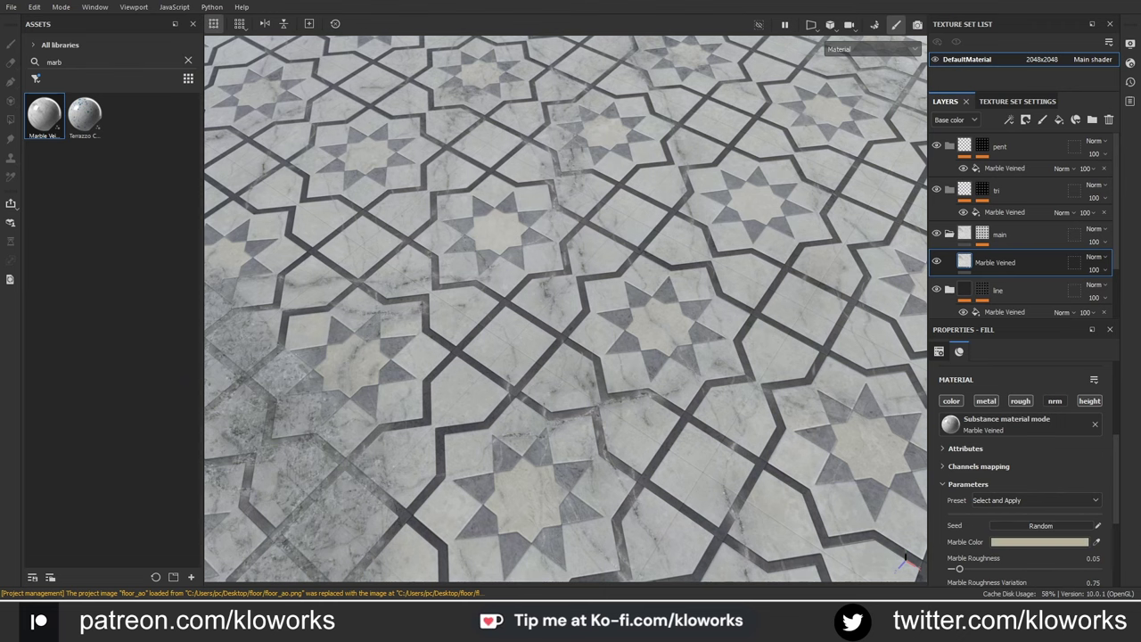
pyautogui.click(1005, 212)
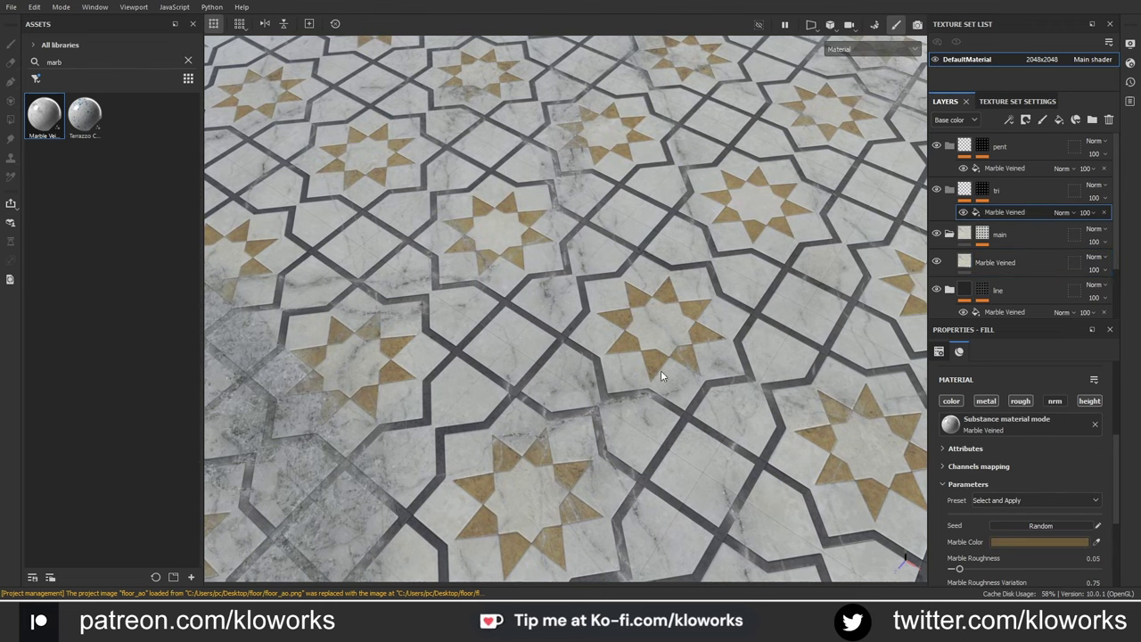
pyautogui.click(1010, 171)
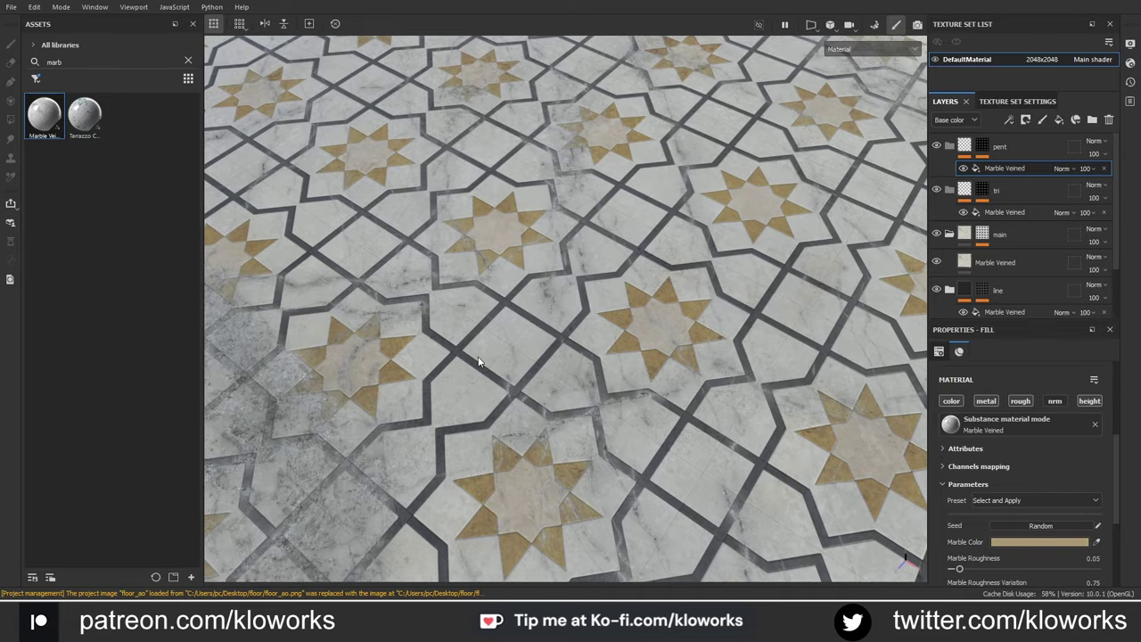
pyautogui.press('F3')
# Step: Try the polygon fill tool for the pent mask, then return to the paint brush
pyautogui.press('4')
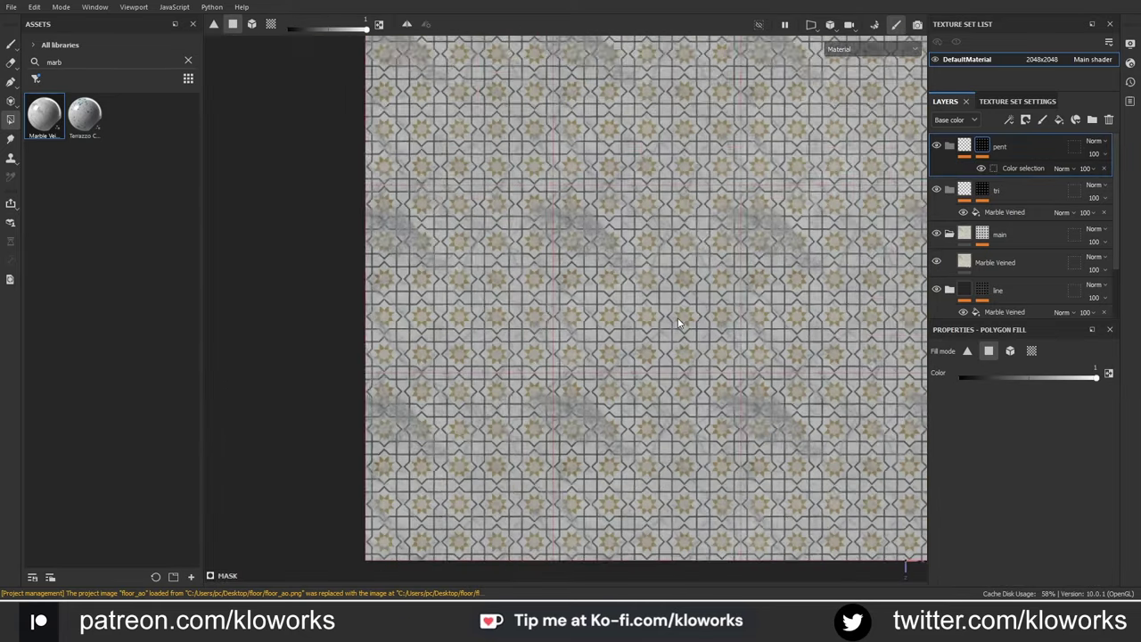
pyautogui.scroll(5, 678, 317)
pyautogui.press('1')
pyautogui.click(936, 235)
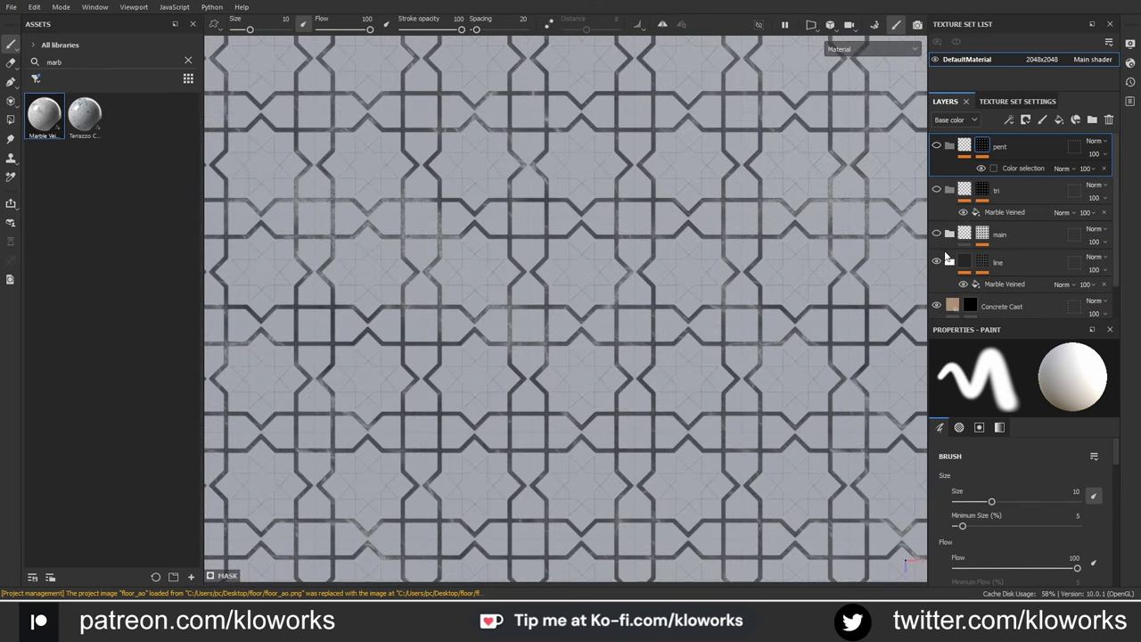
pyautogui.scroll(2, 782, 272)
pyautogui.scroll(2, 781, 273)
# Step: Set the line marble's Cracks Density and Cracks Deepness to 0, with the line mask disabled
pyautogui.click(1000, 284)
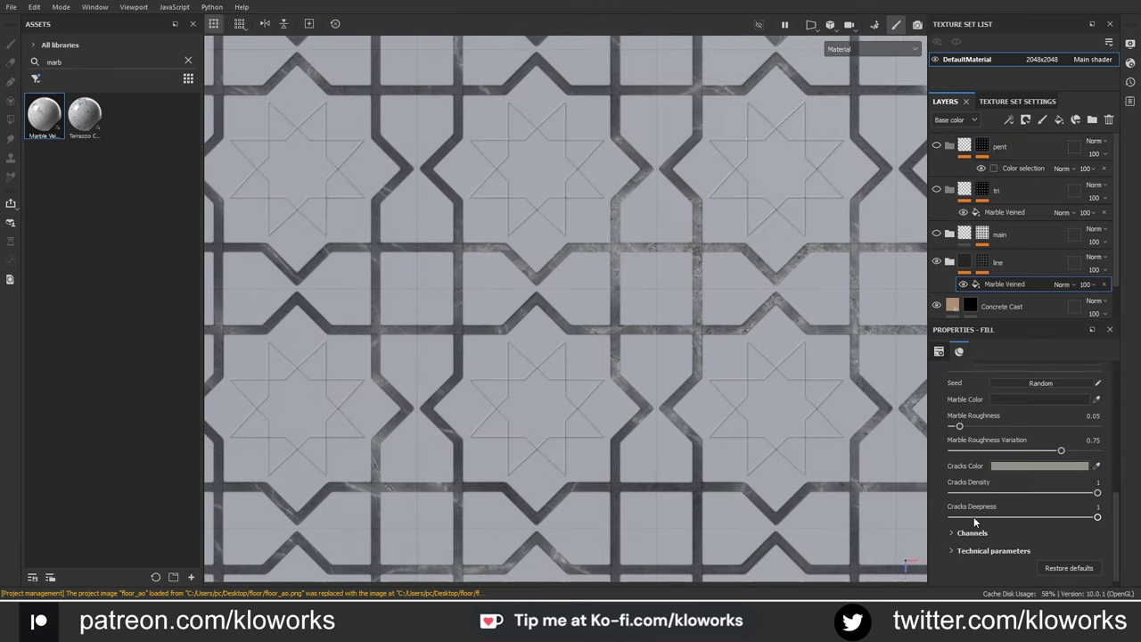
pyautogui.click(952, 492)
pyautogui.scroll(-2, 833, 471)
pyautogui.click(969, 517)
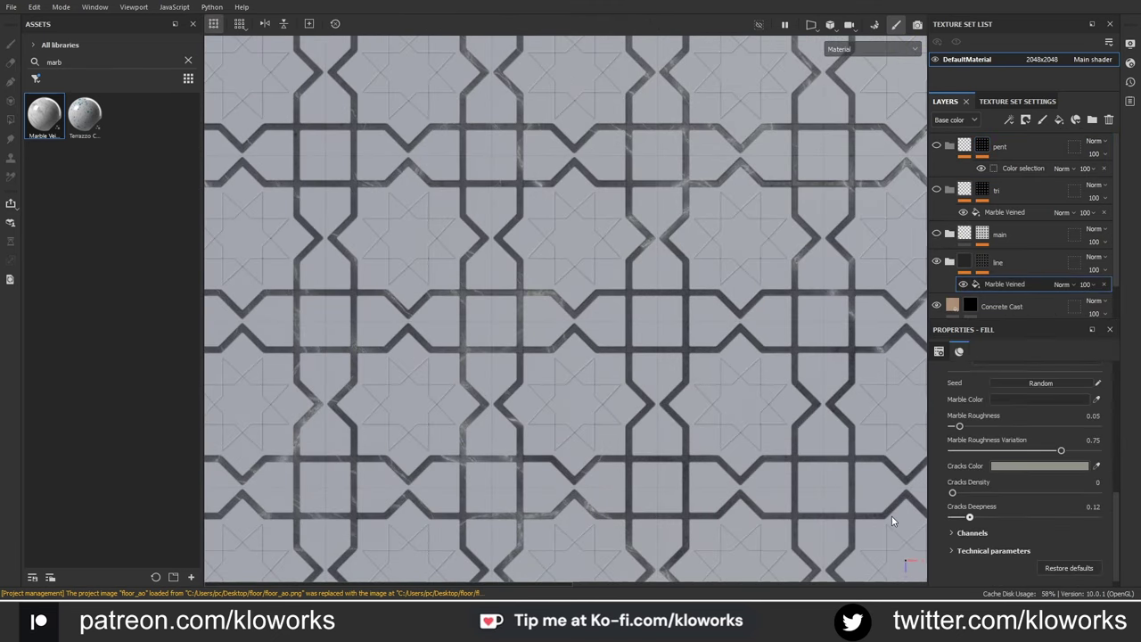
pyautogui.keyDown('alt'); pyautogui.moveTo(582, 376); pyautogui.dragTo(608, 400); pyautogui.keyUp('alt')
pyautogui.scroll(3, 690, 446)
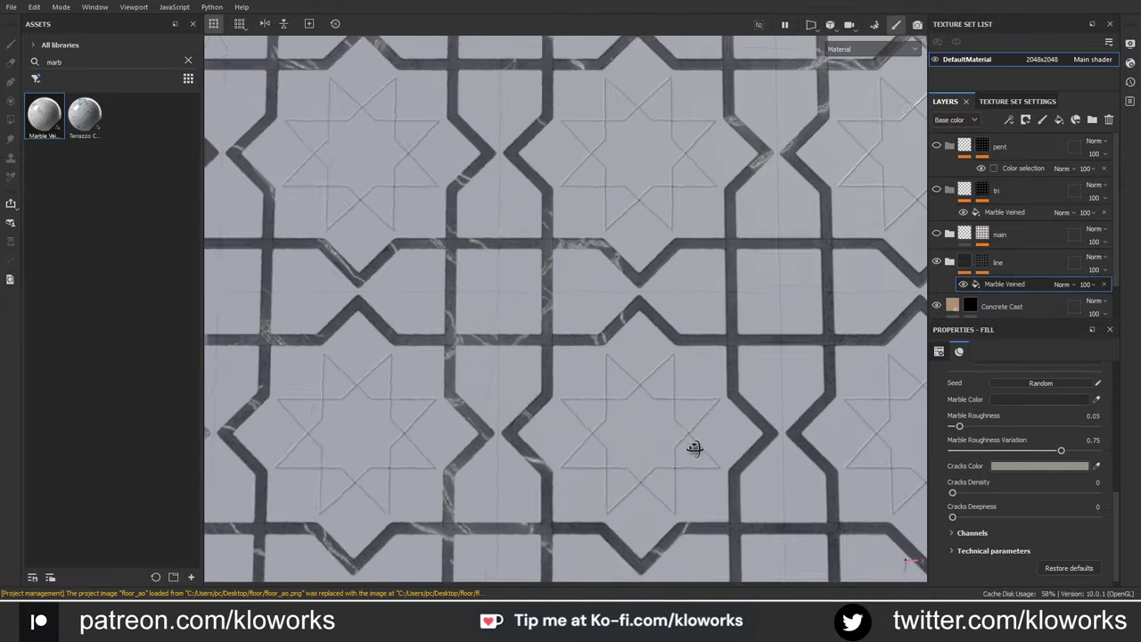
pyautogui.keyDown('shift'); pyautogui.click(981, 261); pyautogui.keyUp('shift')
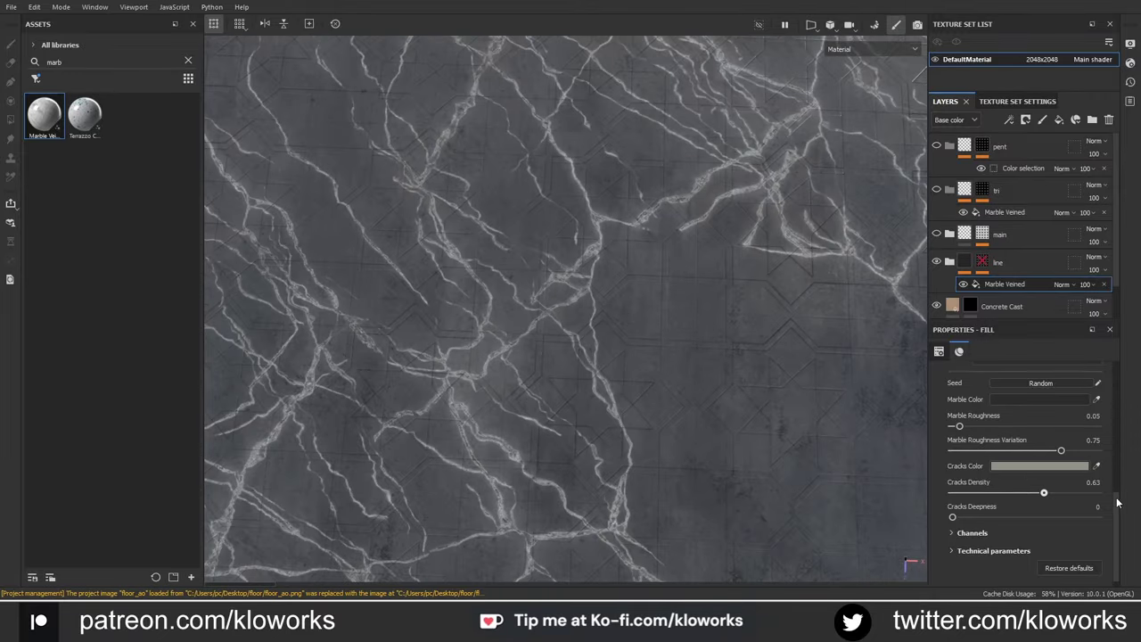
pyautogui.click(1098, 493)
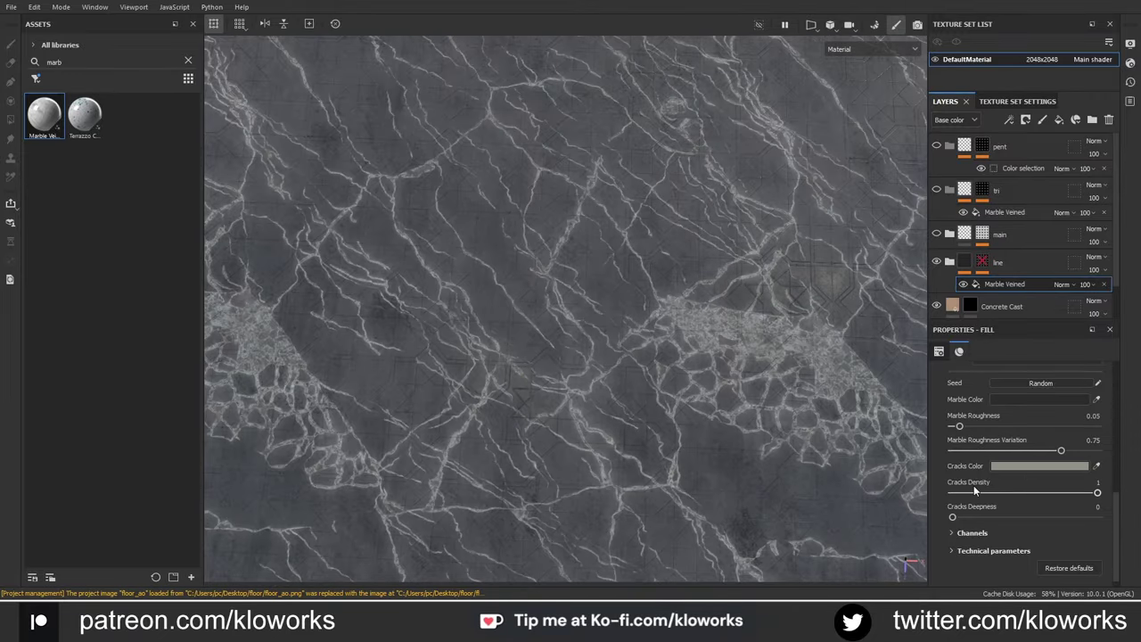
pyautogui.click(969, 492)
# Step: Check the texture set settings and expand the line marble fill's channel settings
pyautogui.click(1017, 101)
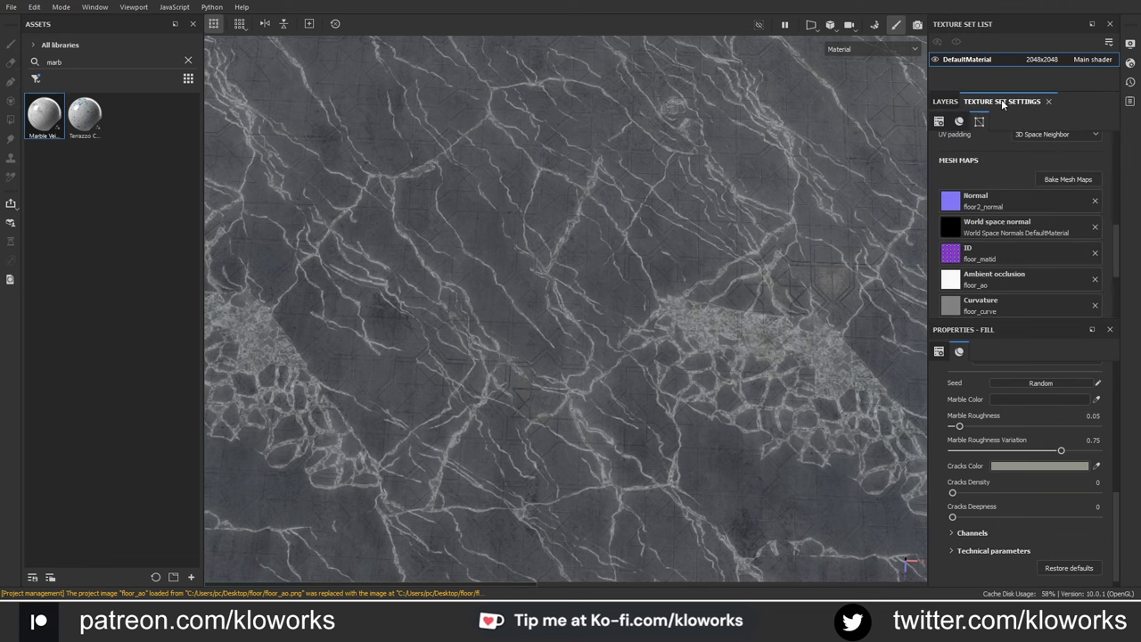
pyautogui.scroll(5, 1004, 246)
pyautogui.click(945, 101)
pyautogui.scroll(-1, 1015, 518)
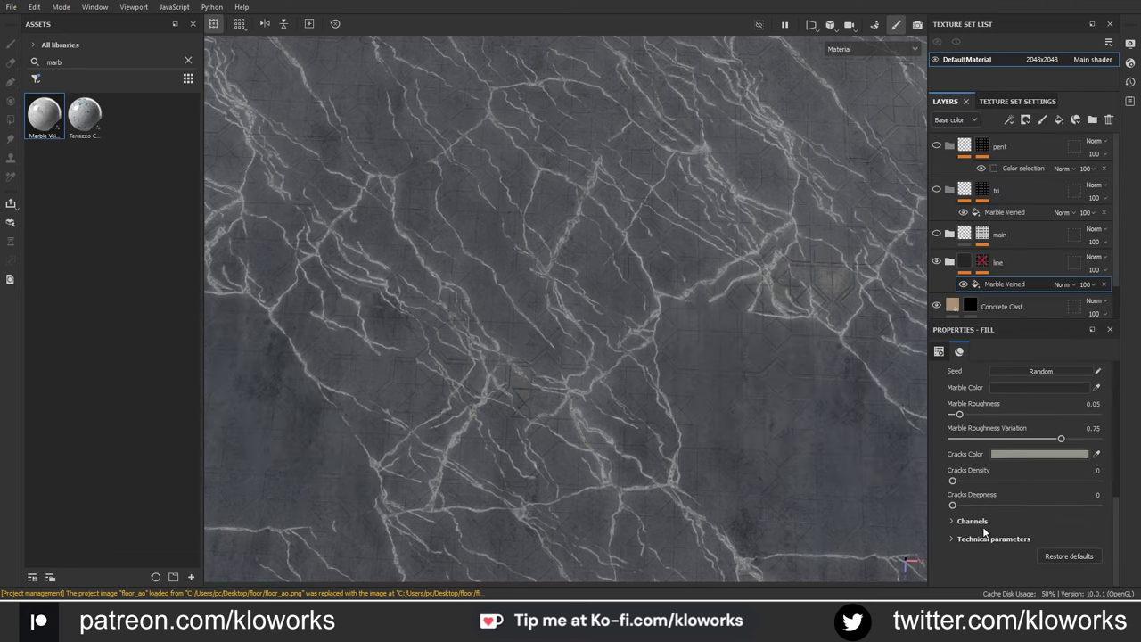
pyautogui.click(954, 537)
pyautogui.click(955, 435)
pyautogui.click(951, 521)
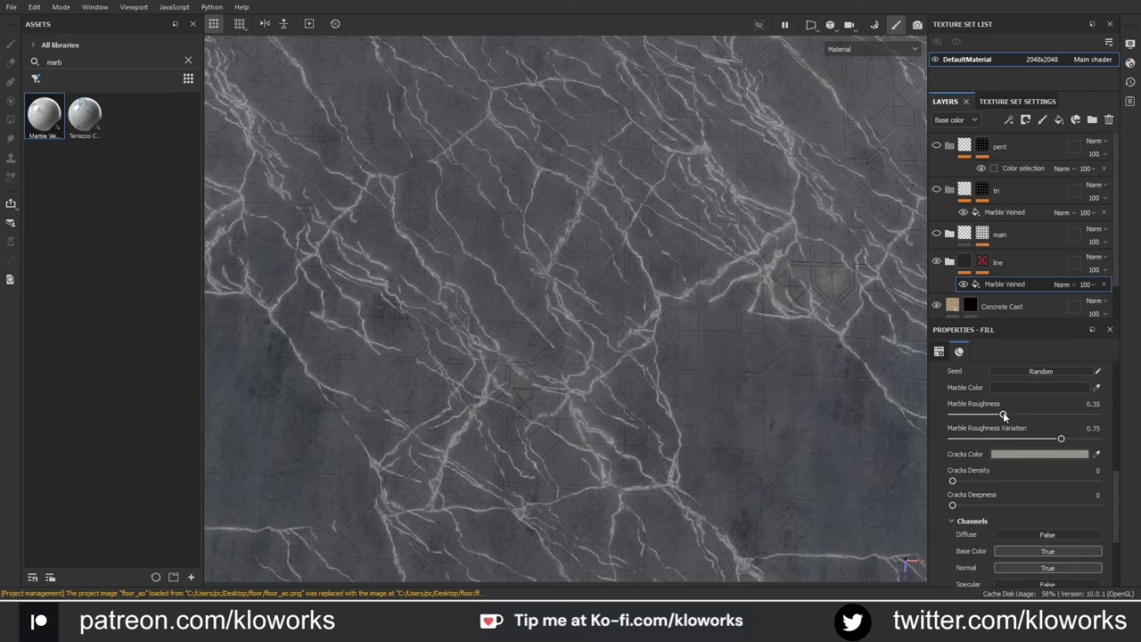
# Step: Set the line marble to 0.22 roughness and 0.07 roughness variation, checking the shine at grazing angles
pyautogui.keyDown('alt'); pyautogui.moveTo(793, 388); pyautogui.dragTo(835, 298); pyautogui.keyUp('alt')
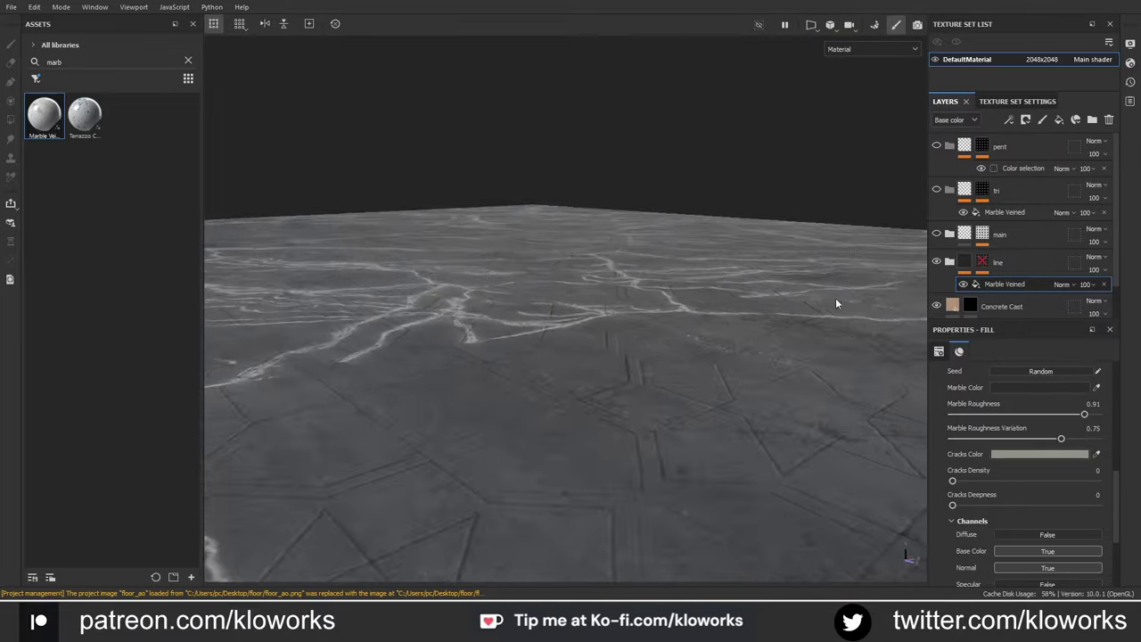
pyautogui.click(993, 414)
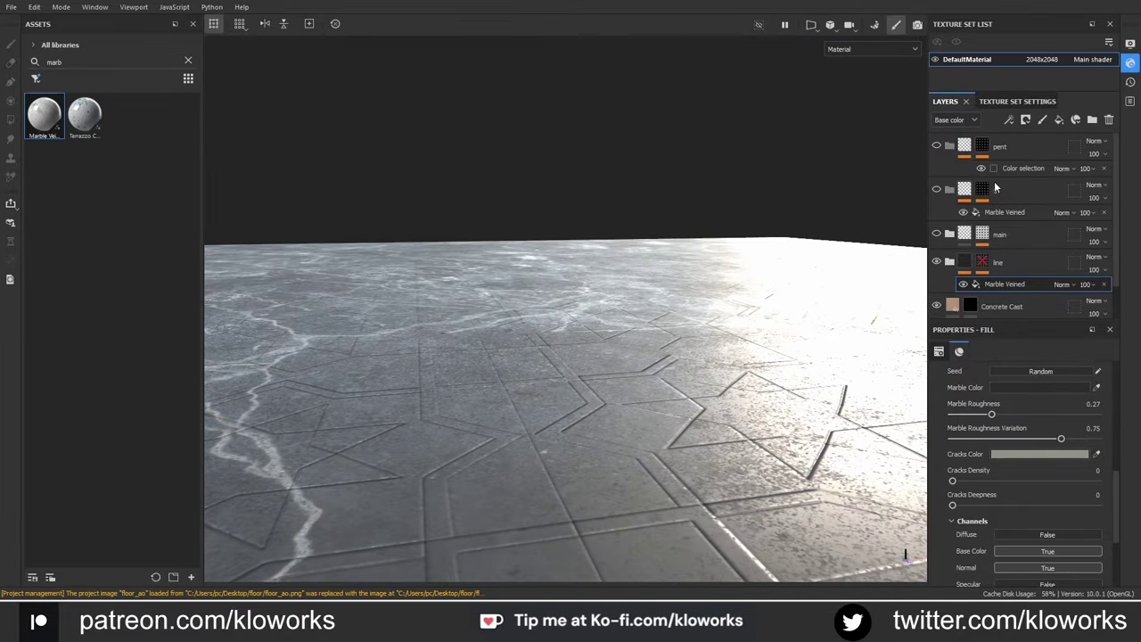
pyautogui.click(1014, 414)
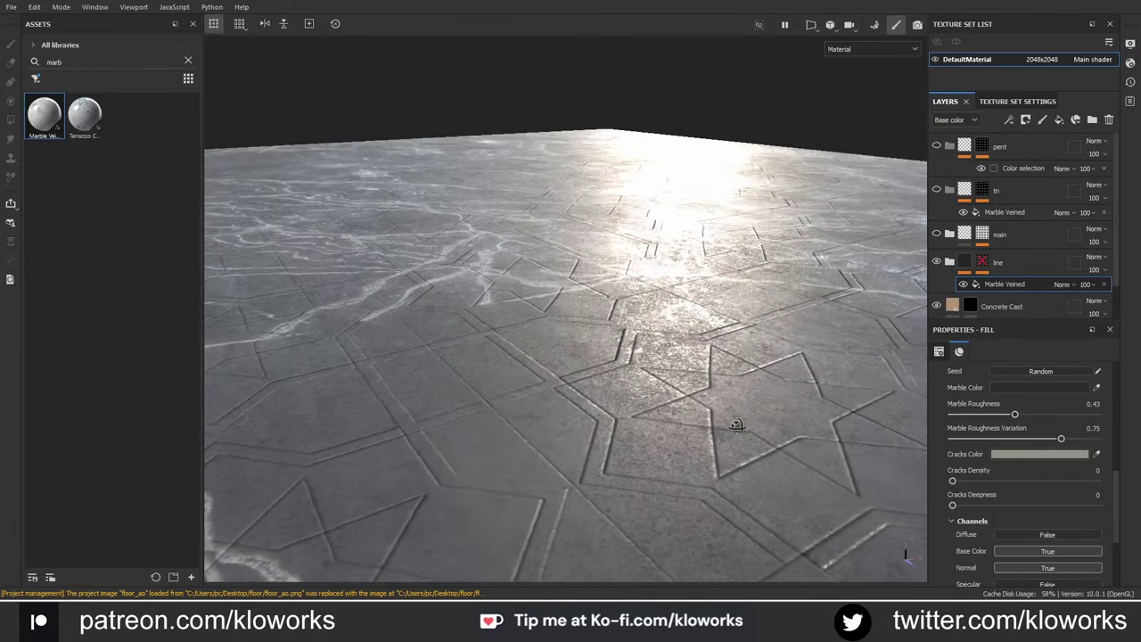
pyautogui.click(977, 439)
pyautogui.click(969, 439)
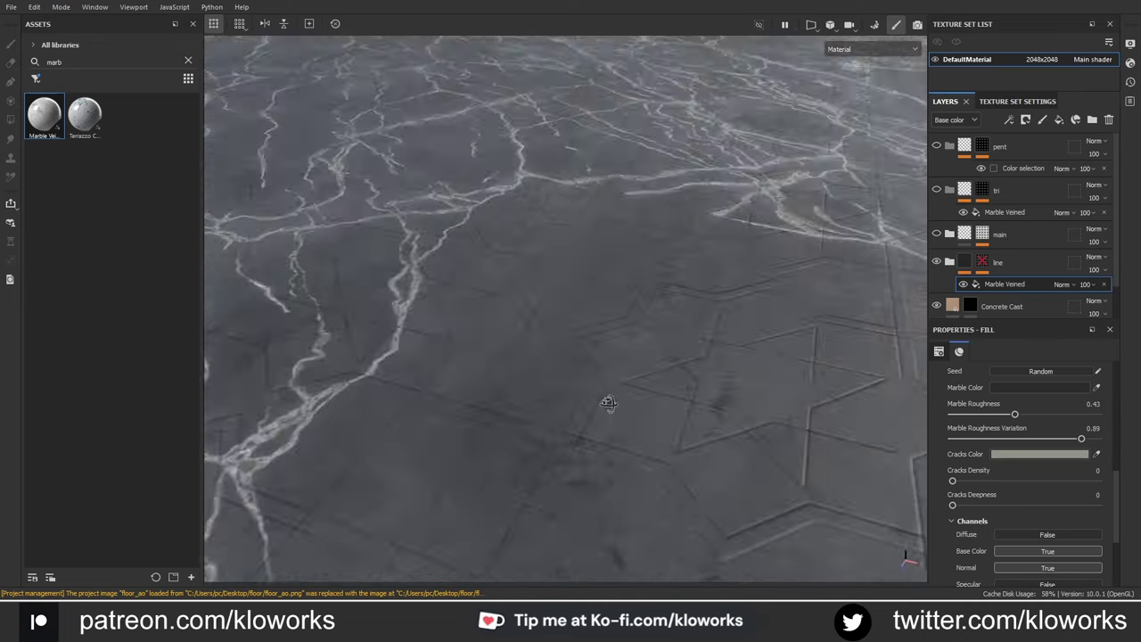
pyautogui.keyDown('alt'); pyautogui.moveTo(535, 356); pyautogui.dragTo(612, 410); pyautogui.keyUp('alt')
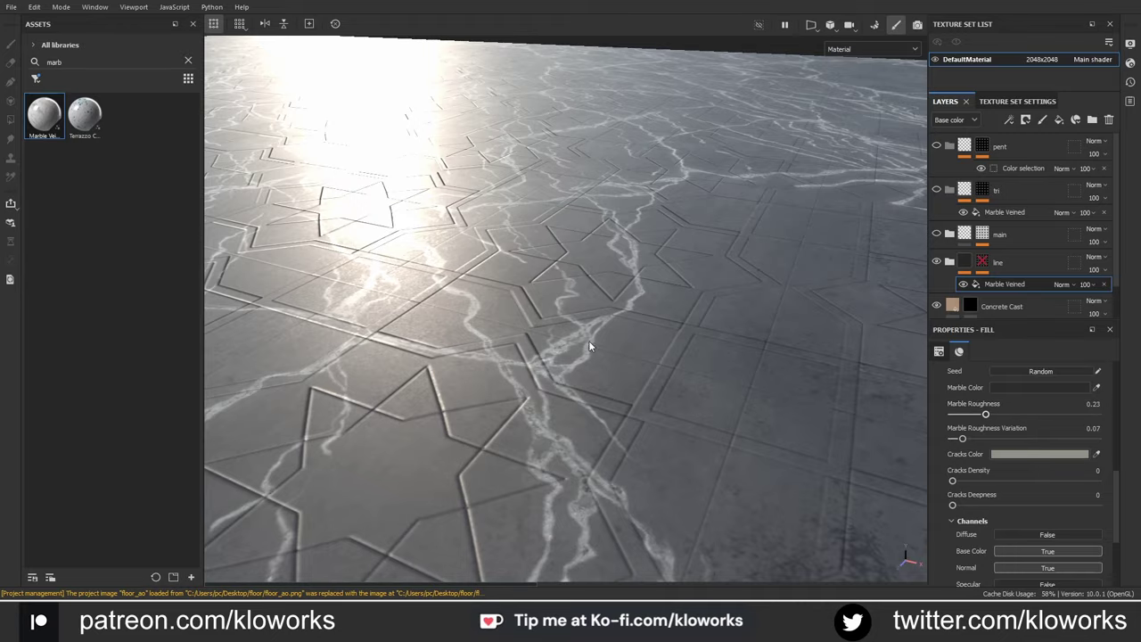
pyautogui.moveTo(681, 341)
pyautogui.keyDown('alt'); pyautogui.mouseDown()
pyautogui.moveTo(581, 298)
pyautogui.moveTo(448, 265)
pyautogui.moveTo(535, 393)
pyautogui.mouseUp(); pyautogui.keyUp('alt')
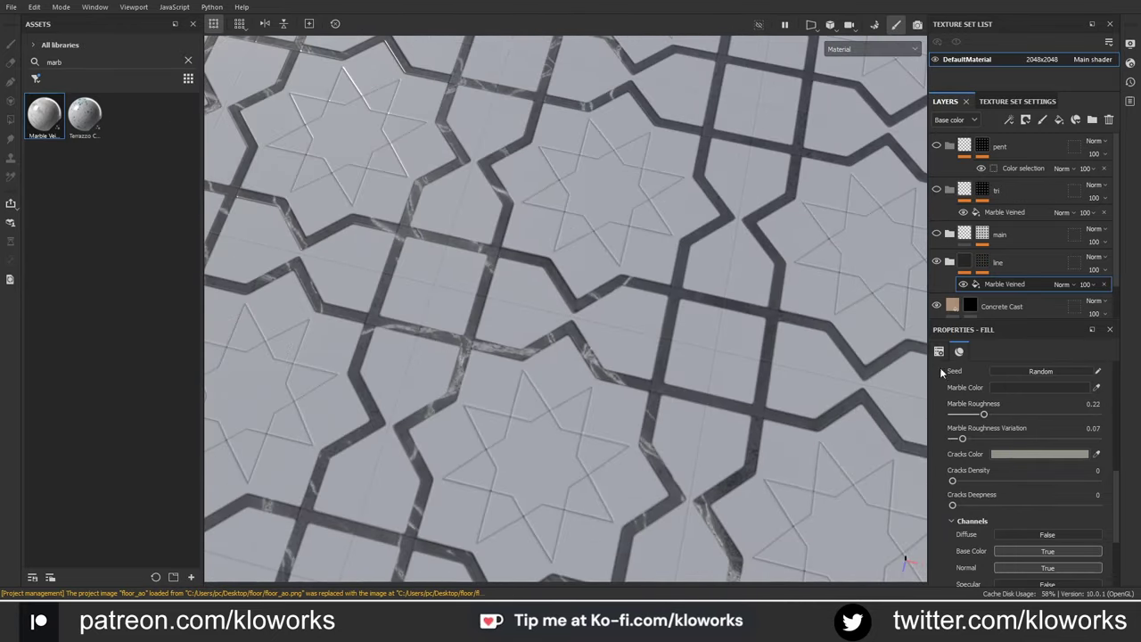
# Step: Raise the line marble's UV tiling from 2 to 3
pyautogui.scroll(5, 940, 367)
pyautogui.moveTo(1005, 474); pyautogui.dragTo(1006, 474)
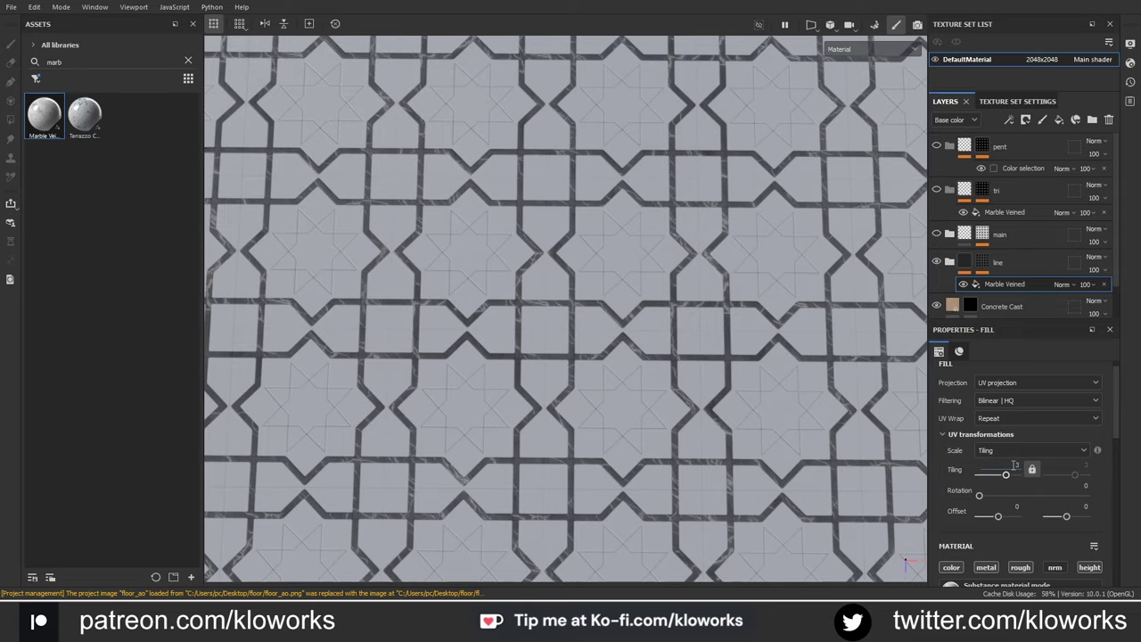
pyautogui.keyDown('alt'); pyautogui.moveTo(570, 374); pyautogui.dragTo(624, 294); pyautogui.keyUp('alt')
# Step: Add a Marble Veined fill between main and line with zero cracks, 0.18 roughness, 0.71 variation
pyautogui.moveTo(962, 236); pyautogui.dragTo(963, 250)
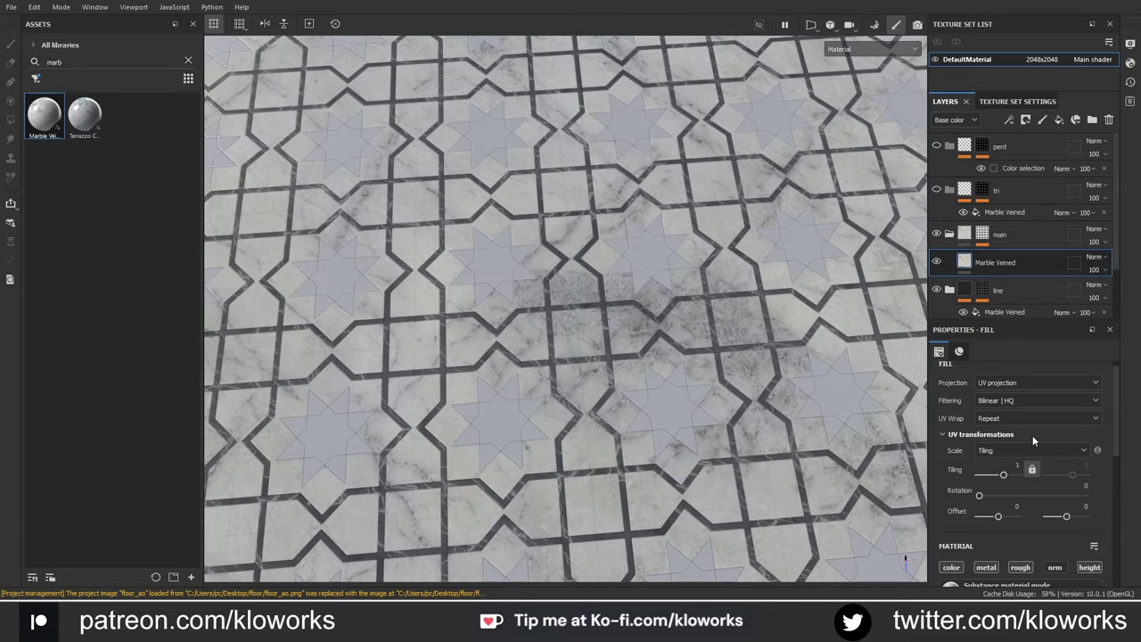
pyautogui.scroll(-5, 1032, 435)
pyautogui.click(954, 482)
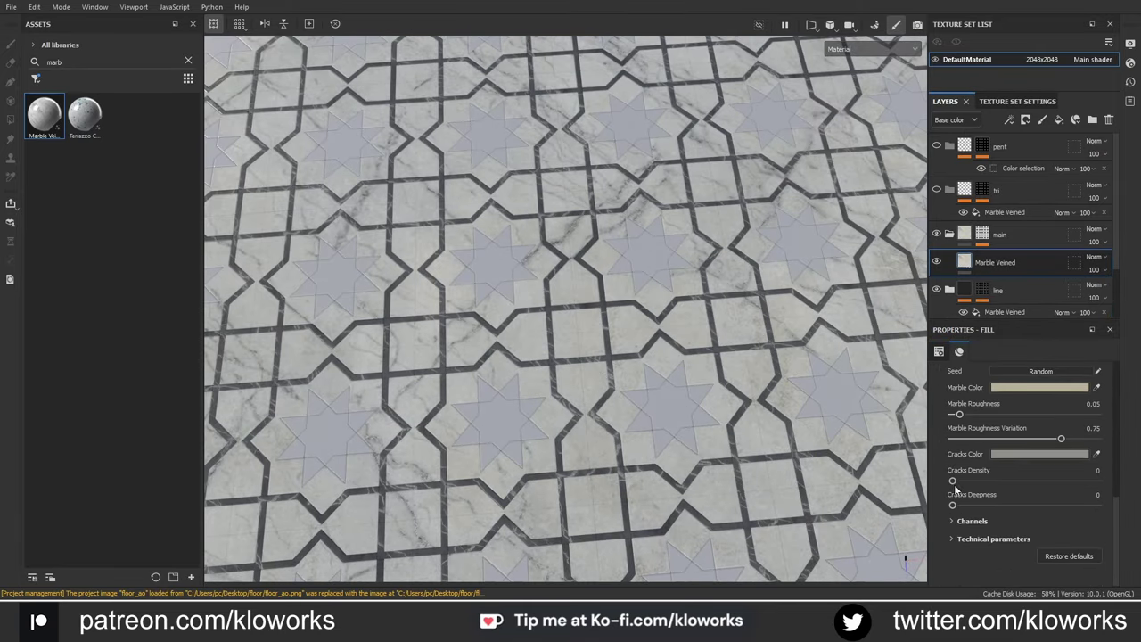
pyautogui.scroll(3, 842, 408)
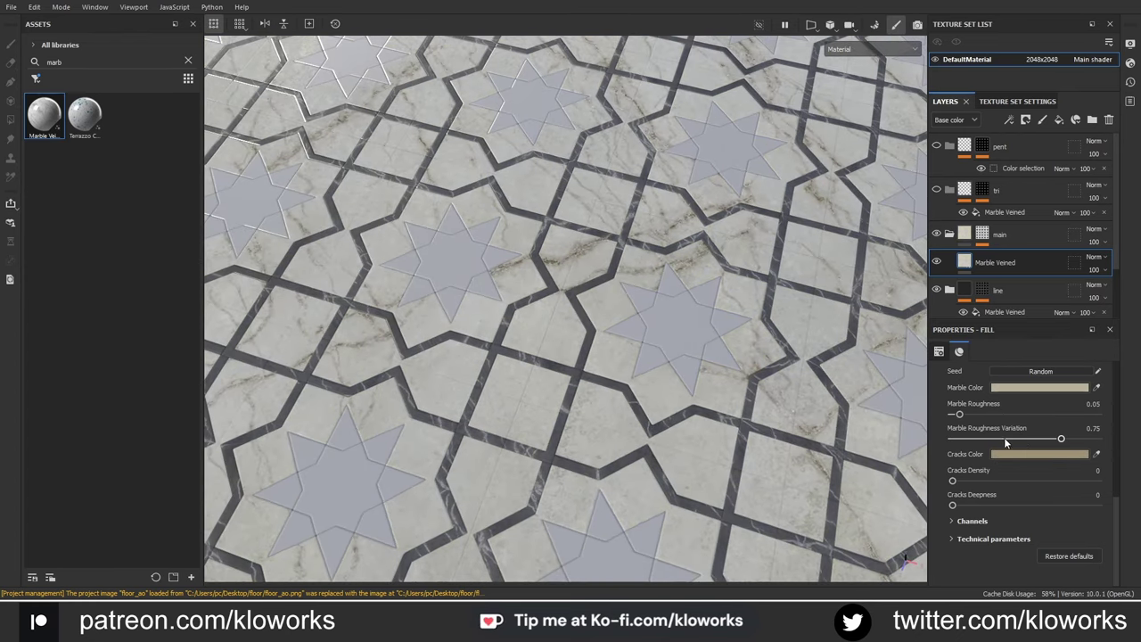
pyautogui.keyDown('alt'); pyautogui.moveTo(803, 401); pyautogui.dragTo(650, 330); pyautogui.keyUp('alt')
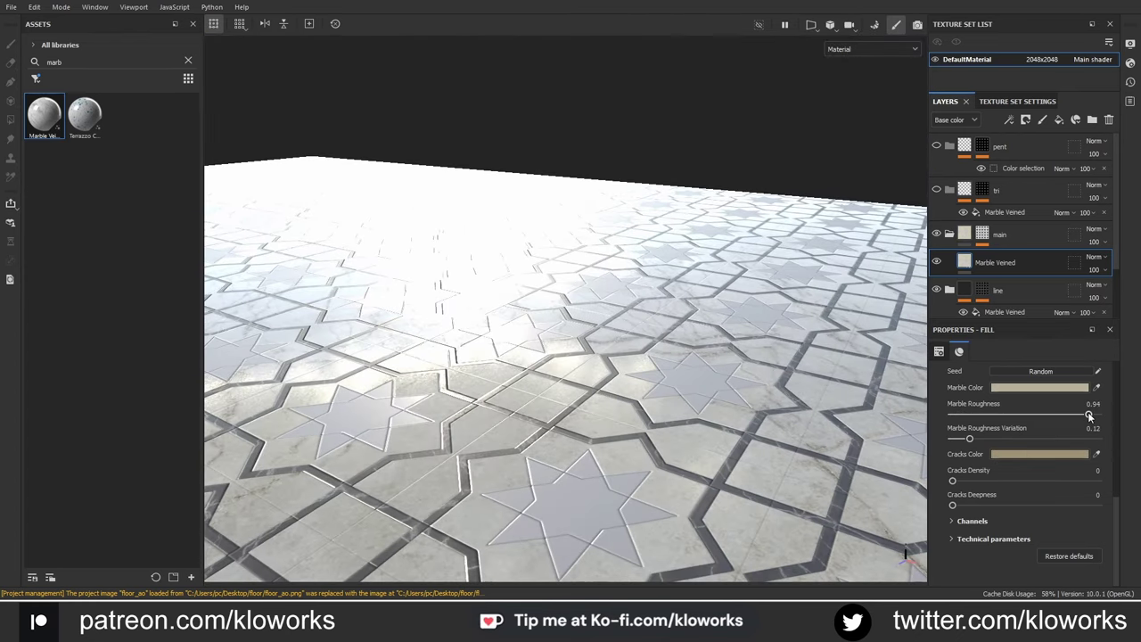
pyautogui.moveTo(1089, 415); pyautogui.dragTo(978, 415)
pyautogui.moveTo(618, 407)
pyautogui.keyDown('alt'); pyautogui.mouseDown()
pyautogui.moveTo(620, 426)
pyautogui.moveTo(661, 332)
pyautogui.moveTo(678, 343)
pyautogui.mouseUp(); pyautogui.keyUp('alt')
pyautogui.moveTo(1001, 439); pyautogui.dragTo(1057, 439)
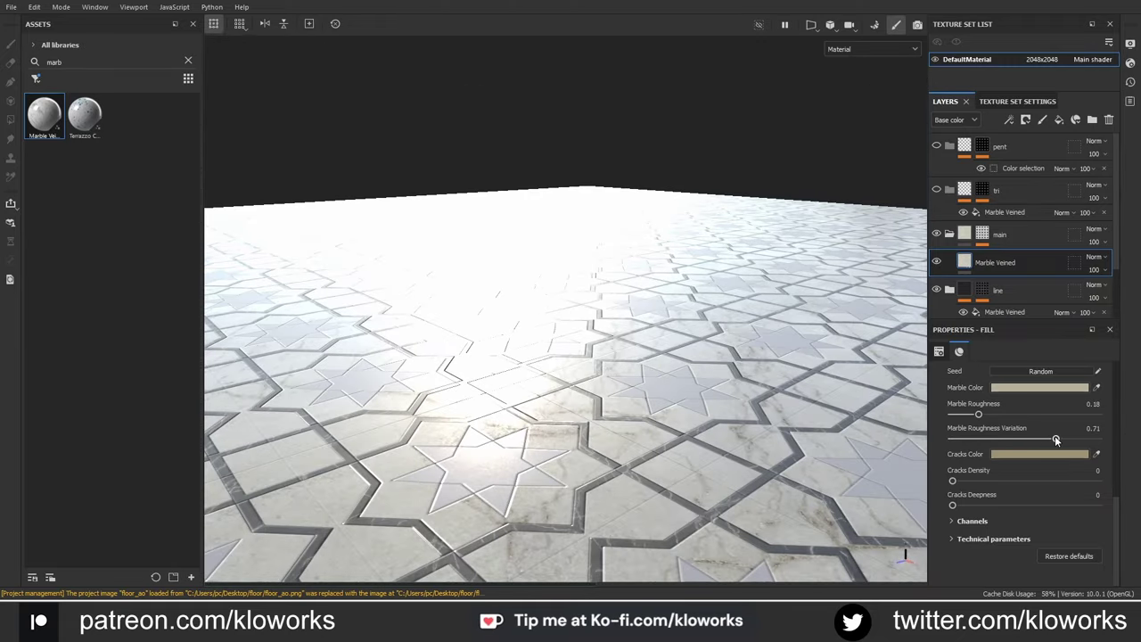
pyautogui.moveTo(535, 323)
pyautogui.keyDown('alt'); pyautogui.mouseDown()
pyautogui.moveTo(543, 280)
pyautogui.moveTo(535, 354)
pyautogui.moveTo(554, 310)
pyautogui.moveTo(649, 383)
pyautogui.moveTo(628, 297)
pyautogui.mouseUp(); pyautogui.keyUp('alt')
# Step: Preview the roughness and metallic channels individually
pyautogui.press('c')
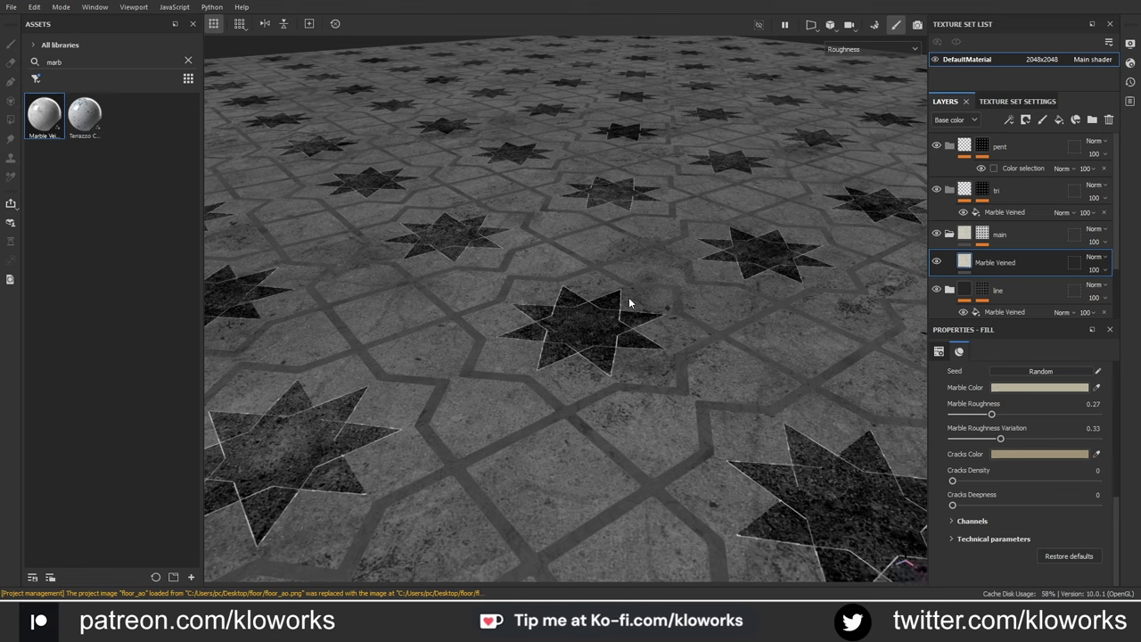
pyautogui.press('c')
pyautogui.press('m')
pyautogui.press('m')
pyautogui.keyDown('alt'); pyautogui.moveTo(642, 298); pyautogui.dragTo(705, 369); pyautogui.keyUp('alt')
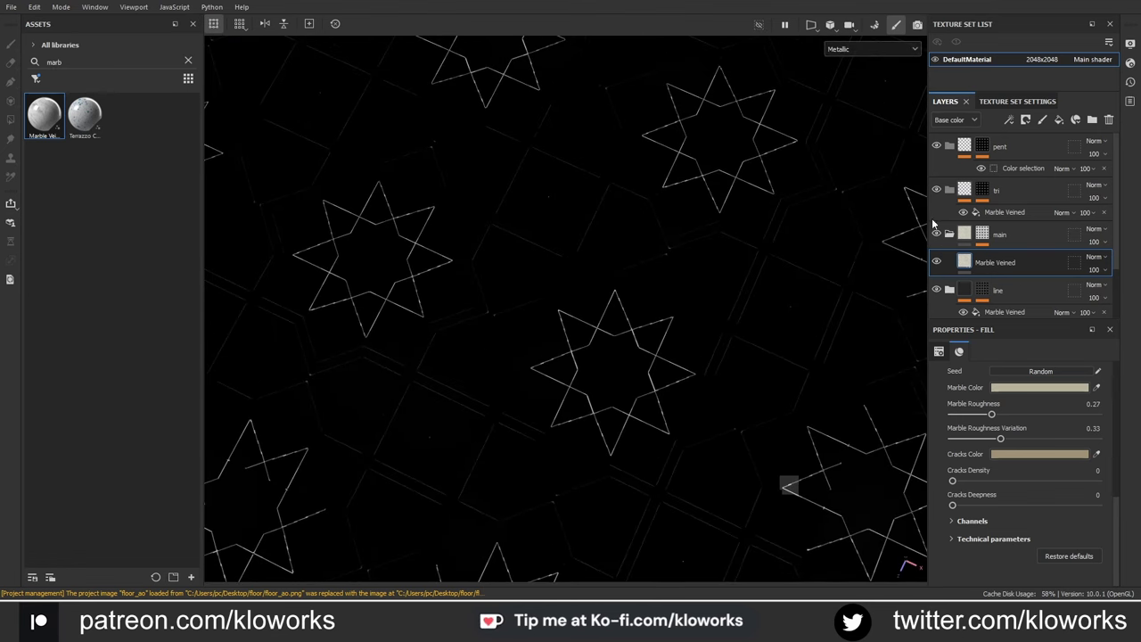
# Step: Add Fill layer 3 at the bottom of the stack without the base color channel
pyautogui.scroll(-2, 980, 258)
pyautogui.click(994, 297)
pyautogui.click(1058, 119)
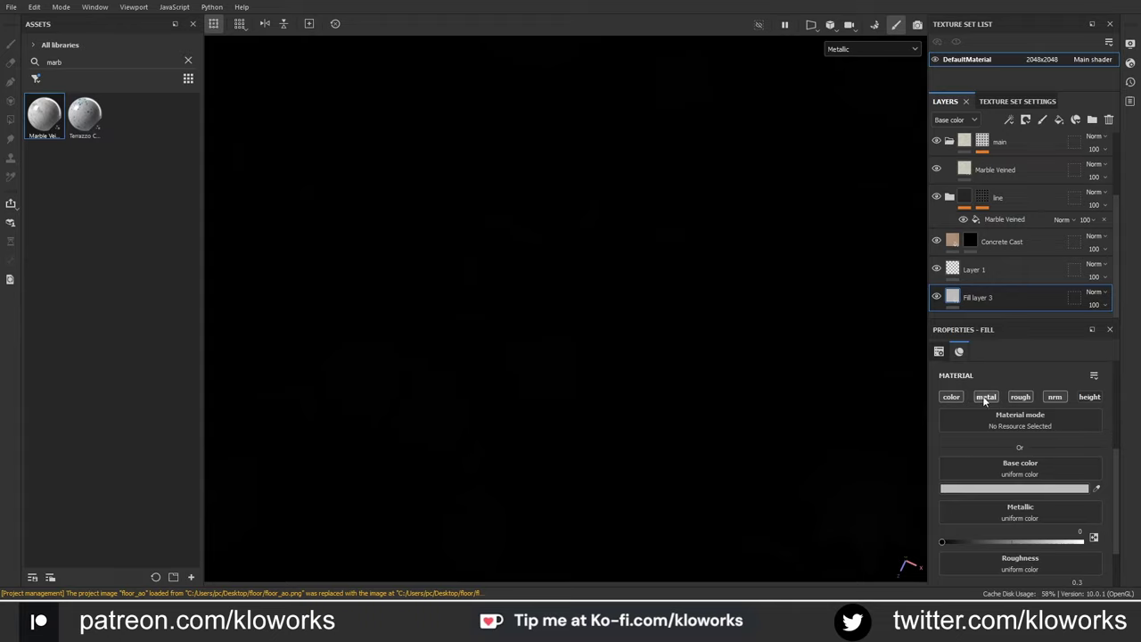
pyautogui.click(952, 396)
# Step: Raise the tri marble fill's roughness to 0.22
pyautogui.press('m')
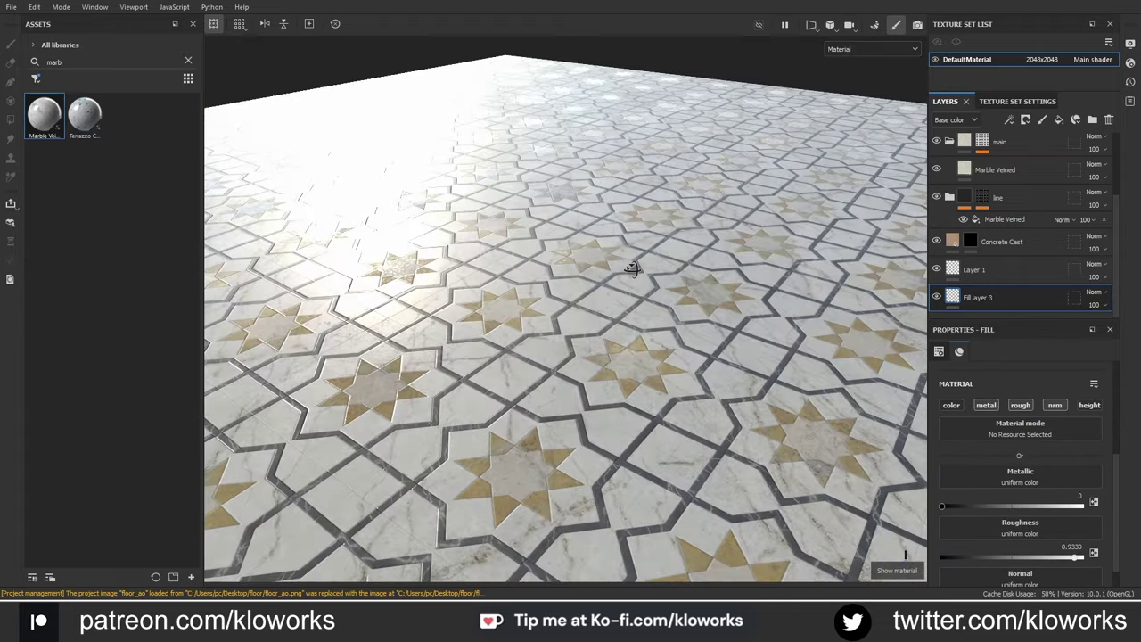
pyautogui.click(998, 211)
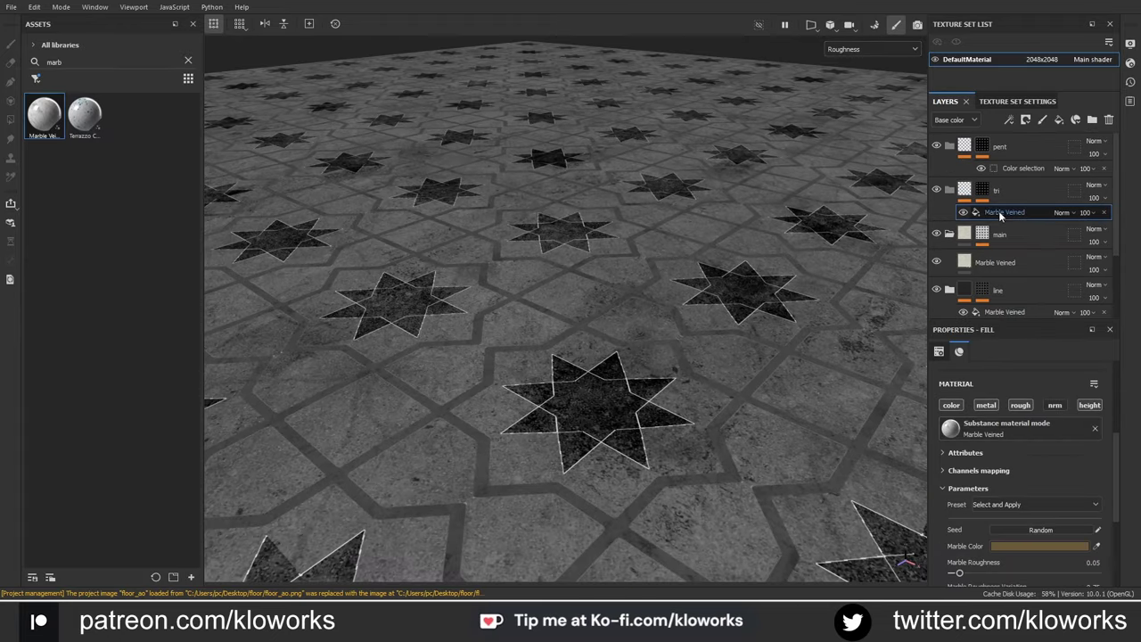
pyautogui.scroll(-3, 1016, 428)
pyautogui.moveTo(1017, 438)
pyautogui.mouseDown()
pyautogui.moveTo(976, 438)
pyautogui.moveTo(984, 414)
pyautogui.mouseUp()
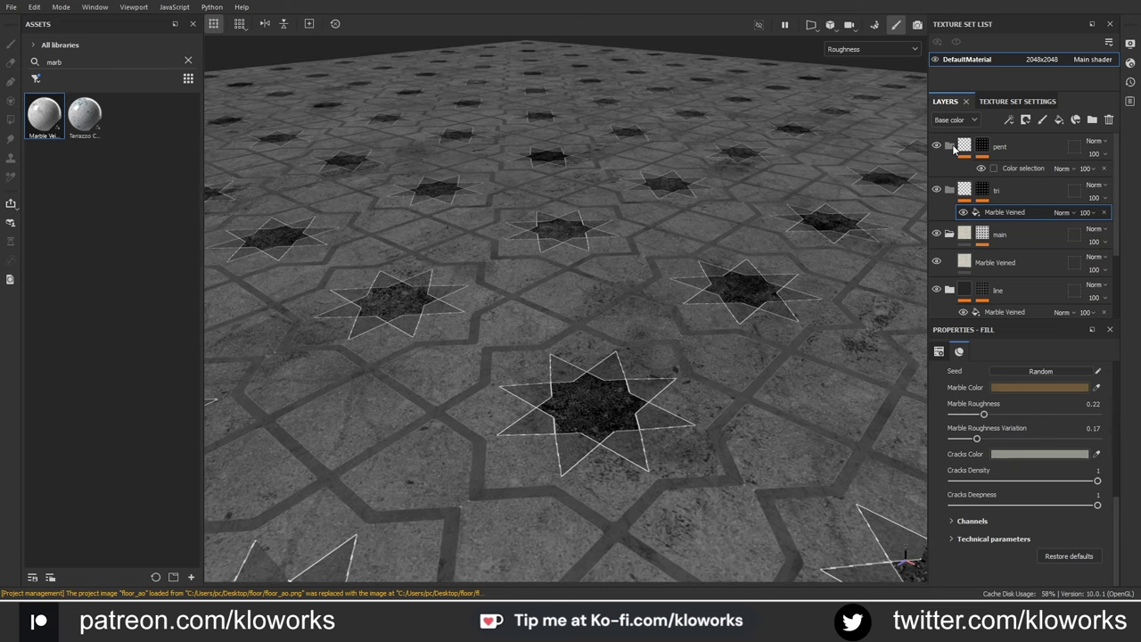
# Step: Paste a Marble Veined fill into pent with 0.32 roughness variation, then add Fill layer 4
pyautogui.click(971, 150)
pyautogui.hotkey('ctrl', 'v')
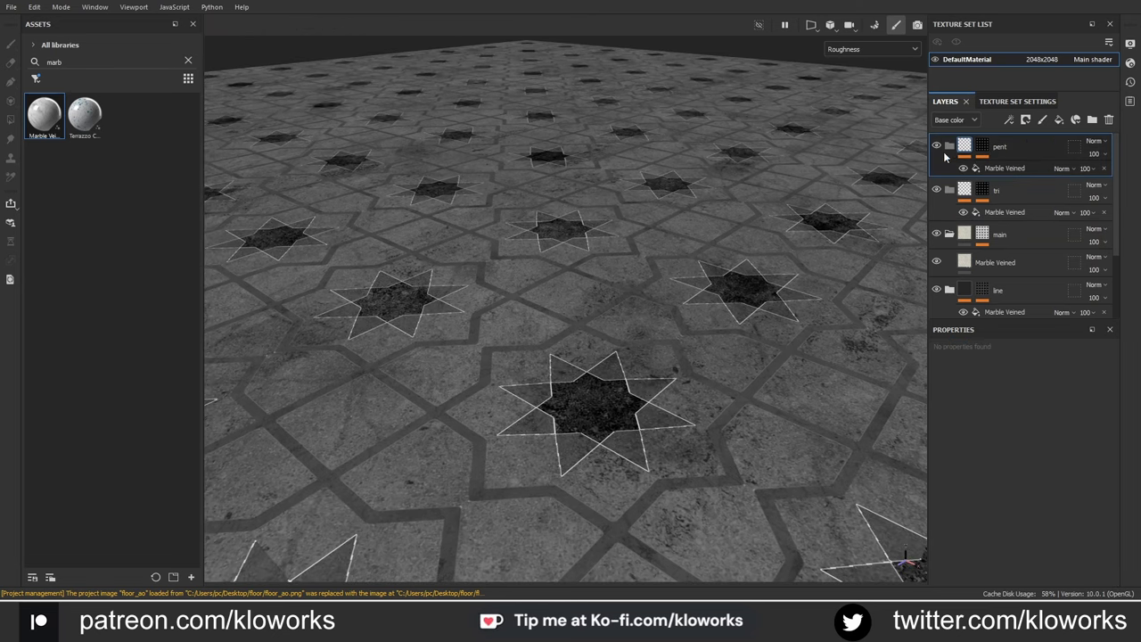
pyautogui.click(989, 169)
pyautogui.scroll(-5, 1000, 499)
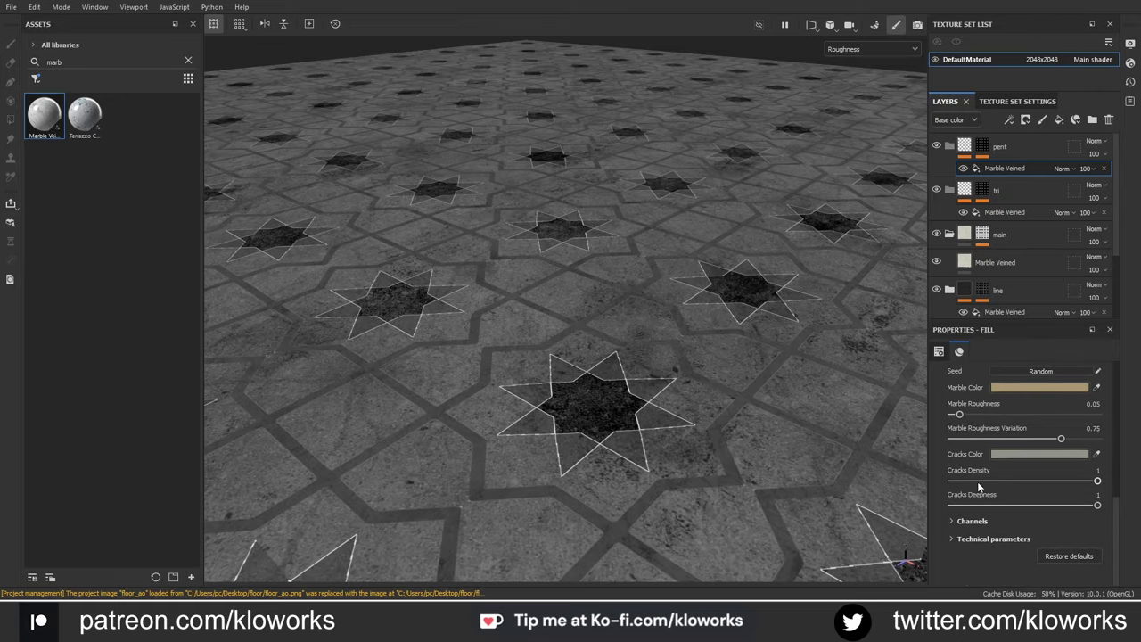
pyautogui.click(998, 438)
pyautogui.moveTo(992, 413)
pyautogui.mouseDown()
pyautogui.moveTo(1063, 413)
pyautogui.moveTo(978, 415)
pyautogui.mouseUp()
pyautogui.press('m')
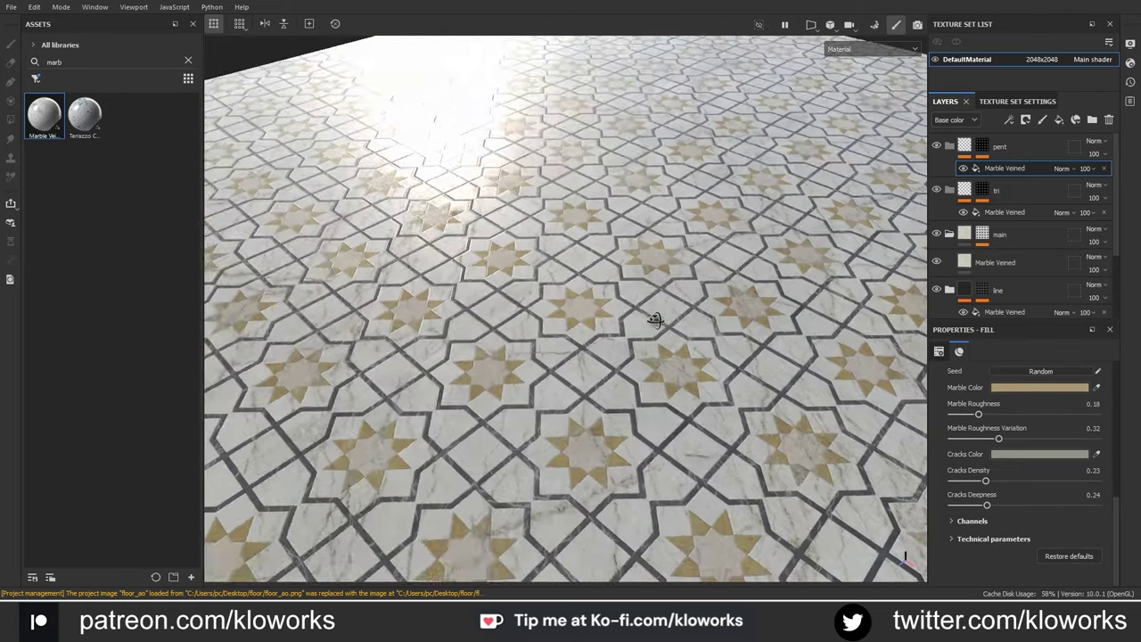
pyautogui.keyDown('alt'); pyautogui.moveTo(656, 319); pyautogui.dragTo(565, 369, button='right'); pyautogui.keyUp('alt')
pyautogui.click(1059, 120)
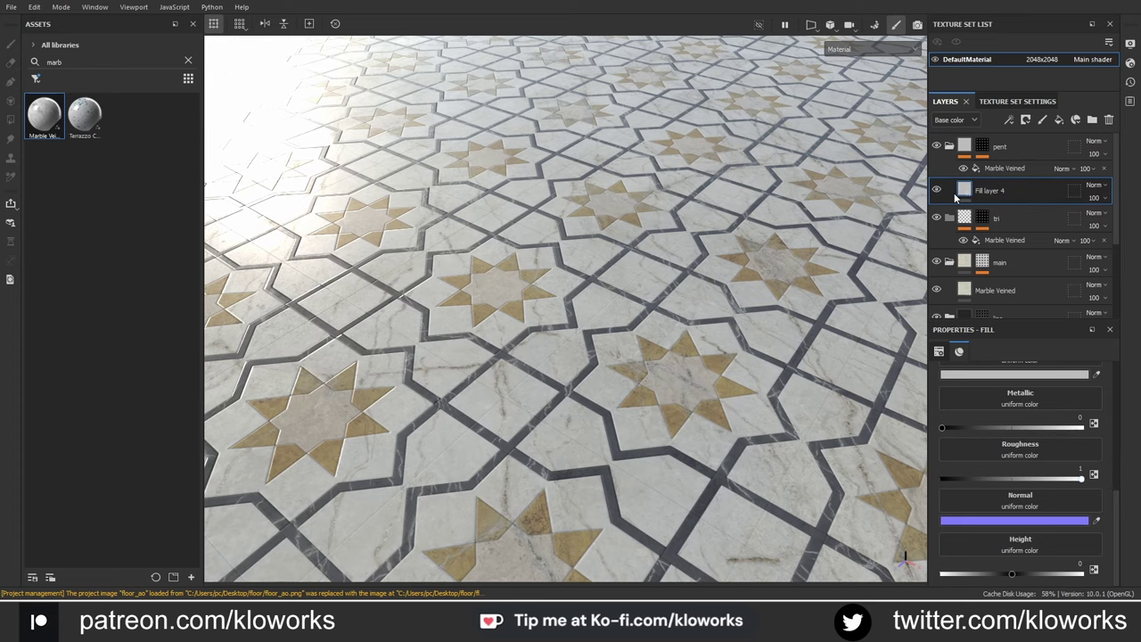
# Step: Move Fill layer 4 to the top and give it a black mask with a Dirt generator
pyautogui.moveTo(954, 192); pyautogui.dragTo(972, 143)
pyautogui.click(1025, 120)
pyautogui.click(1009, 120)
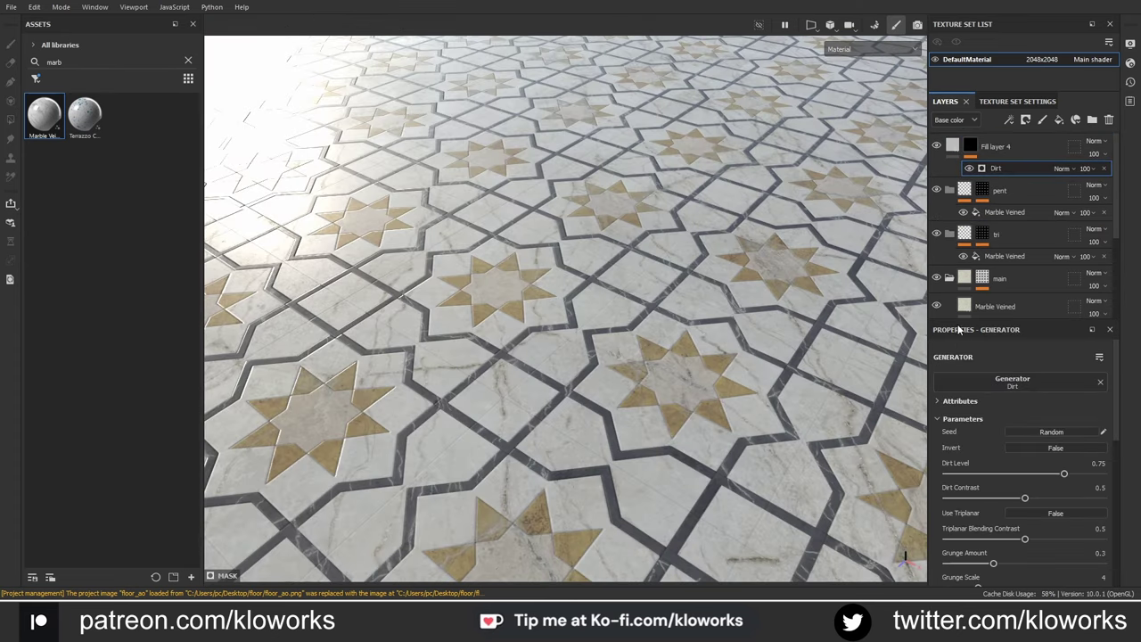
pyautogui.click(952, 147)
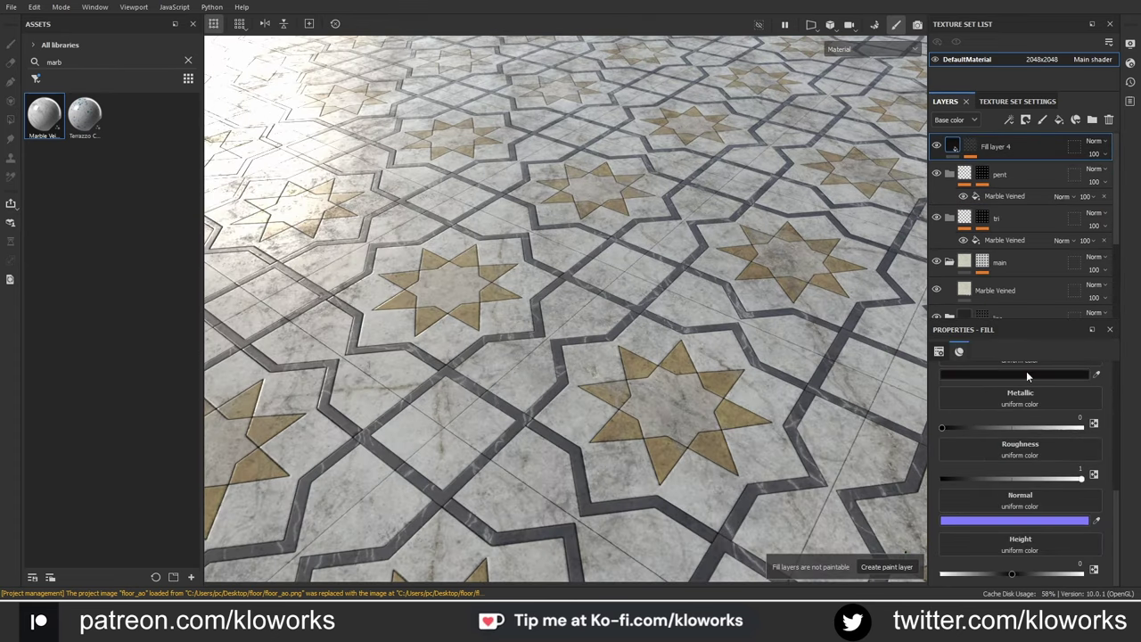
pyautogui.scroll(2, 746, 345)
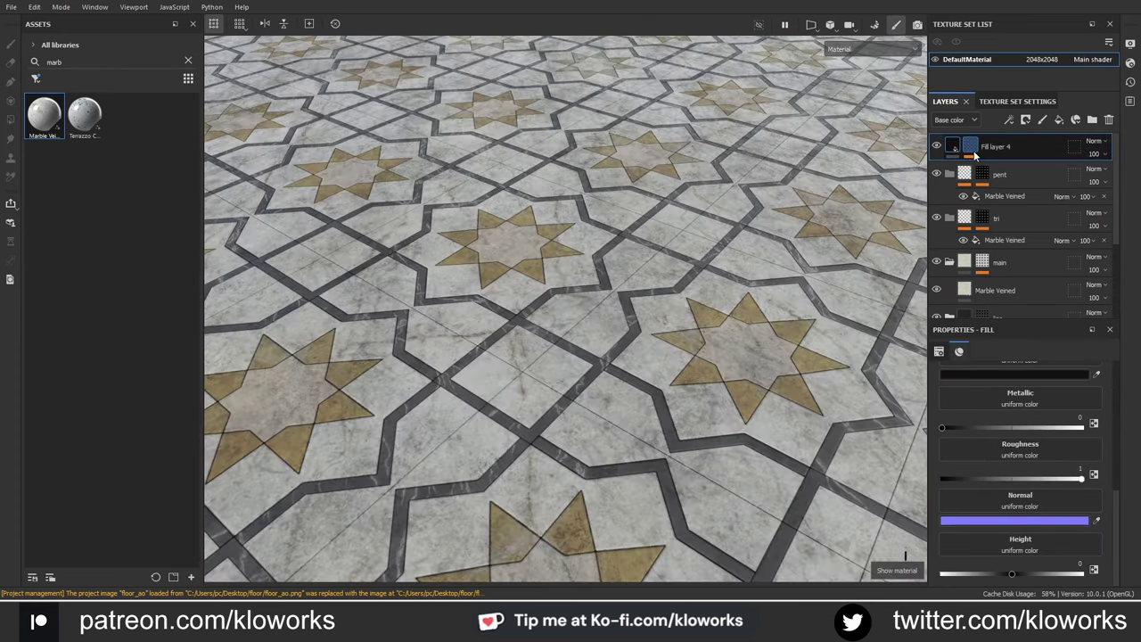
pyautogui.keyDown('alt'); pyautogui.click(970, 146); pyautogui.keyUp('alt')
pyautogui.click(995, 168)
# Step: Tune the Dirt generator's level to about 0.52 while inspecting the tiles from above
pyautogui.moveTo(1024, 474)
pyautogui.mouseDown()
pyautogui.moveTo(985, 477)
pyautogui.moveTo(1028, 474)
pyautogui.mouseUp()
pyautogui.moveTo(1025, 497)
pyautogui.mouseDown()
pyautogui.moveTo(997, 492)
pyautogui.moveTo(948, 517)
pyautogui.moveTo(987, 492)
pyautogui.mouseUp()
pyautogui.scroll(-1, 1025, 504)
pyautogui.scroll(-1, 1026, 504)
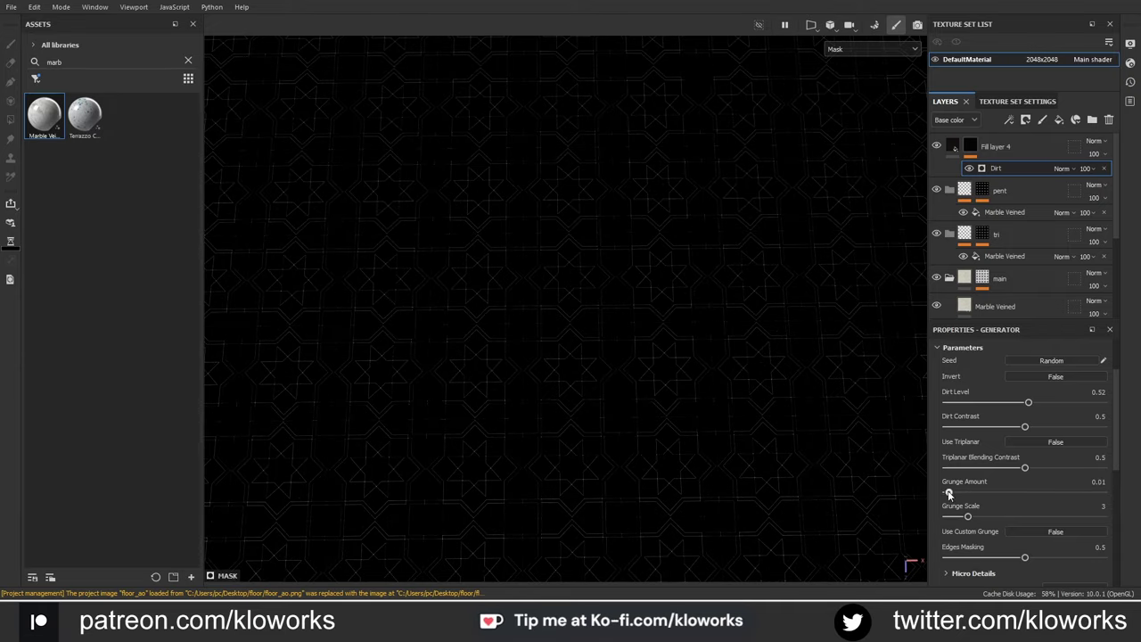
pyautogui.scroll(3, 667, 218)
pyautogui.press('m')
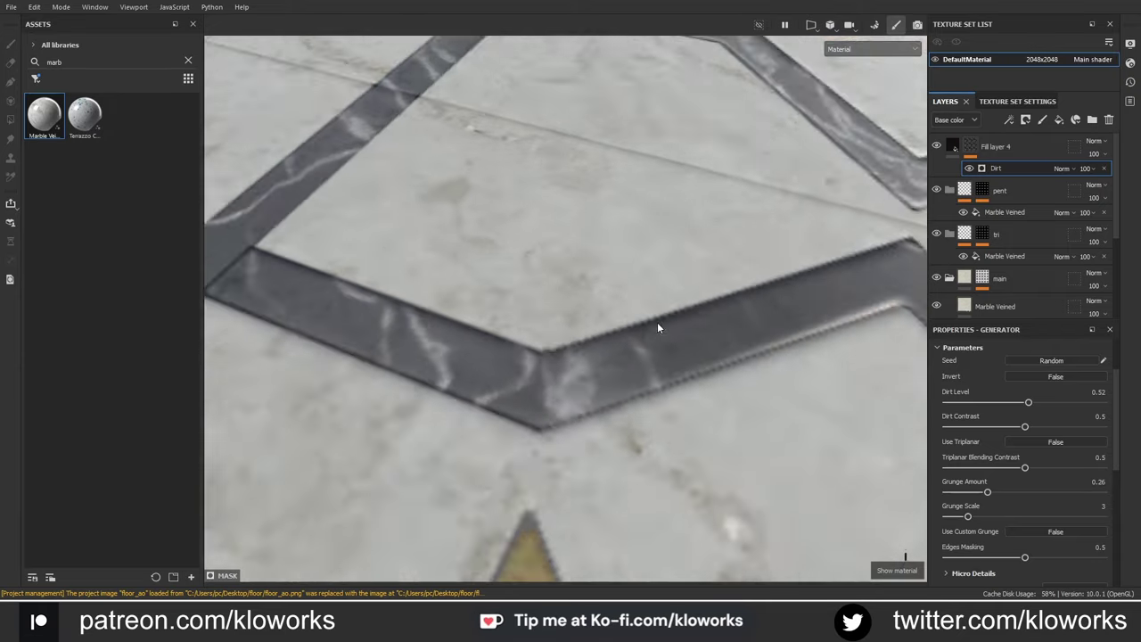
pyautogui.scroll(-3, 657, 321)
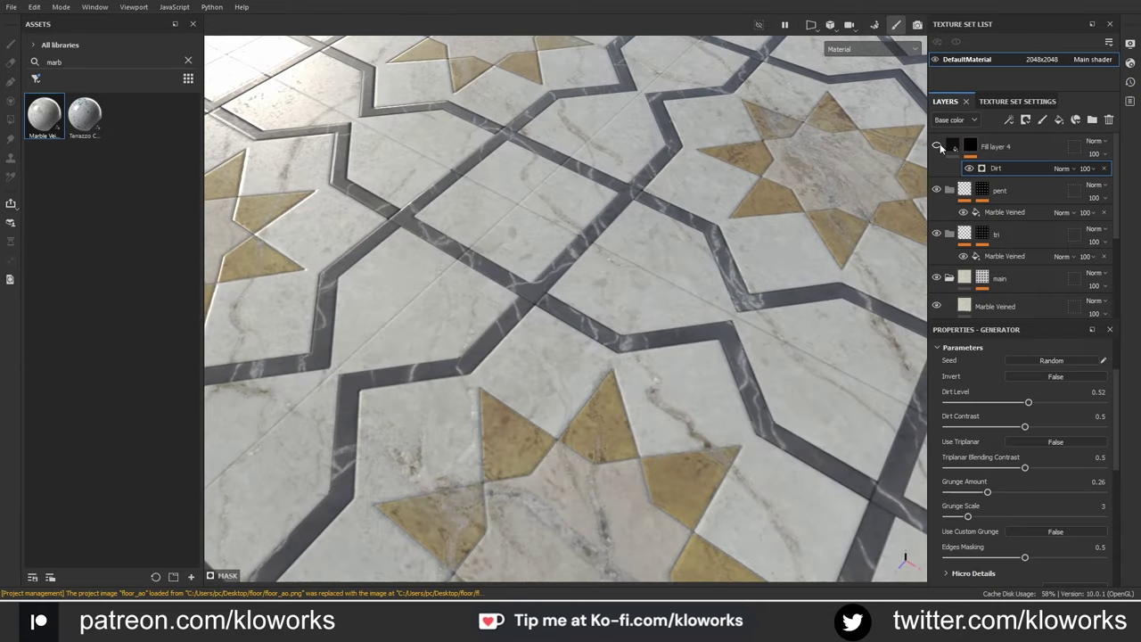
pyautogui.keyDown('alt'); pyautogui.moveTo(704, 196); pyautogui.dragTo(713, 276); pyautogui.keyUp('alt')
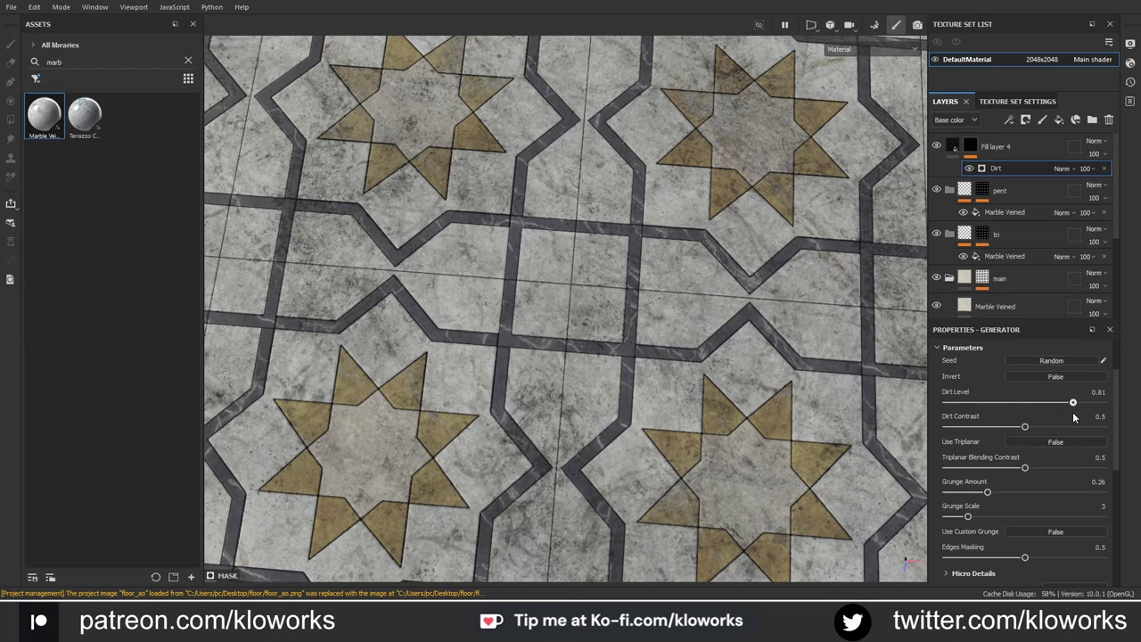
pyautogui.moveTo(1038, 405); pyautogui.dragTo(1039, 403)
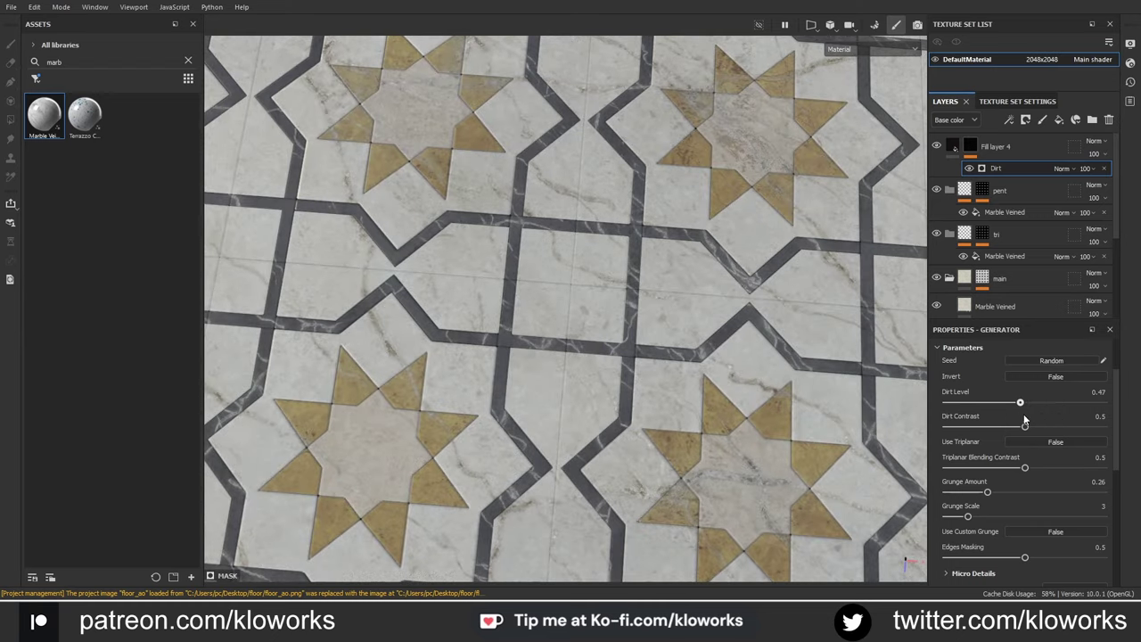
pyautogui.moveTo(571, 267)
pyautogui.keyDown('alt'); pyautogui.mouseDown()
pyautogui.moveTo(627, 319)
pyautogui.moveTo(642, 267)
pyautogui.moveTo(677, 250)
pyautogui.mouseUp(); pyautogui.keyUp('alt')
pyautogui.scroll(-3, 642, 267)
pyautogui.click(998, 212)
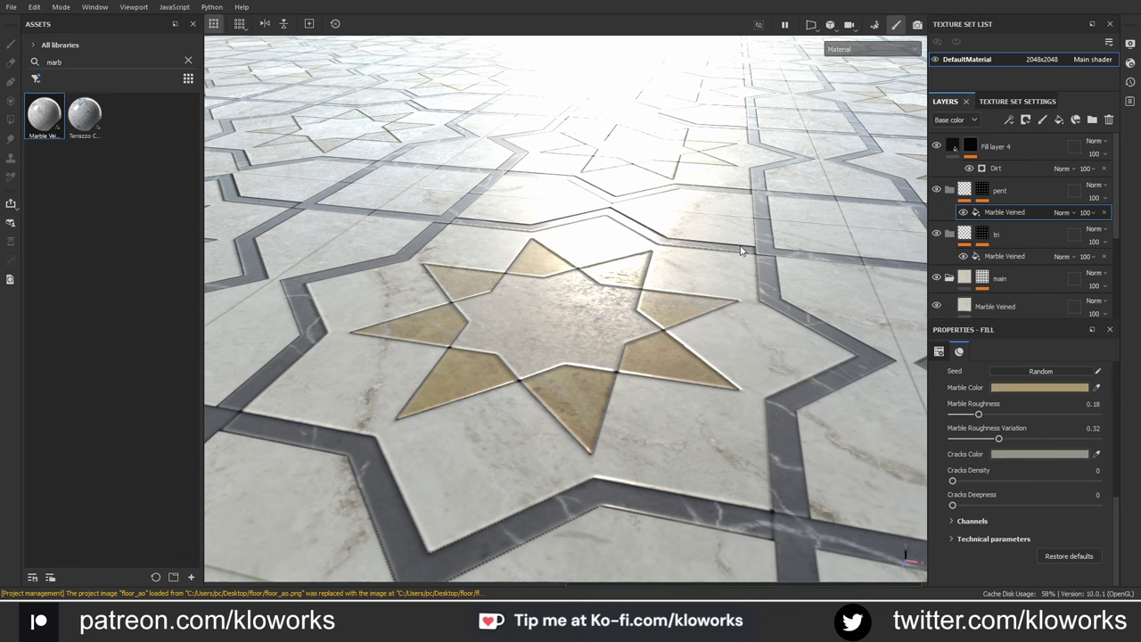
pyautogui.moveTo(630, 383)
pyautogui.keyDown('alt'); pyautogui.mouseDown()
pyautogui.moveTo(632, 363)
pyautogui.moveTo(622, 418)
pyautogui.mouseUp(); pyautogui.keyUp('alt')
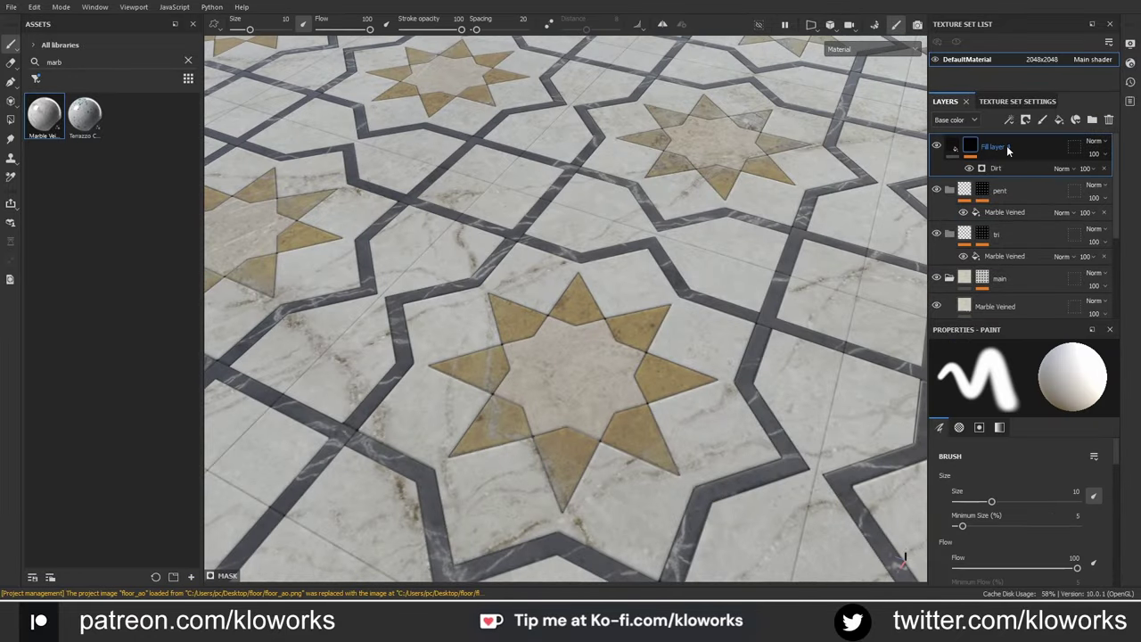
# Step: Add a Blur Slope filter to Fill layer 4 copy 1's dirt mask with intensity near zero
pyautogui.click(954, 150)
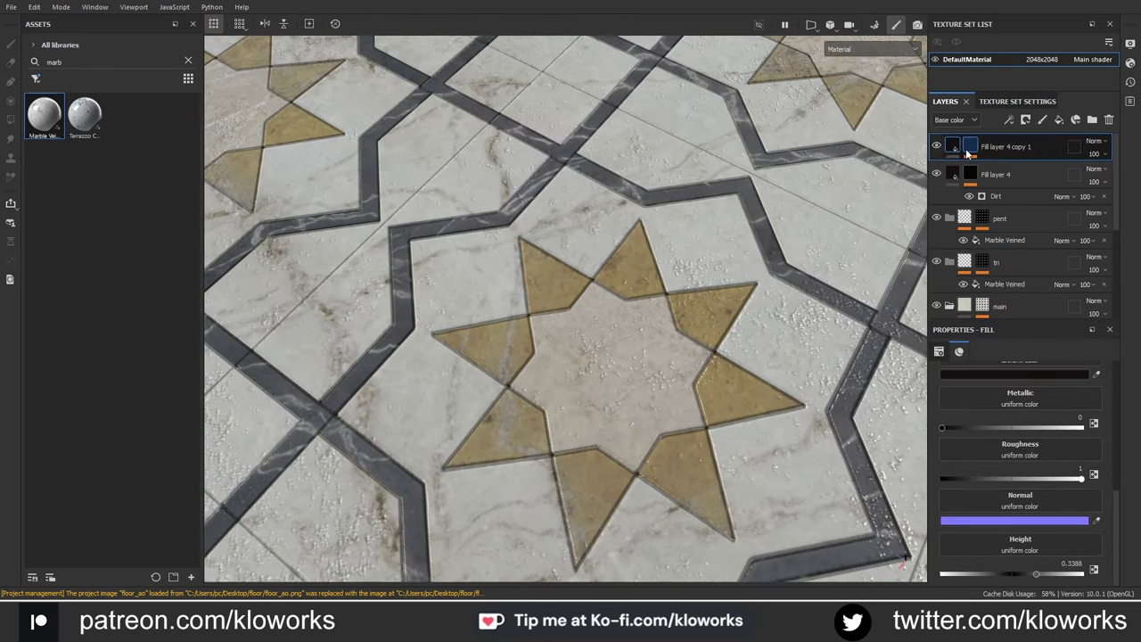
pyautogui.click(970, 147)
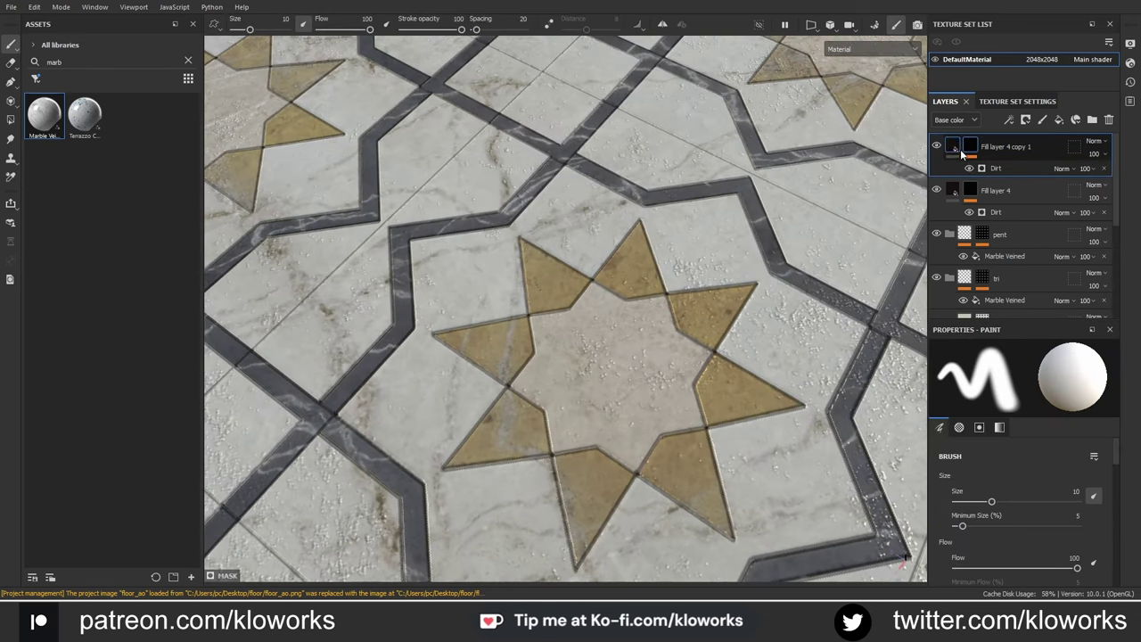
pyautogui.click(996, 168)
pyautogui.click(1059, 502)
pyautogui.rightClick(1003, 236)
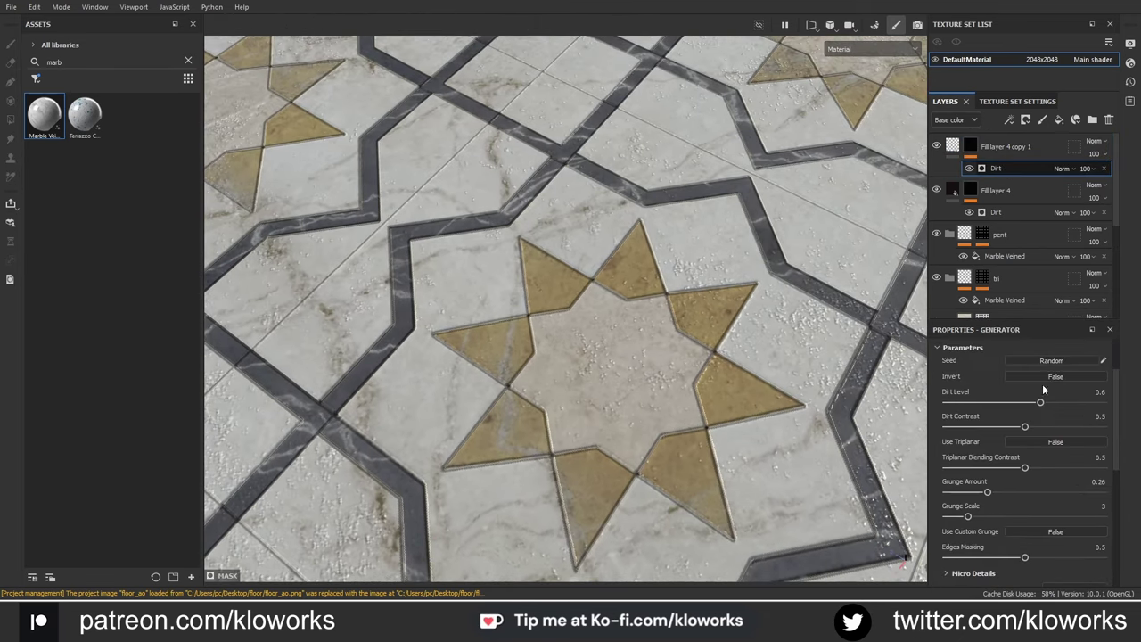
pyautogui.click(1042, 383)
pyautogui.click(987, 467)
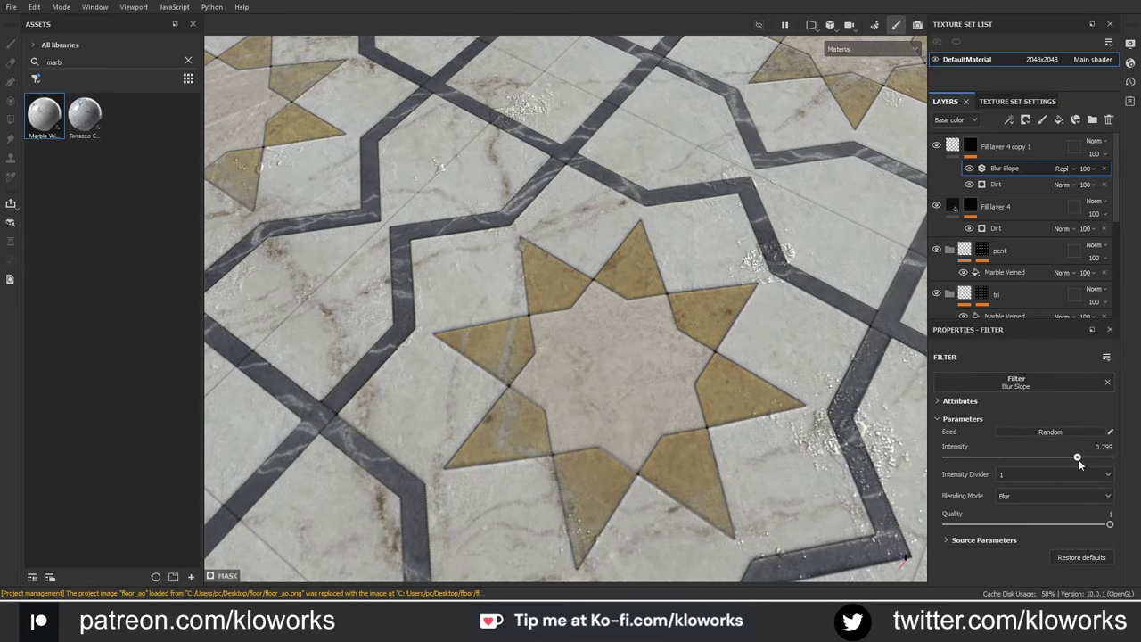
pyautogui.moveTo(976, 459); pyautogui.dragTo(950, 466)
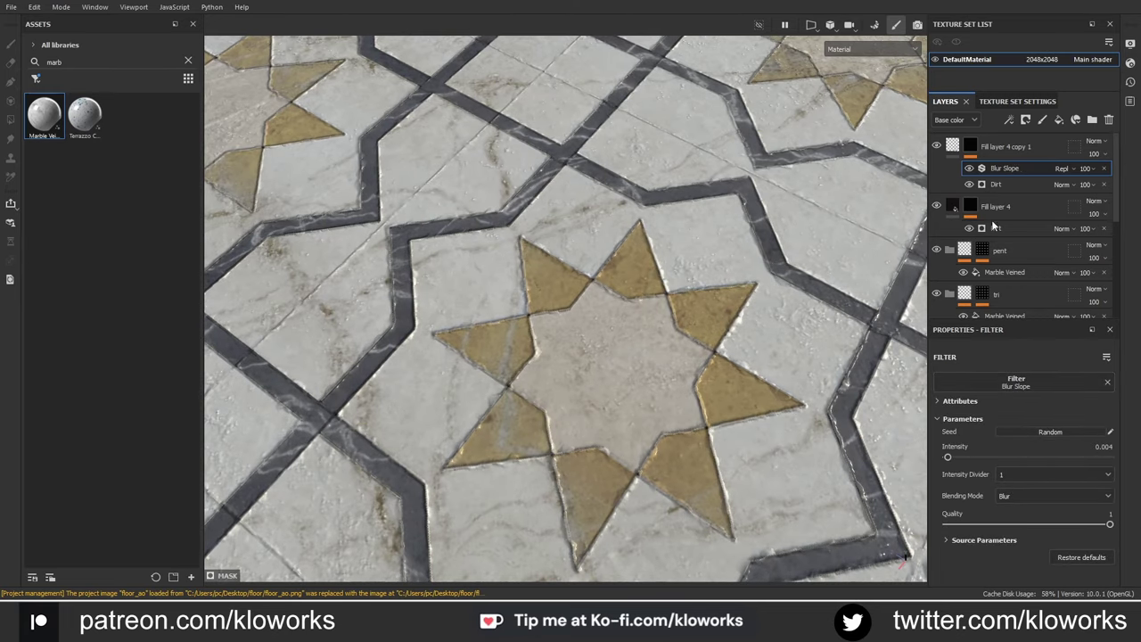
# Step: Cut the Warp intensity to almost nothing and lift the mask Levels to lighten the marble
pyautogui.moveTo(955, 479); pyautogui.dragTo(949, 480)
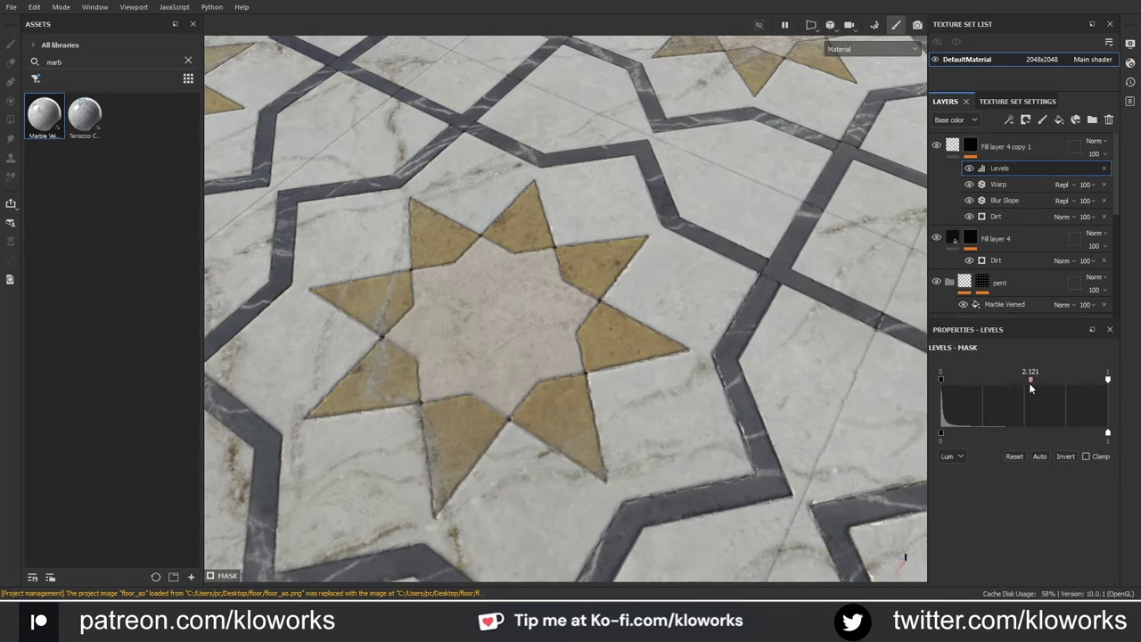
pyautogui.moveTo(1023, 380); pyautogui.dragTo(1049, 380)
pyautogui.moveTo(941, 379); pyautogui.dragTo(962, 380)
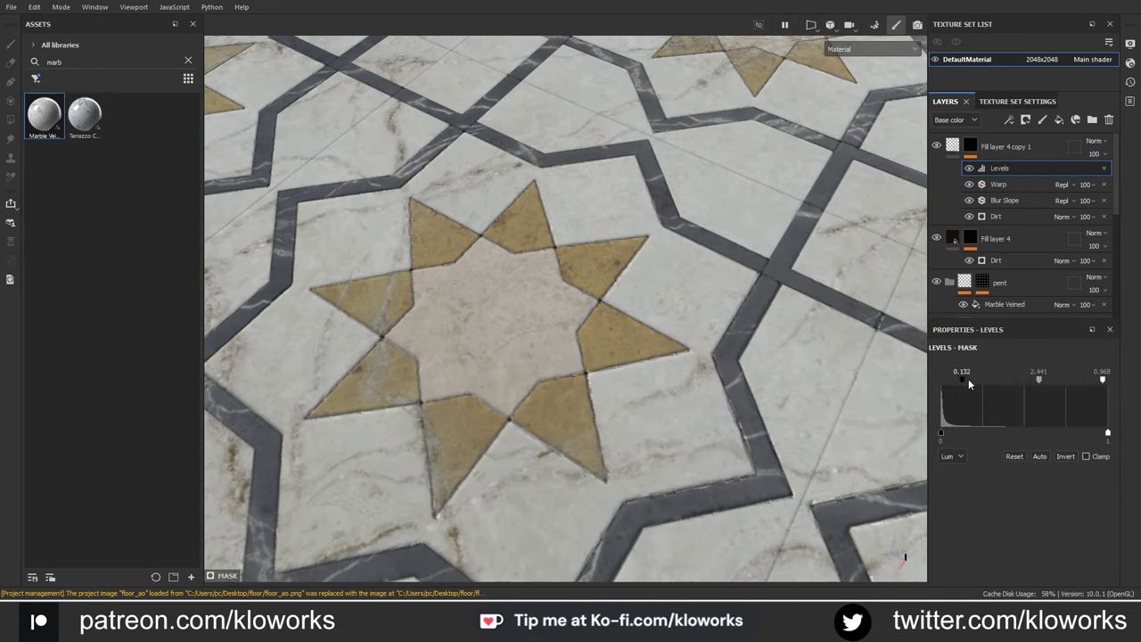
pyautogui.click(1024, 218)
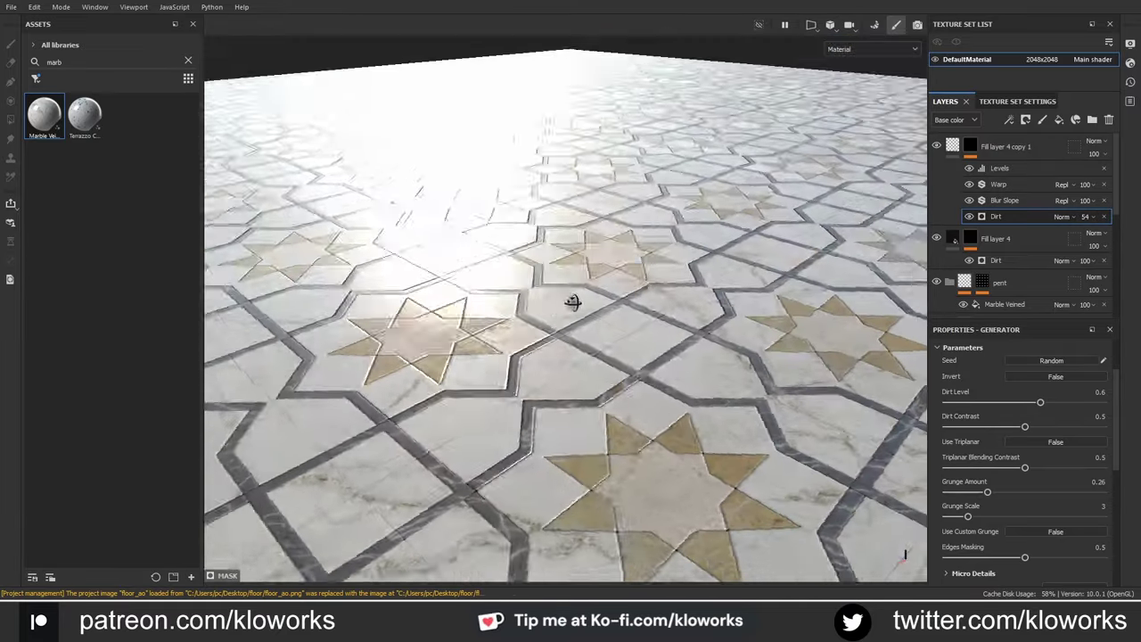
# Step: Cycle the viewport map channels with C and M to inspect the tiled floor's roughness
pyautogui.keyDown('alt'); pyautogui.moveTo(340, 288); pyautogui.dragTo(630, 311); pyautogui.keyUp('alt')
pyautogui.press('c')
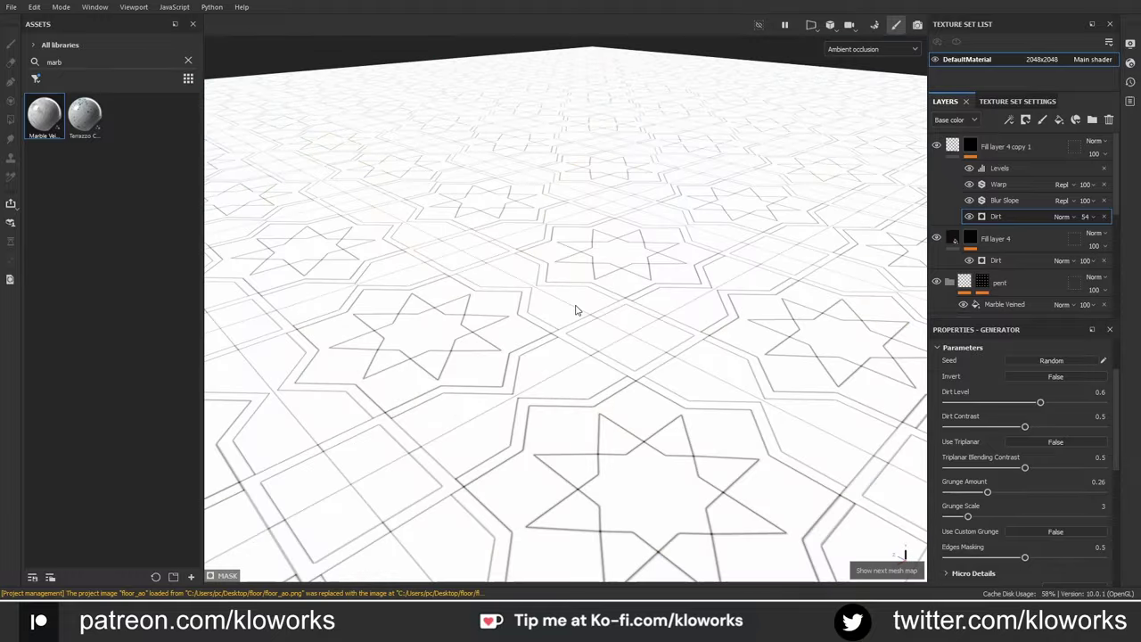
pyautogui.press('c')
pyautogui.press('c')
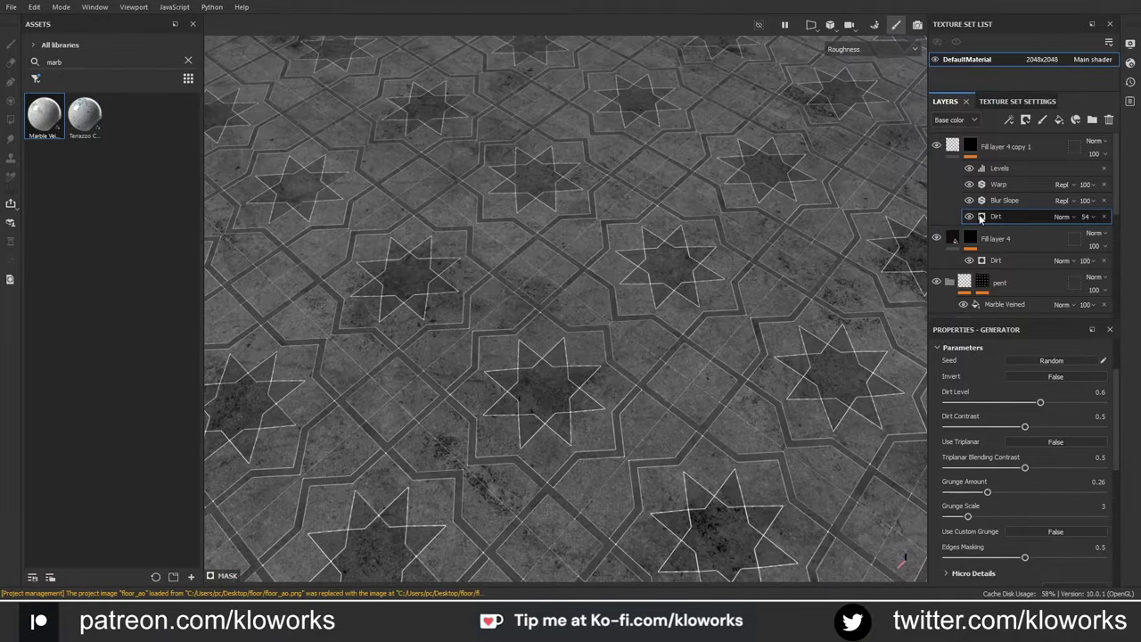
pyautogui.scroll(-2, 952, 151)
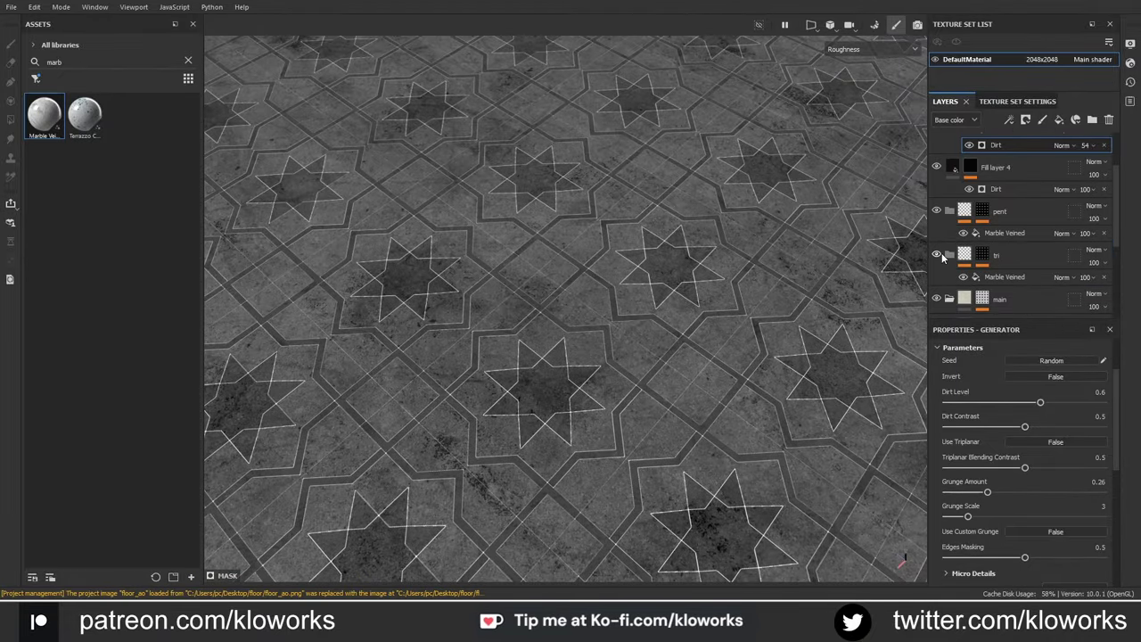
pyautogui.scroll(-3, 767, 348)
pyautogui.keyDown('alt'); pyautogui.moveTo(768, 348); pyautogui.dragTo(714, 297); pyautogui.keyUp('alt')
pyautogui.press('m')
pyautogui.press('c')
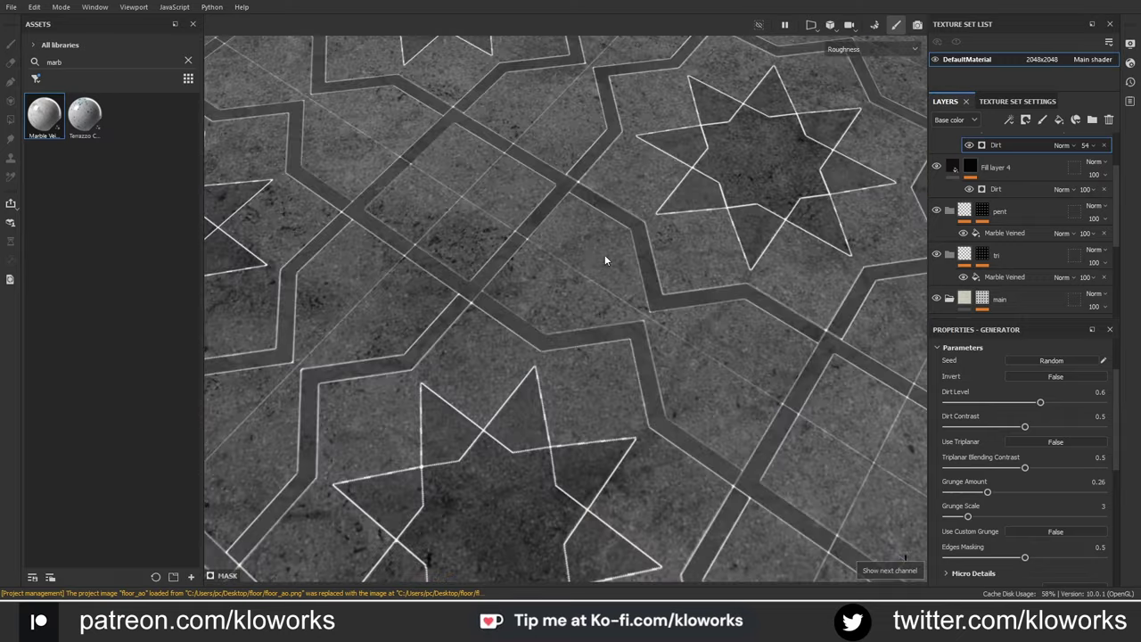
pyautogui.press('m')
pyautogui.keyDown('alt'); pyautogui.moveTo(570, 258); pyautogui.dragTo(673, 332); pyautogui.keyUp('alt')
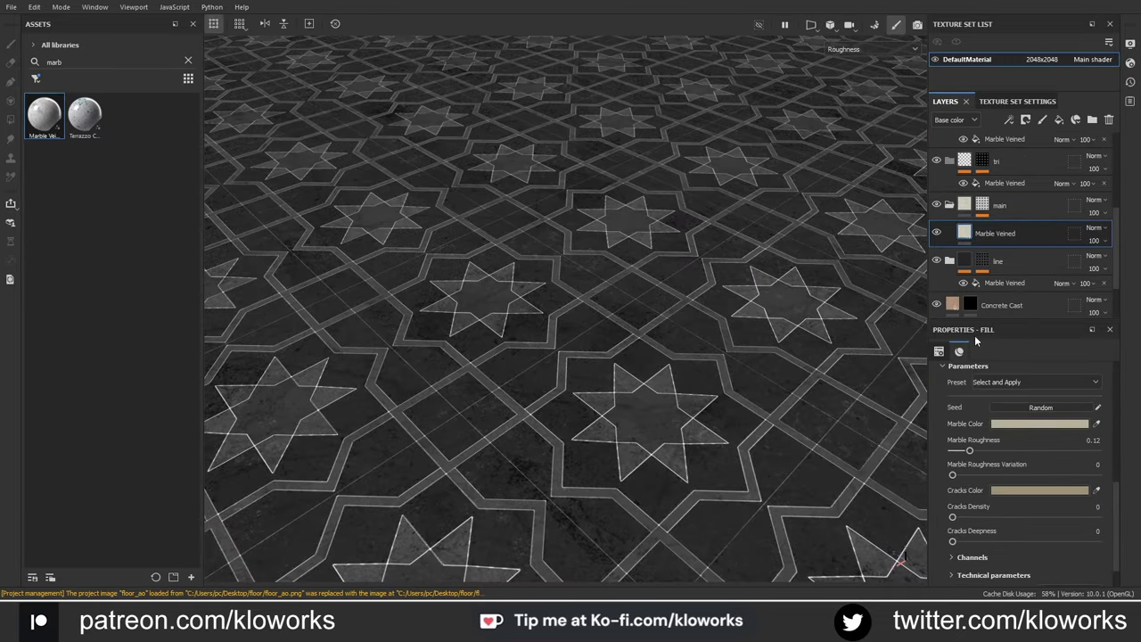
pyautogui.hotkey('ctrl', 'z')
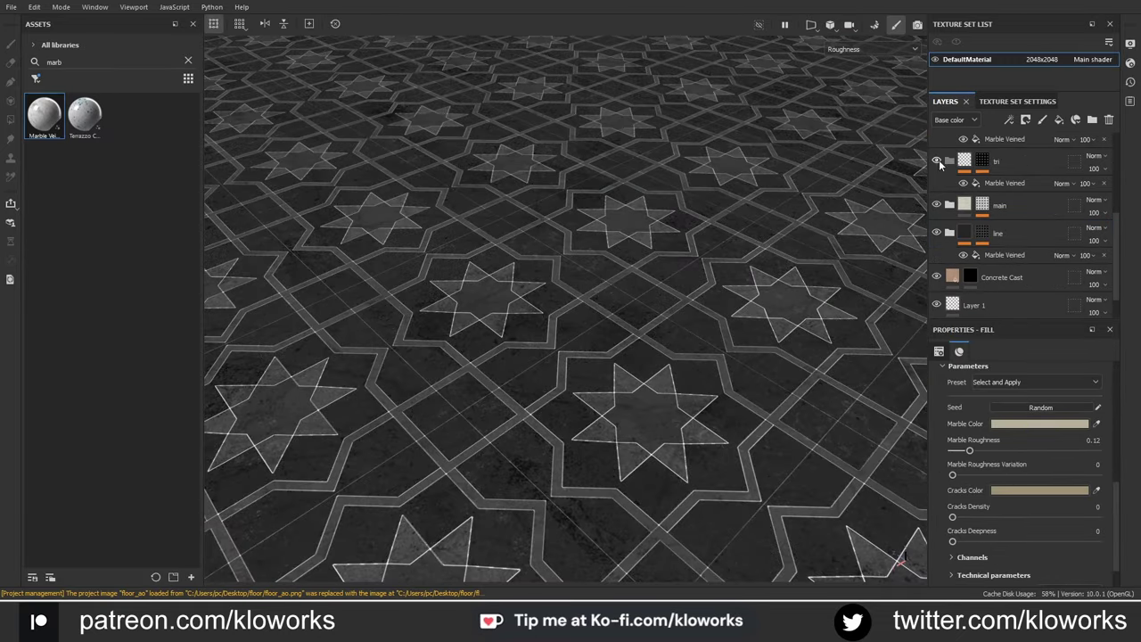
pyautogui.keyDown('alt'); pyautogui.moveTo(677, 294); pyautogui.dragTo(722, 330); pyautogui.keyUp('alt')
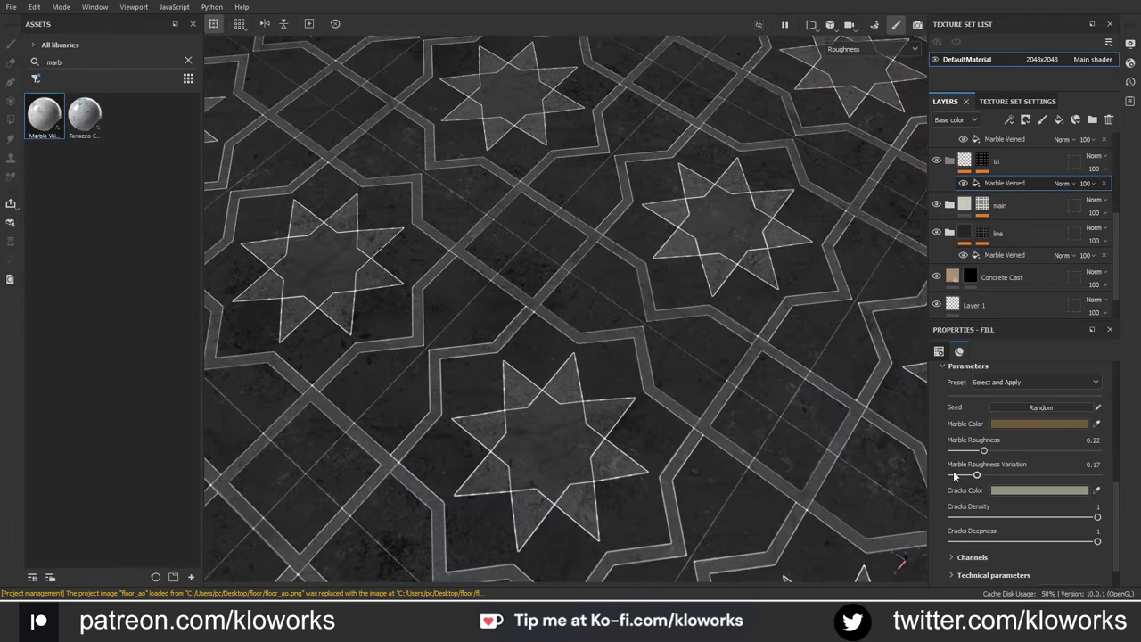
# Step: Drop the tri group's Marble Veined roughness variation to 0.01 and review the tiles under rotated lighting
pyautogui.click(953, 475)
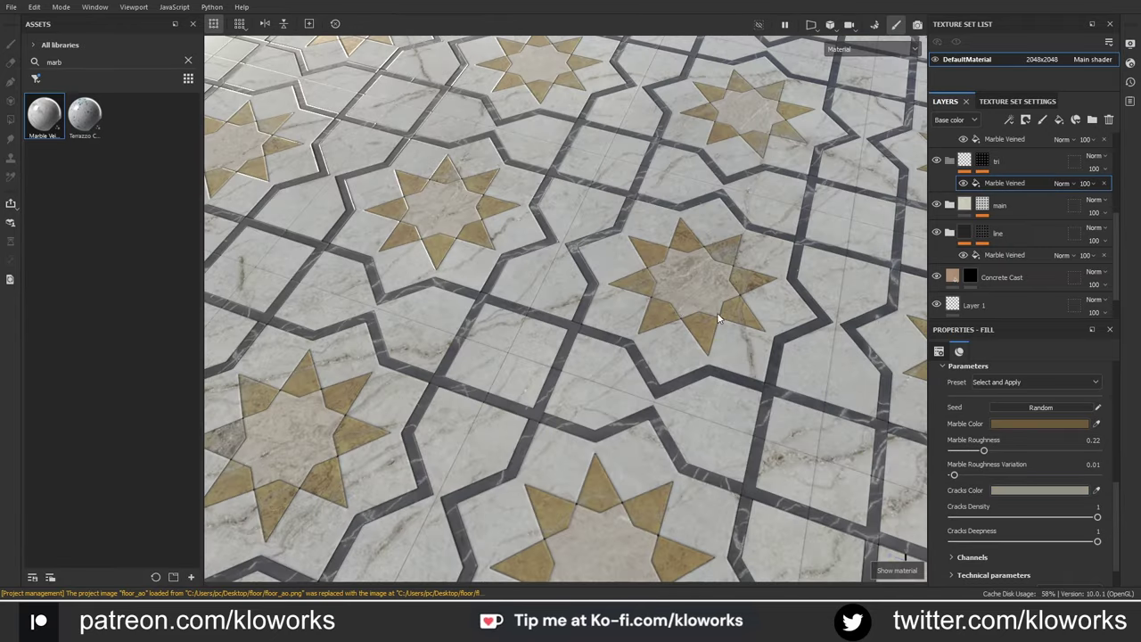
pyautogui.moveTo(717, 318)
pyautogui.keyDown('alt'); pyautogui.mouseDown()
pyautogui.moveTo(709, 455)
pyautogui.moveTo(698, 389)
pyautogui.mouseUp(); pyautogui.keyUp('alt')
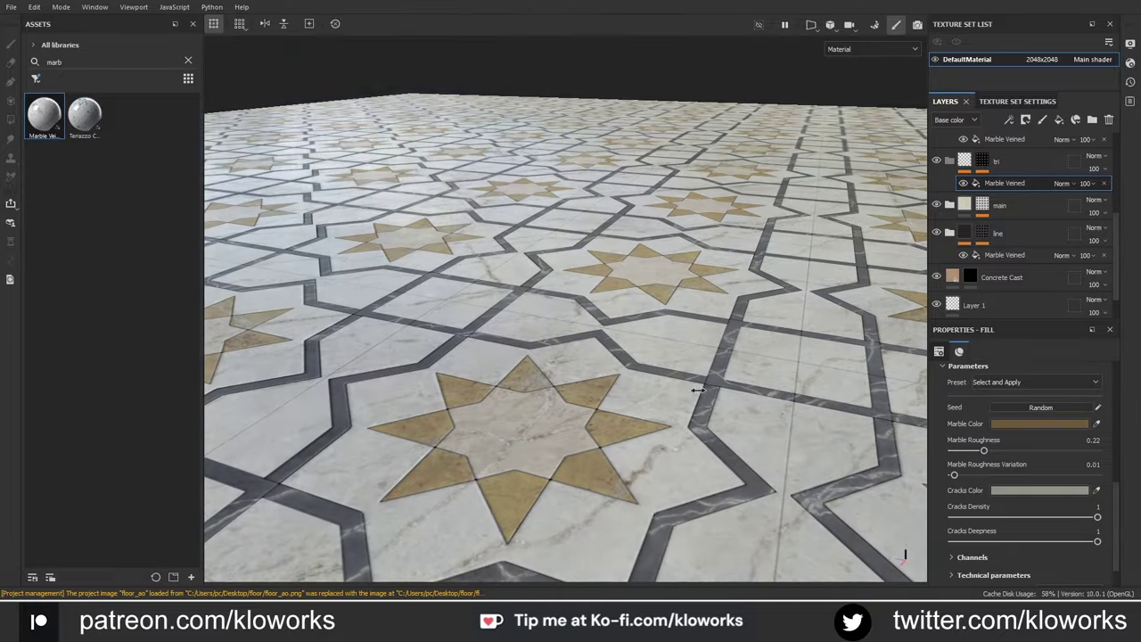
pyautogui.keyDown('shift'); pyautogui.moveTo(698, 390); pyautogui.dragTo(680, 357, button='right'); pyautogui.keyUp('shift')
pyautogui.scroll(5, 937, 149)
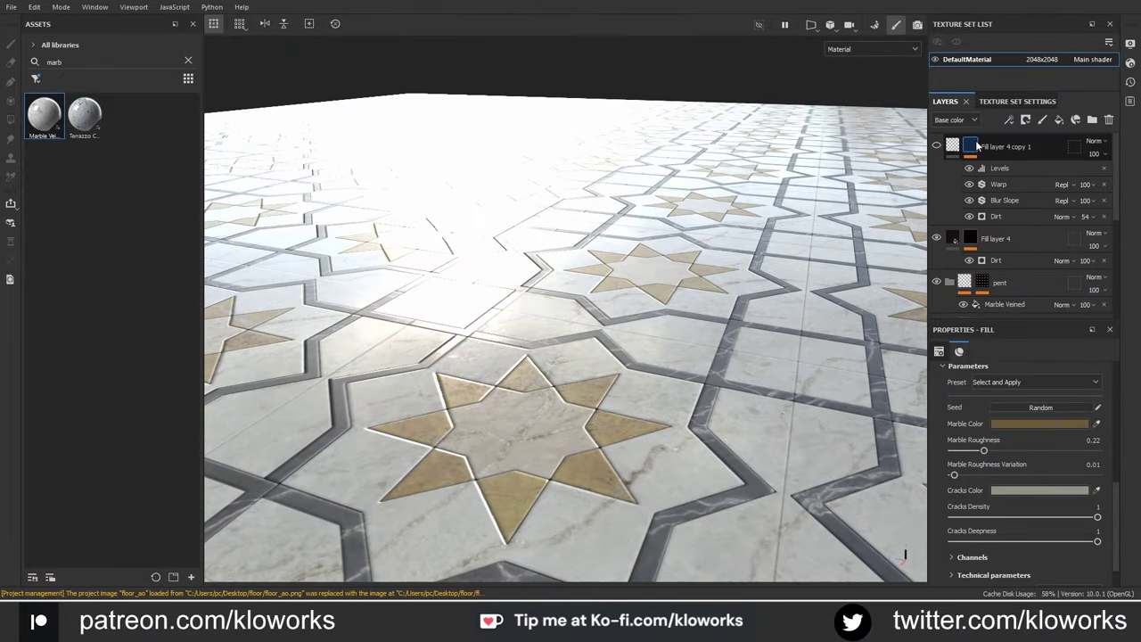
# Step: Set the Levels midtone on Fill layer 4 copy 1's mask to 2.118
pyautogui.keyDown('alt'); pyautogui.click(974, 145); pyautogui.keyUp('alt')
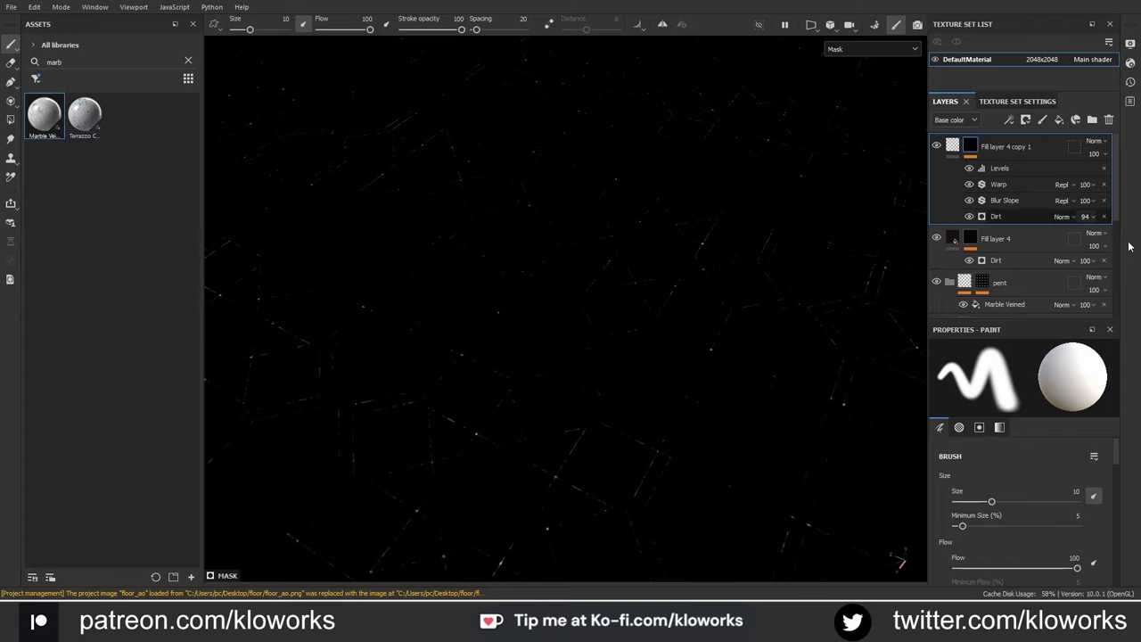
pyautogui.click(1025, 168)
pyautogui.moveTo(1033, 380); pyautogui.dragTo(1033, 383)
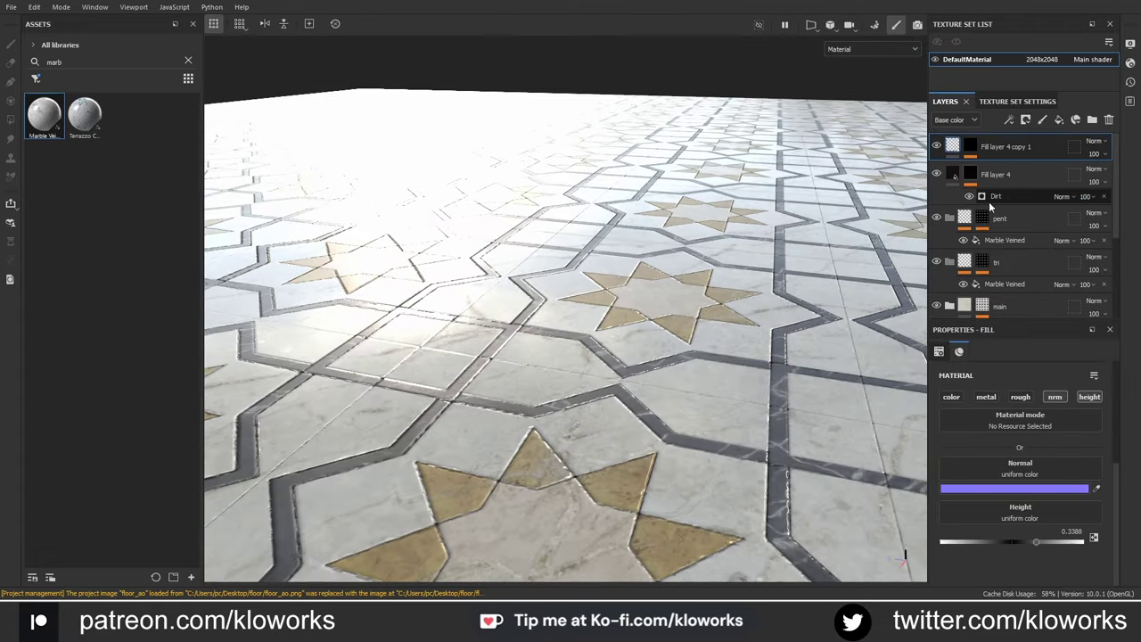
# Step: Reduce the Dirt effect's opacity to 48
pyautogui.click(936, 147)
pyautogui.moveTo(1085, 216); pyautogui.dragTo(1077, 246)
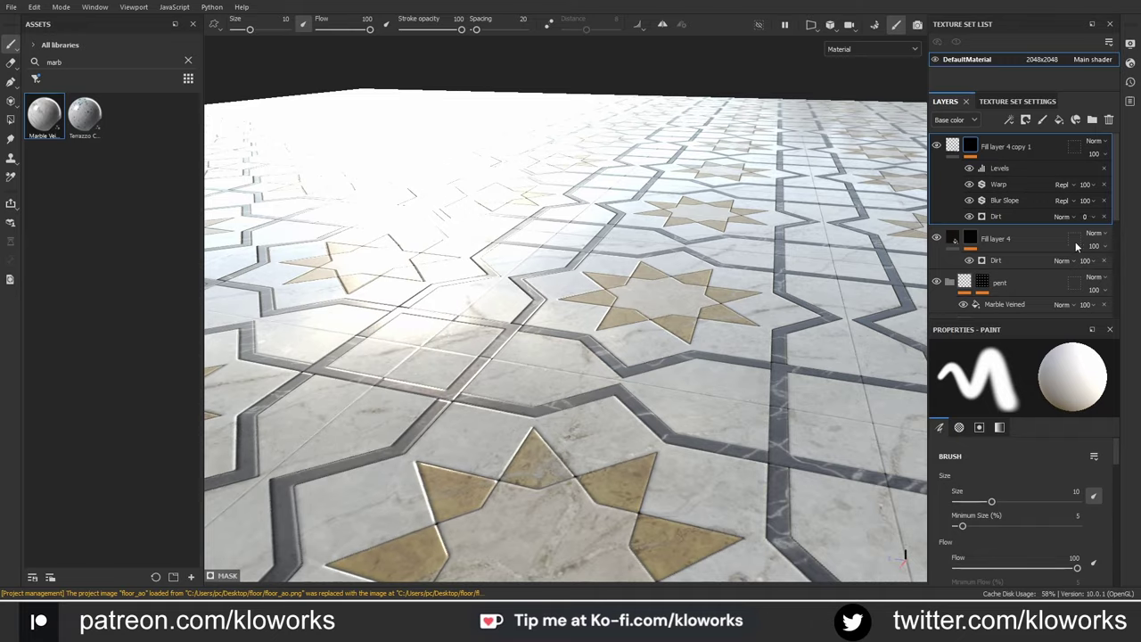
pyautogui.moveTo(596, 250)
pyautogui.keyDown('alt'); pyautogui.mouseDown()
pyautogui.moveTo(579, 345)
pyautogui.moveTo(586, 392)
pyautogui.mouseUp(); pyautogui.keyUp('alt')
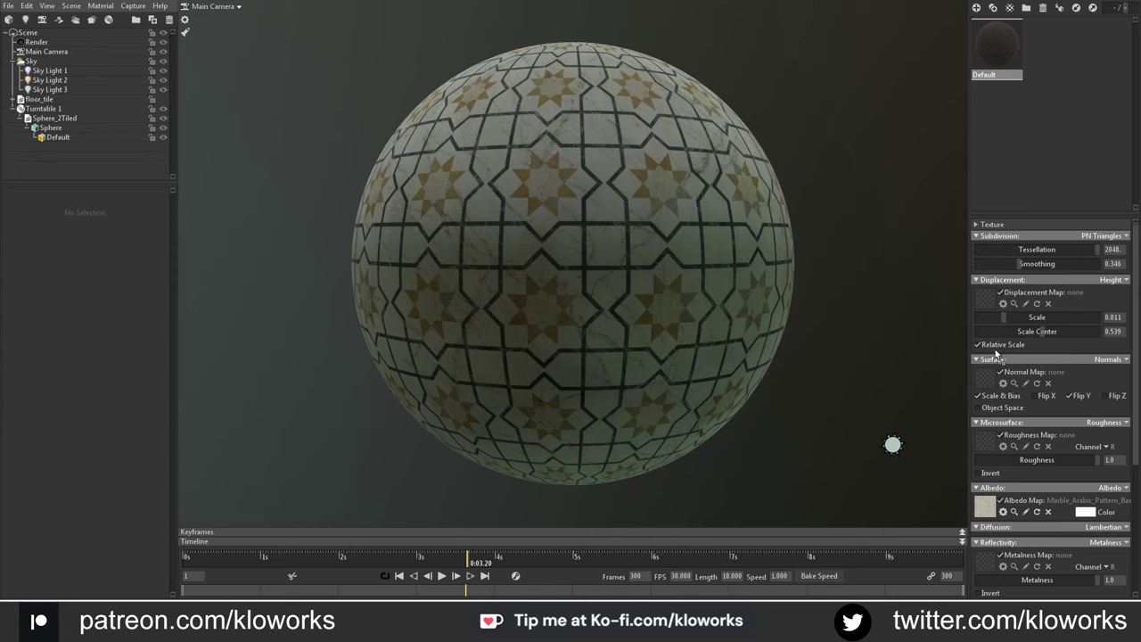
# Step: Assign the pattern displacement and roughness maps to the sphere's material
pyautogui.click(1087, 291)
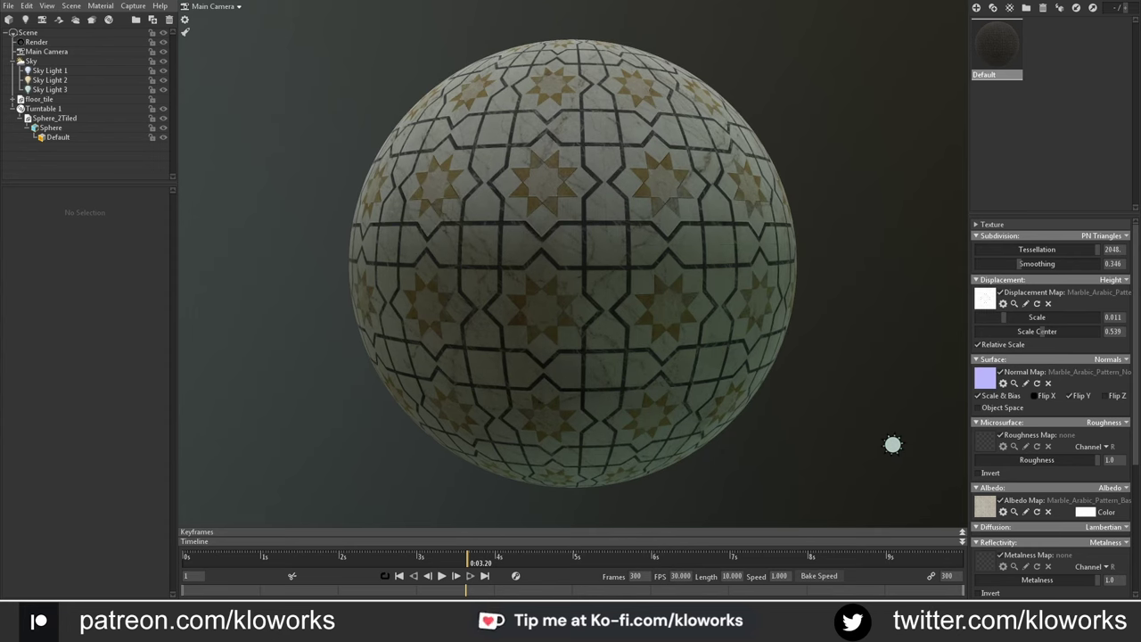
pyautogui.moveTo(1099, 580); pyautogui.dragTo(1070, 574)
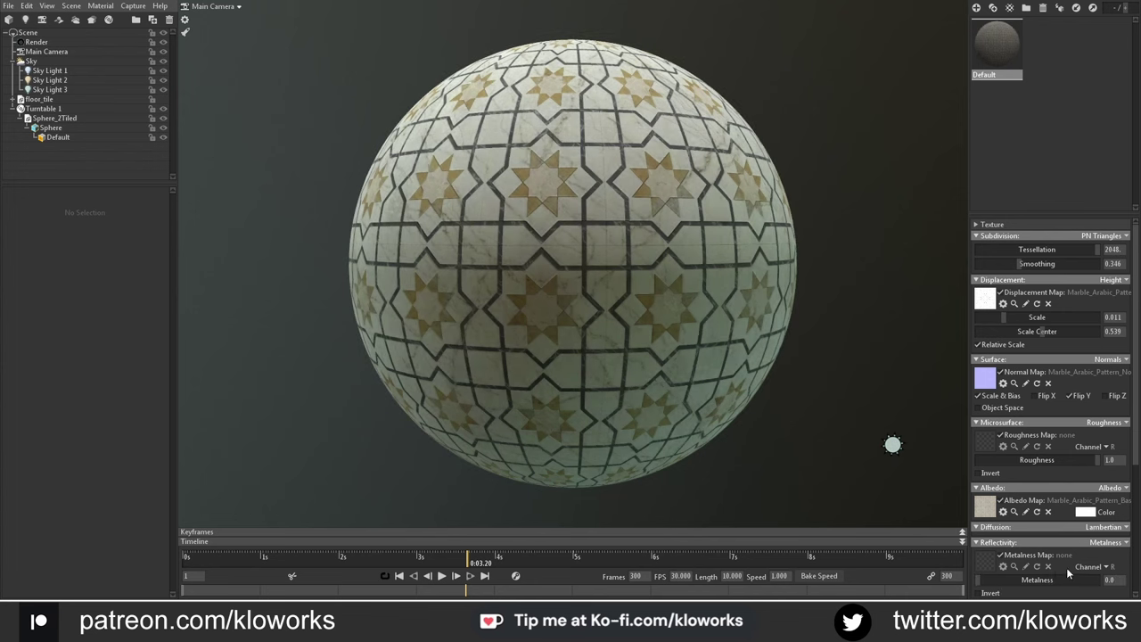
pyautogui.scroll(-5, 1077, 559)
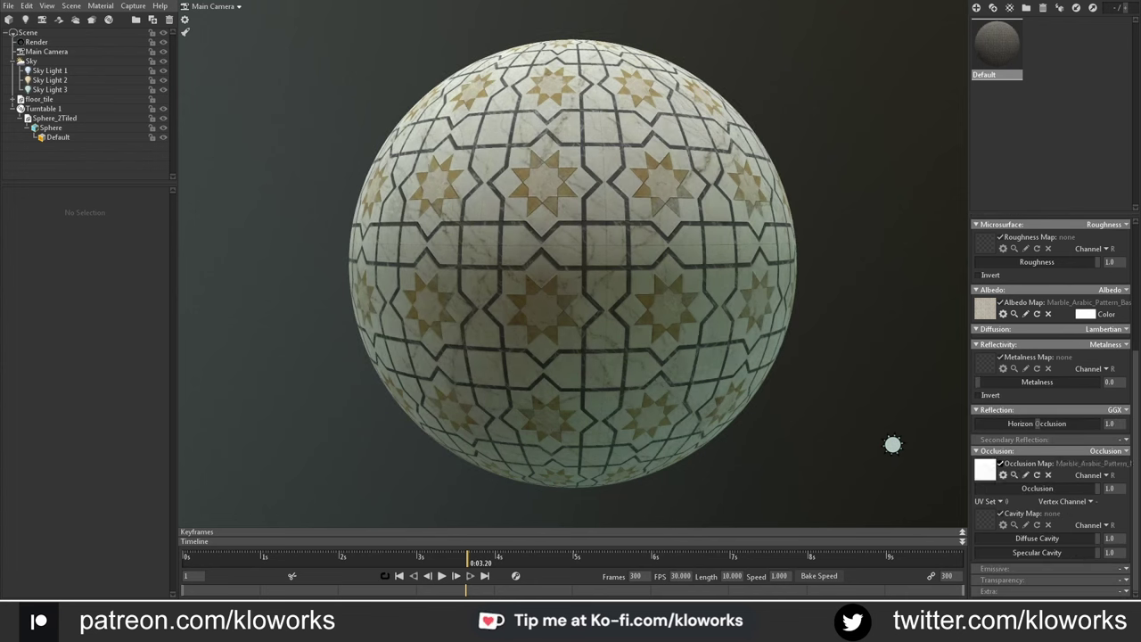
pyautogui.scroll(5, 1121, 304)
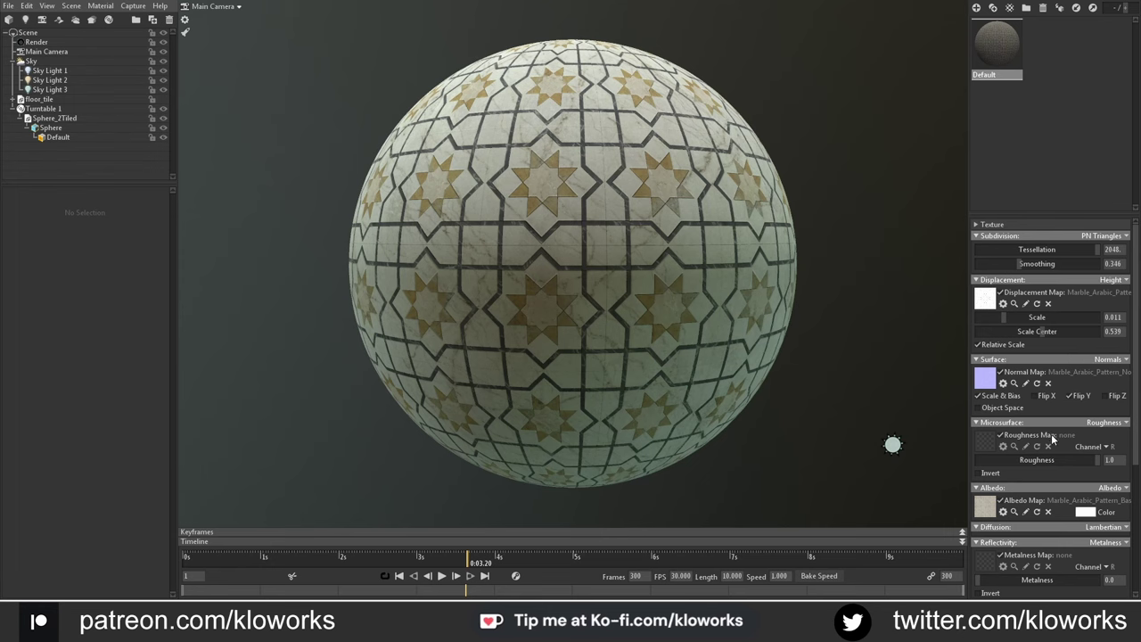
pyautogui.moveTo(989, 445); pyautogui.dragTo(986, 445)
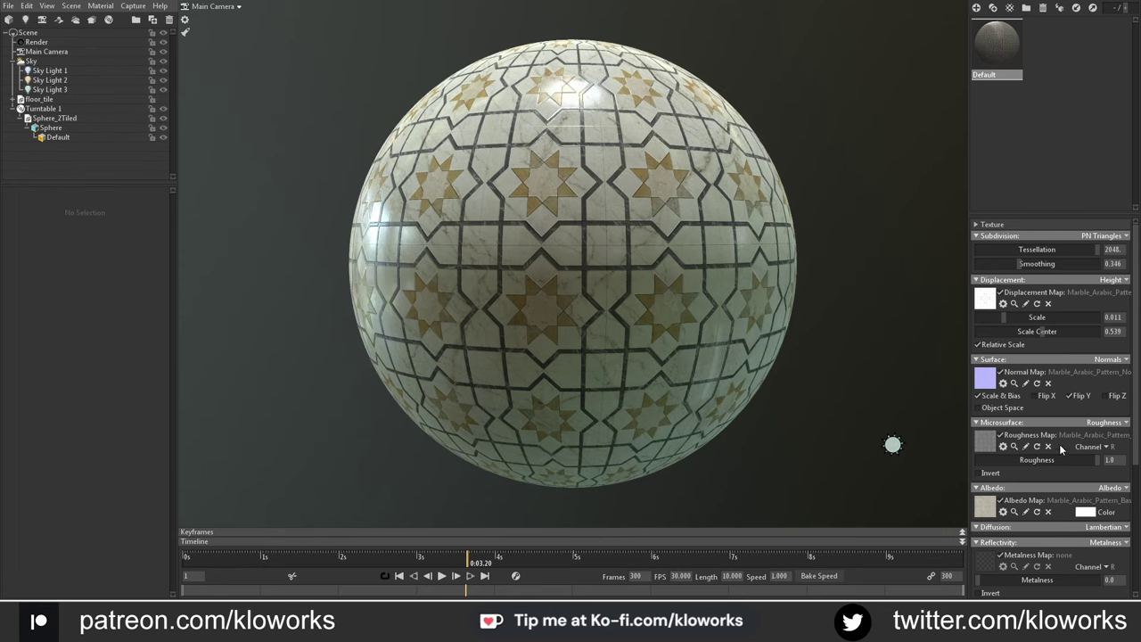
# Step: Raise the displacement scale to 0.053, rotate the sky lighting and play the turntable spin
pyautogui.moveTo(1004, 314); pyautogui.dragTo(1031, 331)
pyautogui.moveTo(838, 353)
pyautogui.keyDown('shift'); pyautogui.mouseDown()
pyautogui.moveTo(751, 344)
pyautogui.moveTo(406, 412)
pyautogui.mouseUp(); pyautogui.keyUp('shift')
pyautogui.click(443, 576)
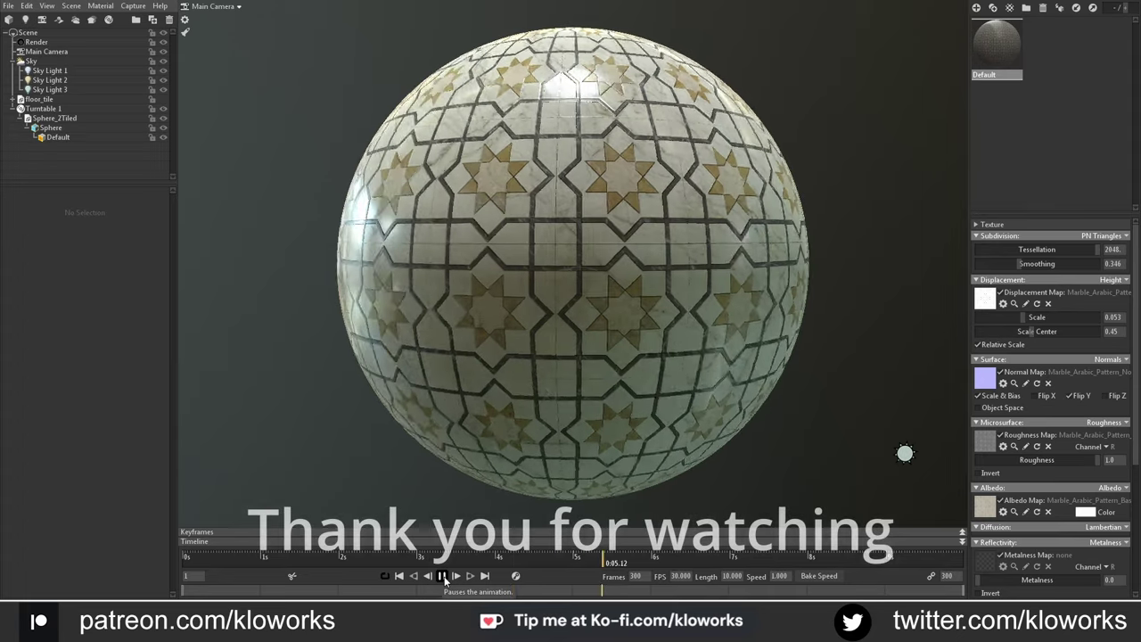